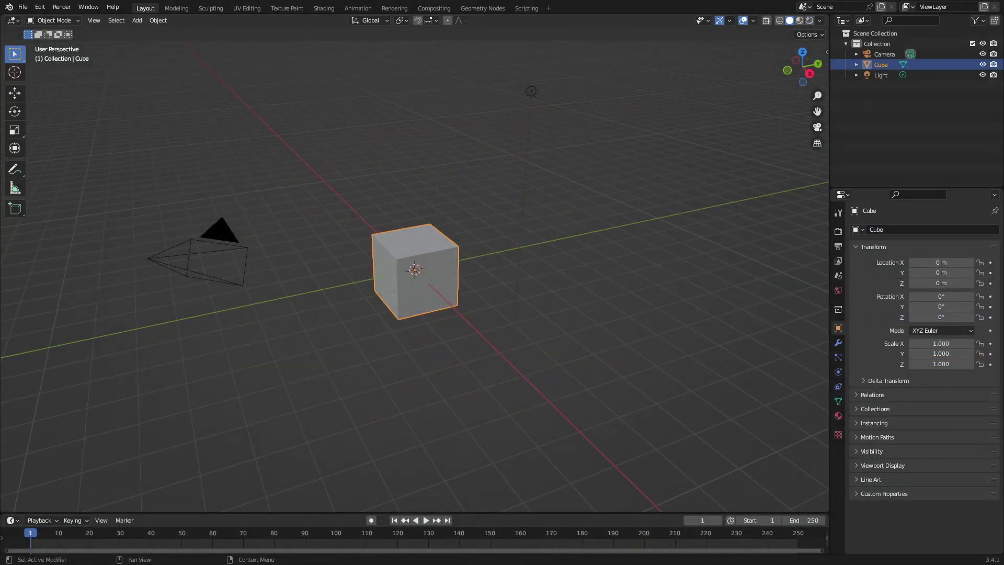
Delete the default cube and light, keeping only the camera in the scene.
middle_click_drag(630, 293, 654, 288)
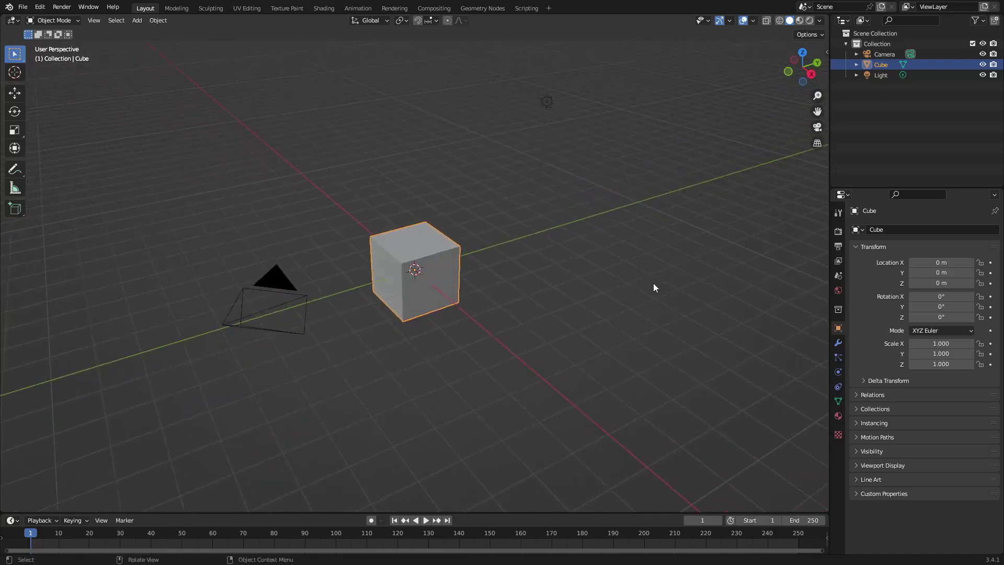
left_click_drag(688, 361, 405, 234)
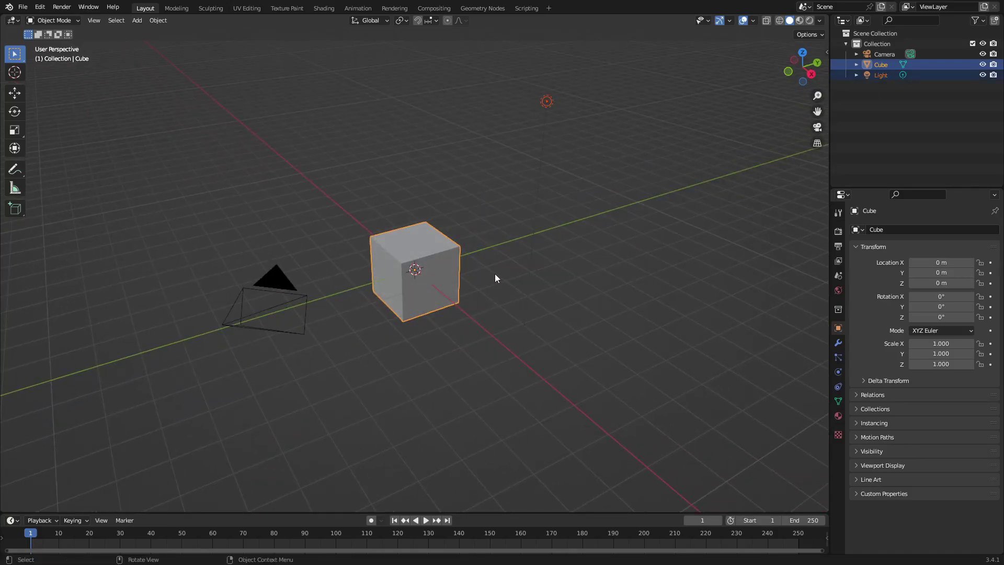
left_click_drag(609, 367, 414, 229)
key("Delete")
Clear the camera's location and rotation, and rotate it 90° about the global X axis.
left_click(296, 305)
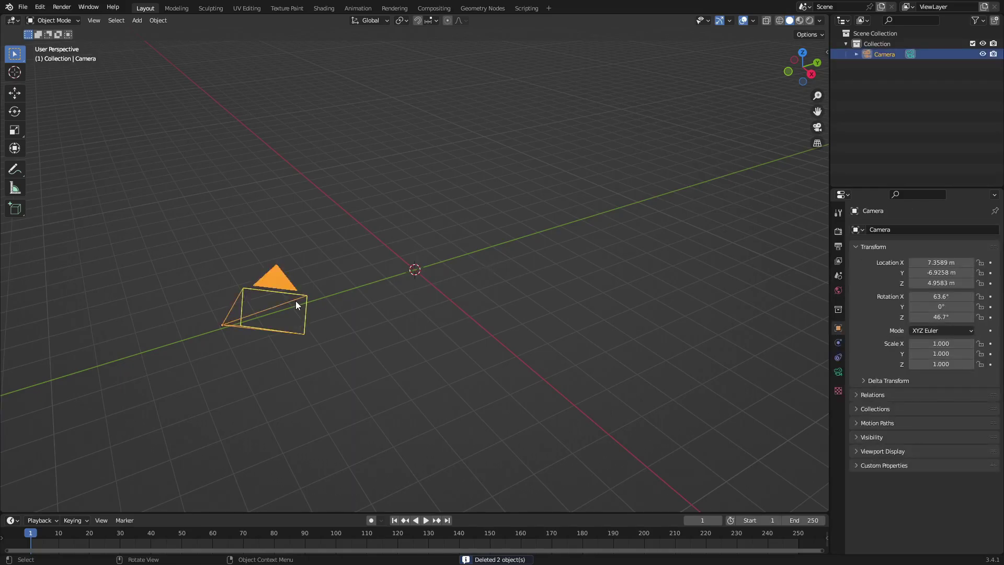
key("alt+g")
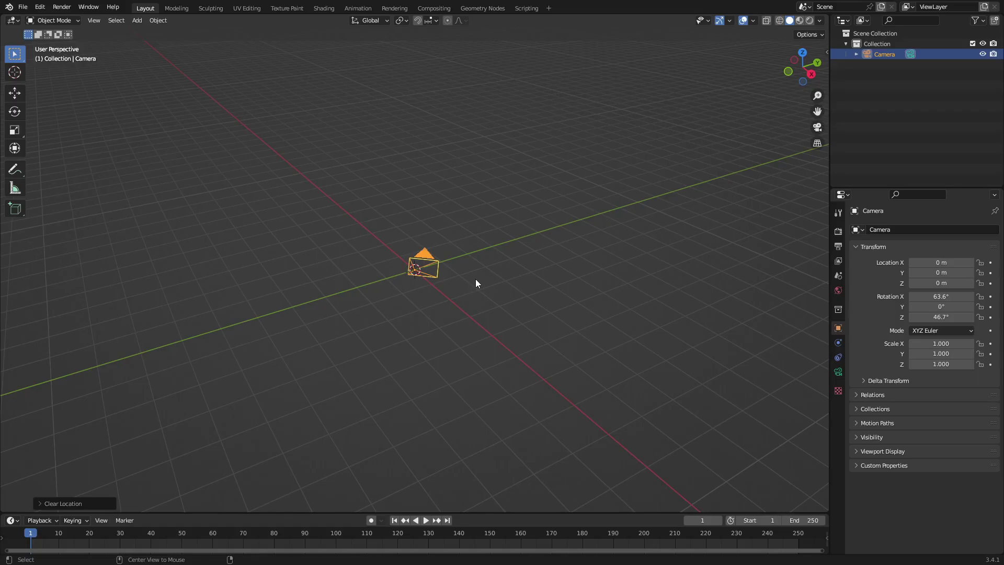
key("alt+r")
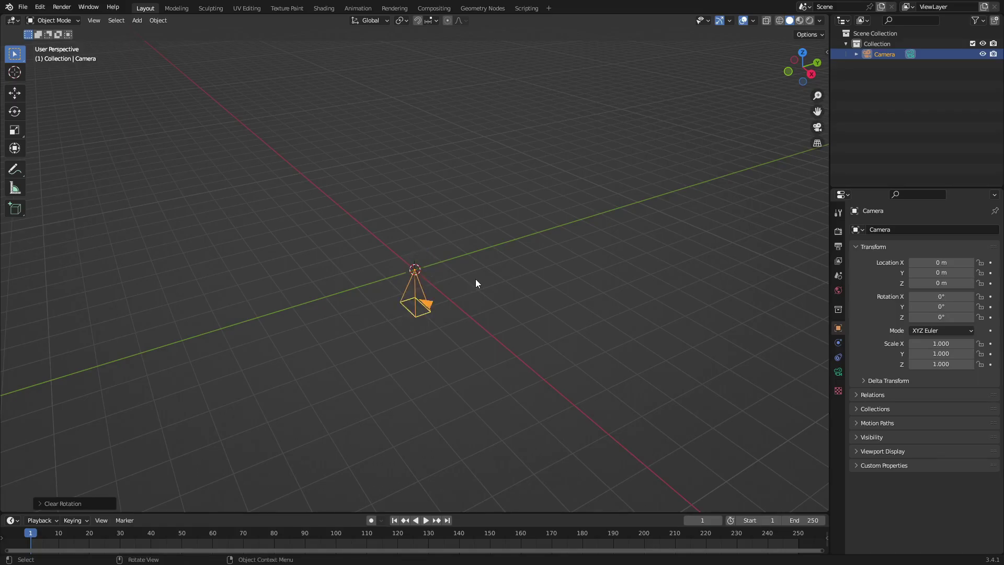
key("r")
key("x")
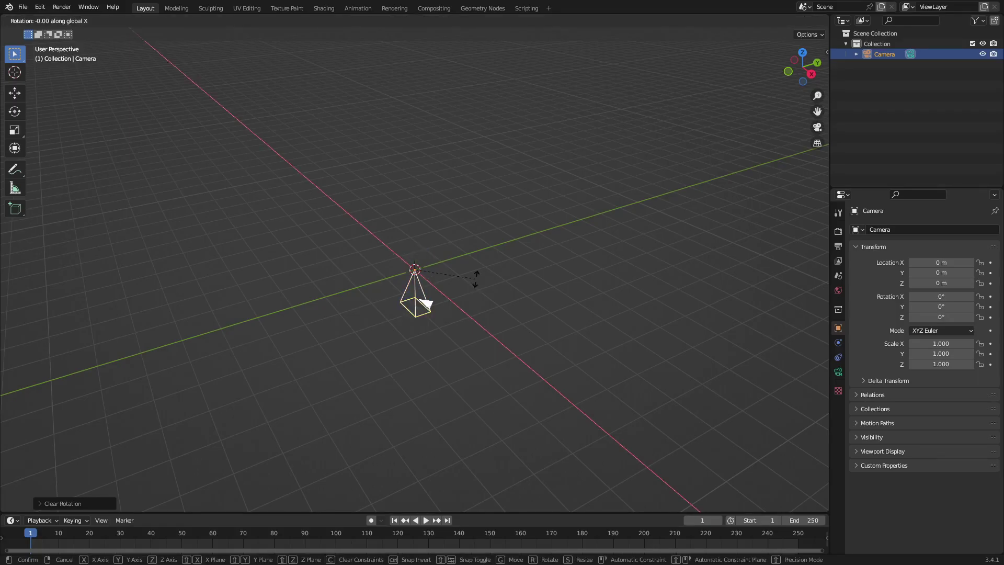
type("90")
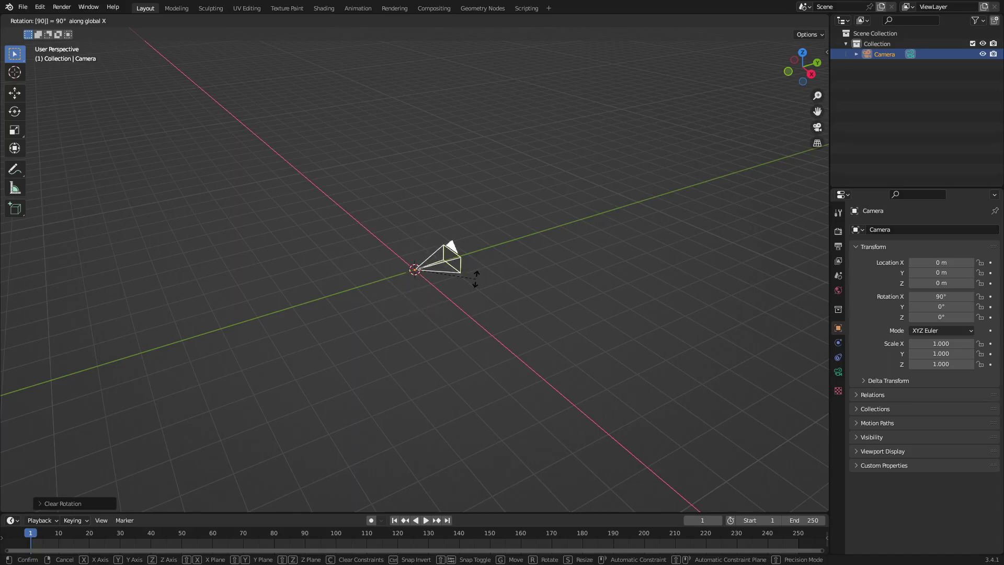
key("Return")
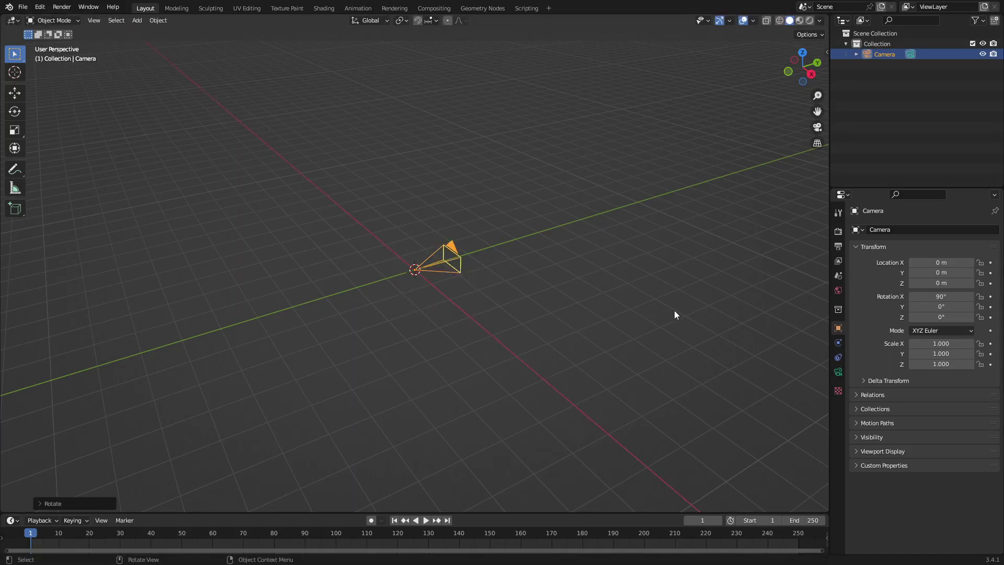
Move the camera back along the Y axis to about -9.43 m and look through it.
key("g")
key("y")
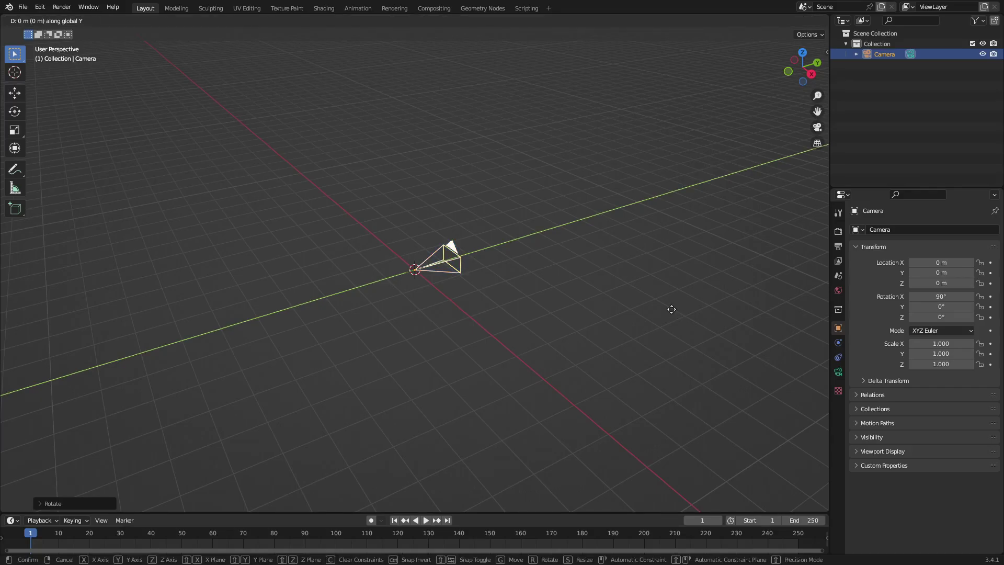
left_click(323, 372)
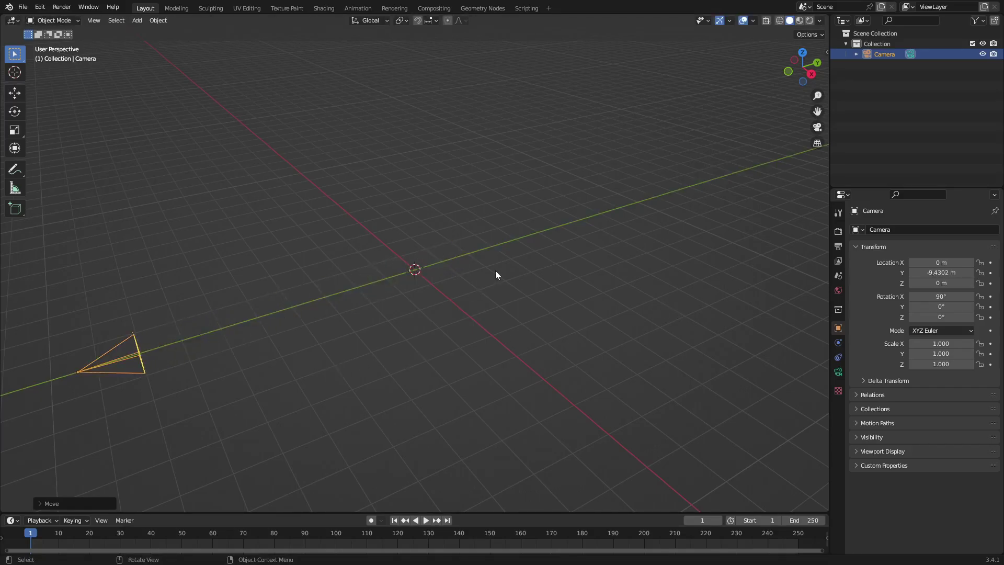
key("KP_0")
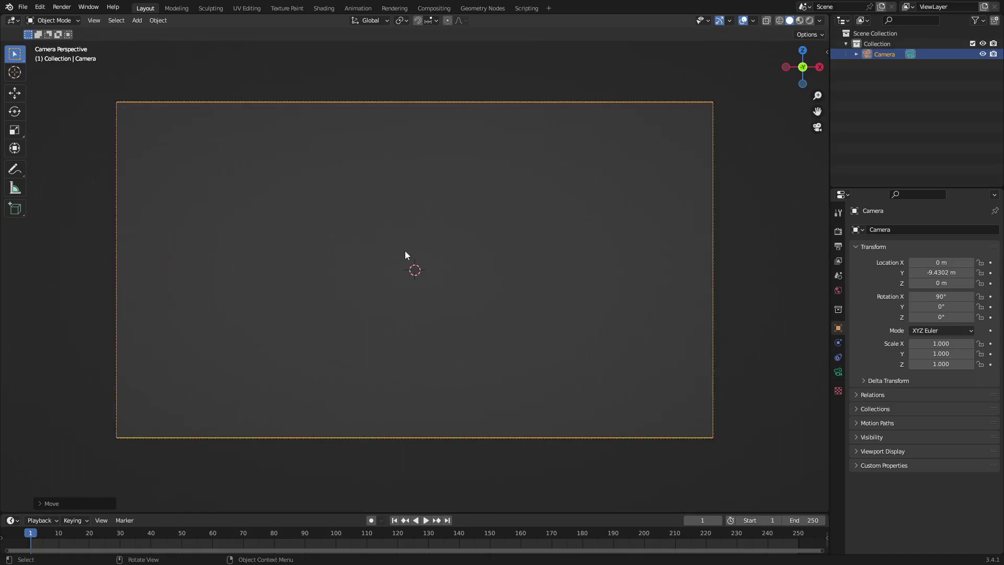
scroll(471, 266, "up", 1)
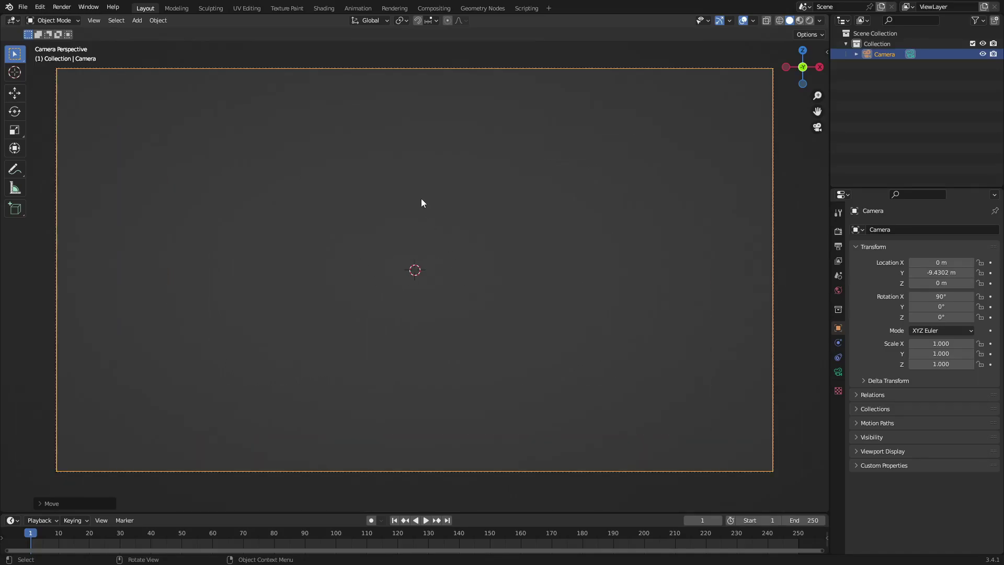
Add a text object at the origin and rotate it 90° about the X axis so it faces the camera.
key("shift+a")
left_click(373, 199)
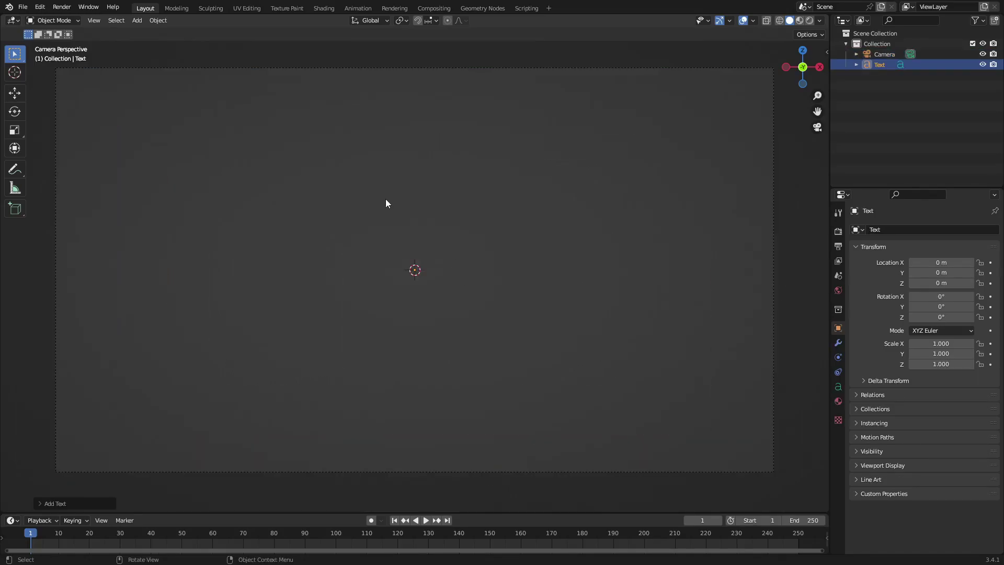
type("rx")
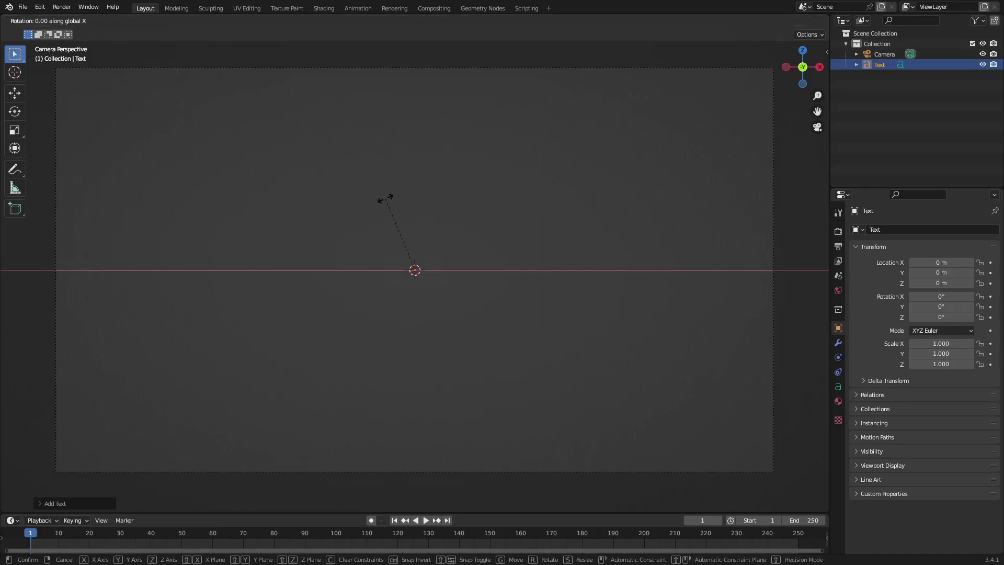
type("90")
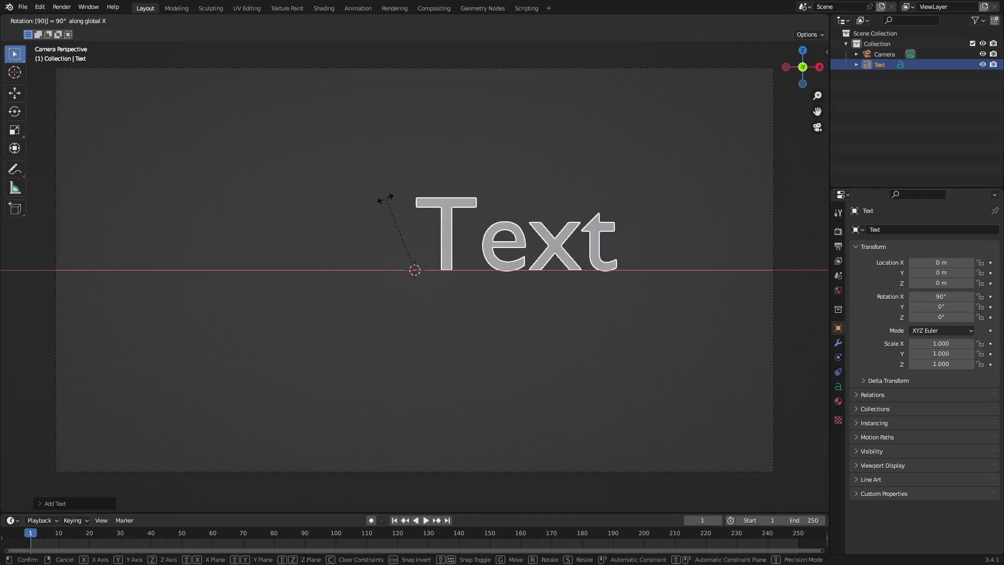
key("Return")
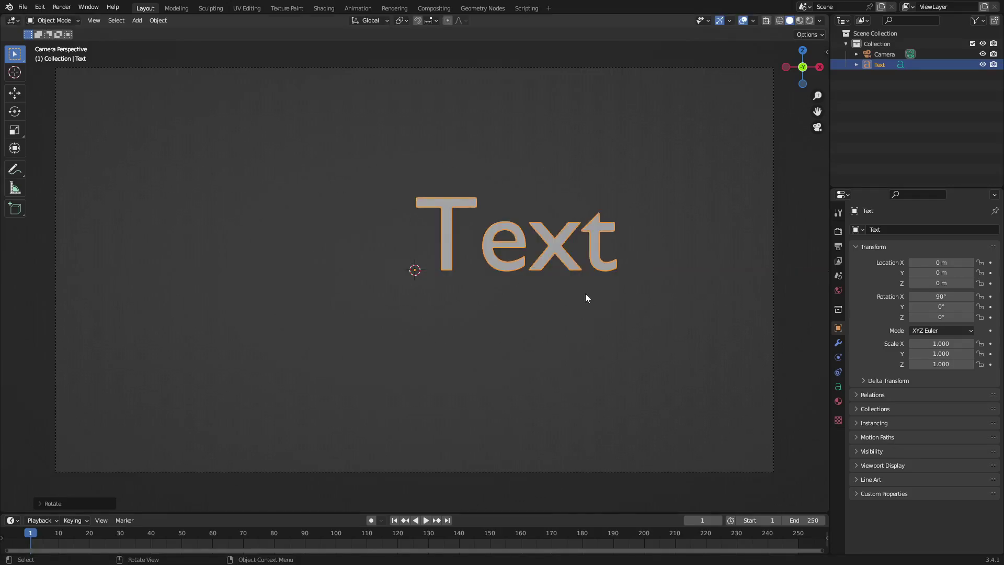
middle_click_drag(586, 296, 463, 299)
scroll(465, 302, "down", 3)
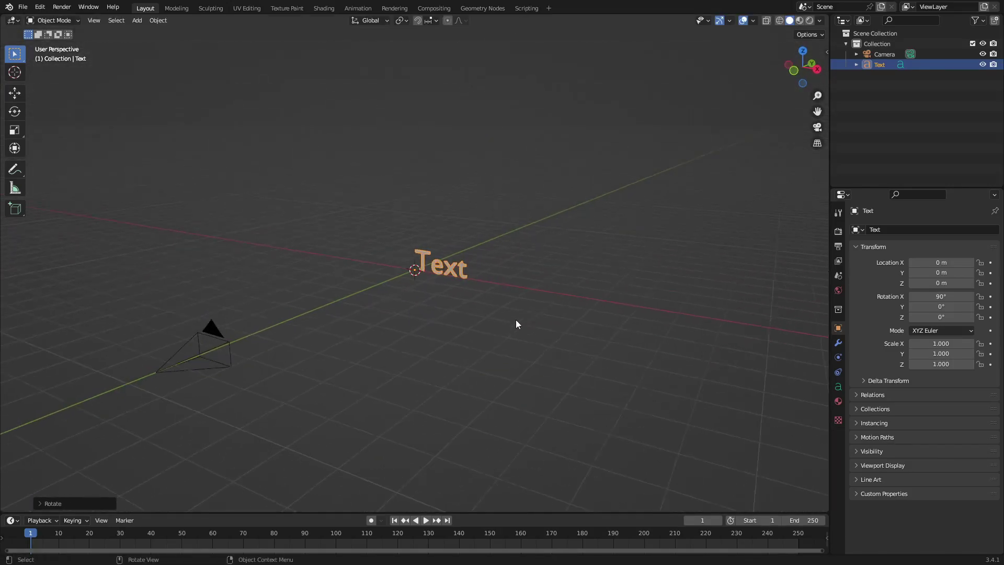
key("KP_0")
Load Impact Regular from the Windows Fonts folder as the text object's regular font.
left_click(839, 389)
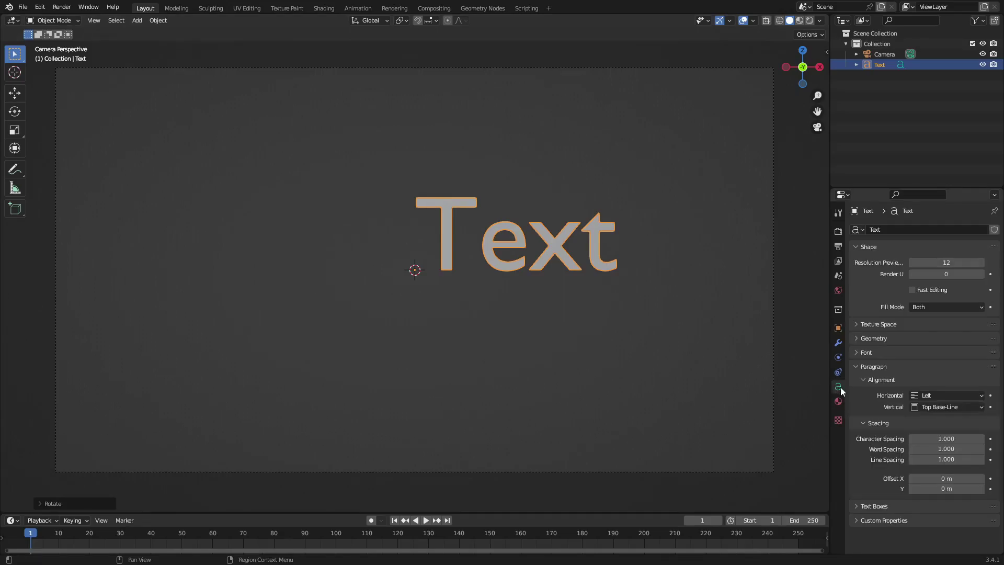
left_click(864, 354)
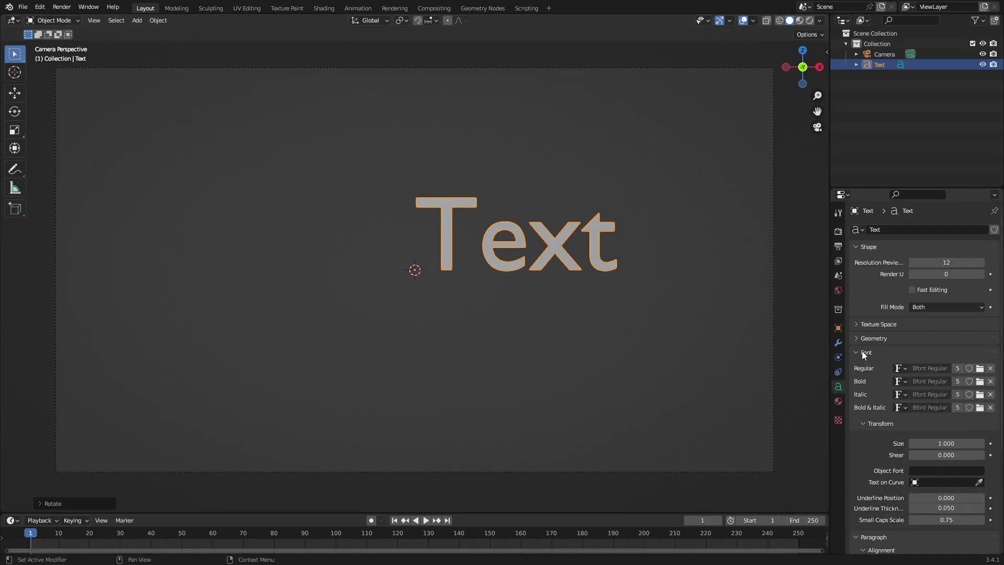
left_click(980, 370)
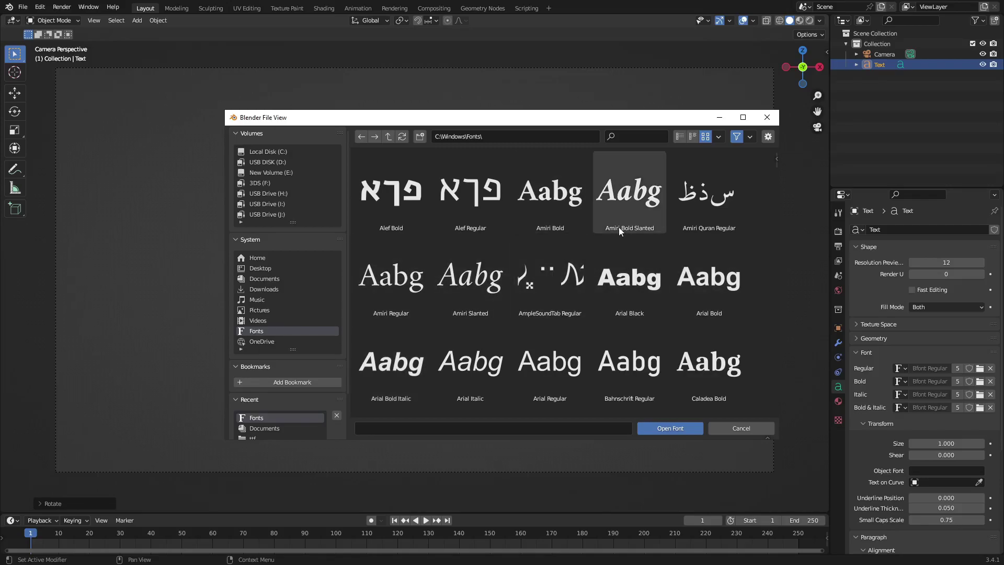
scroll(611, 240, "down", 10)
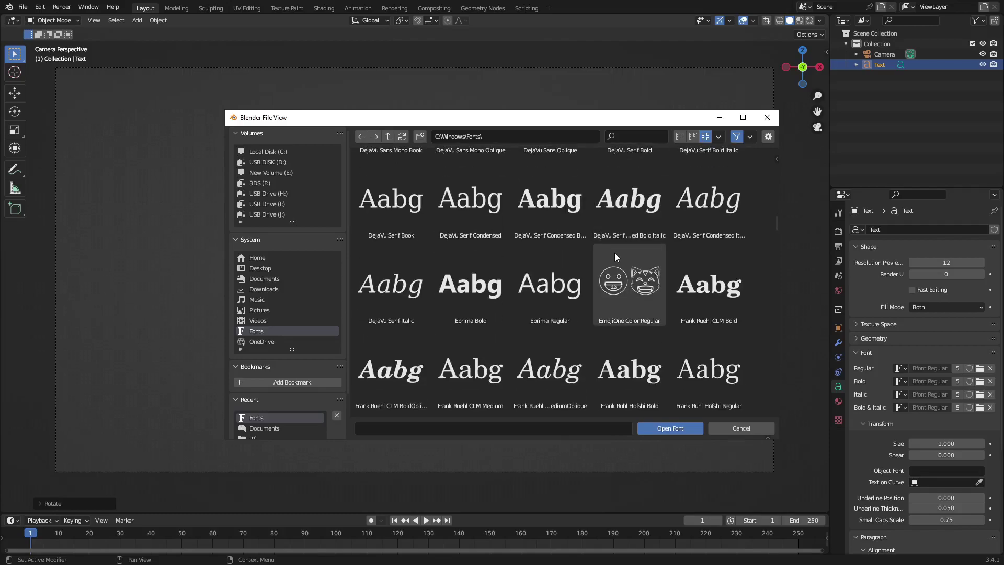
scroll(614, 252, "down", 10)
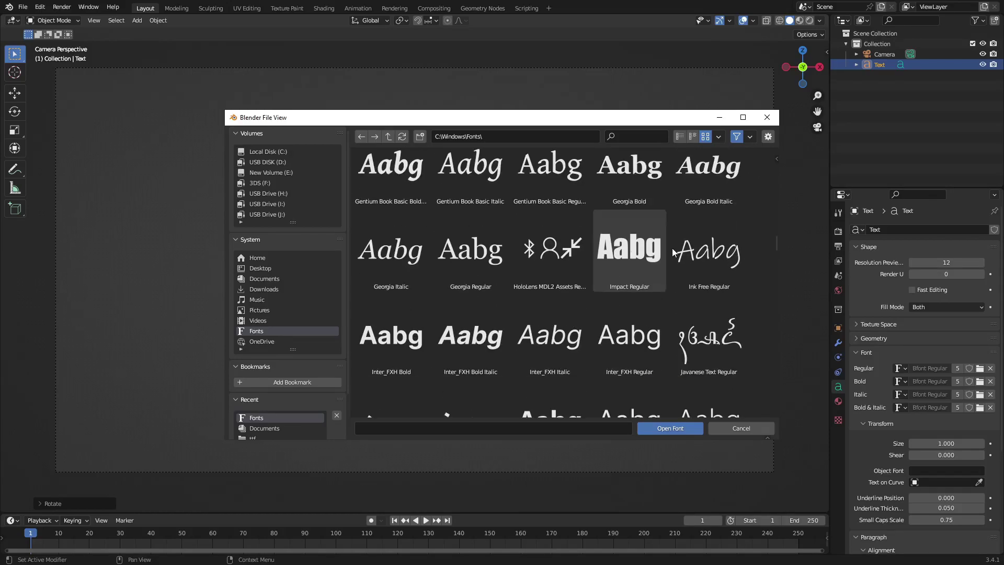
scroll(672, 248, "down", 10)
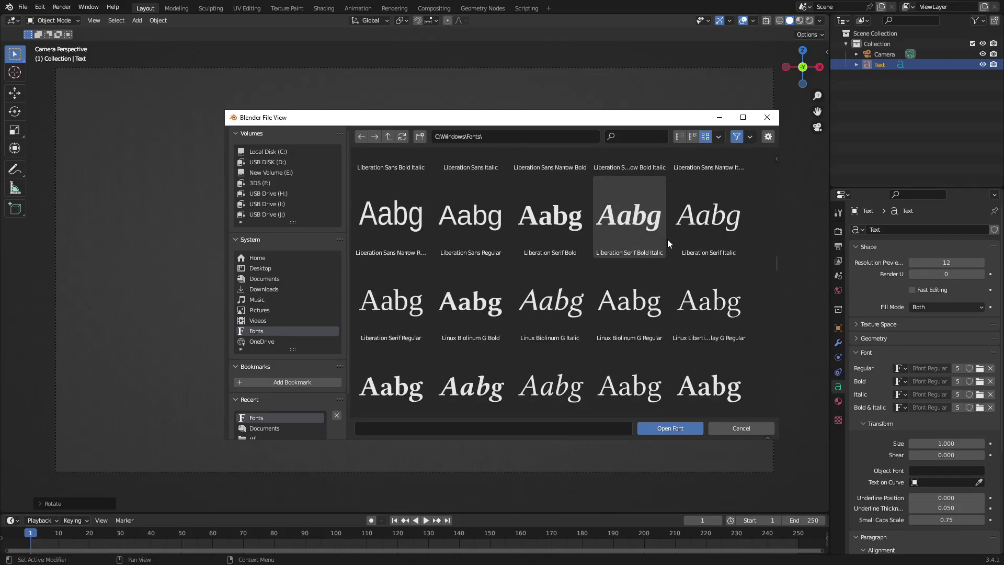
scroll(666, 239, "up", 10)
double_click(628, 237)
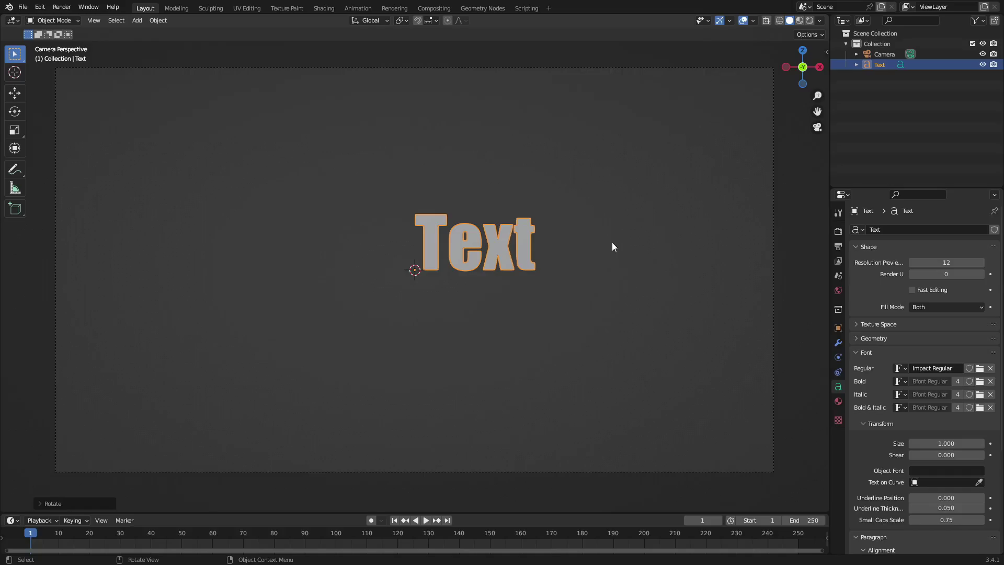
Enter edit mode on the text object and delete the last three letters of its default word.
key("Tab")
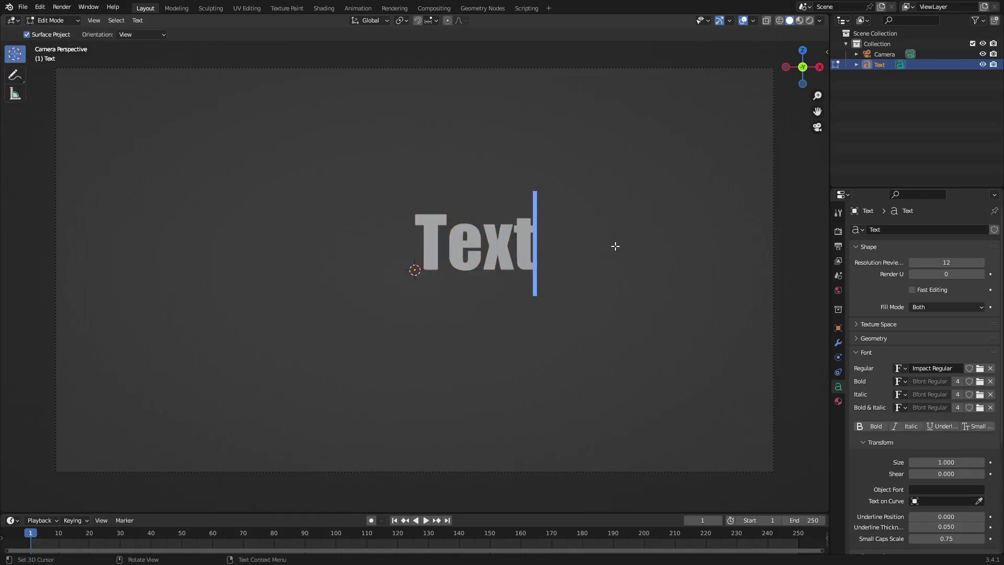
key("BackSpace")
key("BackSpace")
key("BackSpace")
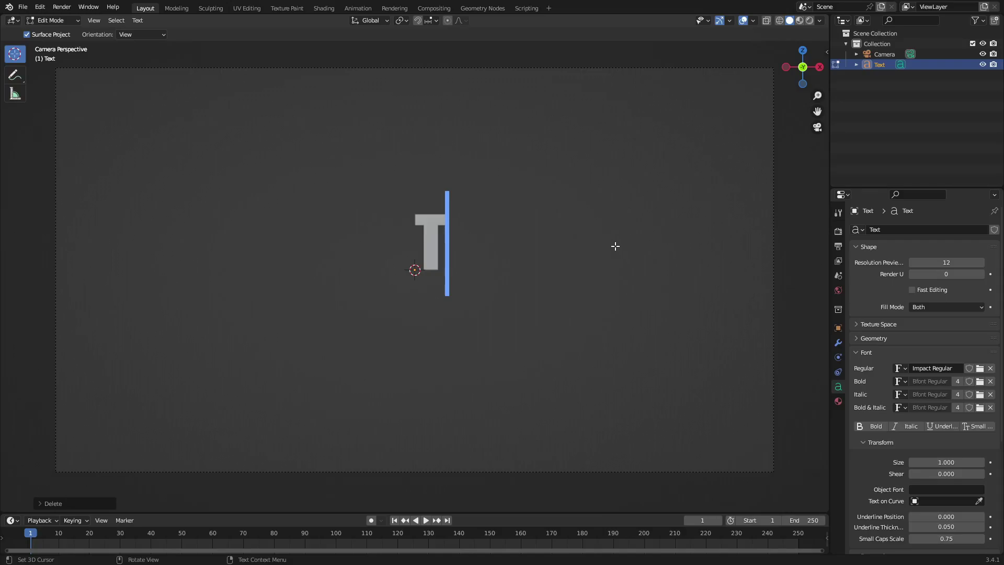
type("futur")
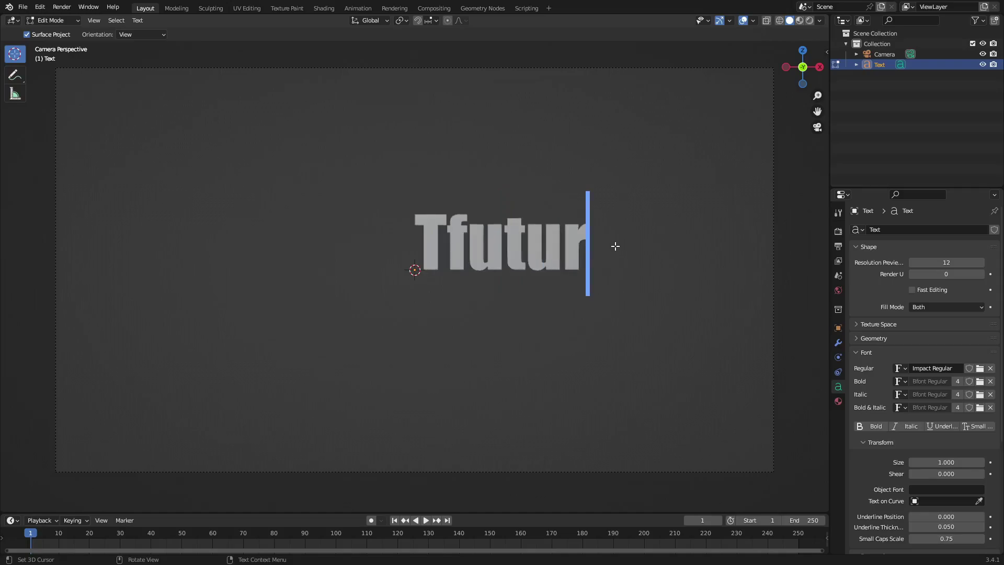
type("e")
key("BackSpace")
key("BackSpace")
key("BackSpace")
key("BackSpace")
key("BackSpace")
key("BackSpace")
Enter FUTURE in capitals, remove the leftover T in front of it, and return to Object Mode.
type("FUTURE")
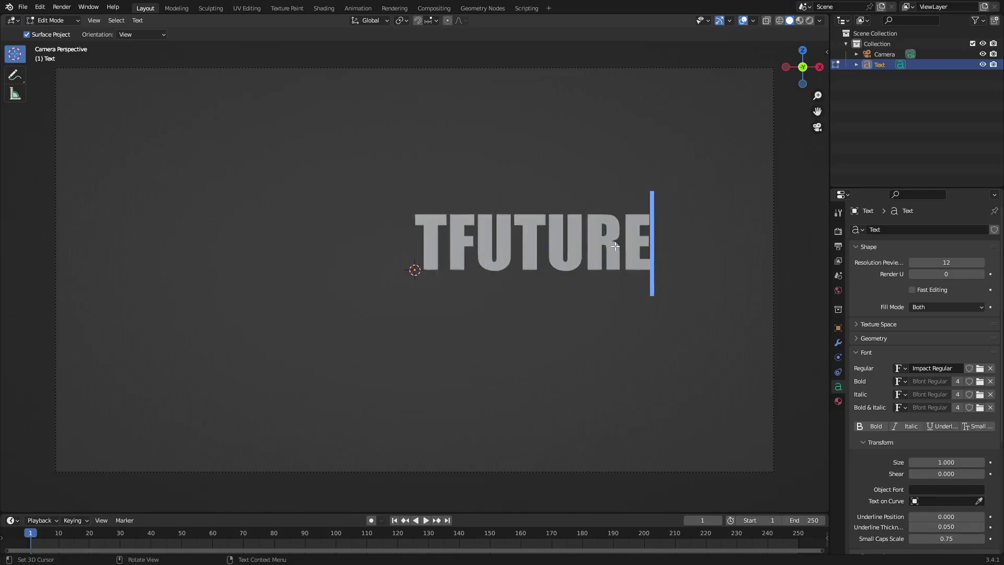
key("Tab")
key("Tab")
key("End")
key("Left")
key("Left")
key("Left")
key("Left")
key("Left")
key("Left")
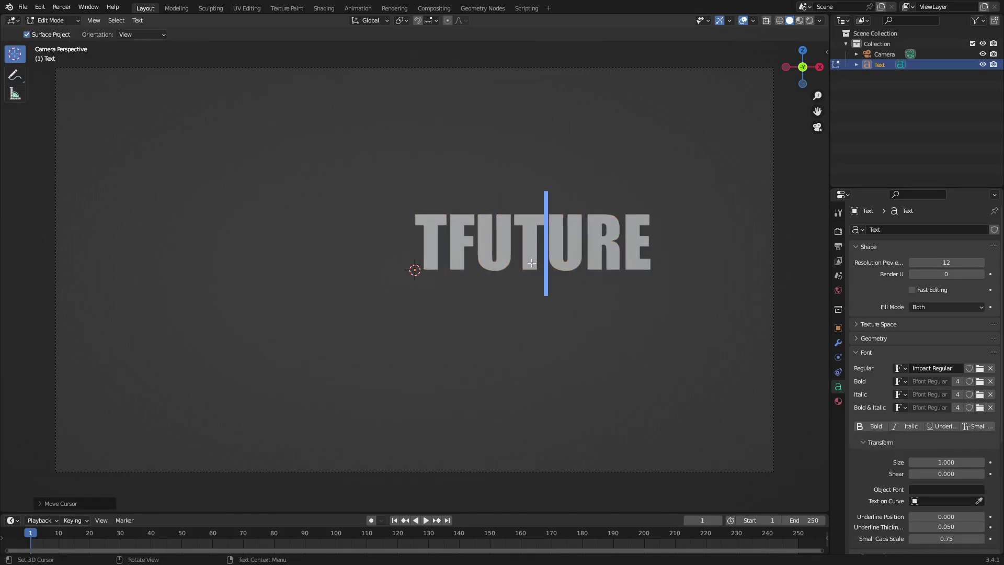
key("BackSpace")
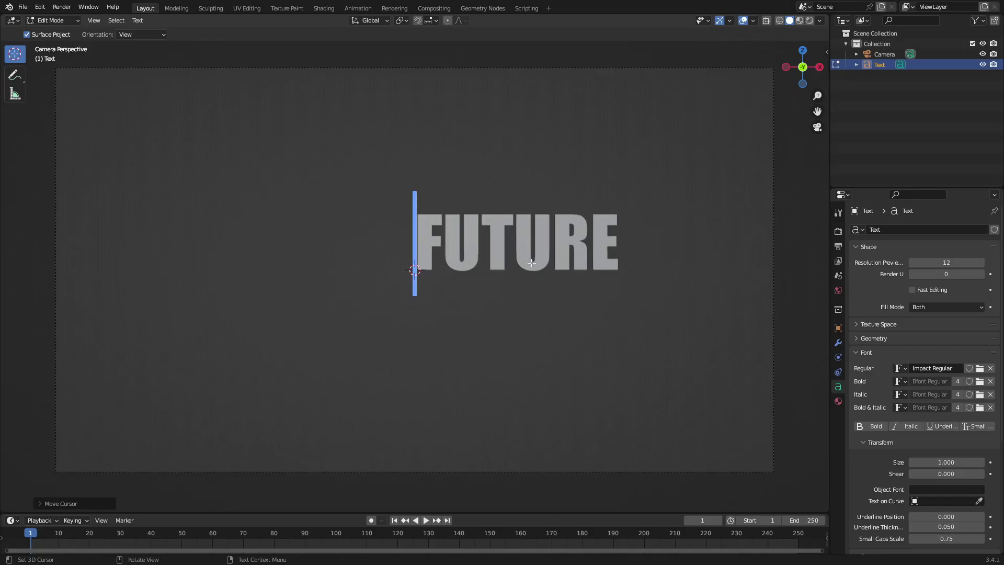
left_click(539, 280)
key("Tab")
key("Tab")
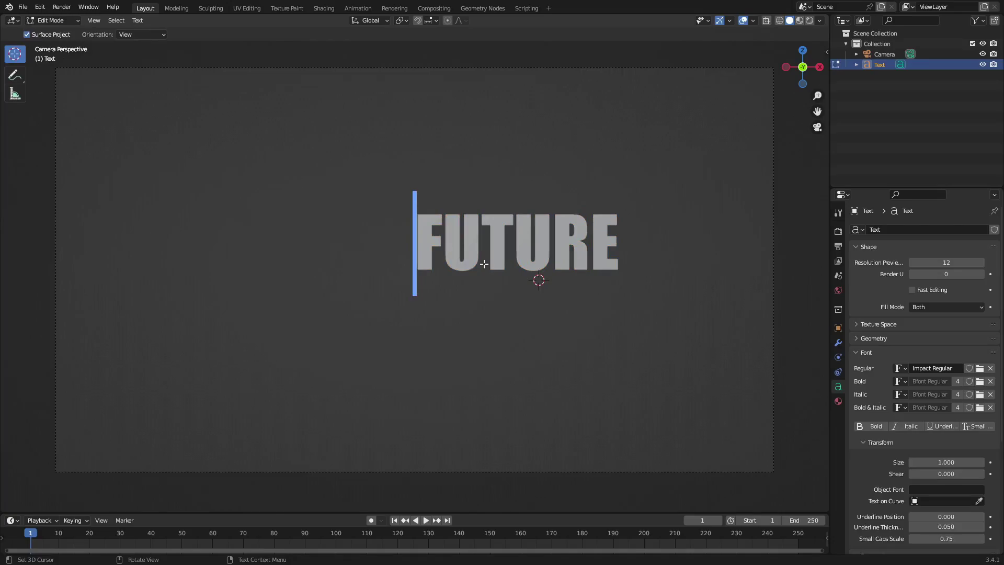
key("Tab")
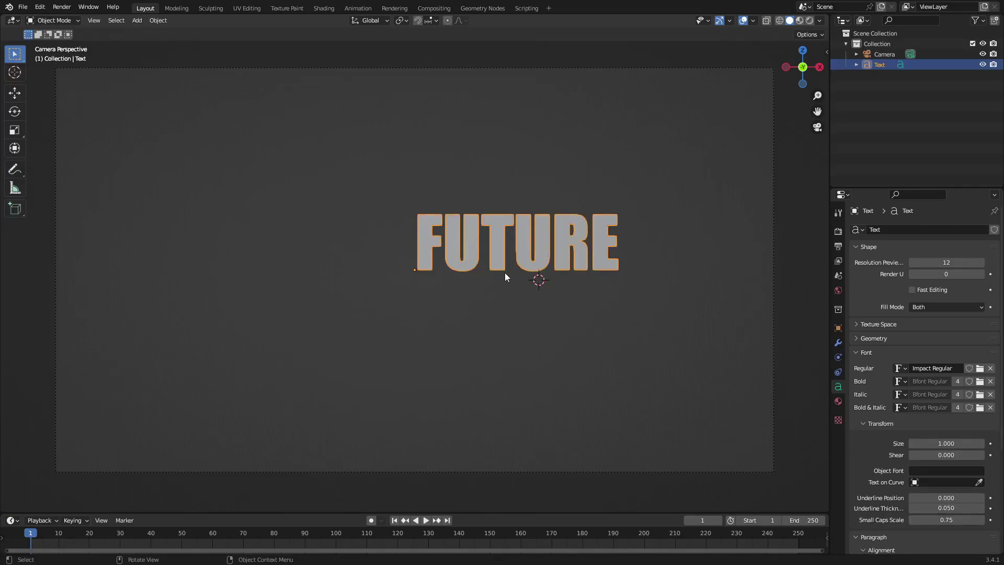
Set the text's horizontal paragraph alignment to Center.
scroll(872, 382, "down", 6)
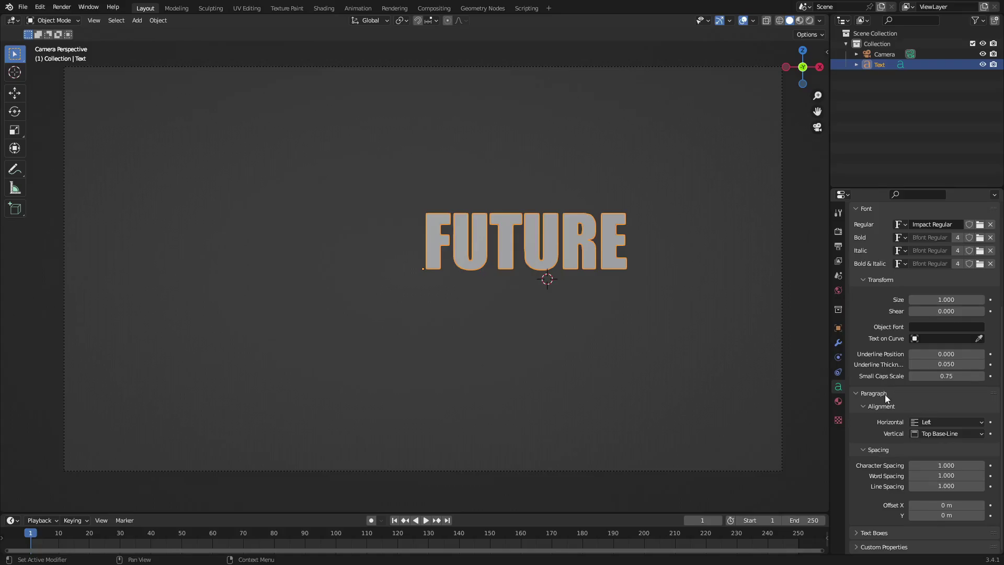
left_click(945, 419)
left_click(953, 443)
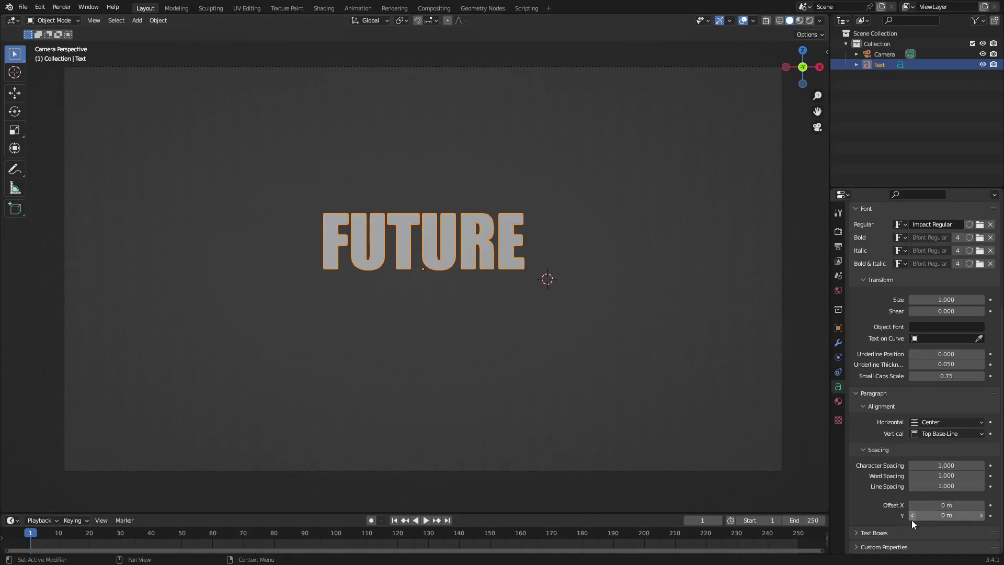
Set the text's vertical spacing offset (Y) to -0.25 m so the letters are centred on the object's origin.
left_click_drag(912, 519, 912, 518)
left_click(980, 518)
left_click(944, 516)
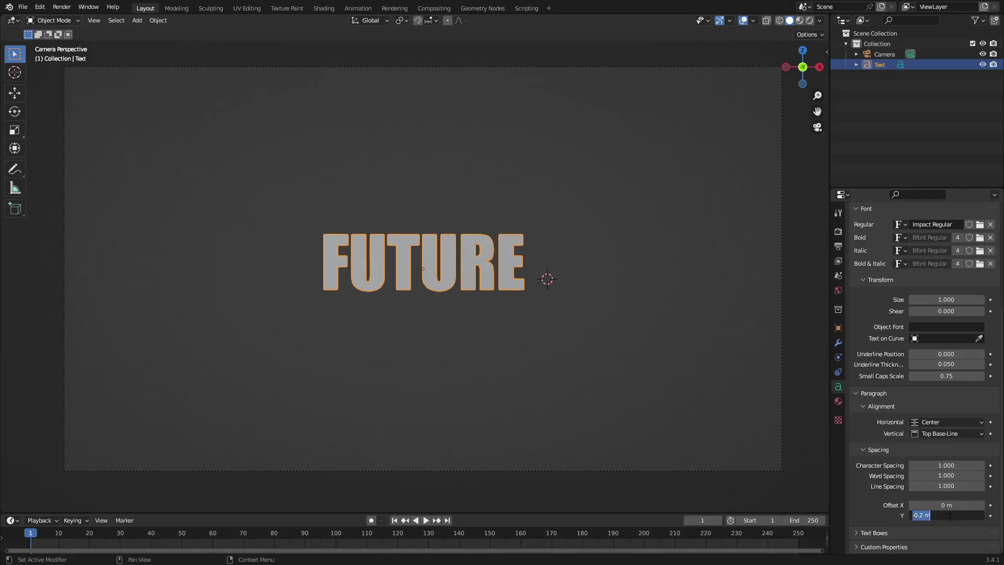
left_click(923, 517)
type("5")
key("Return")
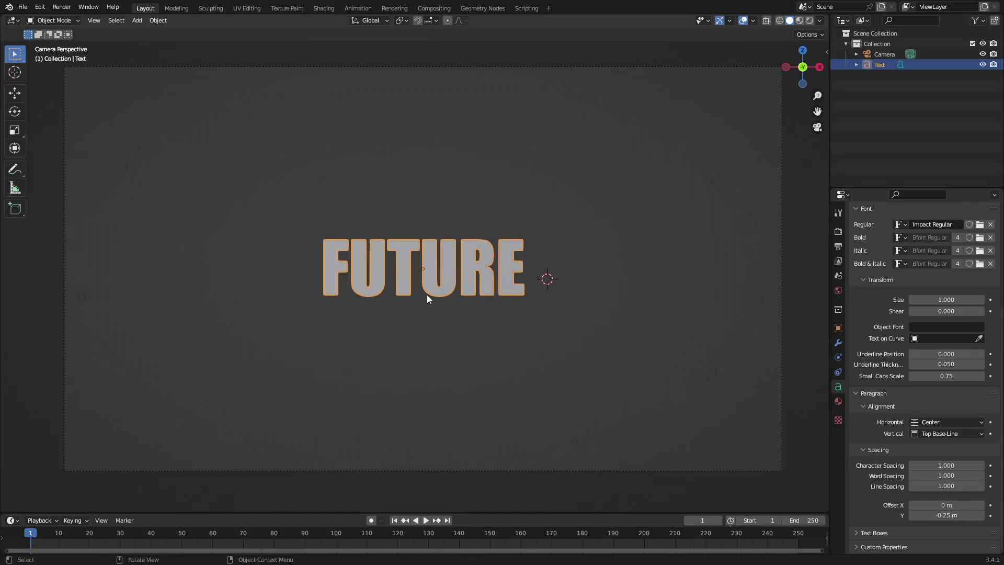
Move the text object slightly towards negative X within the camera view.
scroll(426, 293, "up", 5)
key("g")
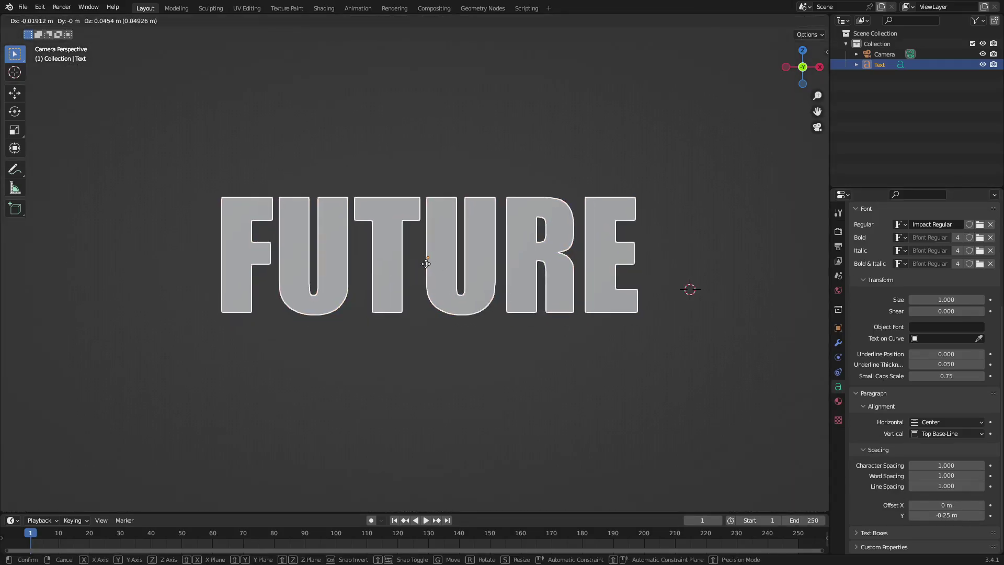
left_click(441, 284)
key("r")
key("r")
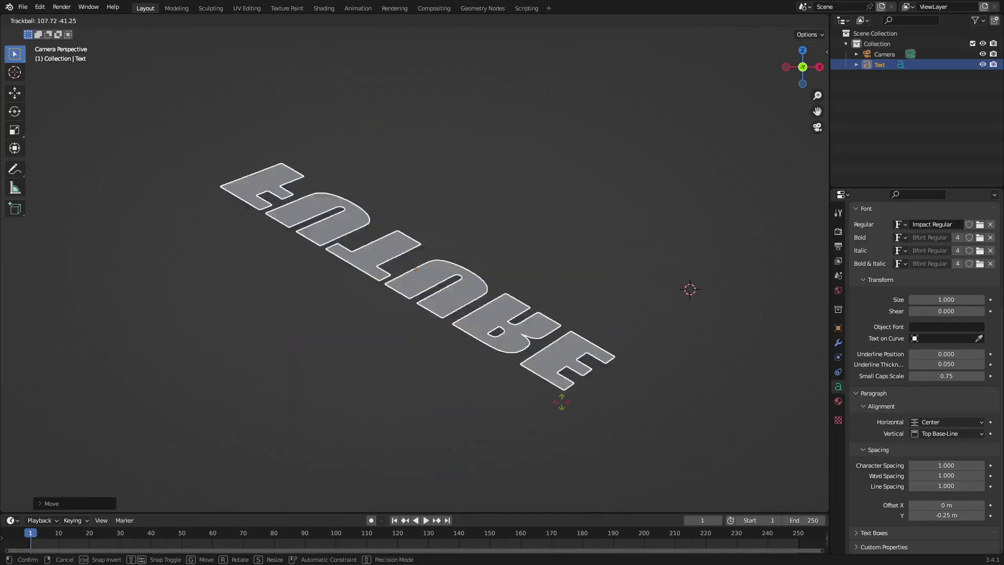
right_click(104, 144)
scroll(361, 182, "down", 5)
key("r")
key("r")
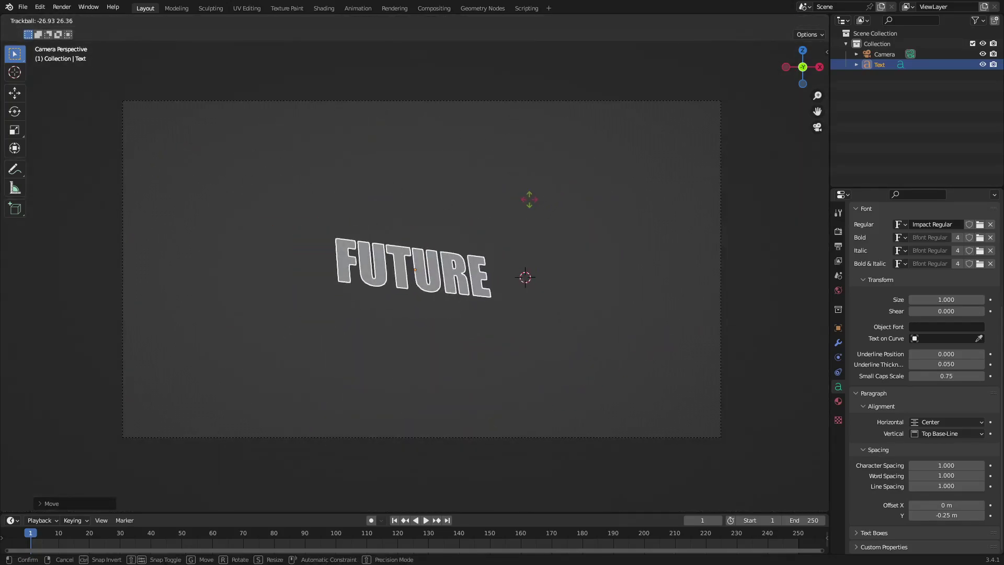
key("Escape")
scroll(451, 246, "up", 3)
scroll(442, 269, "down", 2)
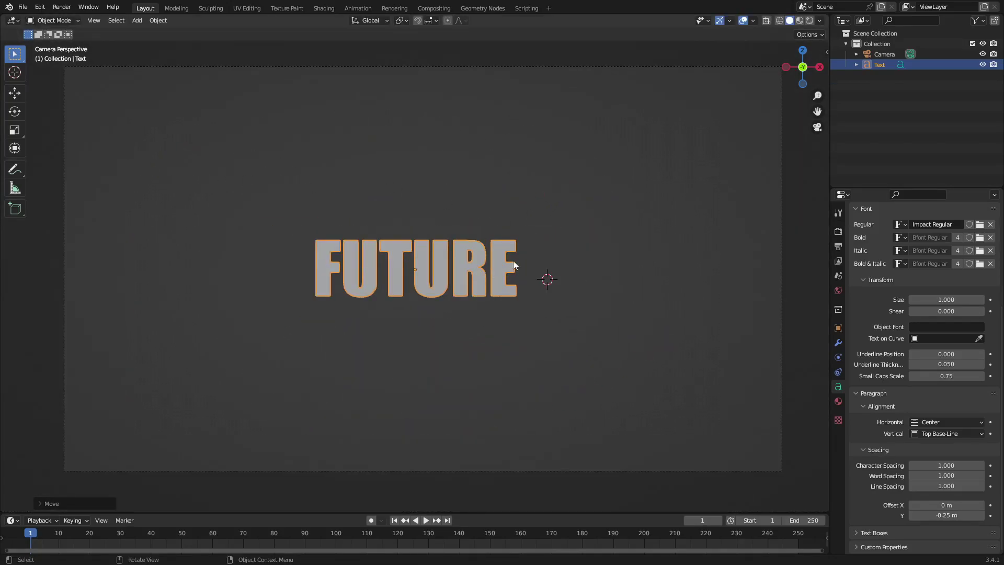
Scale the text up uniformly by about half, and stretch it about 1.2 times along global X.
scroll(518, 262, "down", 2)
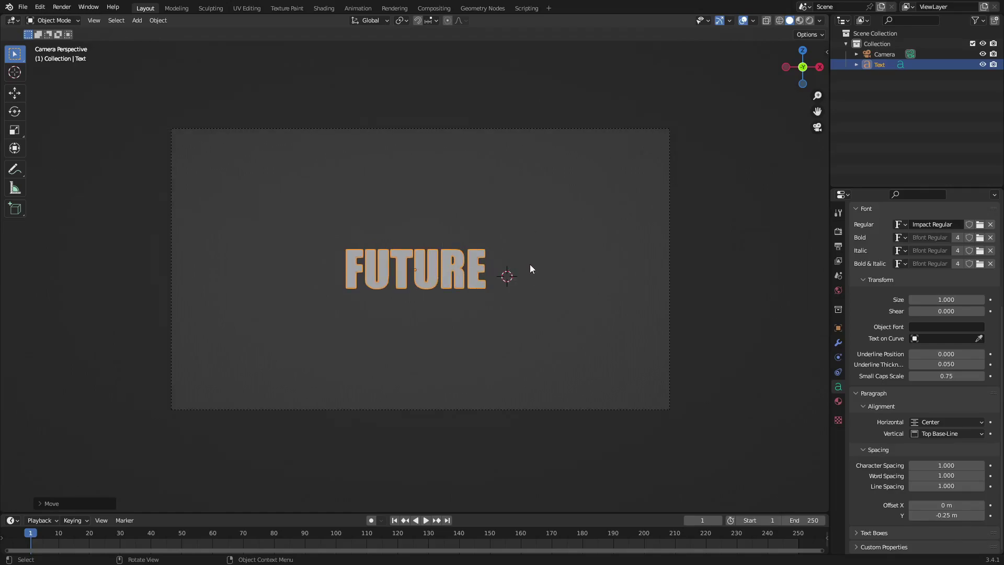
key("s")
left_click(578, 296)
key("s")
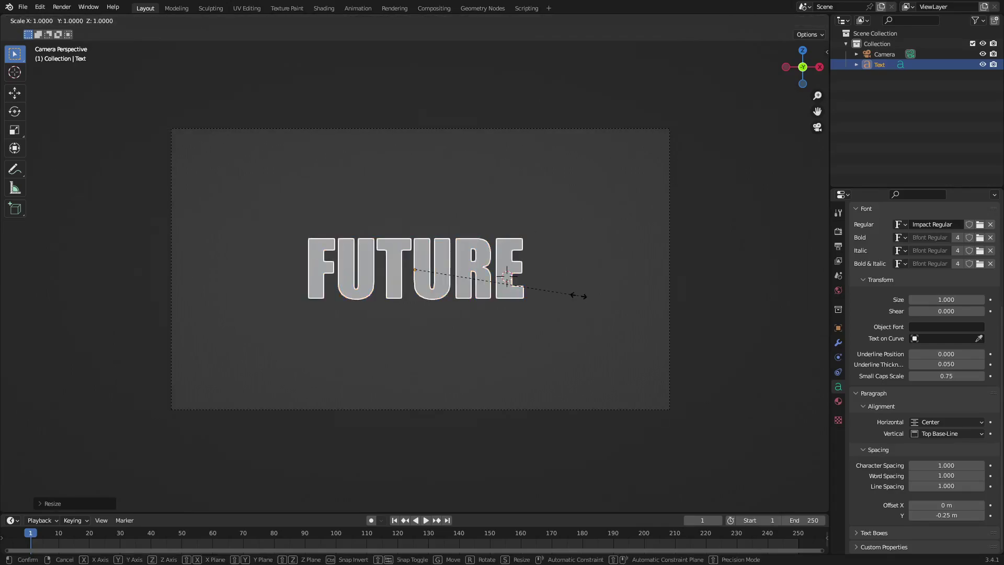
key("x")
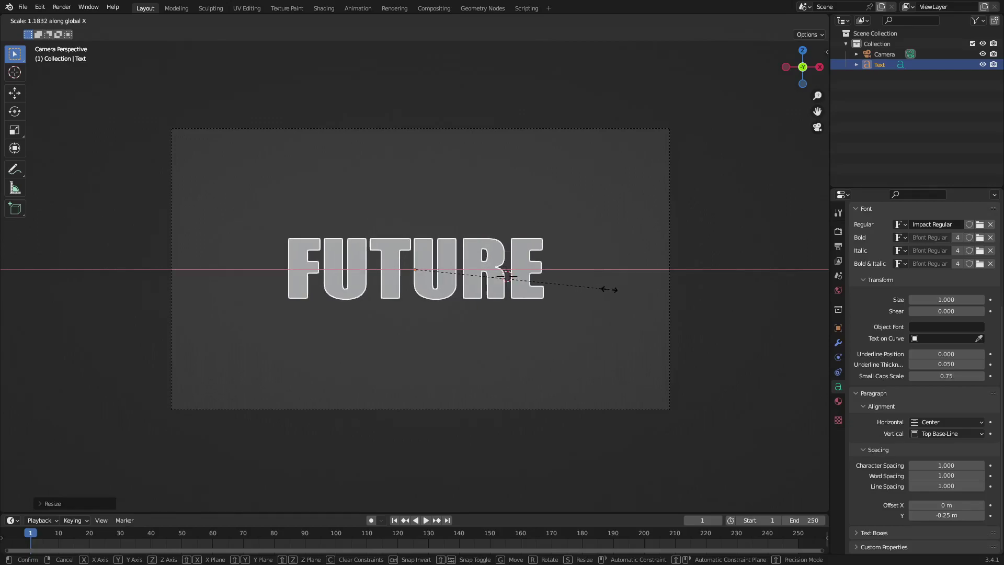
left_click(605, 288)
scroll(563, 307, "up", 3)
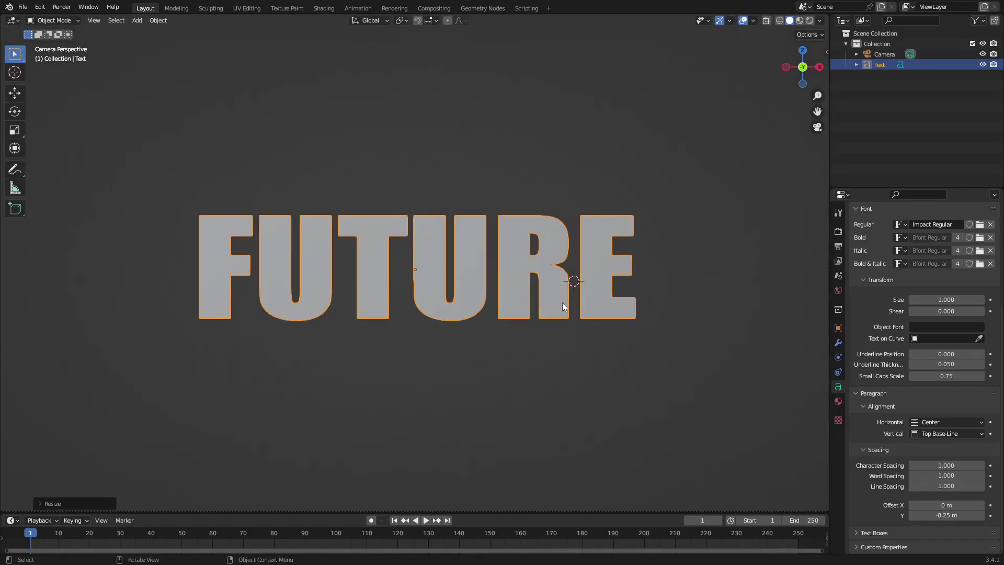
scroll(566, 280, "down", 6)
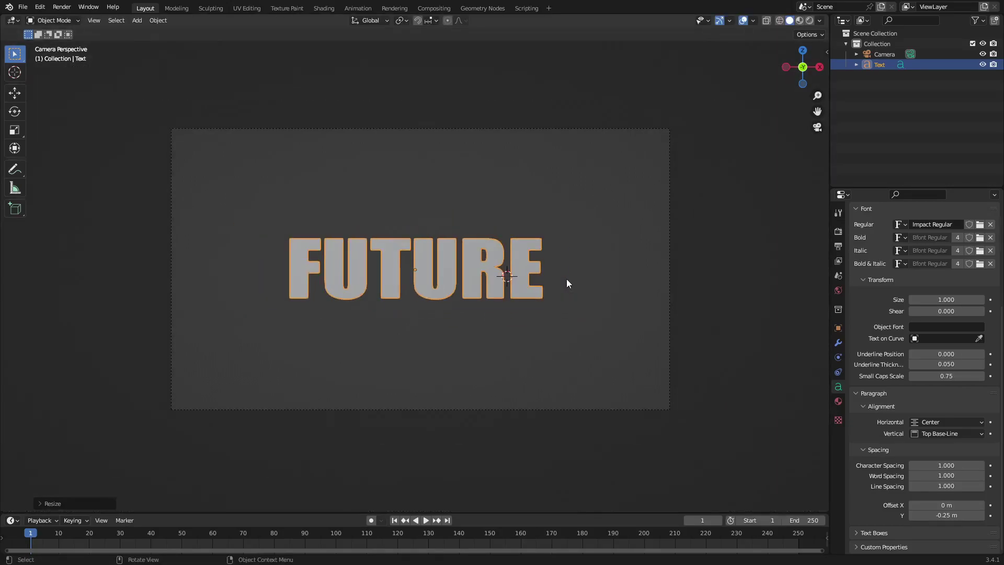
scroll(539, 309, "up", 6)
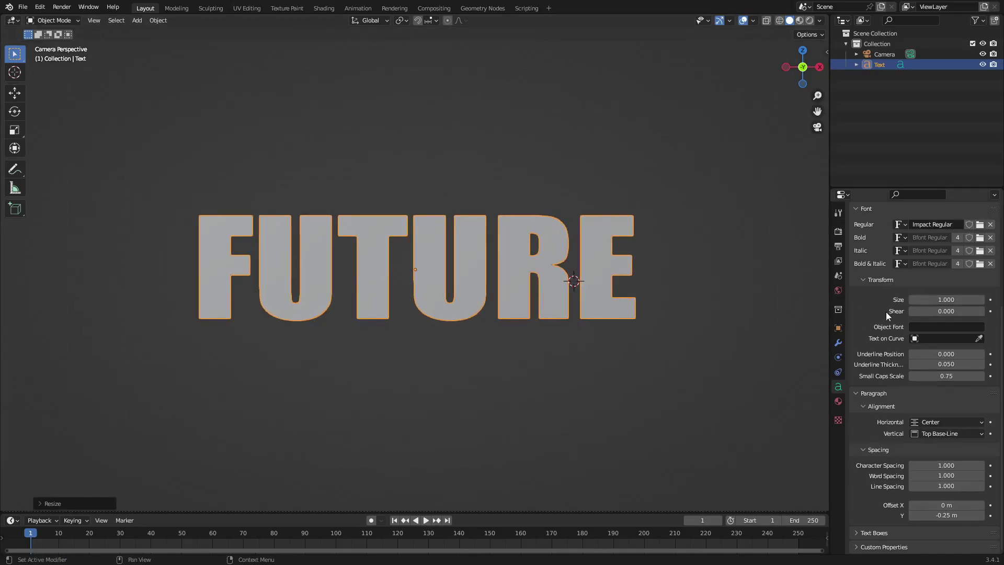
Duplicate the FUTURE text and place the copy about 0.89 m above the original along global Z.
scroll(872, 328, "up", 5)
scroll(572, 247, "down", 2)
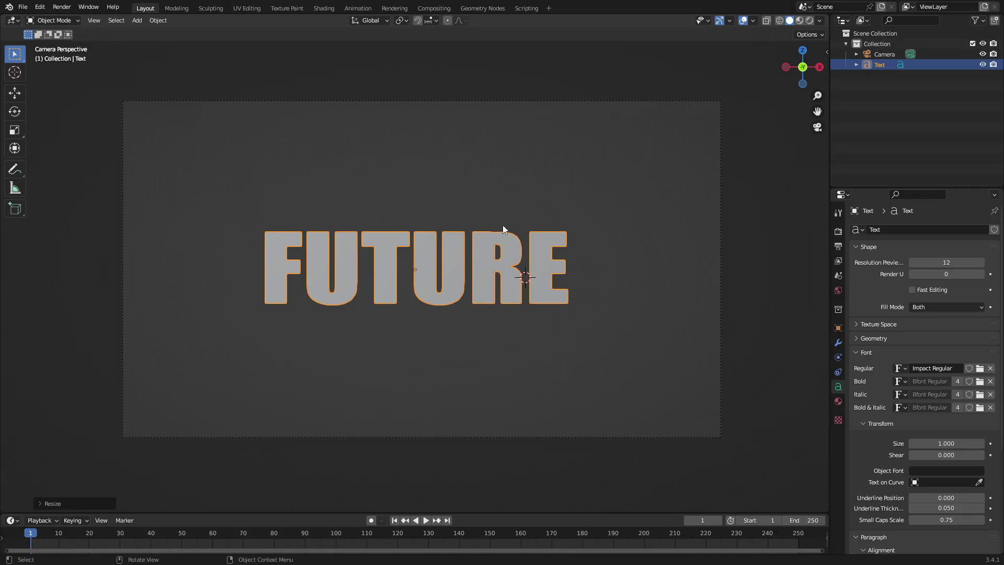
key("shift+d")
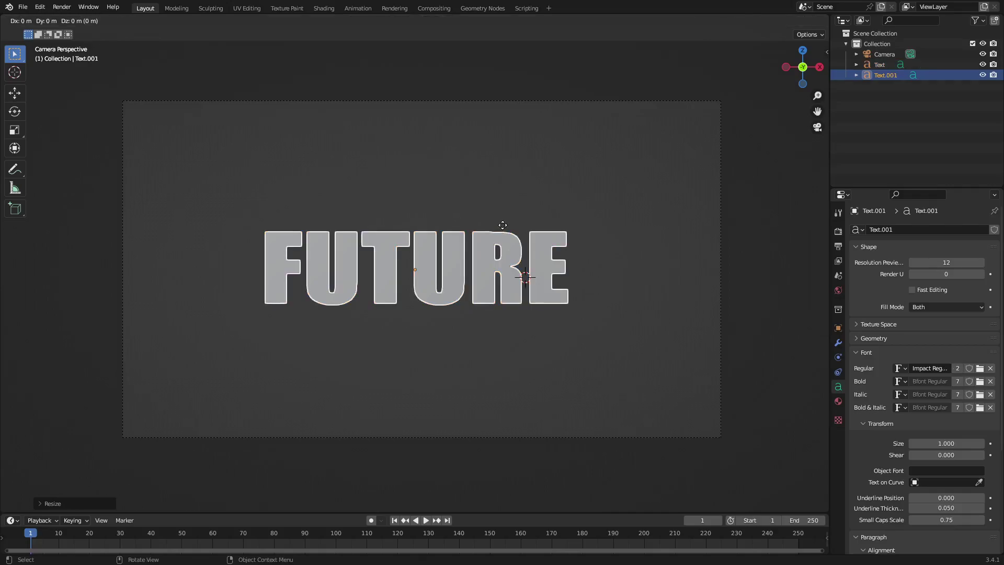
key("z")
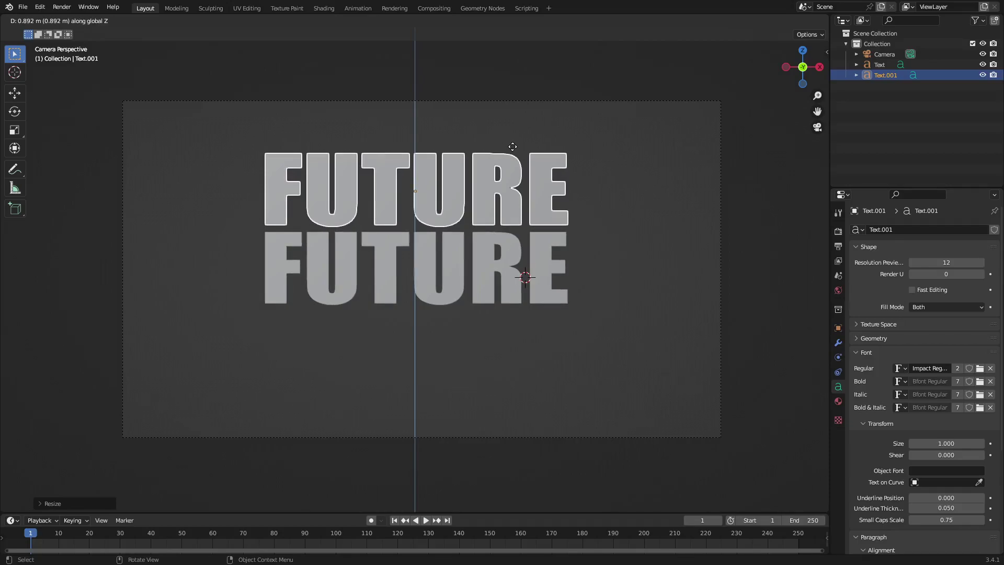
left_click(513, 147)
left_click(481, 257)
left_click(445, 173)
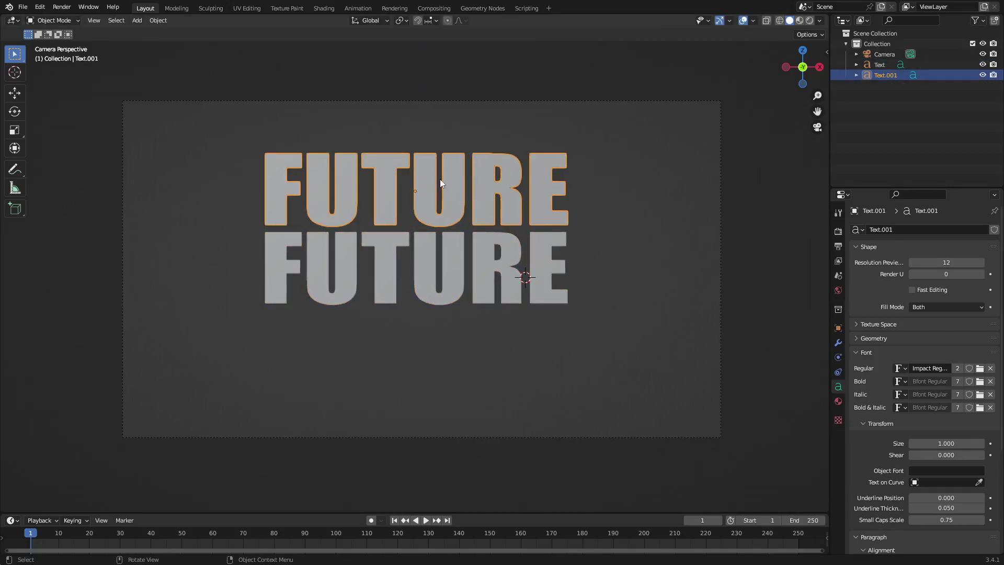
Convert the lower, original FUTURE text object to a mesh.
scroll(471, 162, "up", 2)
left_click(460, 217)
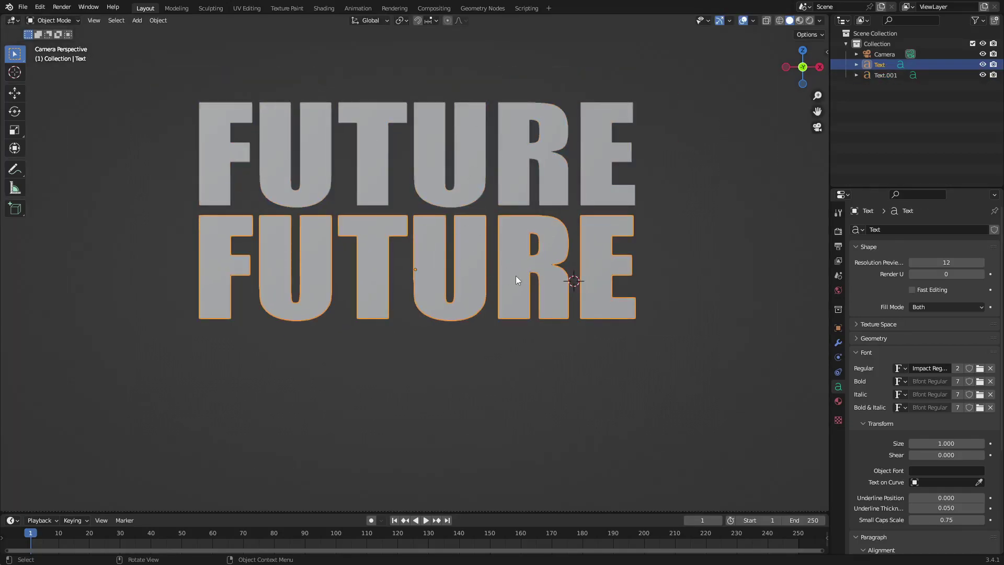
scroll(516, 279, "up", 1)
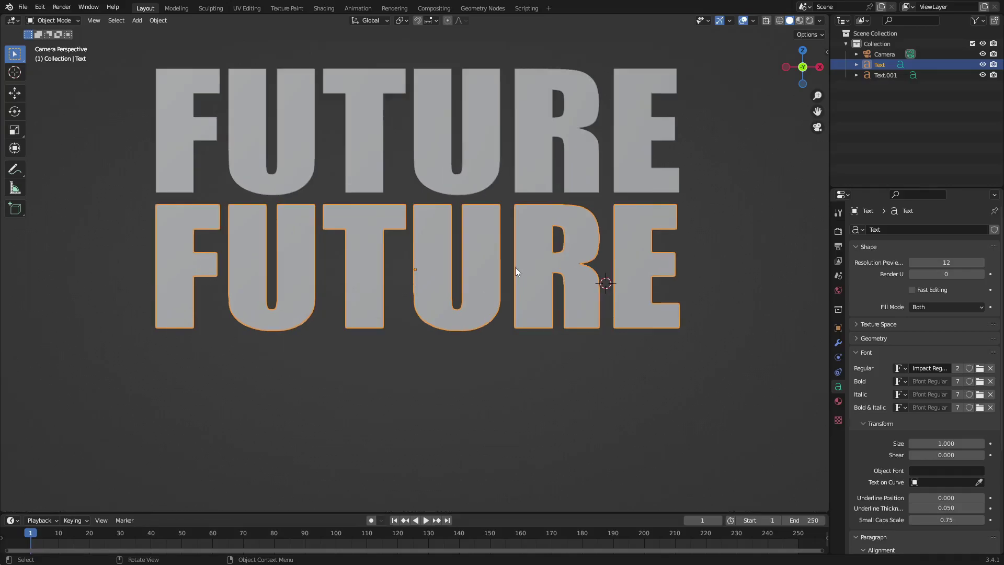
middle_click_drag(516, 265, 551, 246)
left_click(158, 22)
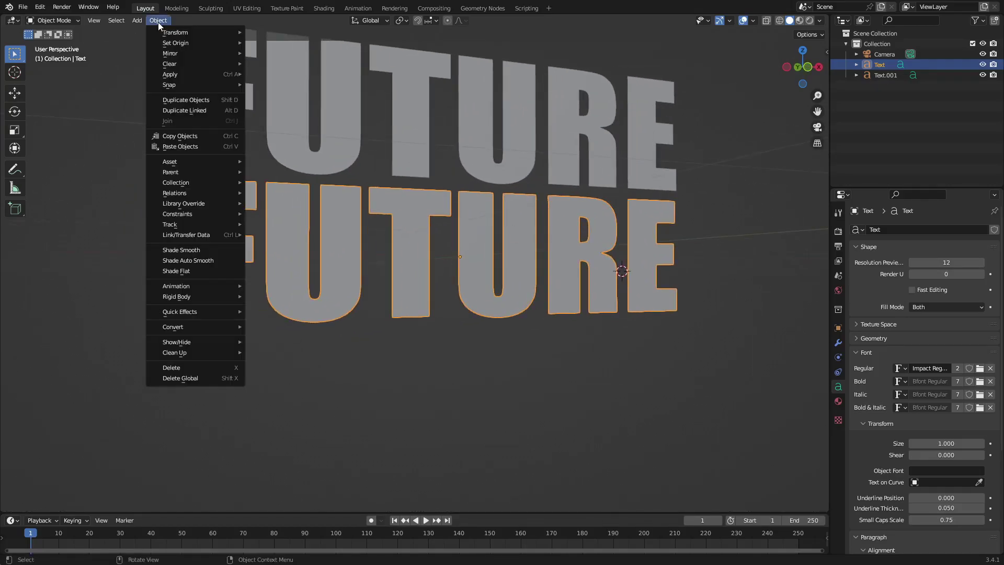
mouse_move(210, 326)
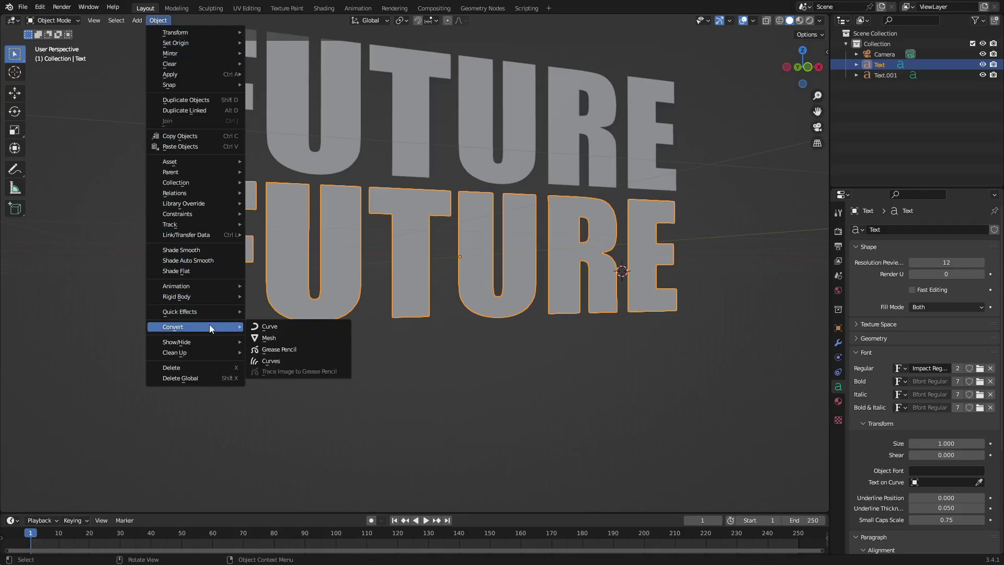
left_click(286, 338)
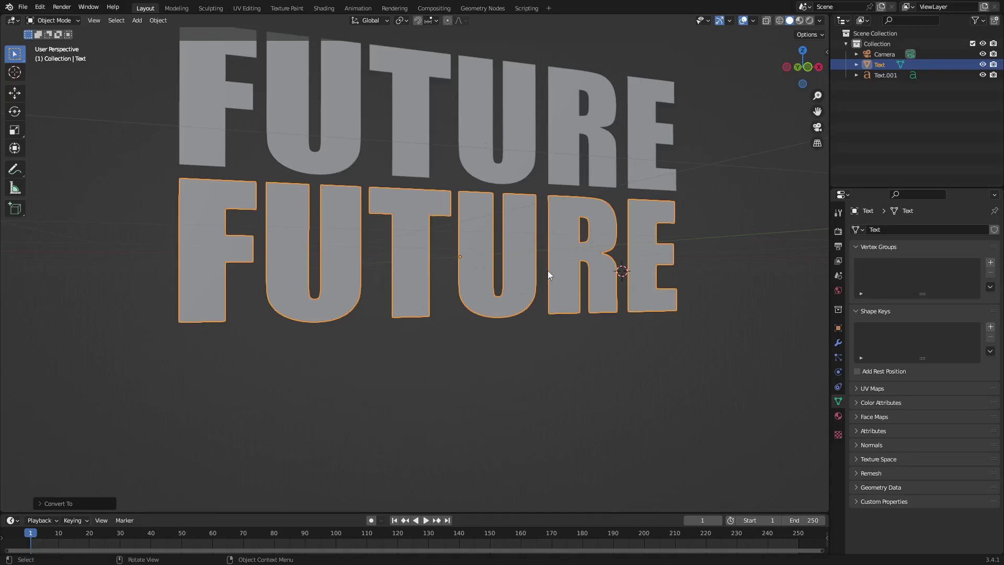
Examine the converted lower text's mesh geometry in Edit Mode, and return to Object Mode.
key("Tab")
middle_click_drag(602, 278, 610, 256)
key("Tab")
Delete the last three letters of the upper text copy, retype URE, and return to Object Mode.
left_click(510, 143)
scroll(628, 159, "down", 2)
key("Tab")
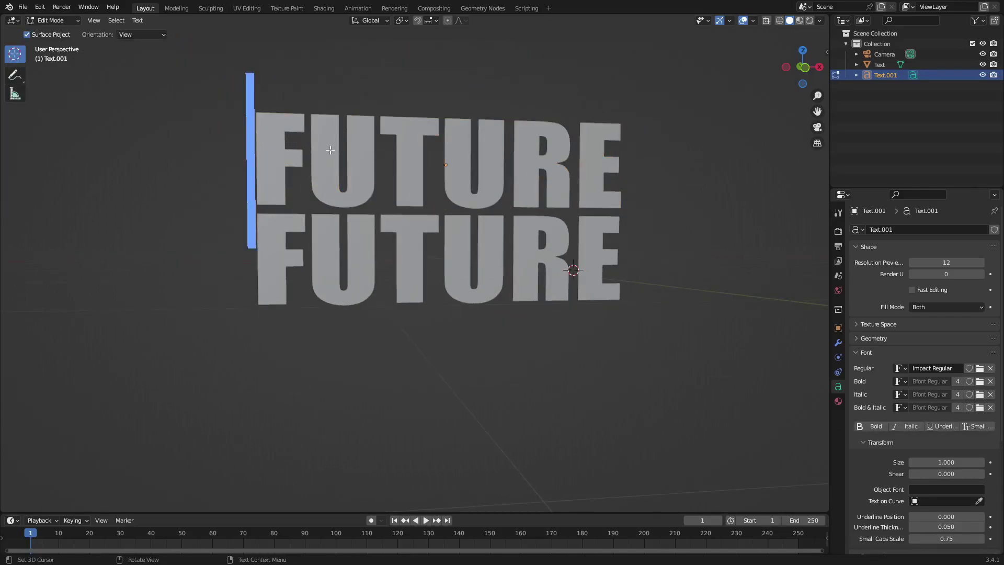
key("Right")
key("Right")
key("Right")
key("Right")
key("Right")
key("Right")
key("BackSpace")
key("BackSpace")
key("BackSpace")
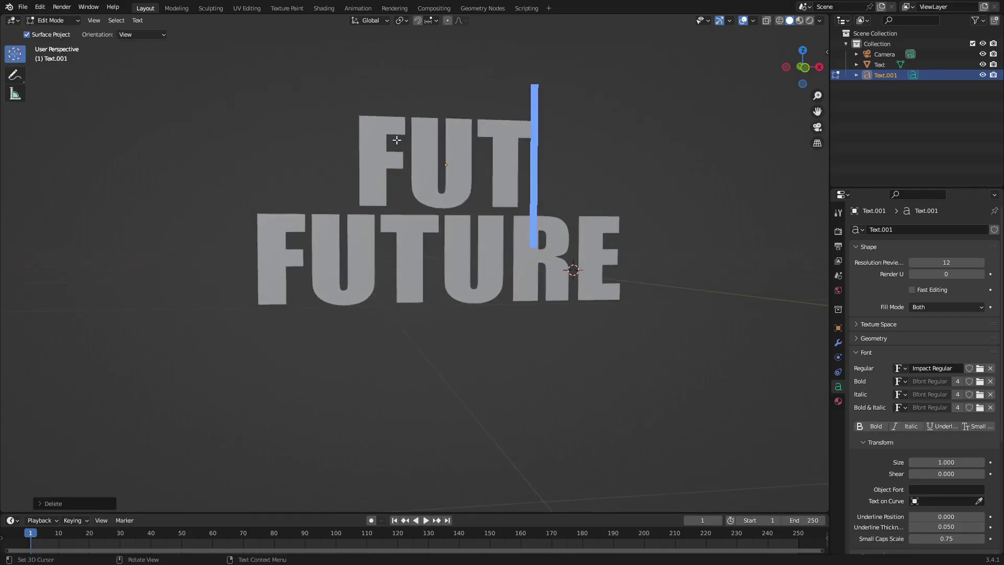
type("URE")
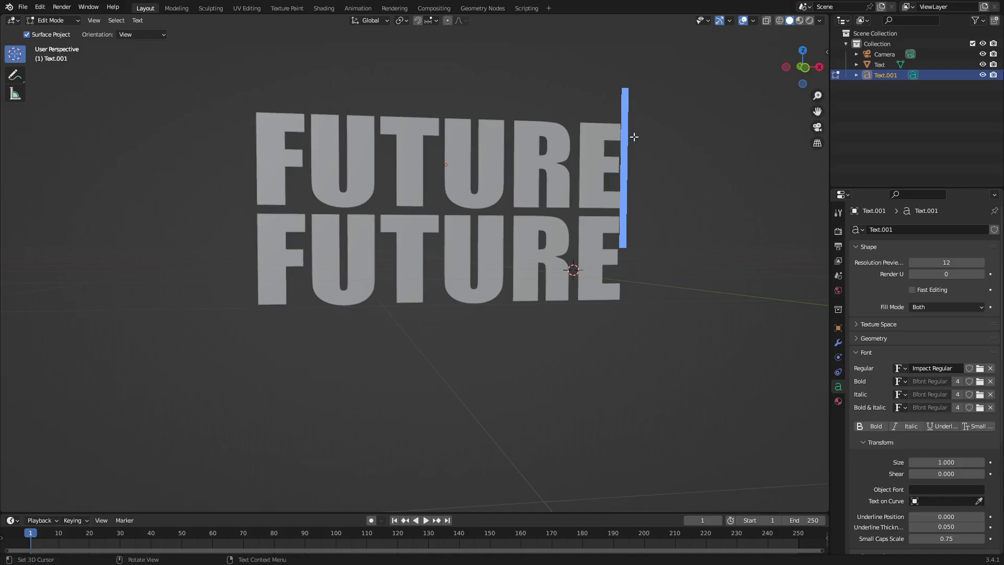
key("Tab")
Select all geometry of the lower FUTURE mesh in Edit Mode and apply Limited Dissolve to remove its inner triangulation.
left_click(501, 254)
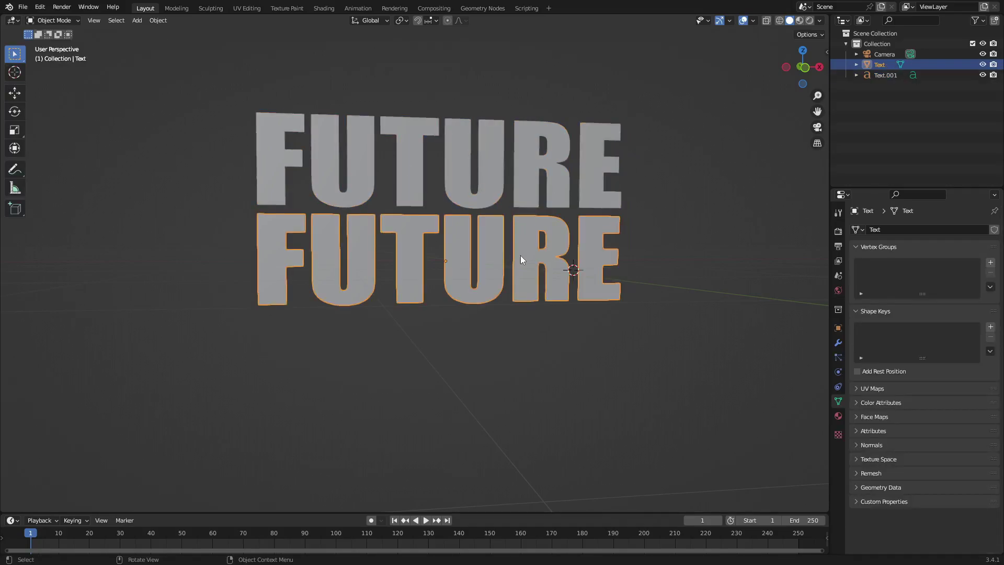
scroll(542, 165, "down", 1)
scroll(542, 165, "down", 1)
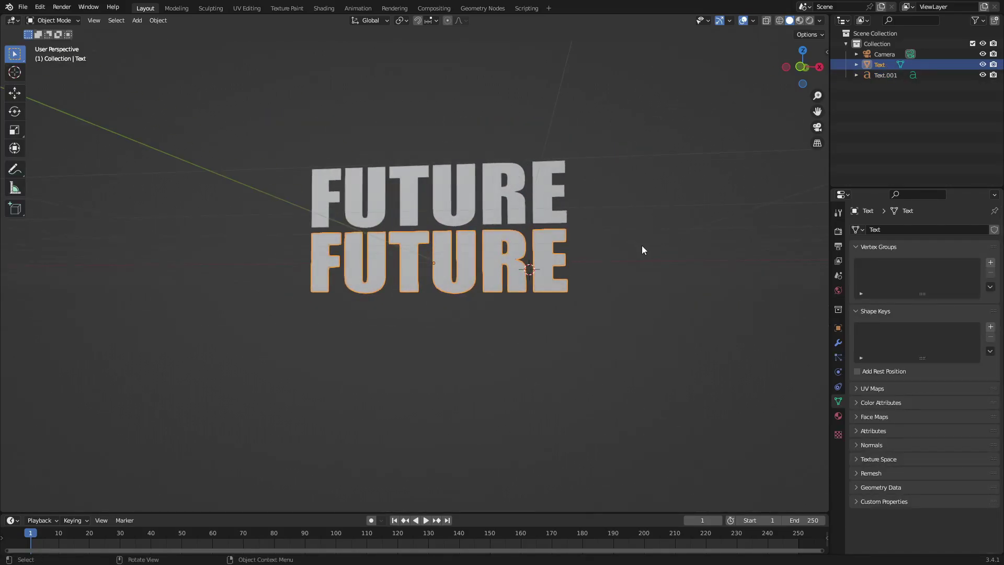
scroll(545, 286, "down", 2)
middle_click_drag(545, 287, 426, 288)
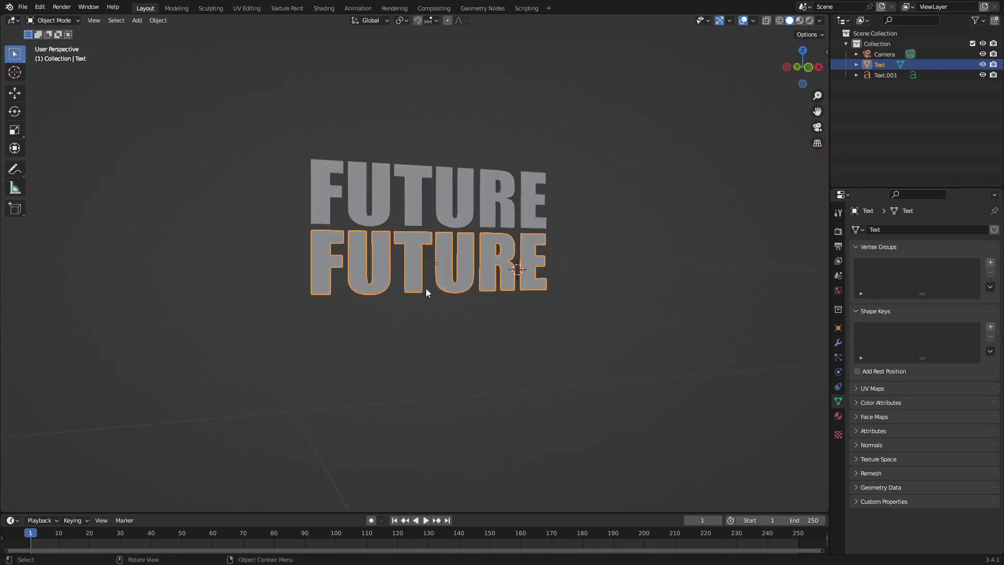
scroll(598, 316, "down", 1)
middle_click_drag(604, 316, 618, 352)
scroll(618, 347, "up", 3)
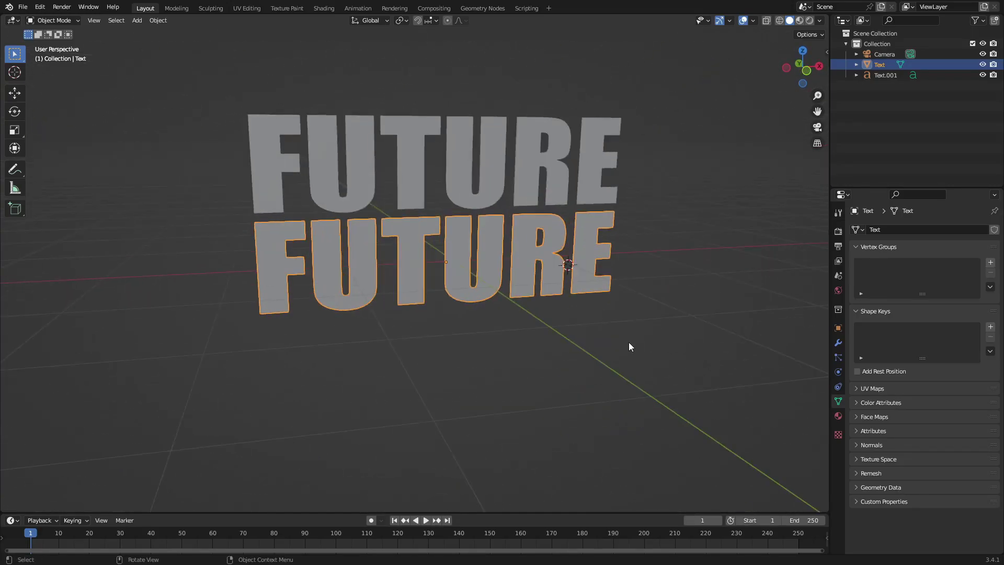
scroll(640, 286, "up", 2)
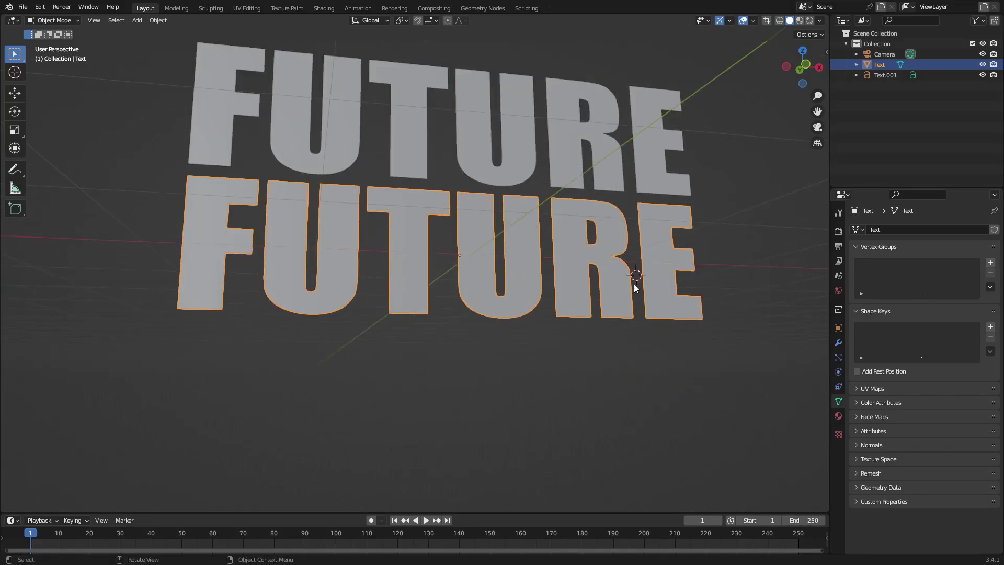
key("Tab")
middle_click_drag(634, 283, 667, 281)
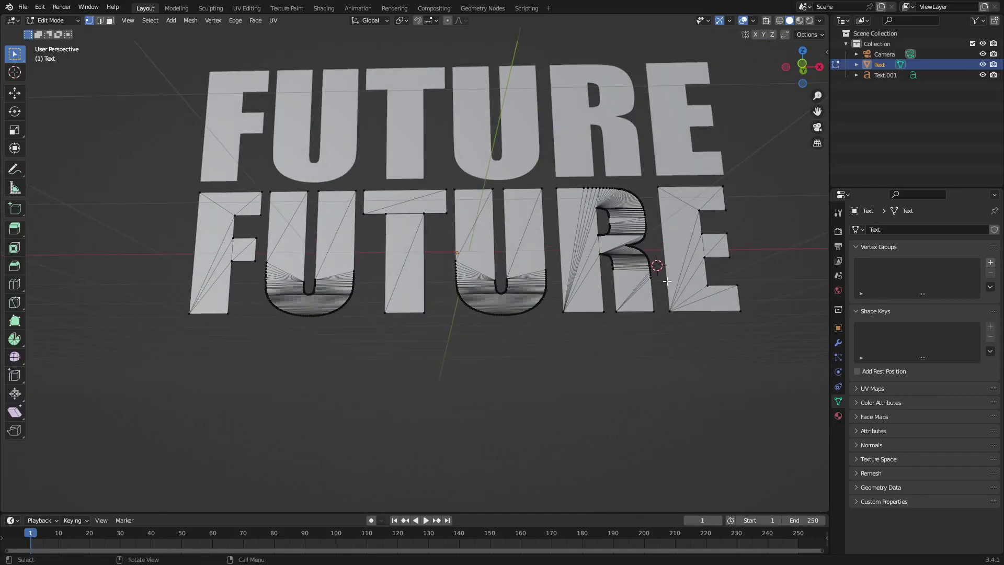
key("a")
middle_click_drag(613, 229, 445, 285)
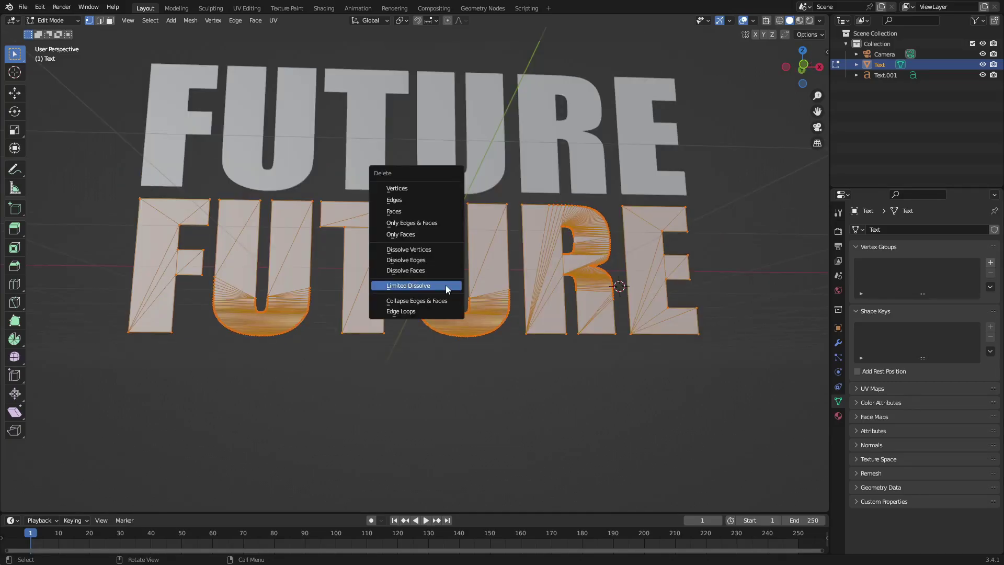
left_click(446, 290)
Switch to face selection and select every letter face of the lower FUTURE mesh, including both parts of the R.
key("3")
left_click(462, 348)
middle_click_drag(462, 347, 434, 334)
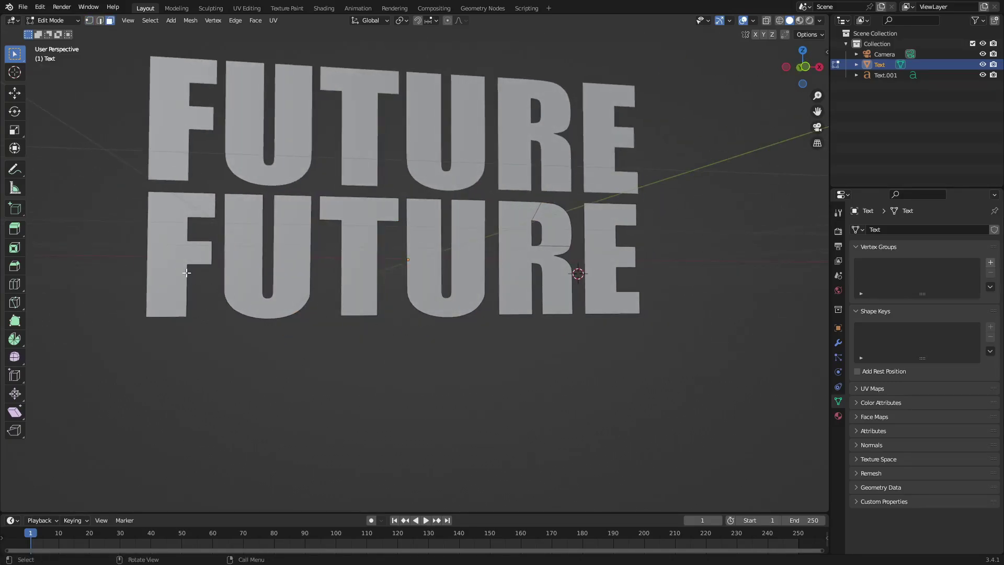
left_click(166, 256)
left_click(253, 232, "shift")
left_click(374, 217, "shift")
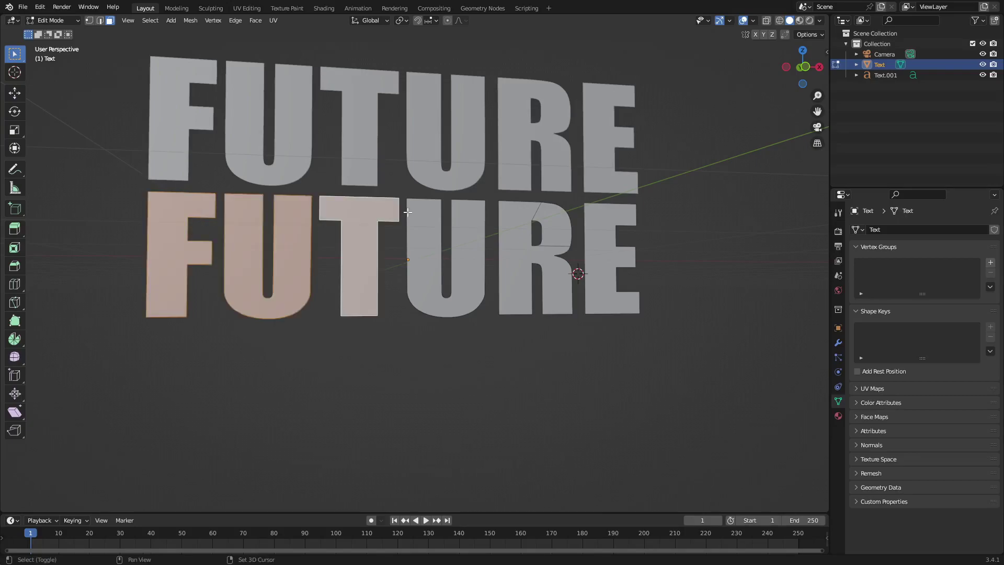
left_click(436, 213, "shift")
left_click(532, 223, "shift")
left_click(559, 225, "shift")
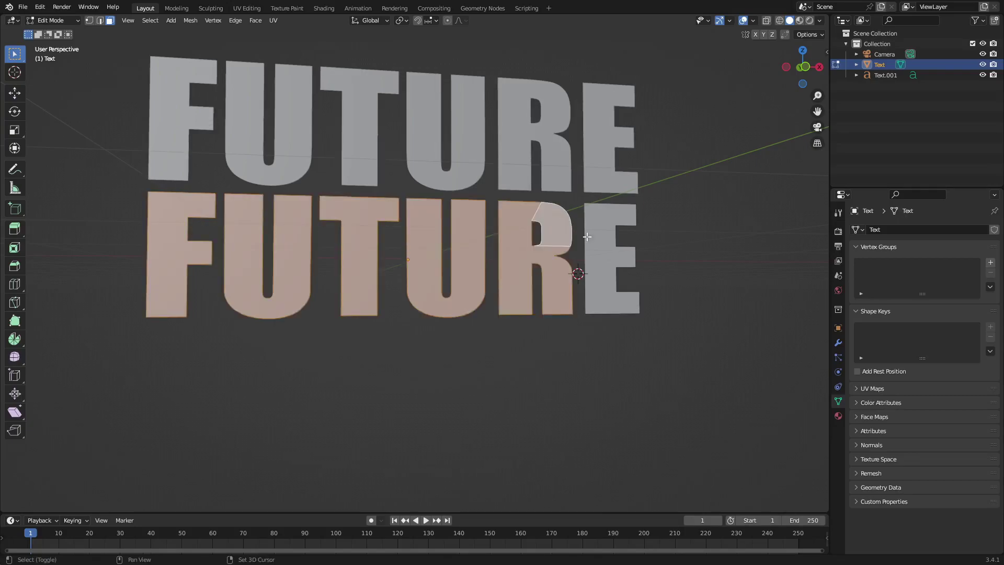
left_click(604, 217, "shift")
mouse_move(578, 231)
middle_mouse_down("shift")
mouse_move(543, 218)
mouse_move(552, 208)
mouse_move(544, 194)
mouse_move(544, 219)
mouse_move(580, 256)
mouse_move(585, 221)
middle_mouse_up("shift")
key("i")
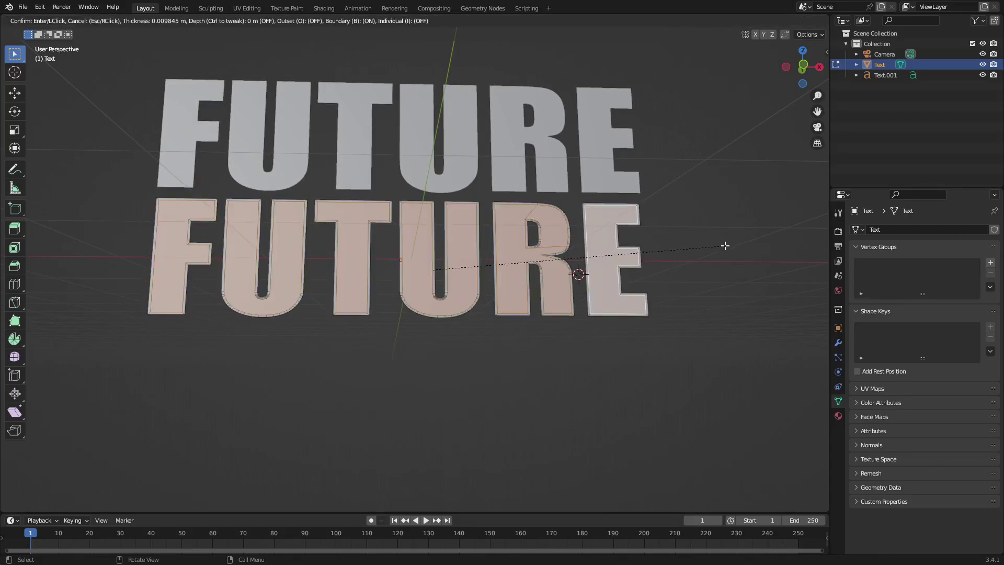
left_click(492, 265)
middle_click_drag(492, 265, 663, 259, "shift")
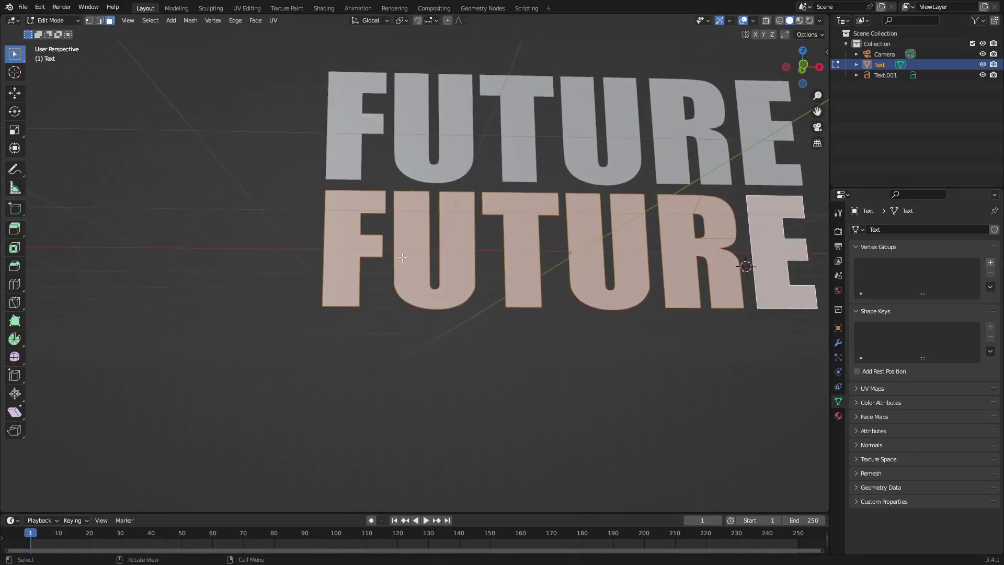
Inset the selected letter faces with a thickness of 0.01 m.
scroll(534, 209, "up", 6)
middle_click_drag(529, 204, 546, 306, "shift")
key("i")
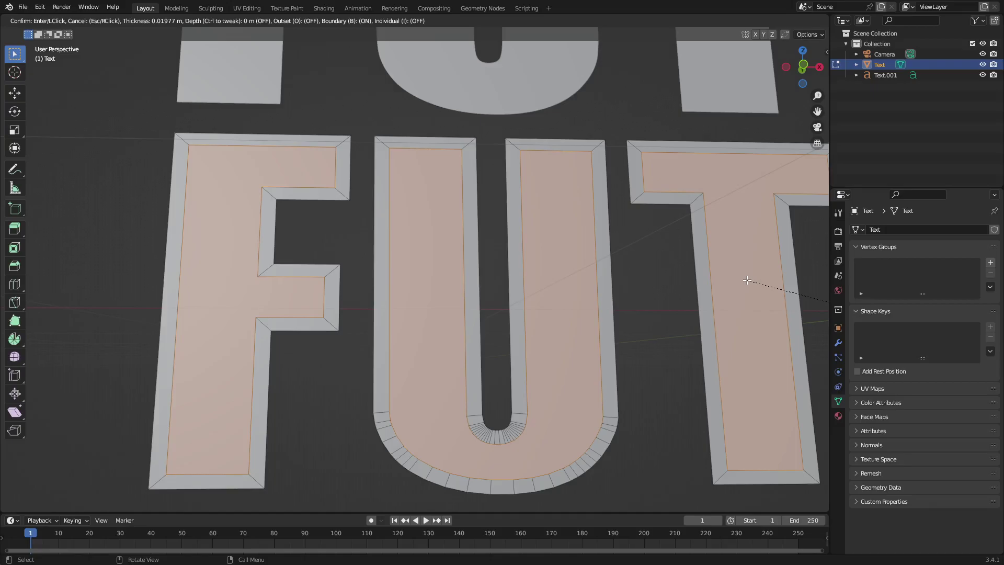
type(".01")
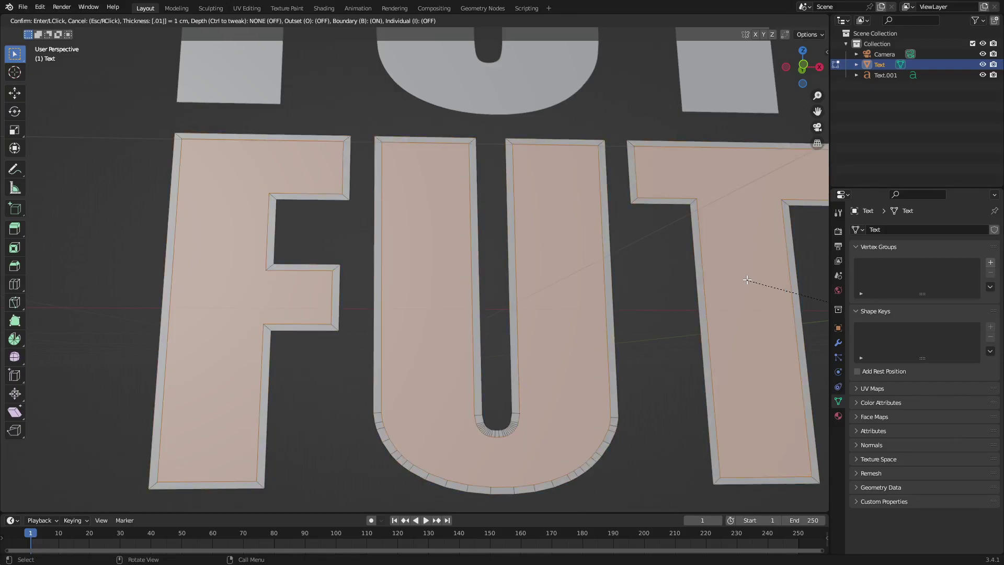
key("Return")
scroll(586, 298, "down", 3)
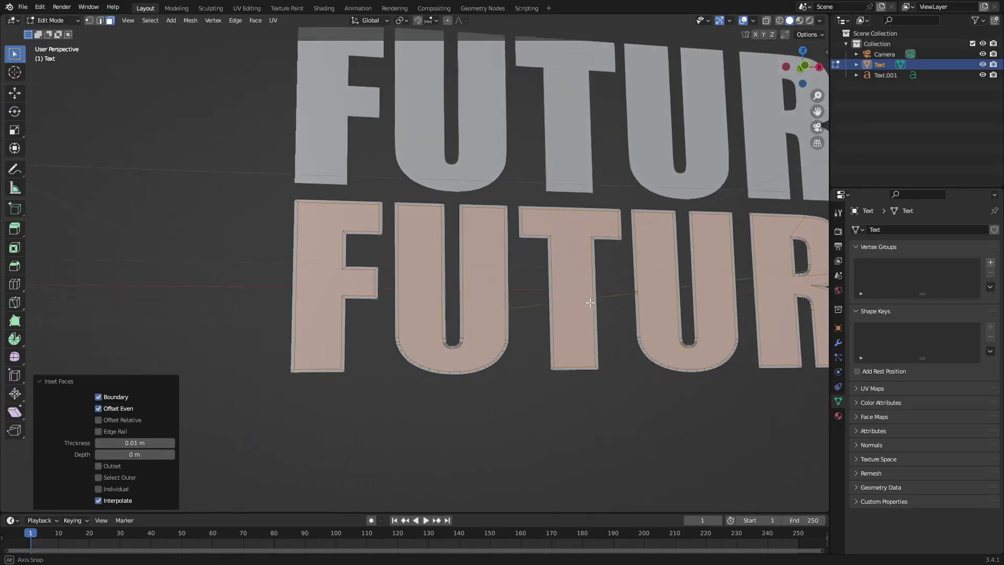
Delete the selected inner faces so only the thin letter outlines remain, and return to Object Mode.
scroll(348, 265, "up", 6)
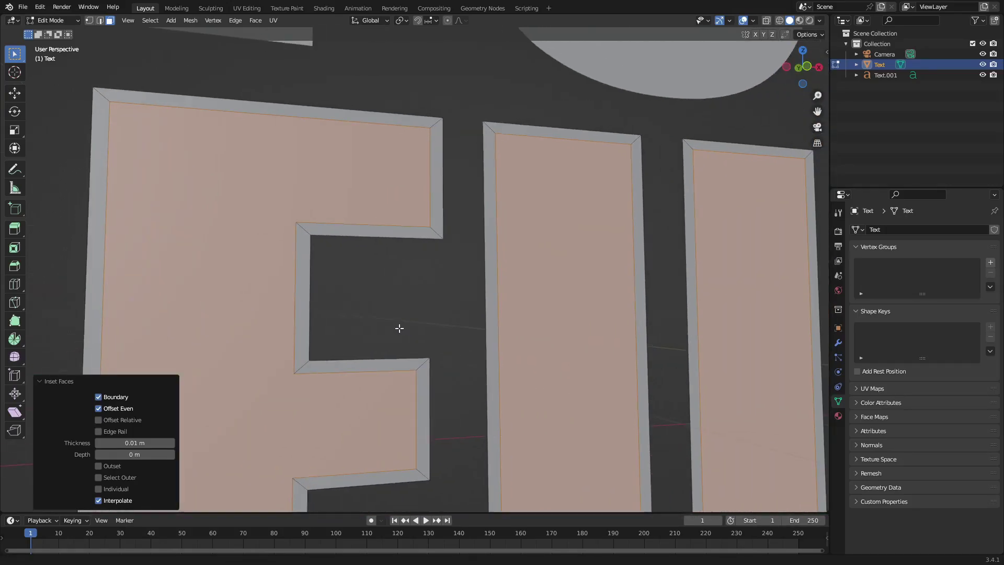
middle_click_drag(652, 308, 366, 253, "shift")
middle_click_drag(604, 266, 546, 258, "shift")
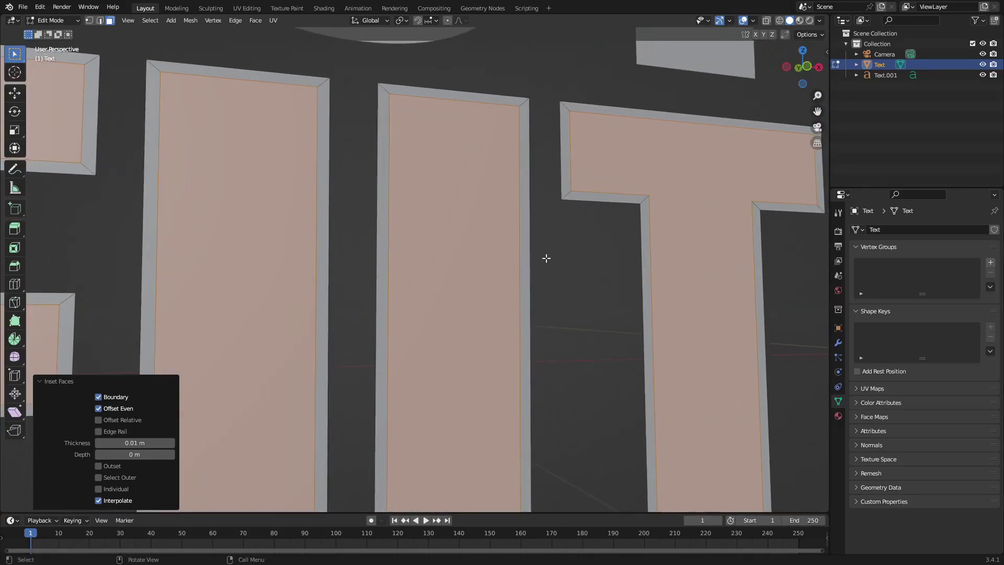
key("x")
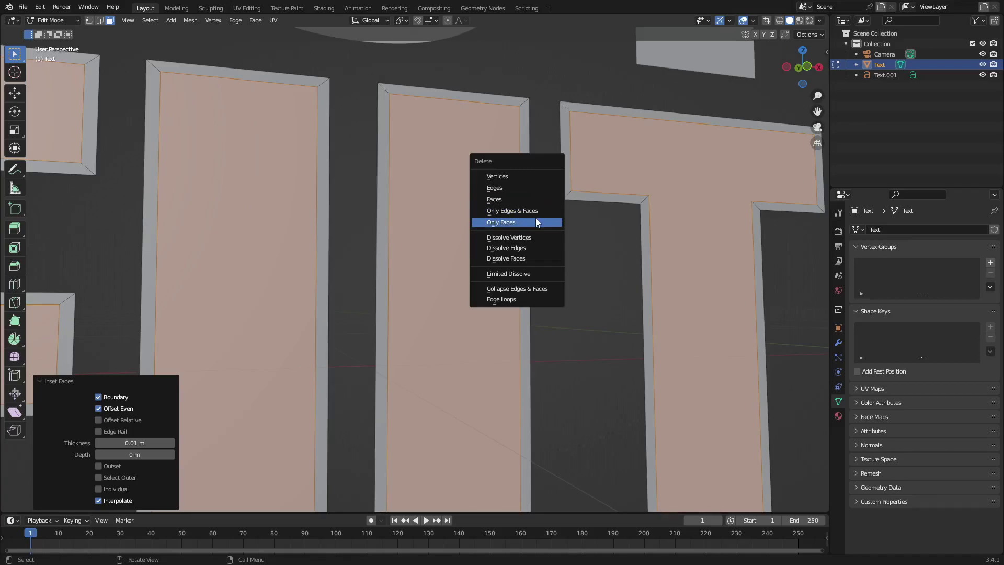
left_click(521, 202)
scroll(594, 251, "down", 4)
scroll(628, 293, "down", 4, "ctrl")
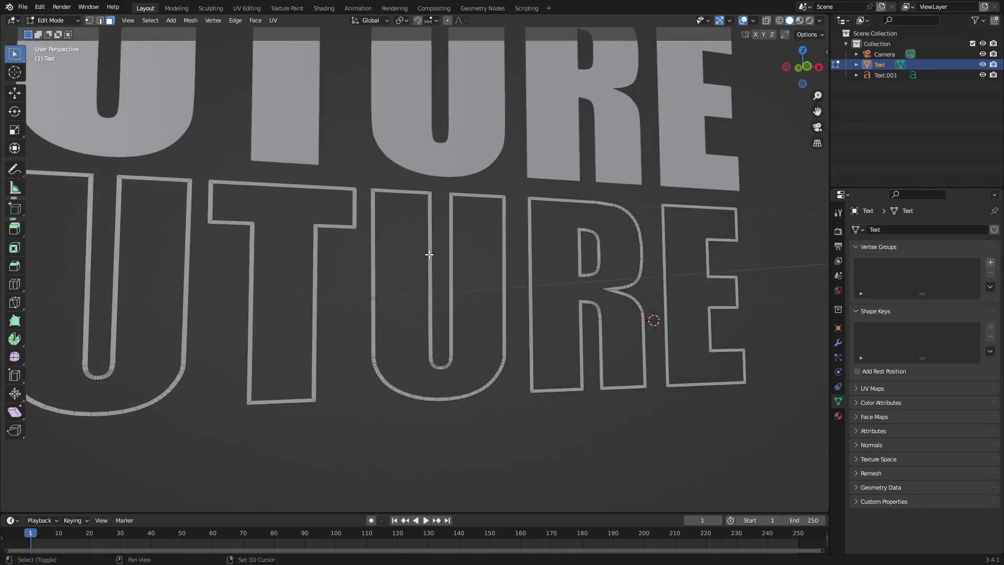
scroll(444, 232, "up", 3)
scroll(538, 231, "down", 2)
scroll(537, 231, "down", 3, "ctrl")
key("Tab")
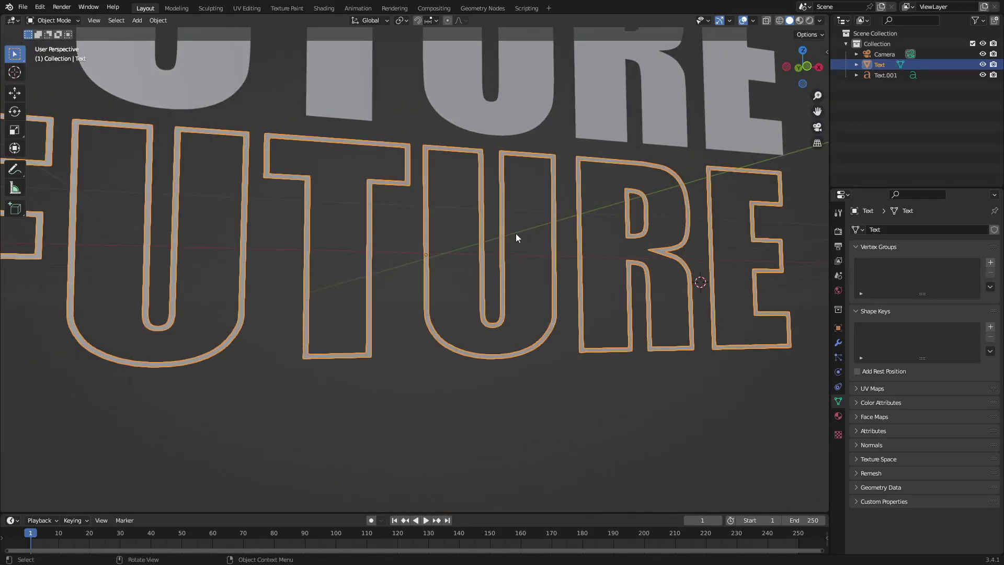
Examine the outlined FUTURE mesh beside the solid text copy from several angles and through the camera.
scroll(504, 212, "up", 4)
scroll(504, 209, "down", 3)
left_click(496, 346)
scroll(546, 303, "down", 3)
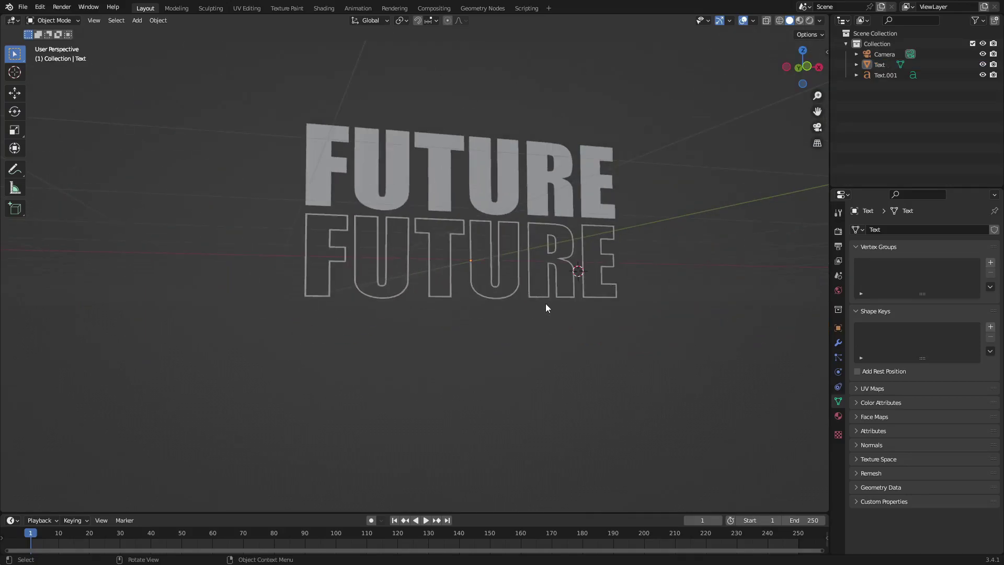
middle_click_drag(545, 304, 582, 304)
left_click(534, 297)
scroll(609, 274, "up", 4)
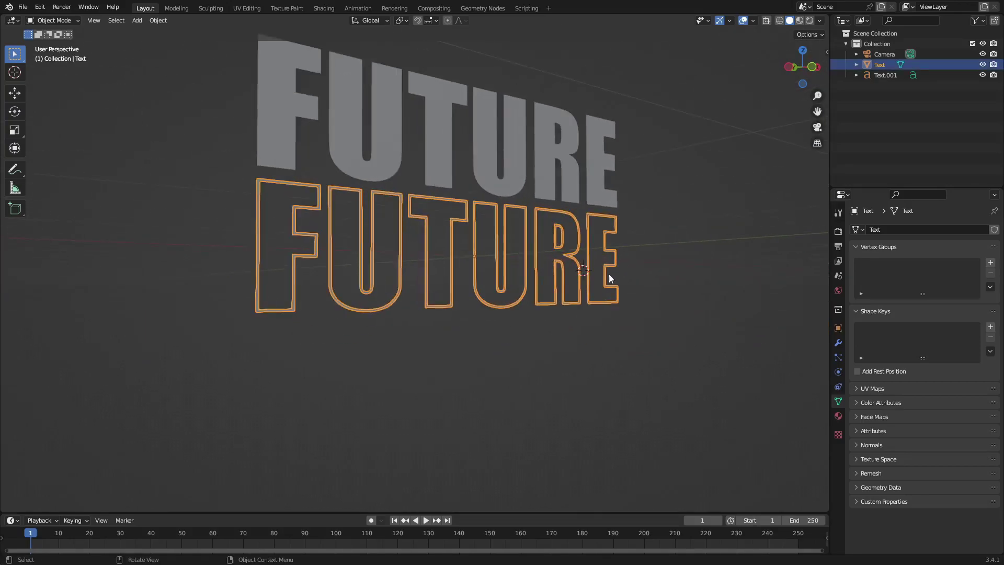
middle_click_drag(682, 262, 704, 315, "shift")
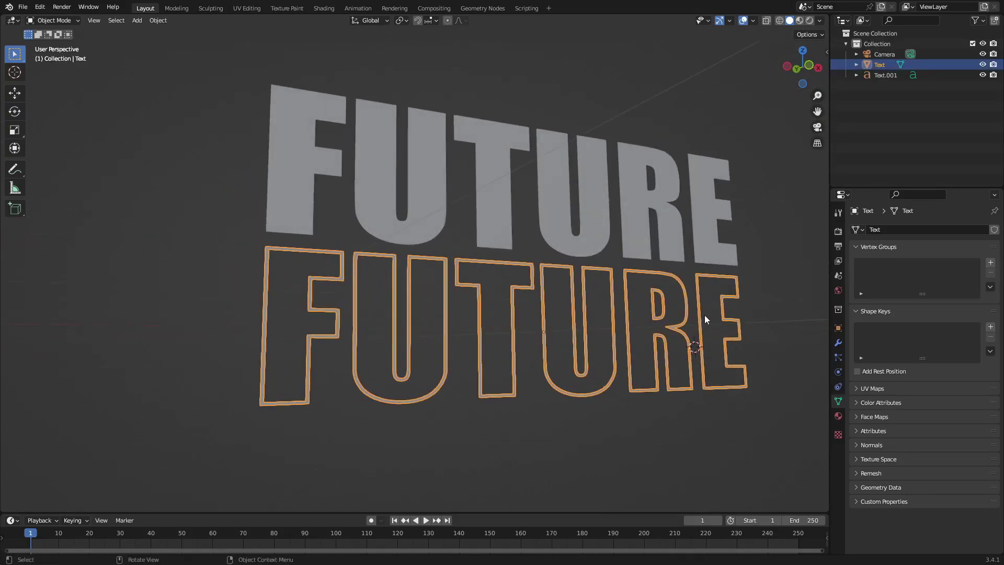
left_click(755, 297)
middle_click_drag(756, 296, 695, 278, "shift")
scroll(632, 266, "down", 3)
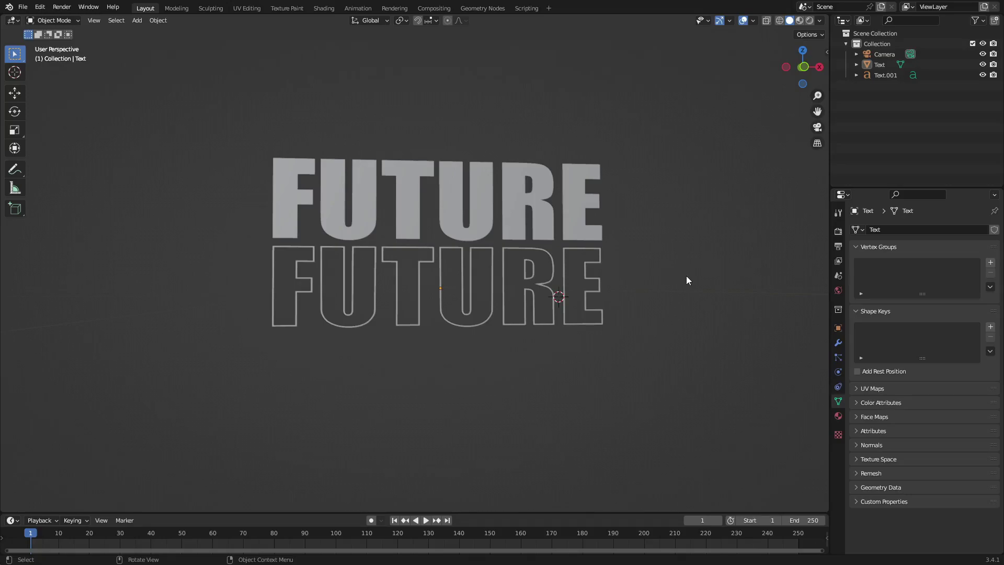
left_click(494, 272)
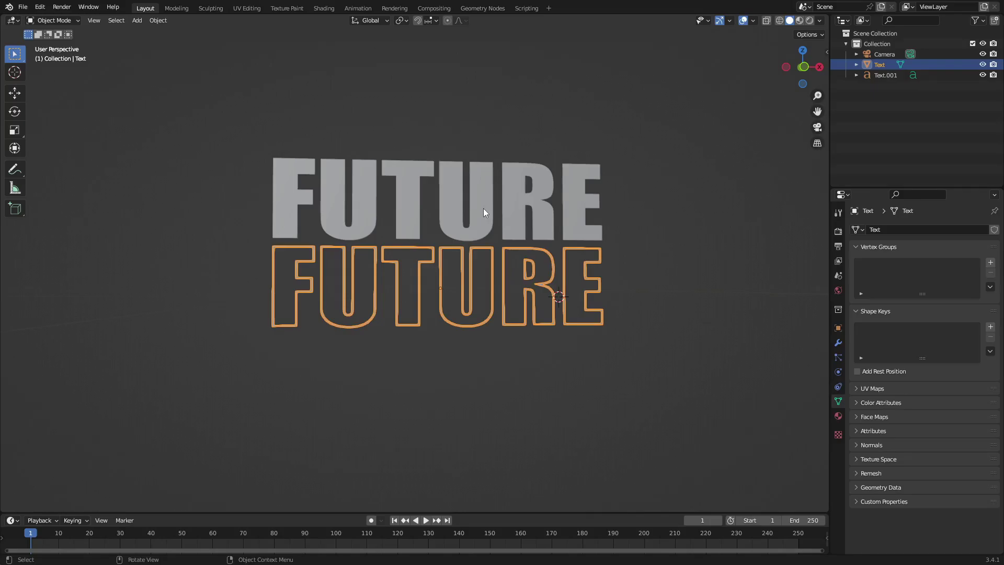
left_click(484, 208)
left_click(493, 261)
key("KP_0")
scroll(478, 237, "down", 5)
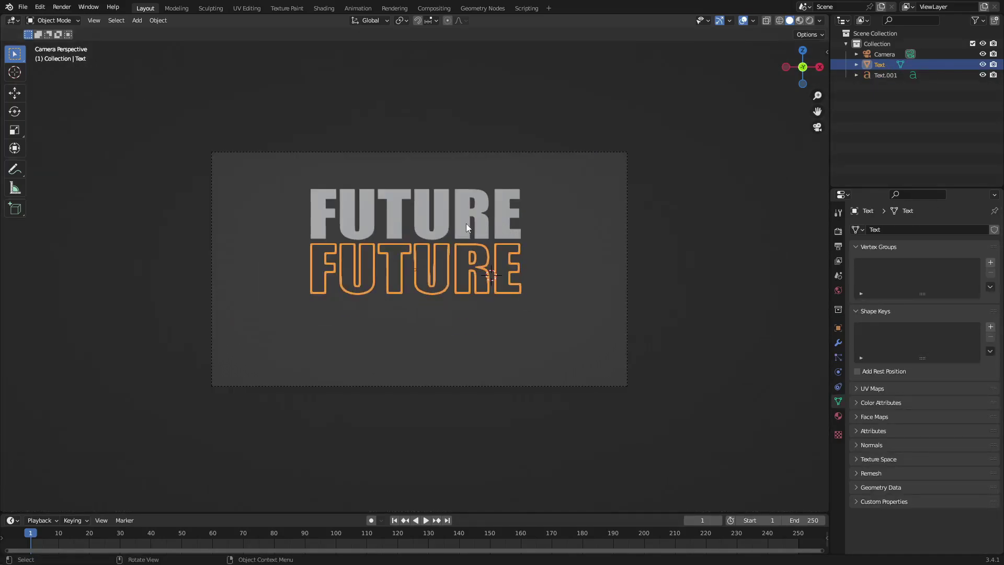
Move the solid FUTURE text copy about -13.45 m along the global Y axis, behind the camera.
left_click(466, 224)
scroll(503, 253, "down", 1)
key("KP_0")
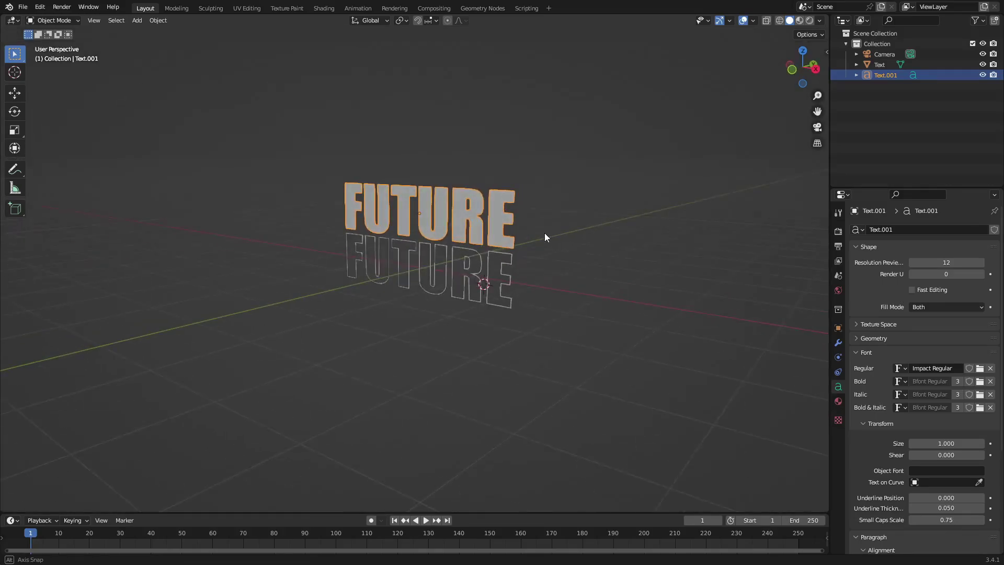
scroll(545, 233, "down", 4)
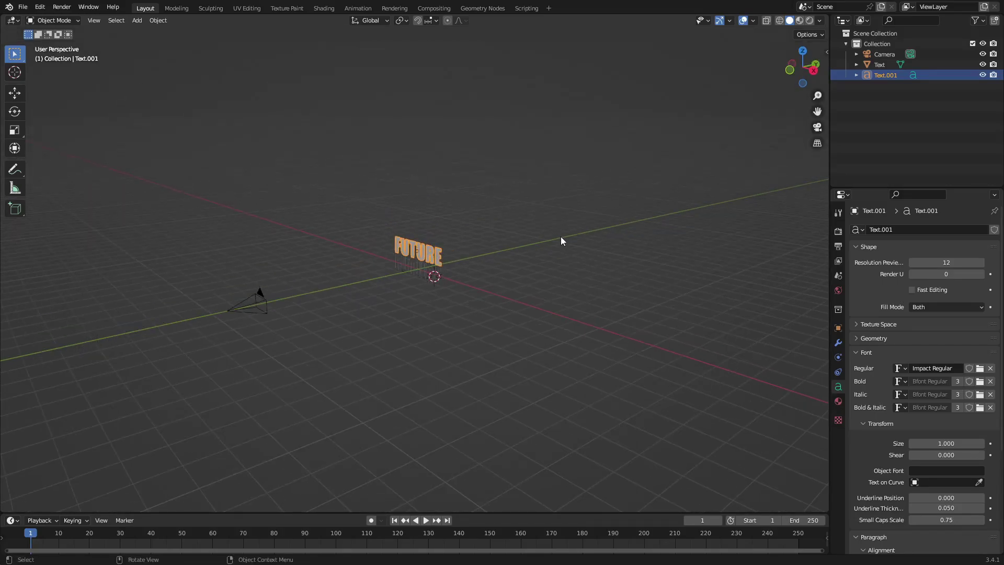
key("g")
key("y")
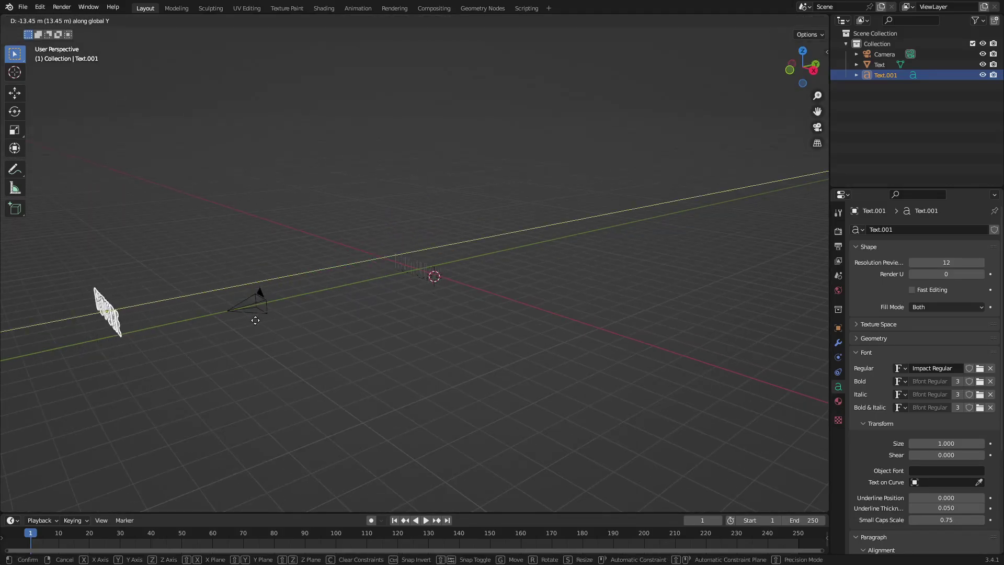
left_click(255, 316)
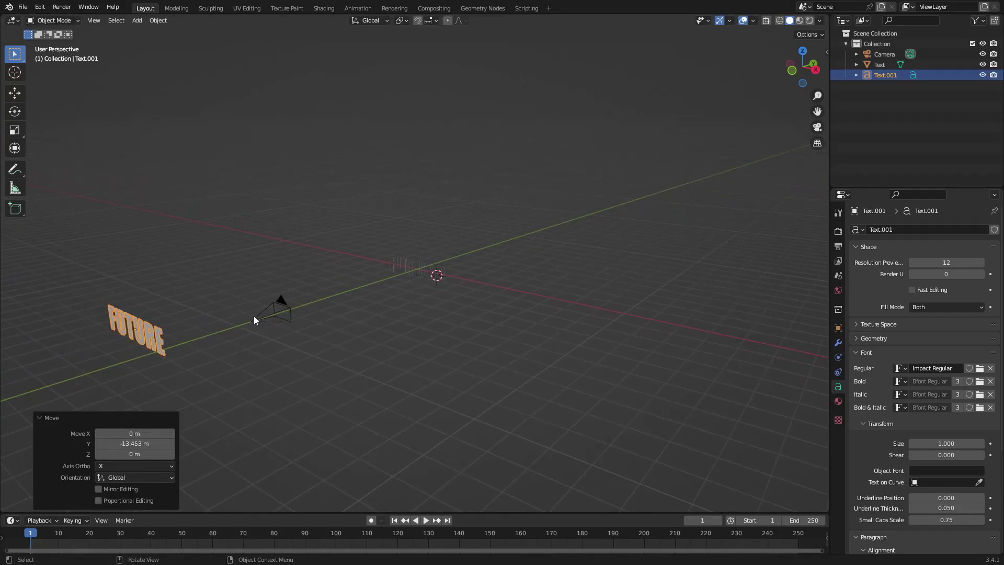
Return to the camera view and add an Array modifier to the outlined FUTURE mesh.
key("KP_0")
left_click(484, 273)
key("Home")
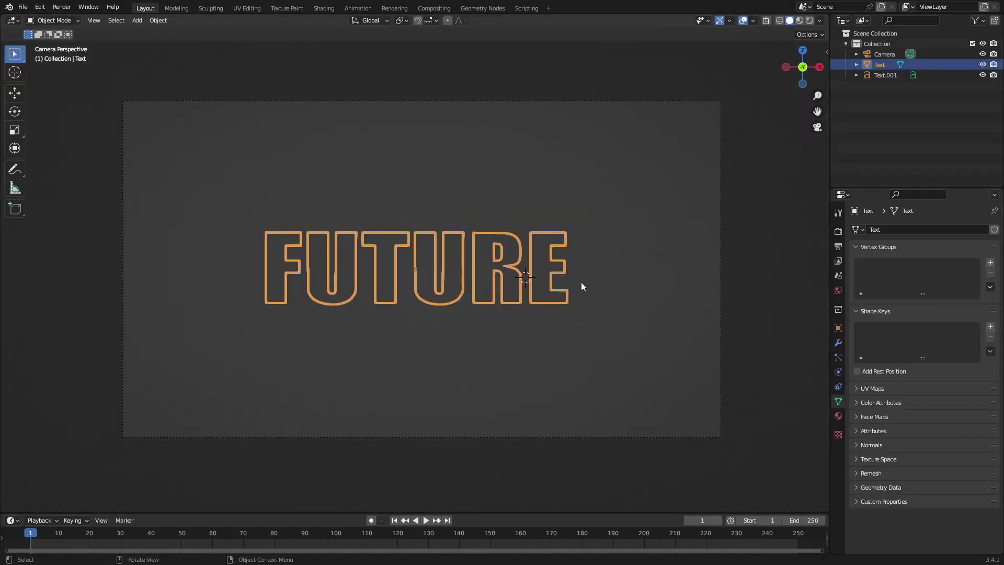
left_click(838, 343)
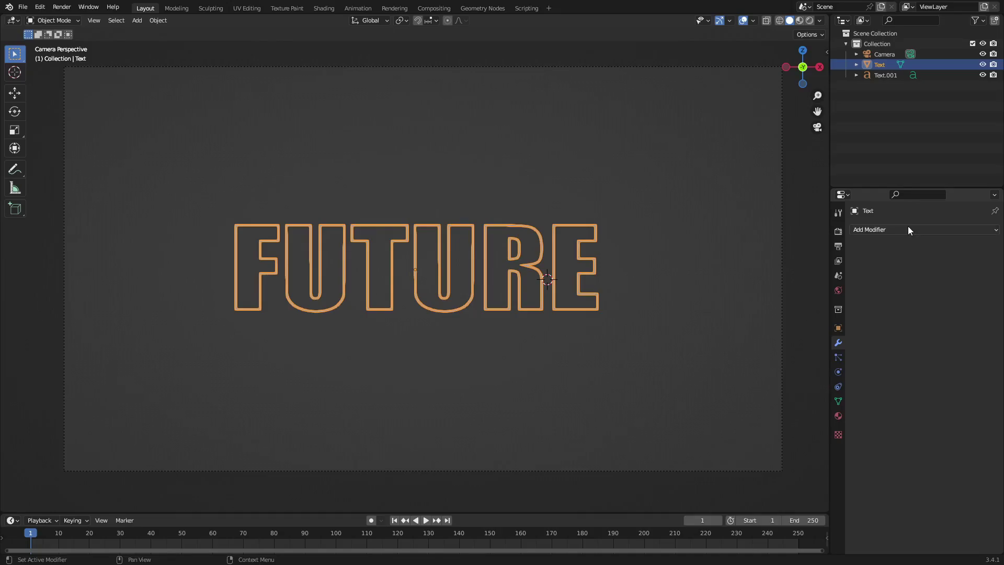
left_click(908, 230)
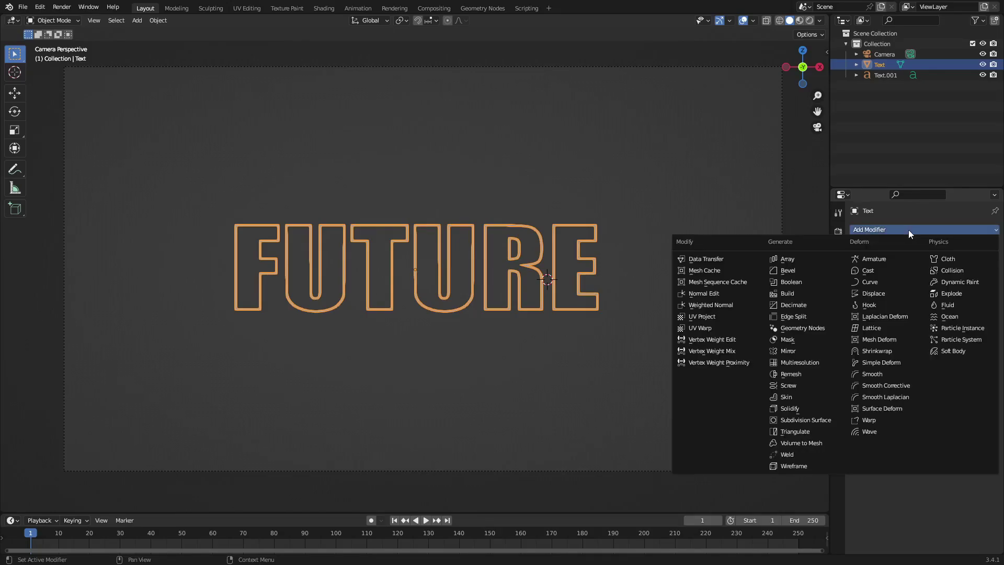
left_click(814, 256)
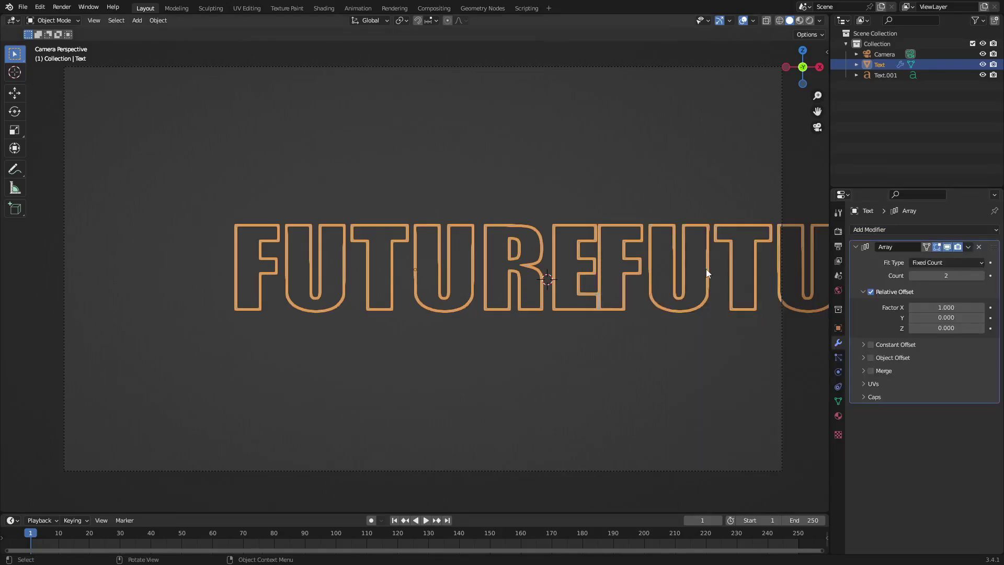
scroll(460, 257, "down", 2)
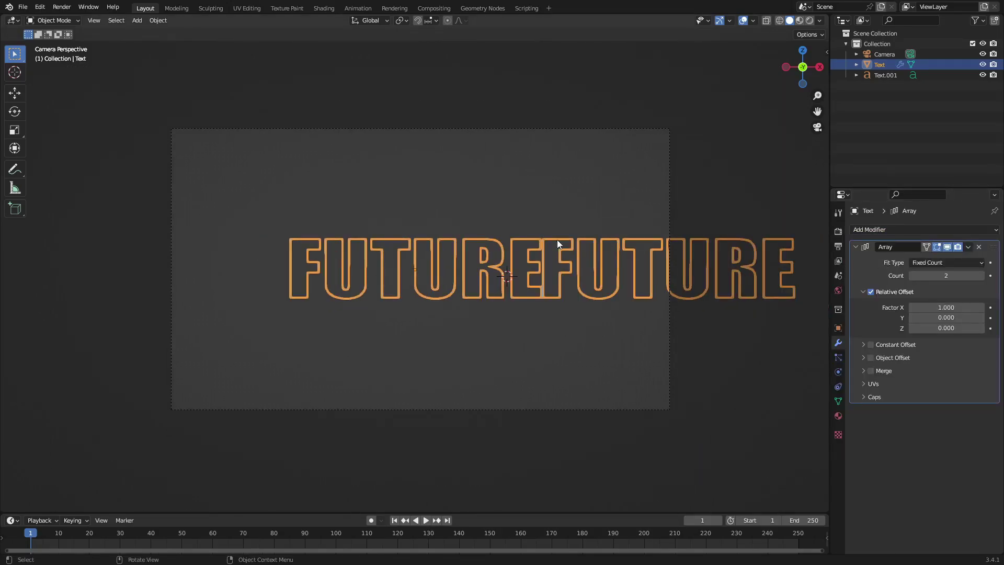
Set the Array's relative offset factors to 0 in X and 1 in Y.
left_click(956, 307)
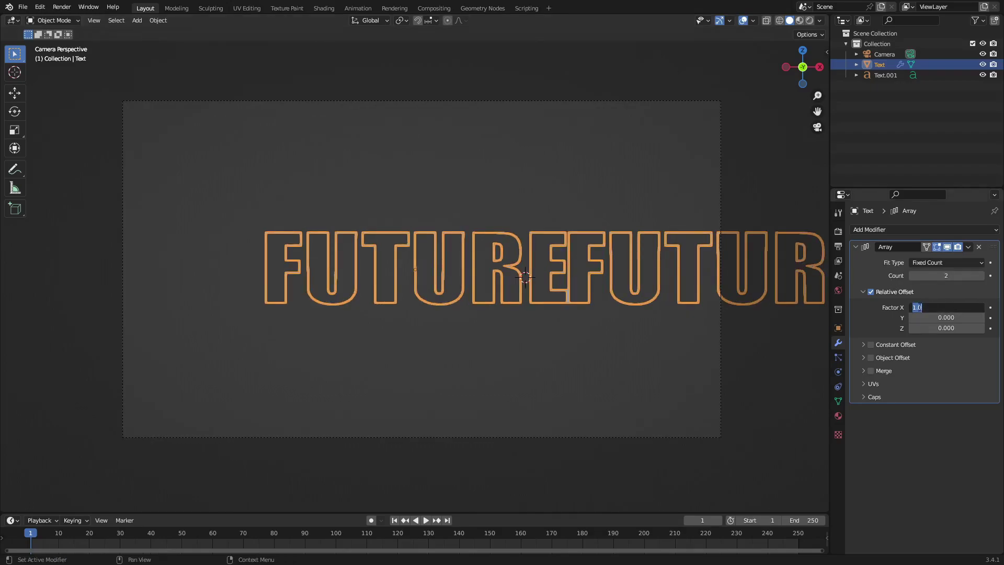
key("Return")
left_click(953, 316)
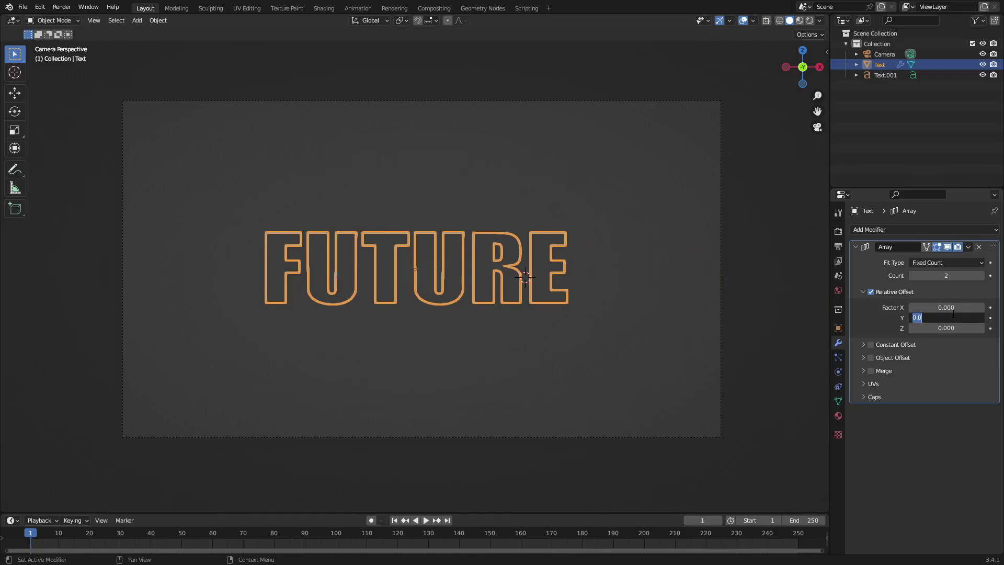
type("1")
key("Return")
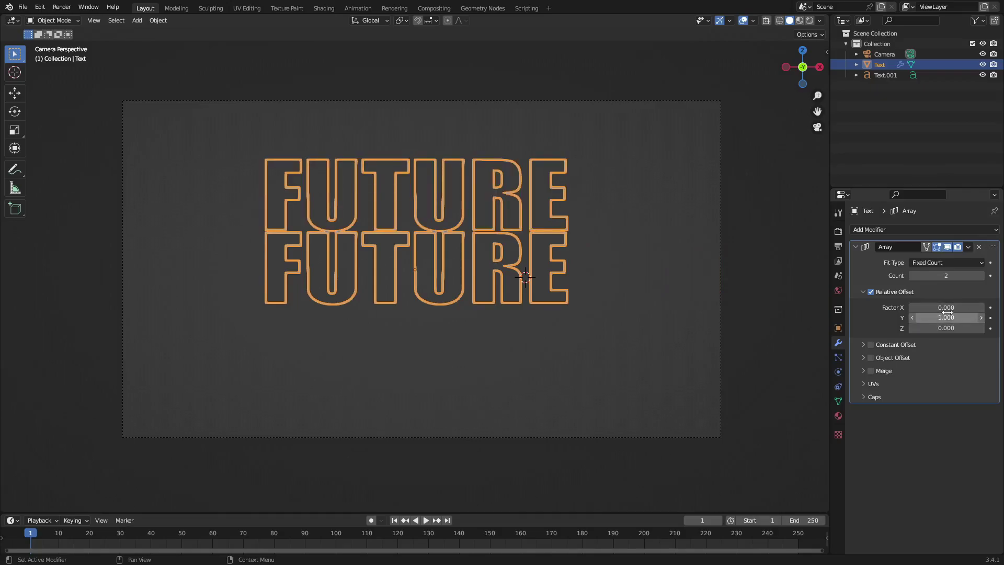
Set the Array's relative offset Y factor to -1 to stack the copy below the original.
left_click(971, 315)
type("-1")
key("Return")
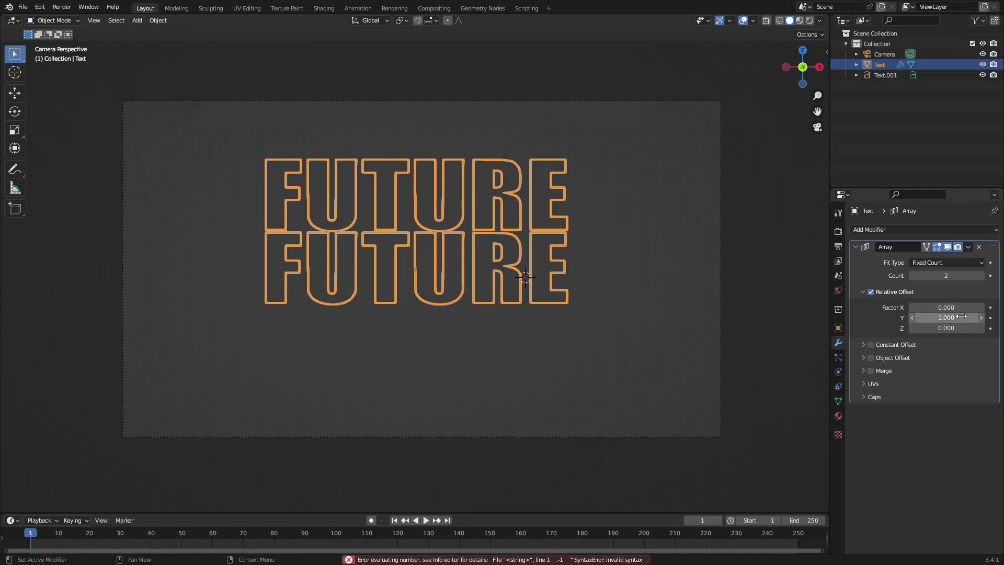
left_click_drag(971, 316, 961, 316)
left_click(962, 316)
type("-2.")
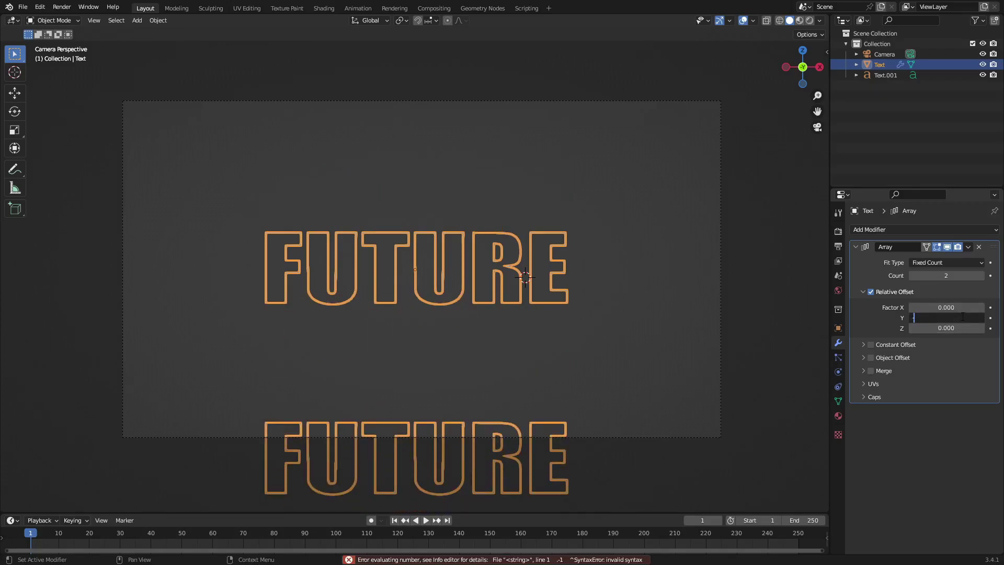
key("Return")
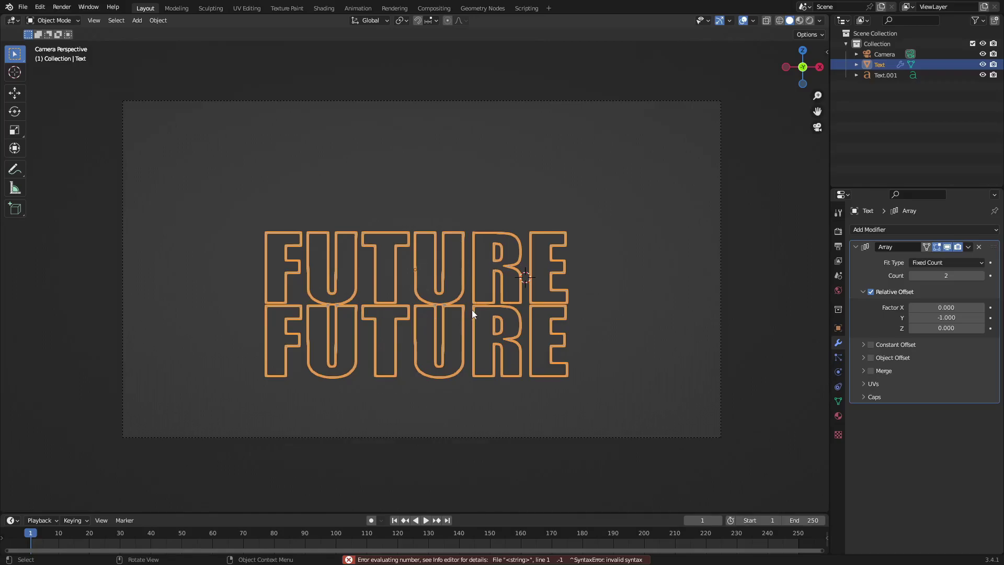
scroll(472, 310, "down", 1)
middle_click_drag(479, 273, 506, 218, "shift")
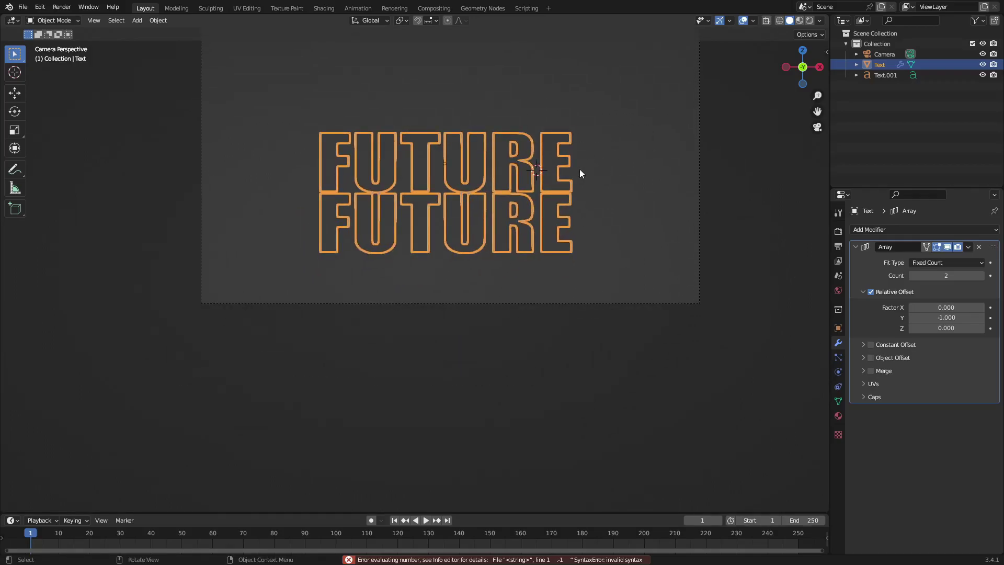
Raise the Array's count to 10 copies of the outlined FUTURE text.
left_click(982, 276)
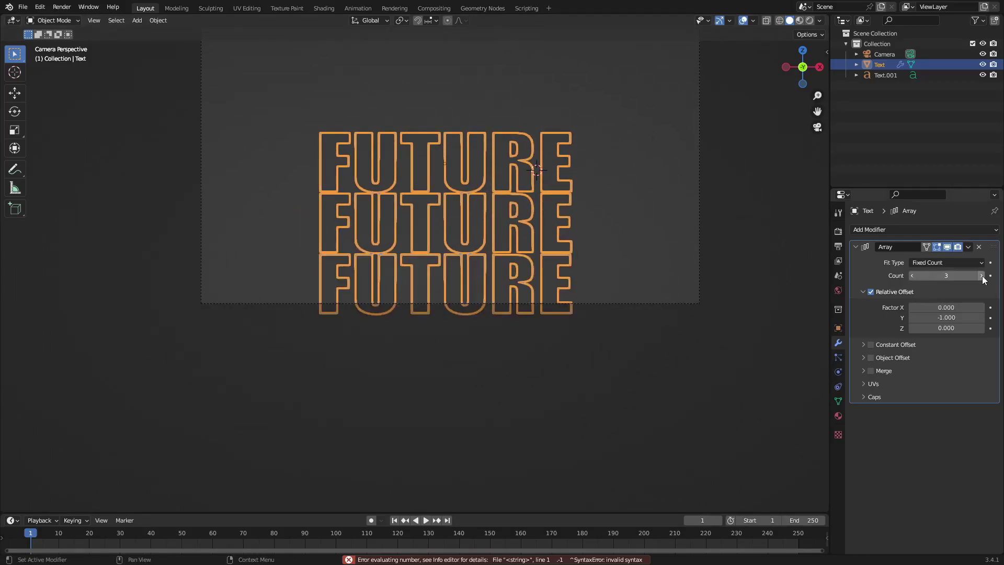
left_click(983, 276)
left_click(983, 277)
left_click(983, 277)
left_click(983, 276)
left_click(983, 279)
scroll(644, 301, "down", 4)
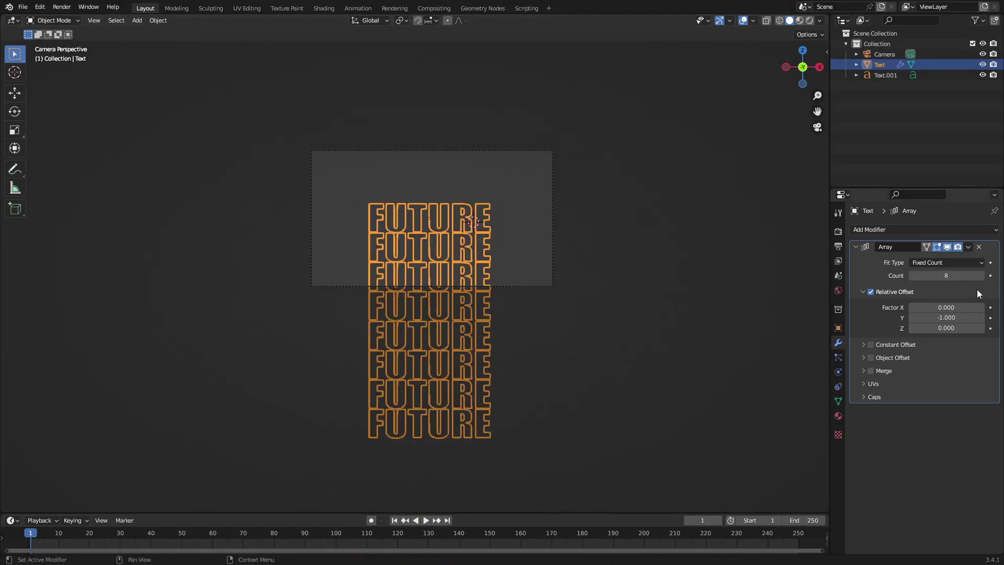
left_click(985, 278)
left_click(985, 278)
scroll(503, 339, "up", 1)
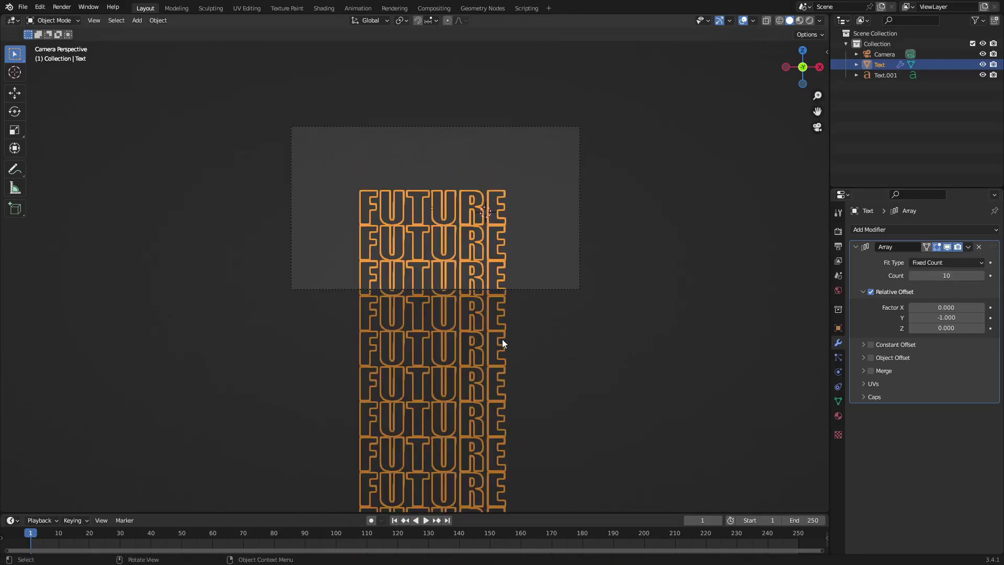
middle_click_drag(502, 339, 471, 219, "shift")
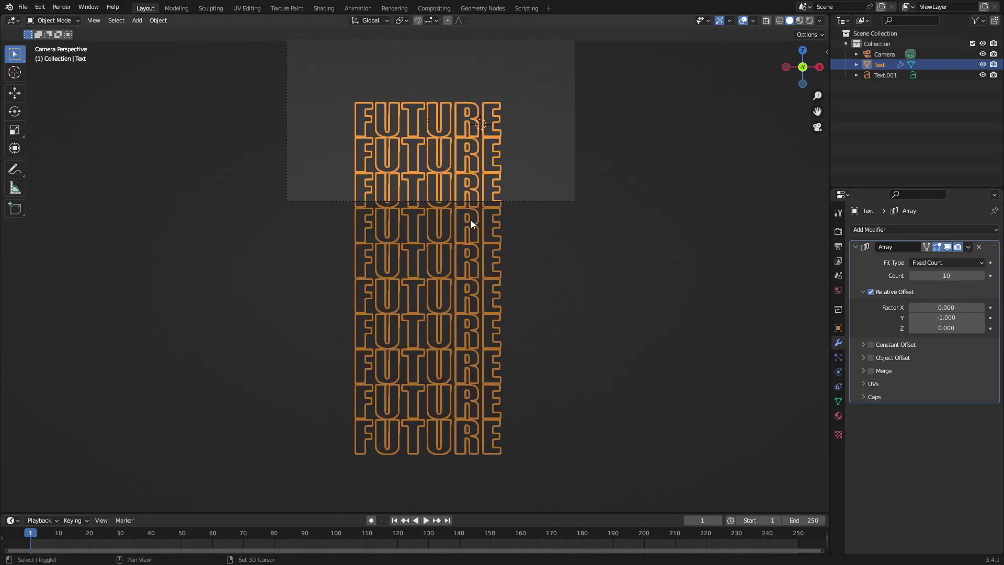
left_click(515, 277)
middle_click_drag(487, 268, 540, 262)
left_click(465, 350)
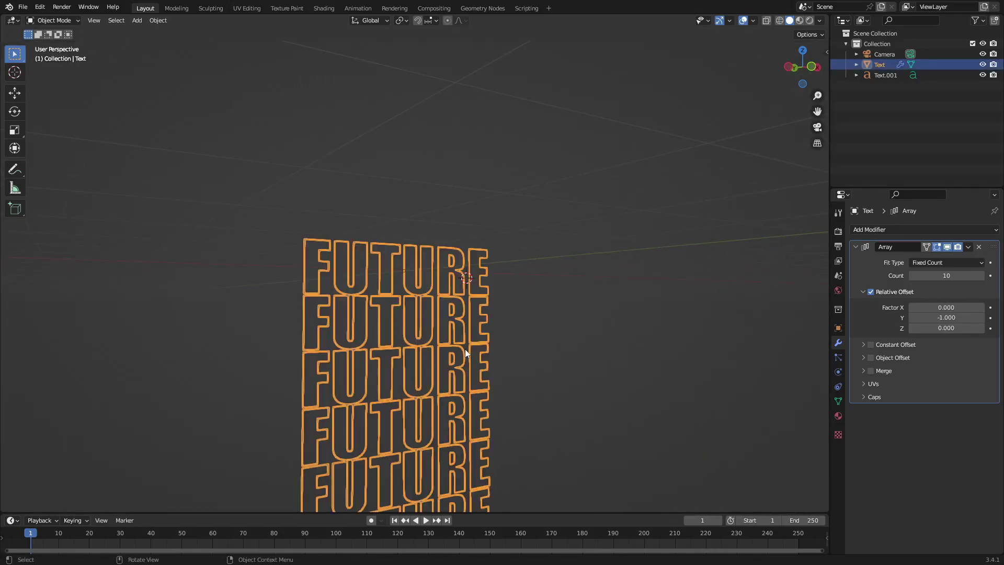
key("KP_0")
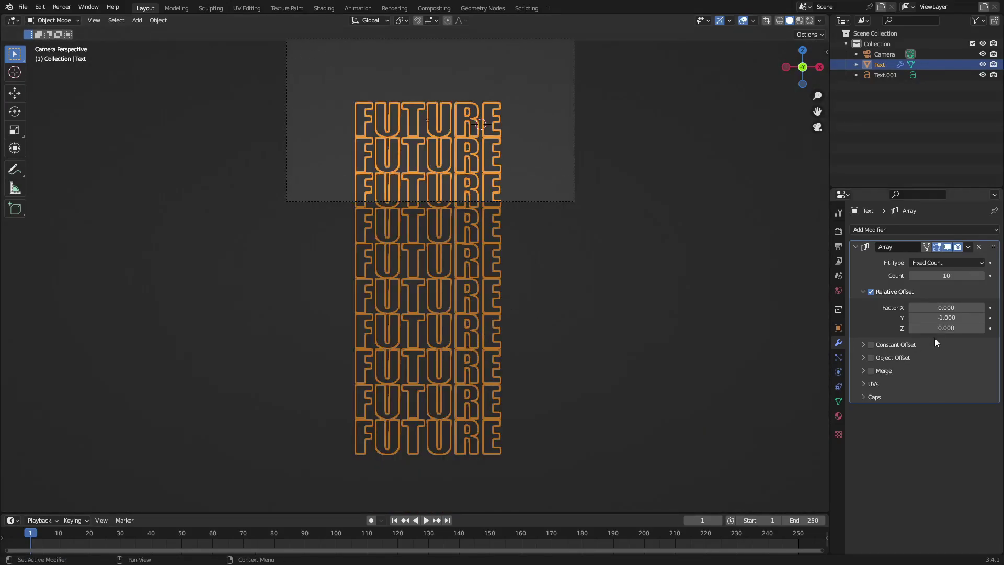
Space the stacked rows apart by setting the Array's relative offset Y factor to -1.2.
scroll(472, 231, "up", 6)
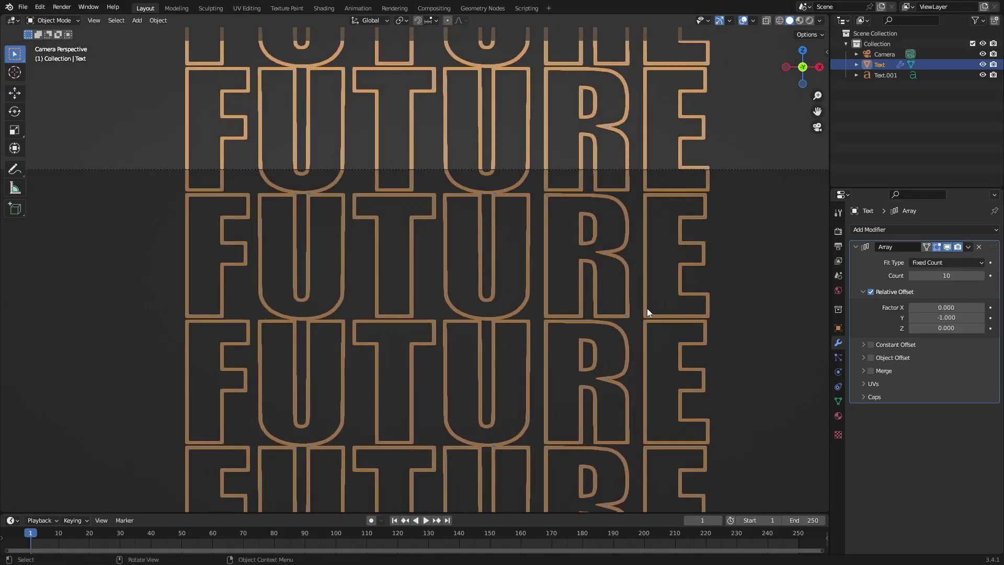
left_click(981, 318)
left_click(912, 317)
left_click(911, 318)
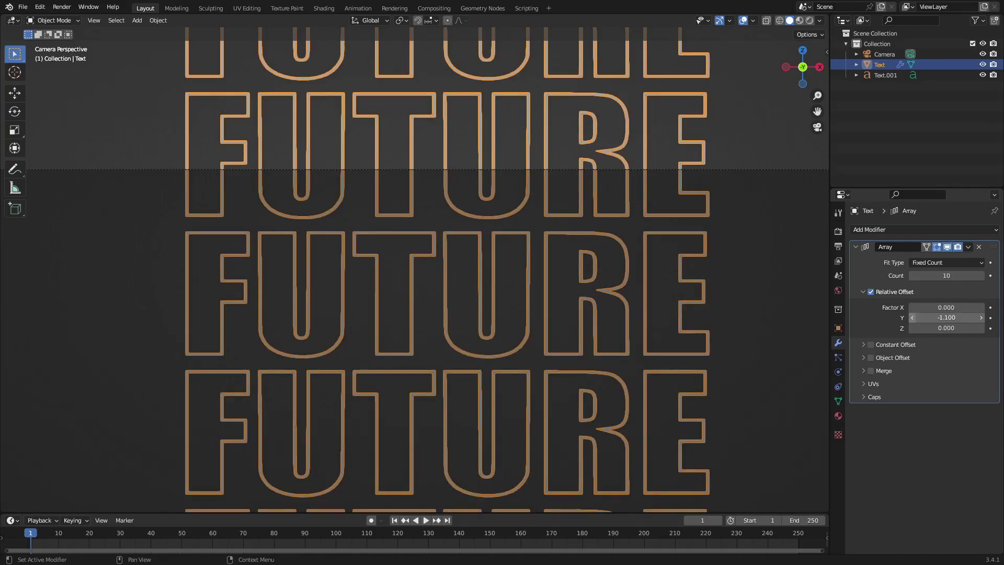
left_click(911, 317)
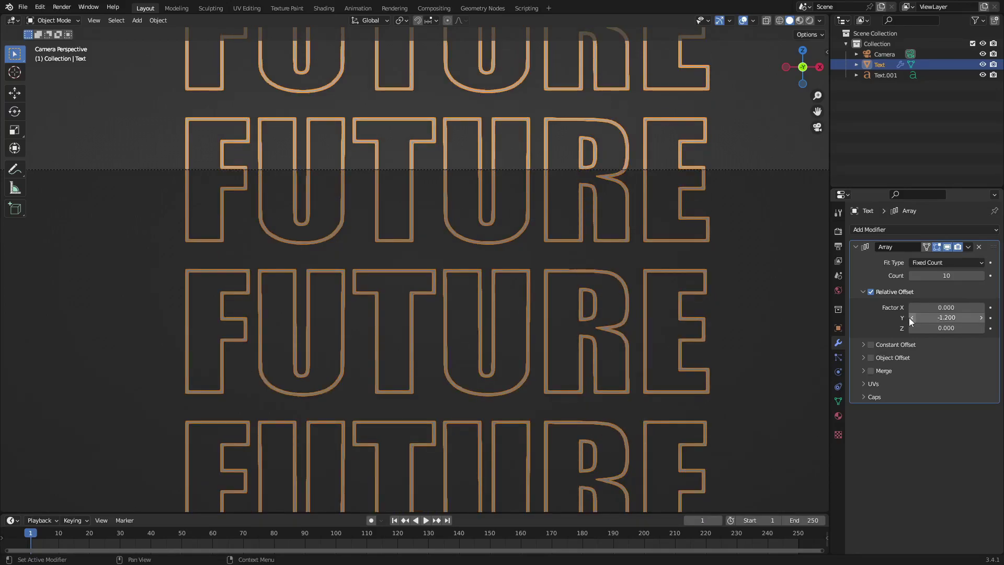
scroll(704, 306, "down", 6)
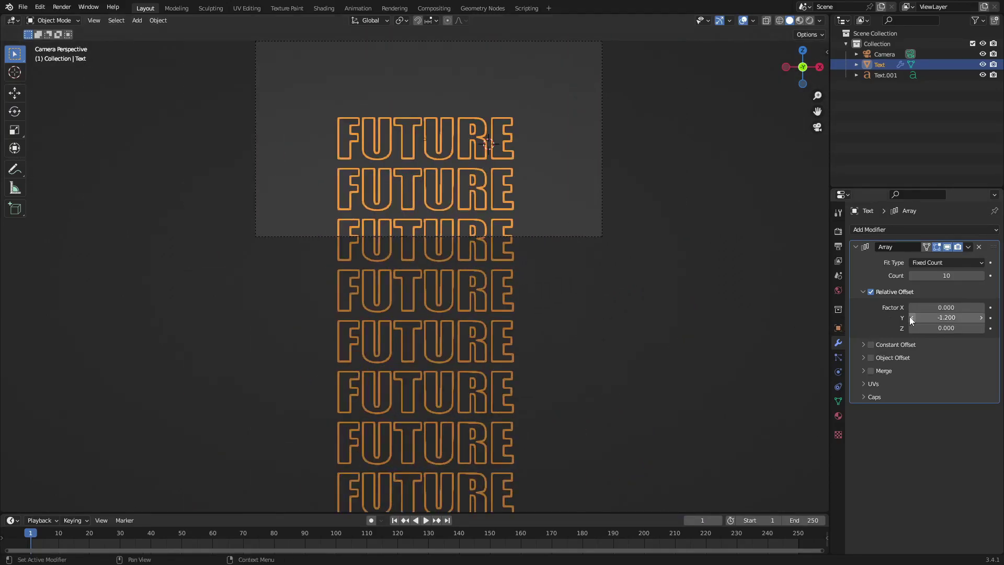
Examine the spacing of the outlined FUTURE rows up close at an angle, and return to the camera view with the text selected.
left_click(641, 285)
middle_click_drag(639, 286, 648, 291)
scroll(586, 302, "up", 5)
middle_click_drag(568, 309, 517, 300)
scroll(517, 300, "up", 3)
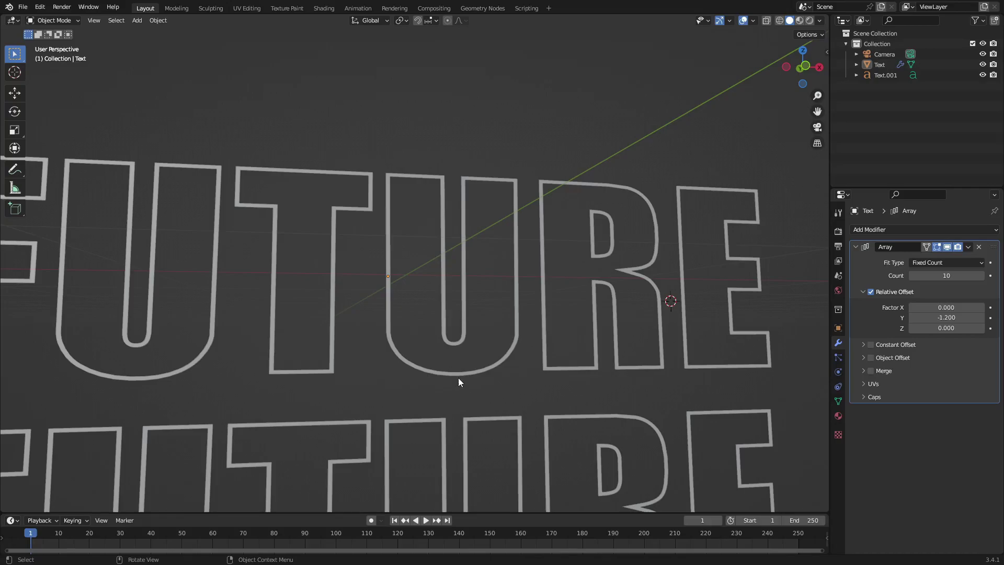
scroll(468, 347, "down", 6)
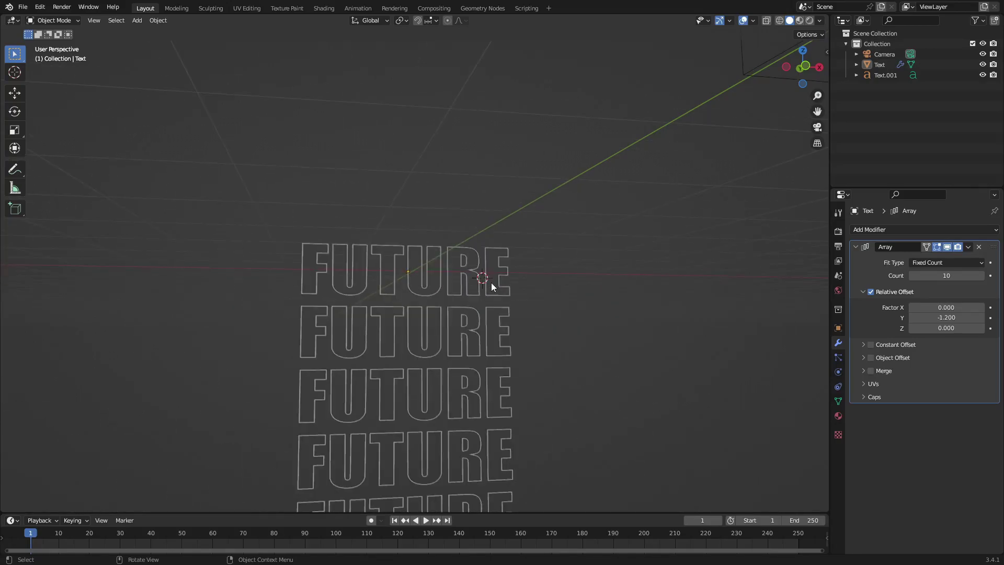
key("KP_0")
scroll(491, 282, "down", 2)
left_click(498, 293)
scroll(501, 308, "up", 3)
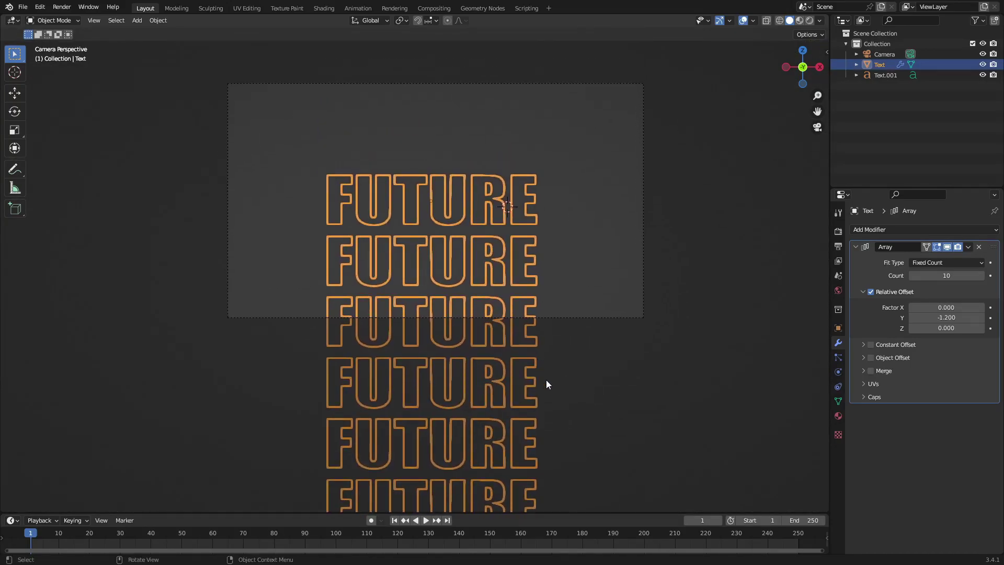
key("g")
key("z")
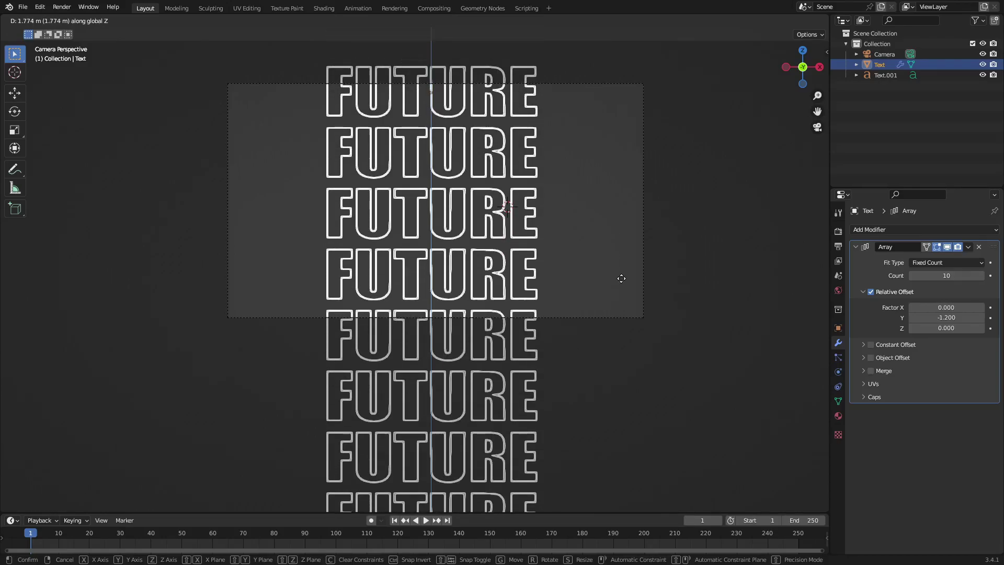
left_click(620, 271)
scroll(566, 214, "up", 3)
scroll(565, 361, "down", 2)
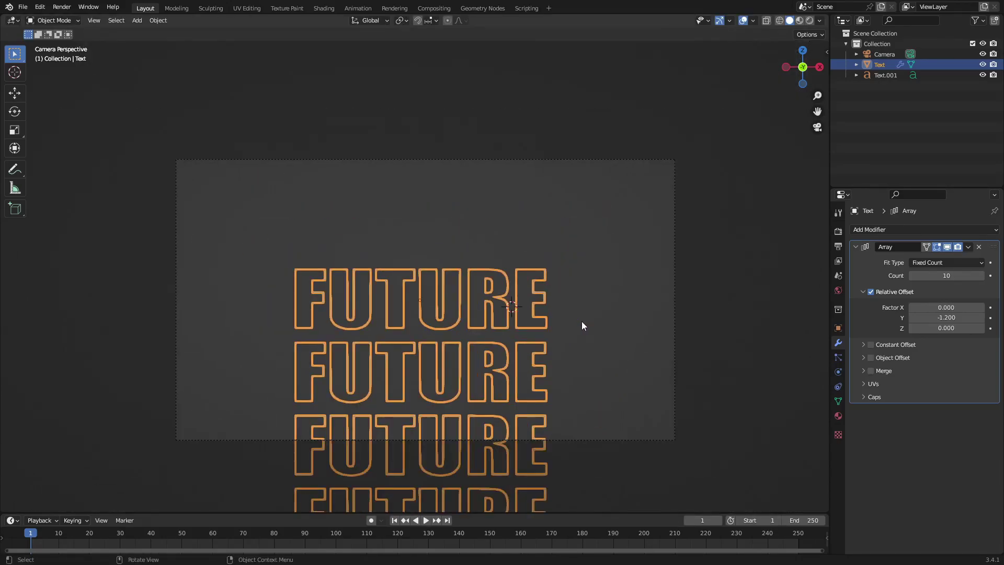
Set the animation's start frame to 0 and make frame 0 the current frame.
left_click_drag(164, 514, 175, 486)
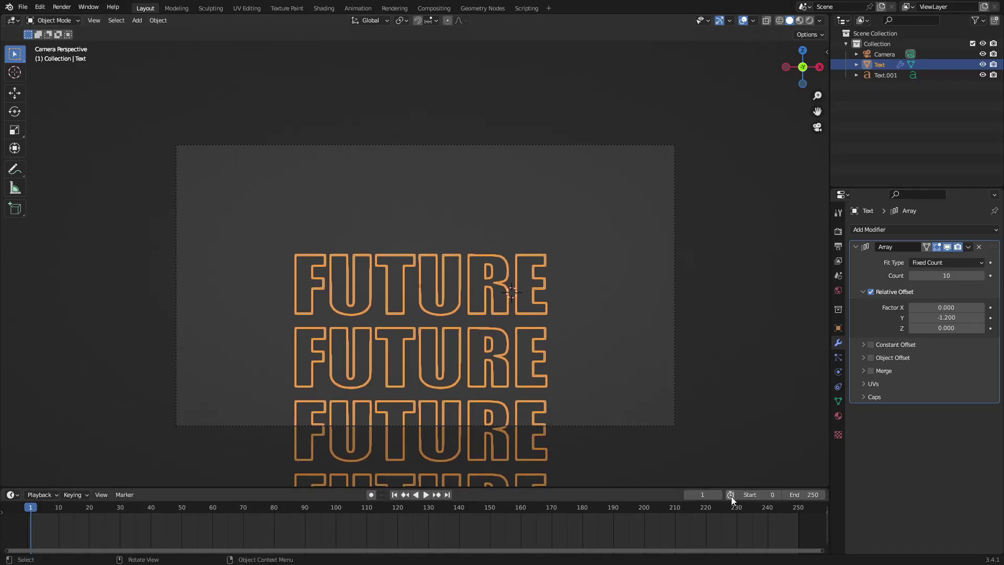
left_click(688, 495)
Move the outlined FUTURE stack up about 2.38 m along the global Z axis.
key("g")
key("z")
left_click(589, 192)
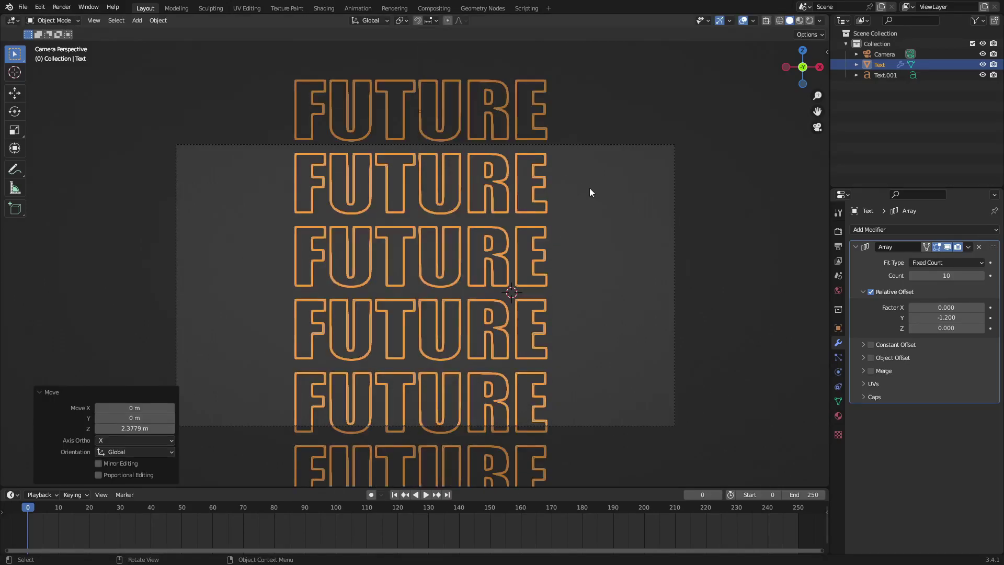
Lower the stack about 0.075 m along global Z to align the top row's baseline with the camera frame's upper edge.
scroll(590, 192, "up", 12)
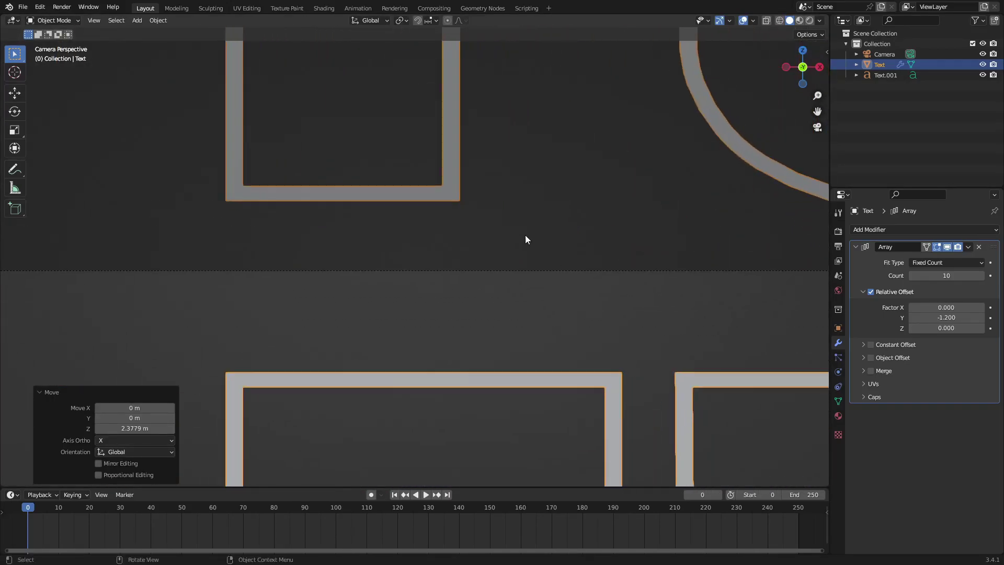
key("g")
key("z")
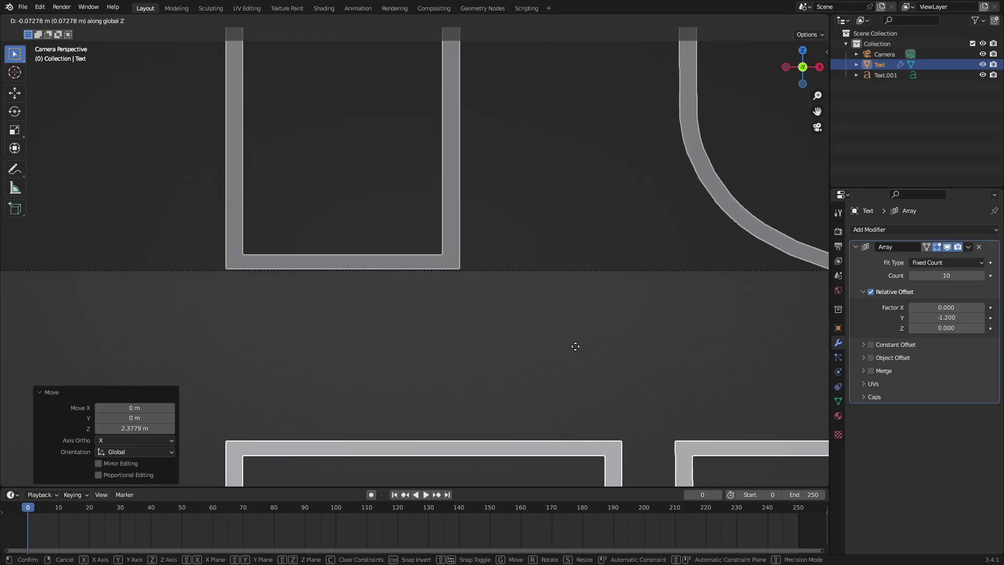
left_click(575, 346)
scroll(404, 275, "up", 6)
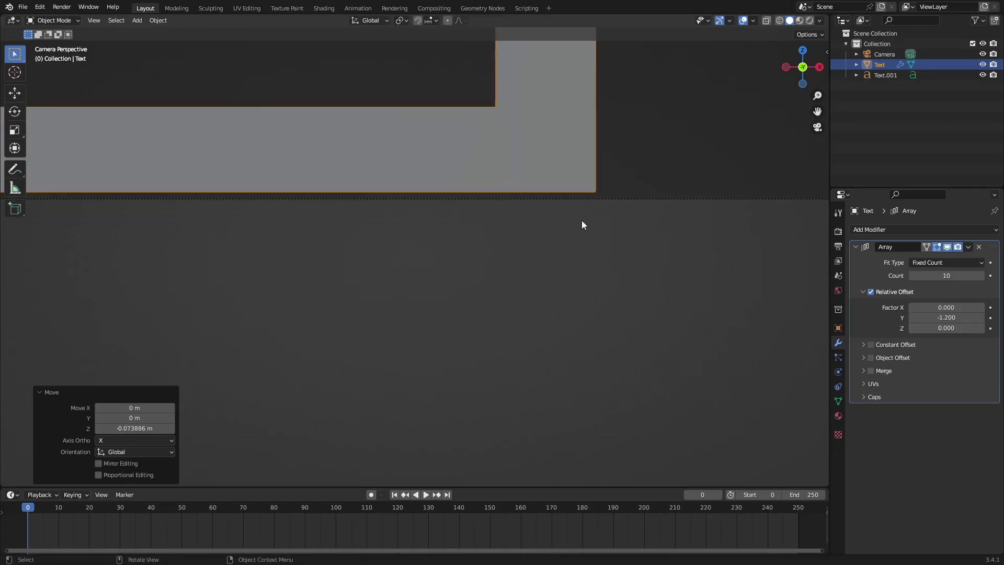
key("g")
key("z")
left_click(652, 225)
Insert a location, rotation and scale keyframe for the outlined FUTURE stack at frame 0.
scroll(633, 253, "down", 15)
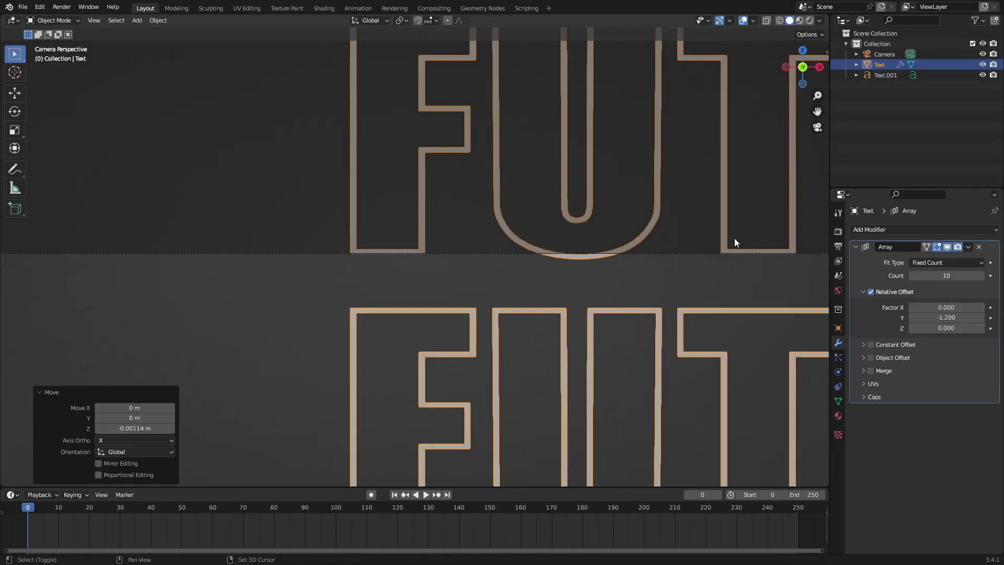
middle_click_drag(735, 239, 584, 244, "shift")
scroll(545, 237, "up", 3)
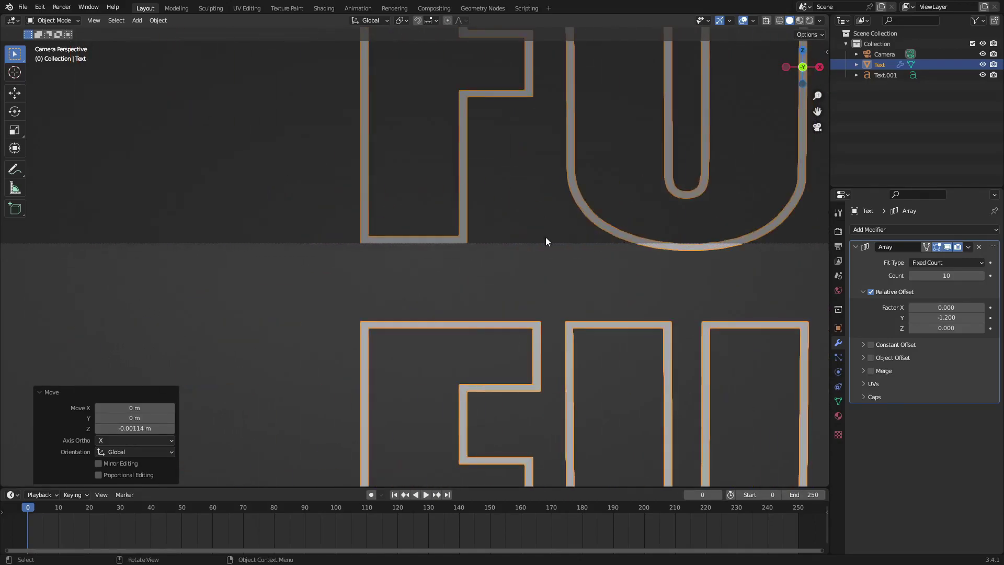
scroll(550, 255, "down", 8)
scroll(551, 255, "down", 3)
middle_click_drag(715, 253, 592, 218, "shift")
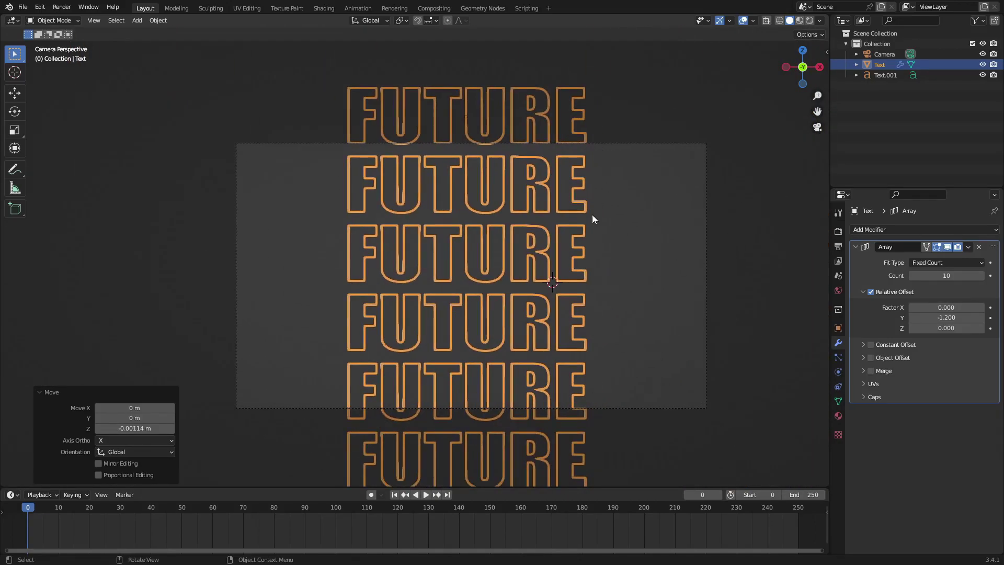
key("i")
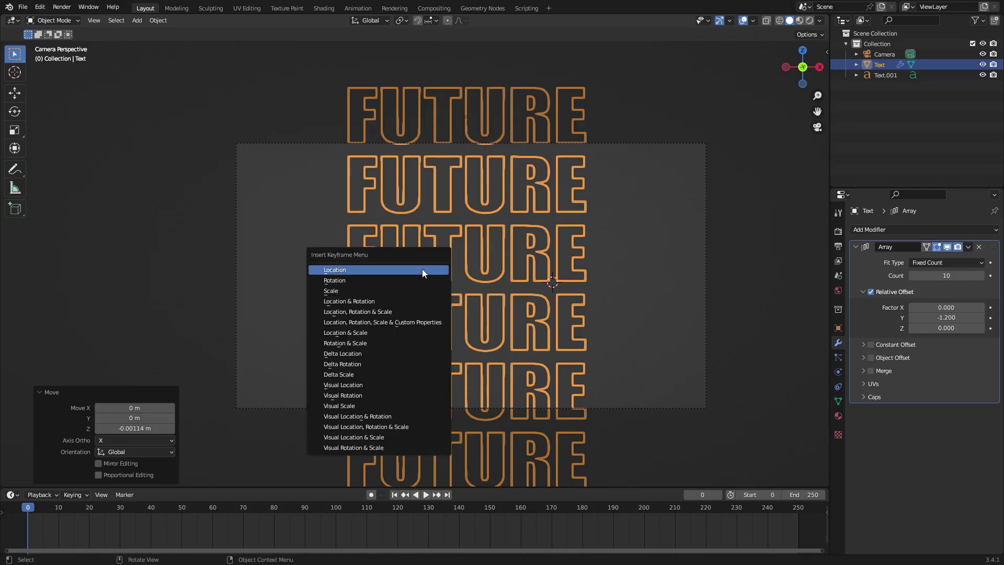
left_click(405, 318)
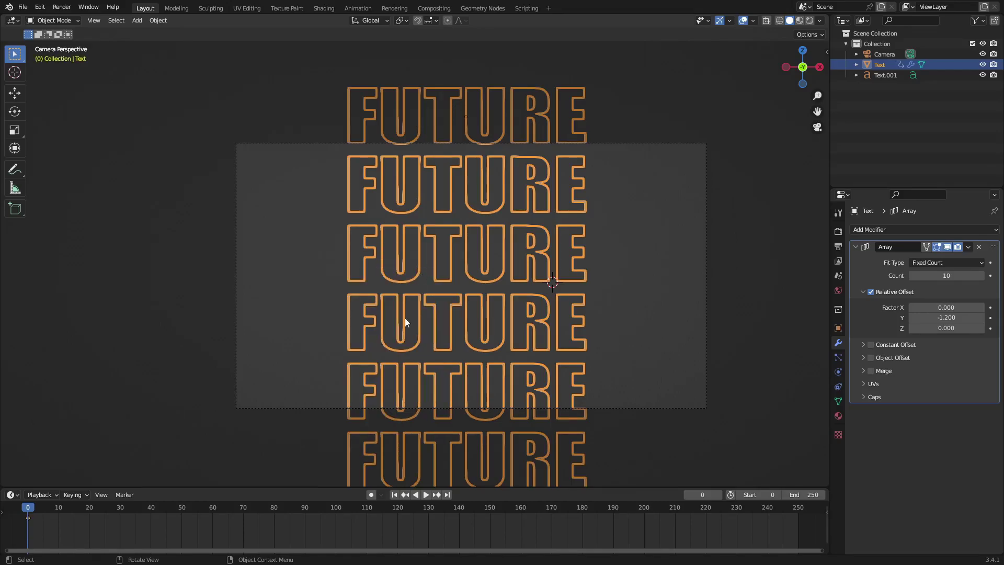
Preview the playback, go to frame 100 and move the FUTURE stack up about 2.13 m along global Z.
left_click(426, 495)
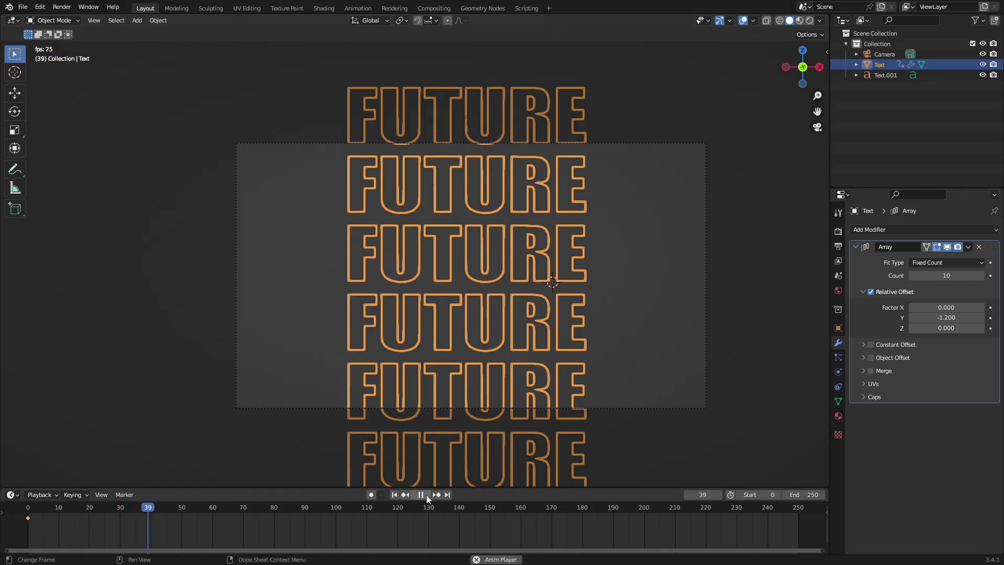
left_click(426, 495)
left_click(335, 510)
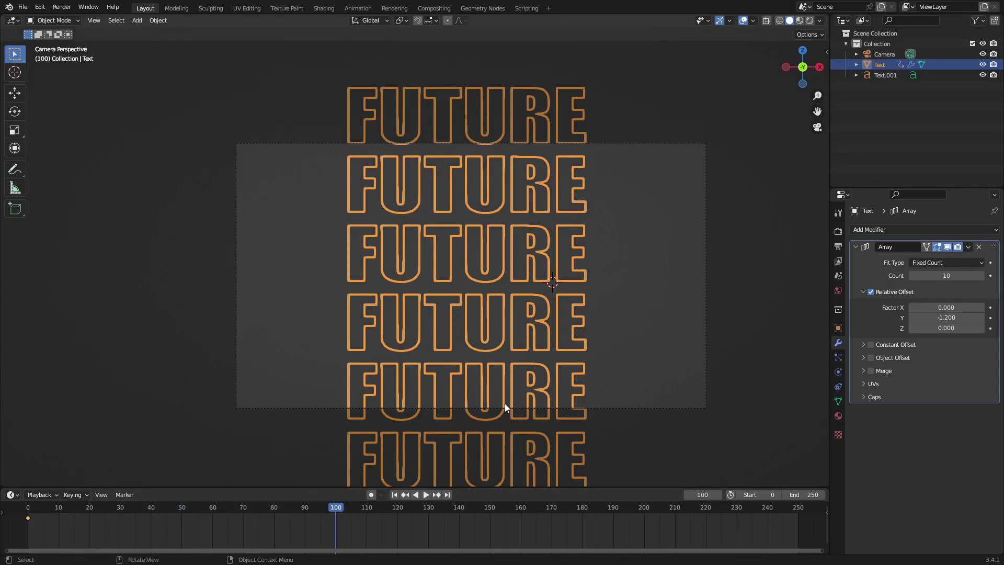
key("g")
key("z")
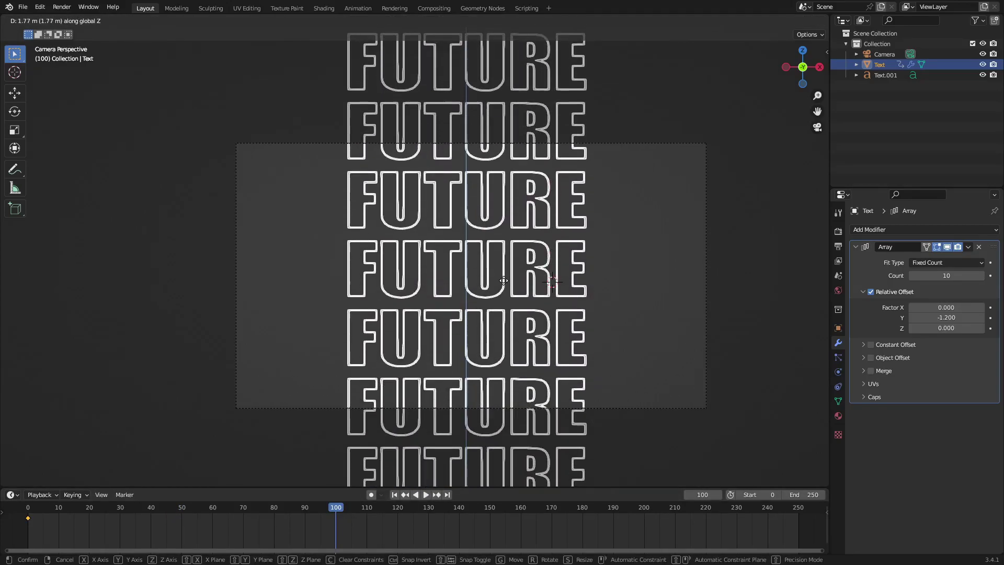
left_click(503, 258)
Move the stack about 0.88 m up and 0.014 m back down along global Z, aligning a row's baseline with the camera frame's upper edge.
scroll(356, 141, "up", 4)
middle_click_drag(315, 99, 463, 397, "shift")
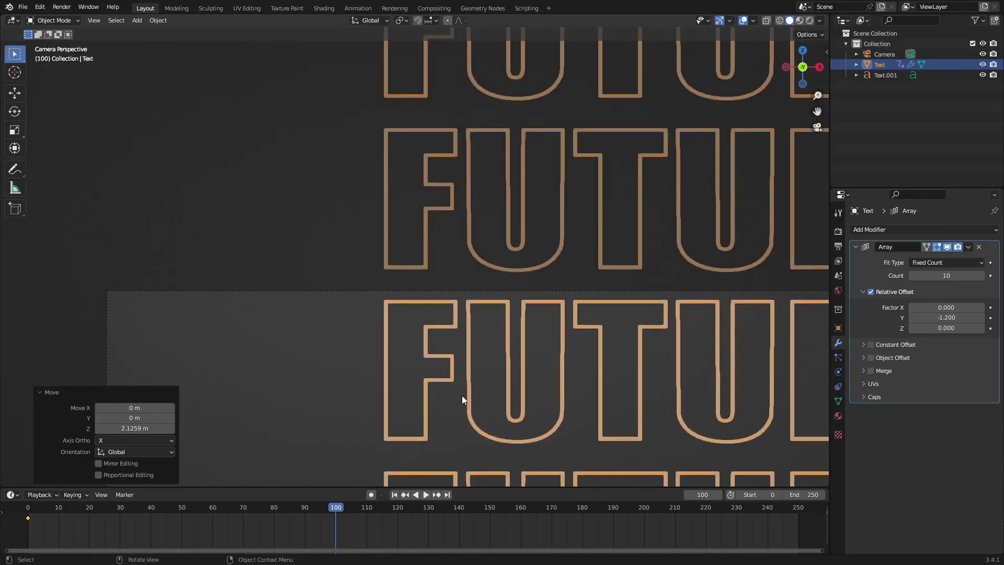
key("g")
key("z")
left_click(497, 238)
scroll(373, 280, "up", 10)
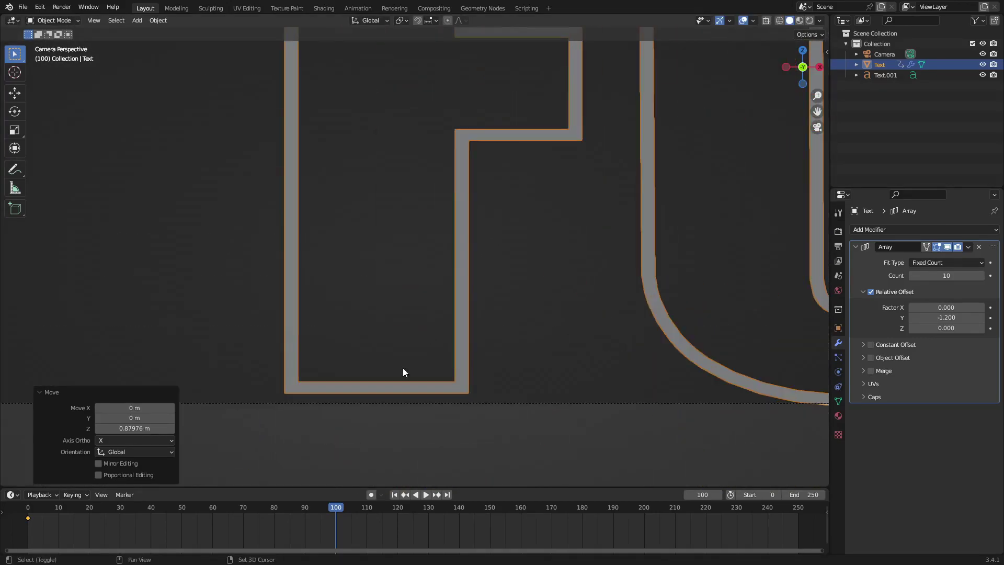
scroll(471, 330, "up", 6)
key("g")
key("z")
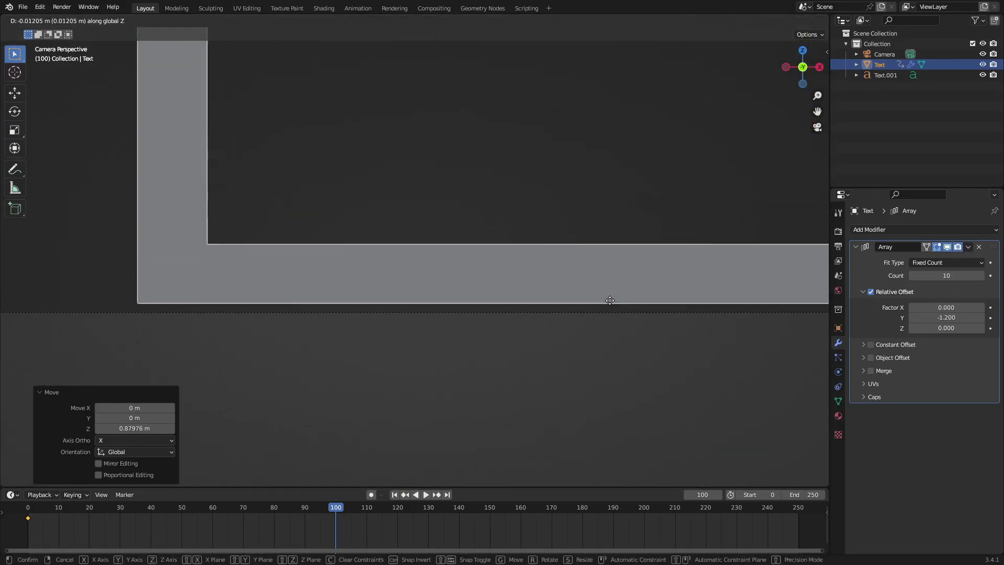
left_click(616, 306)
Insert a Location keyframe for the FUTURE stack at frame 100.
scroll(602, 294, "down", 6)
key("i")
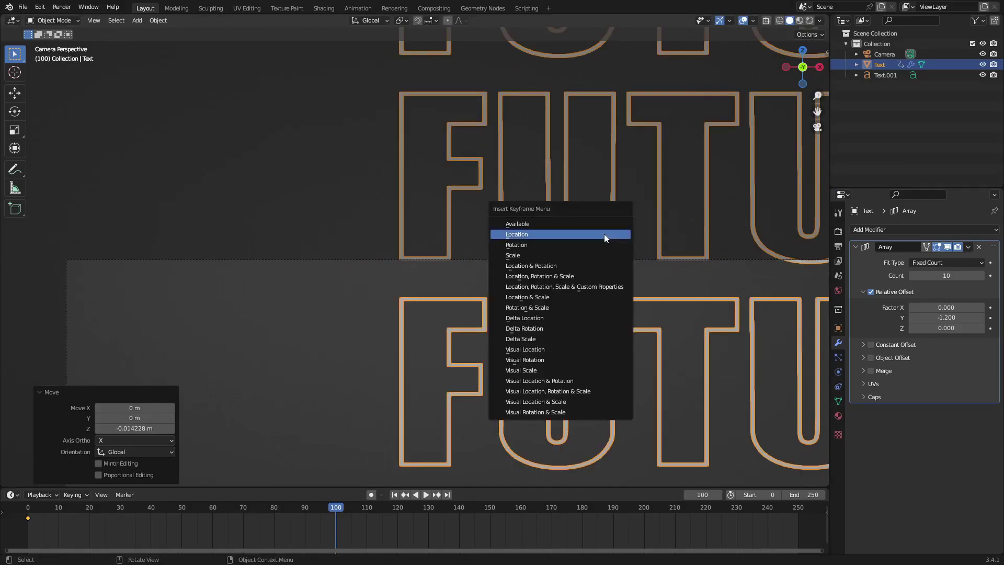
left_click(604, 235)
Set the animation's end frame to 100.
scroll(448, 463, "down", 9)
middle_click_drag(757, 445, 665, 372, "shift")
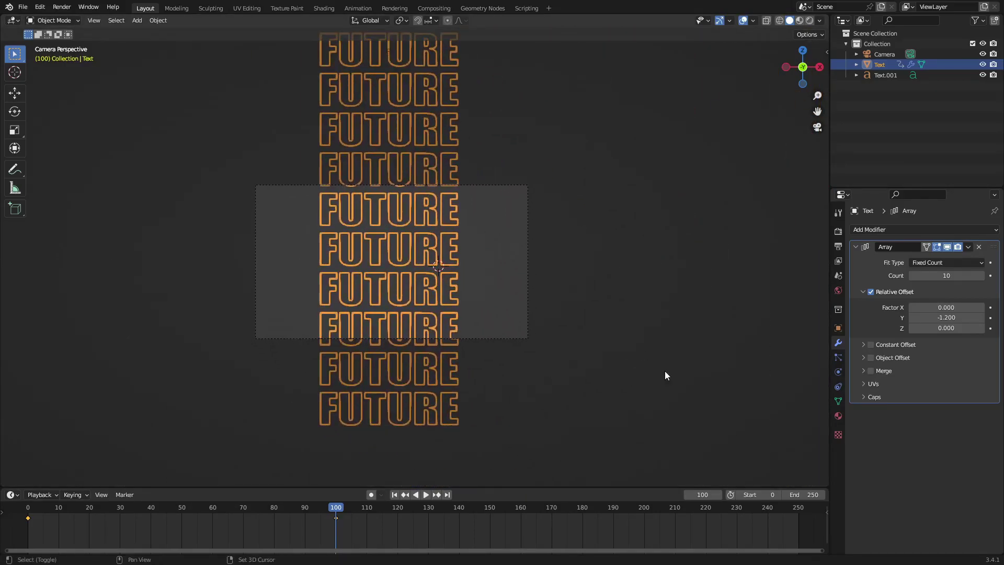
type("100")
key("Return")
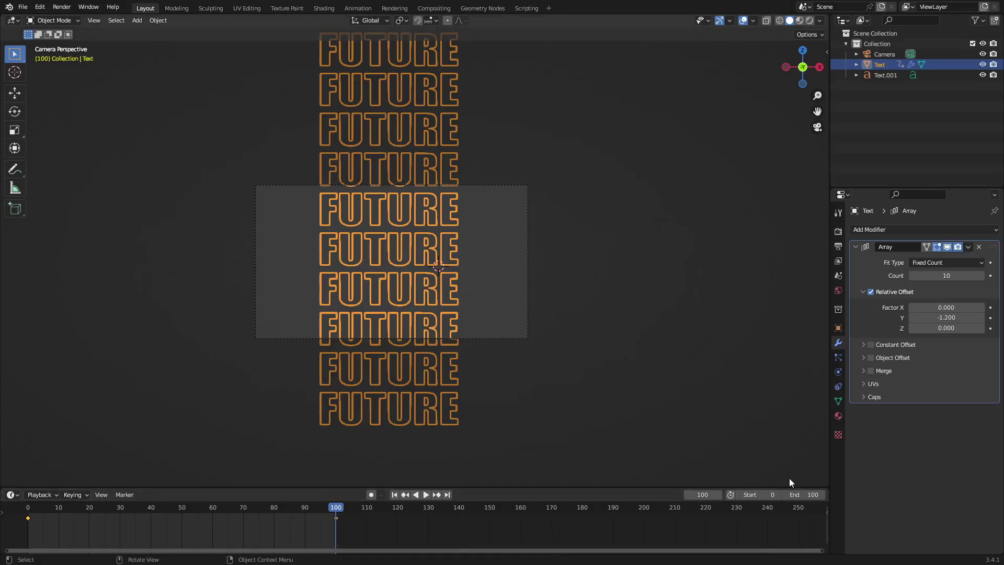
middle_click_drag(381, 518, 556, 538)
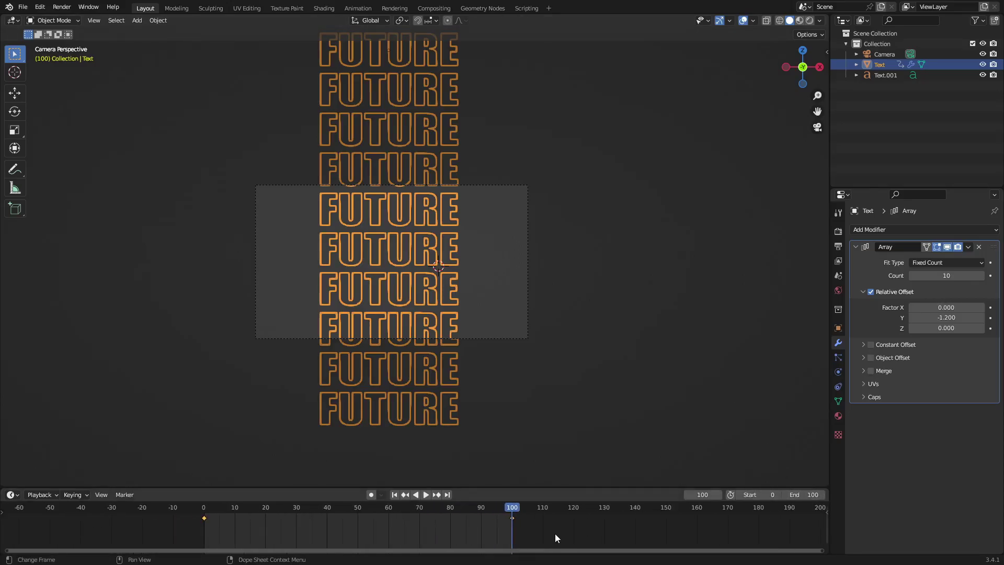
Set the output frame rate to 60 fps.
left_click(838, 232)
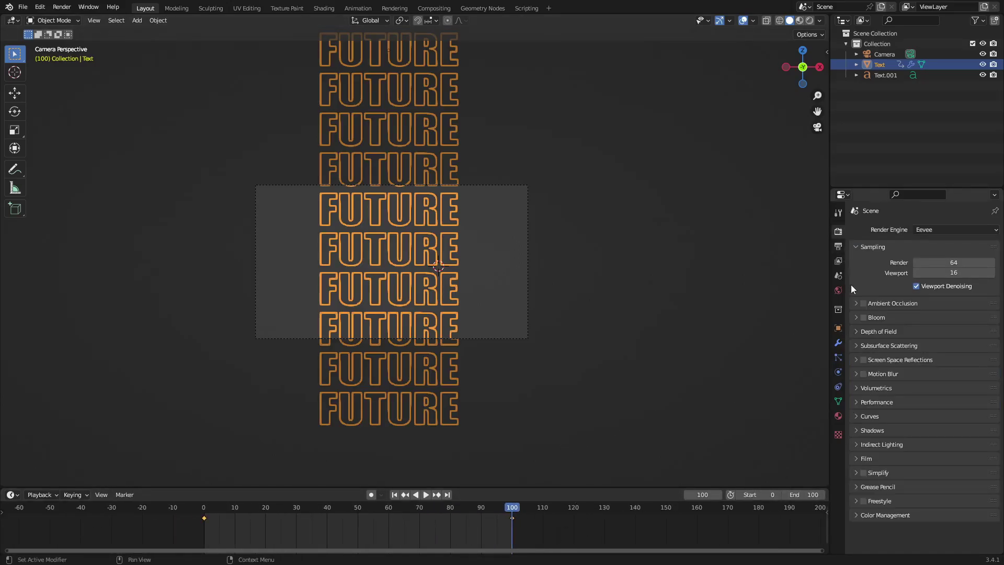
left_click(839, 247)
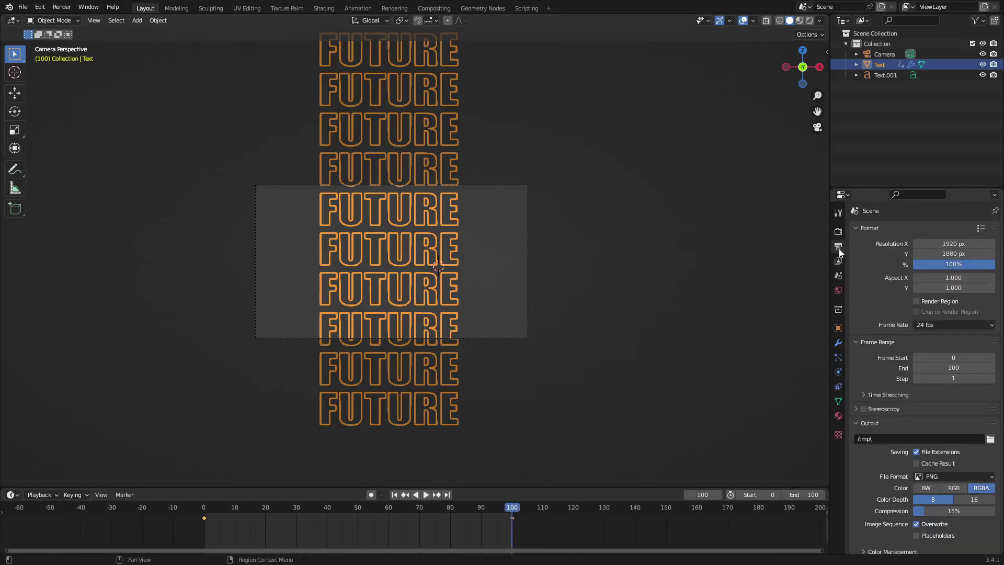
left_click(937, 324)
left_click(953, 412)
Select the camera and preview the scrolling text animation from its first frame.
scroll(603, 273, "up", 3)
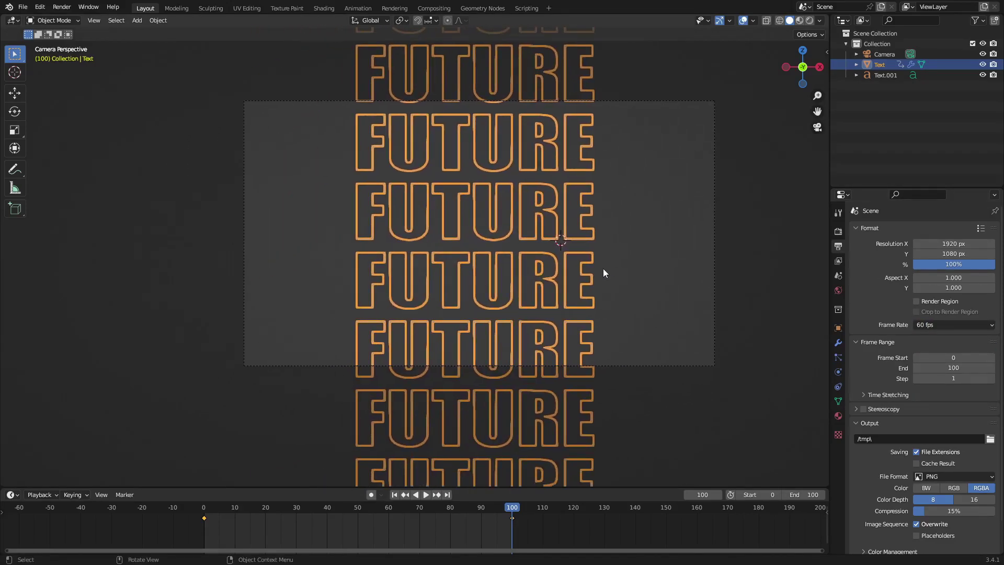
left_click(625, 366)
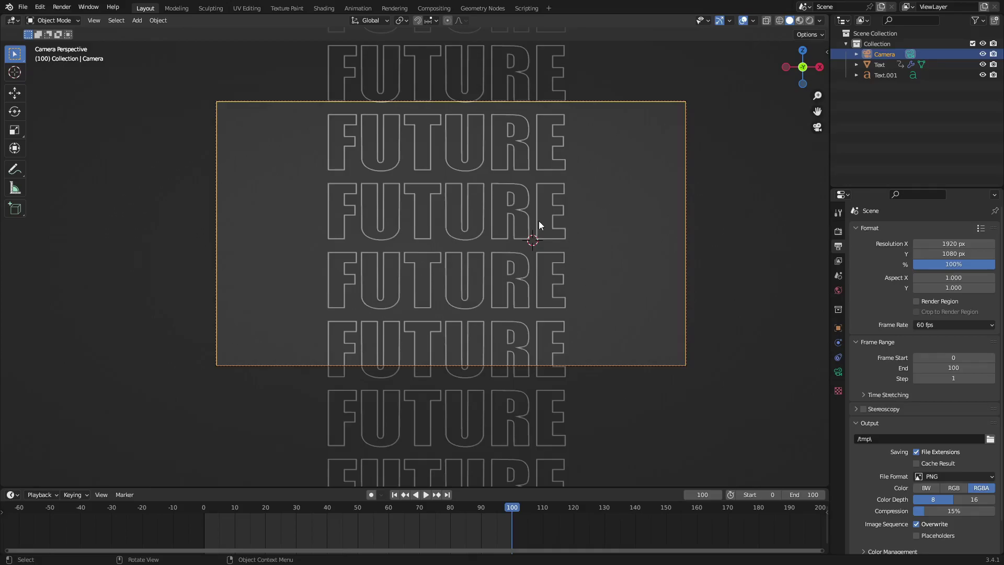
left_click(395, 495)
left_click(426, 495)
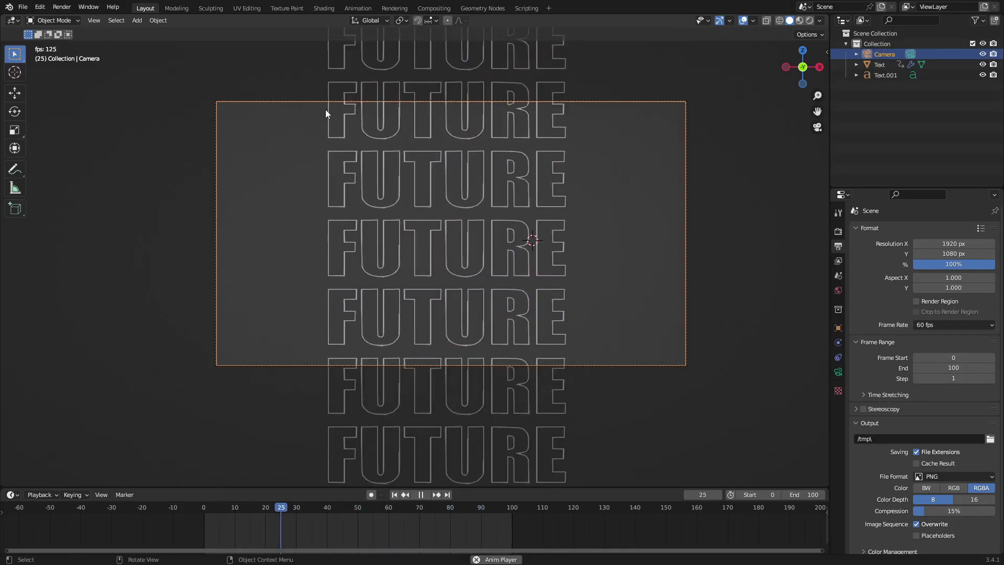
left_click(421, 495)
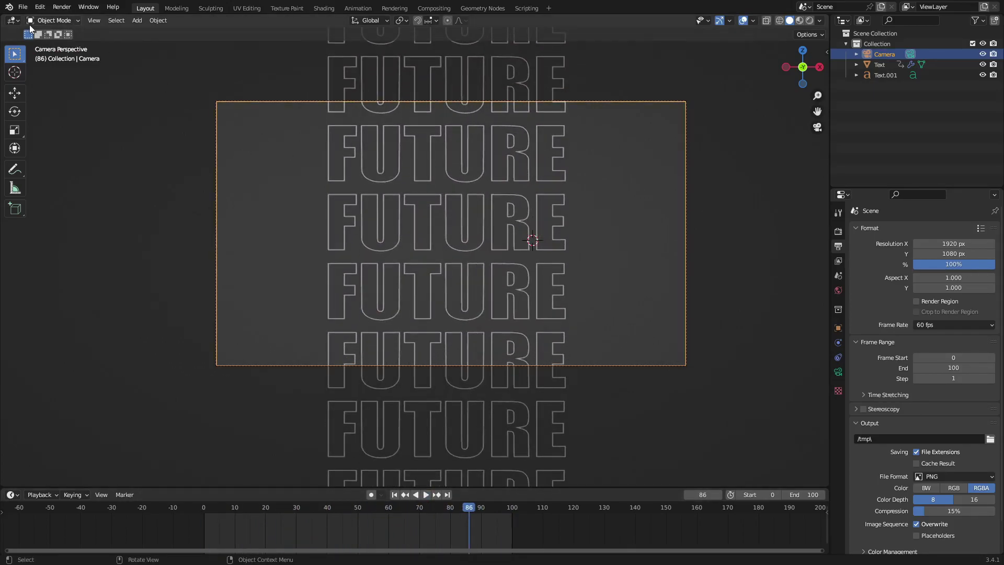
left_click(425, 495)
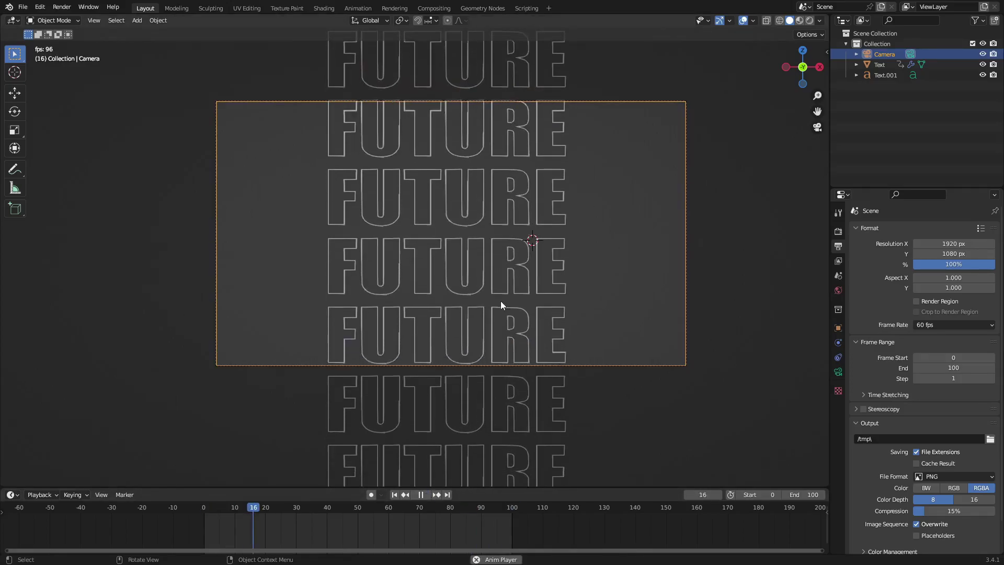
left_click(421, 495)
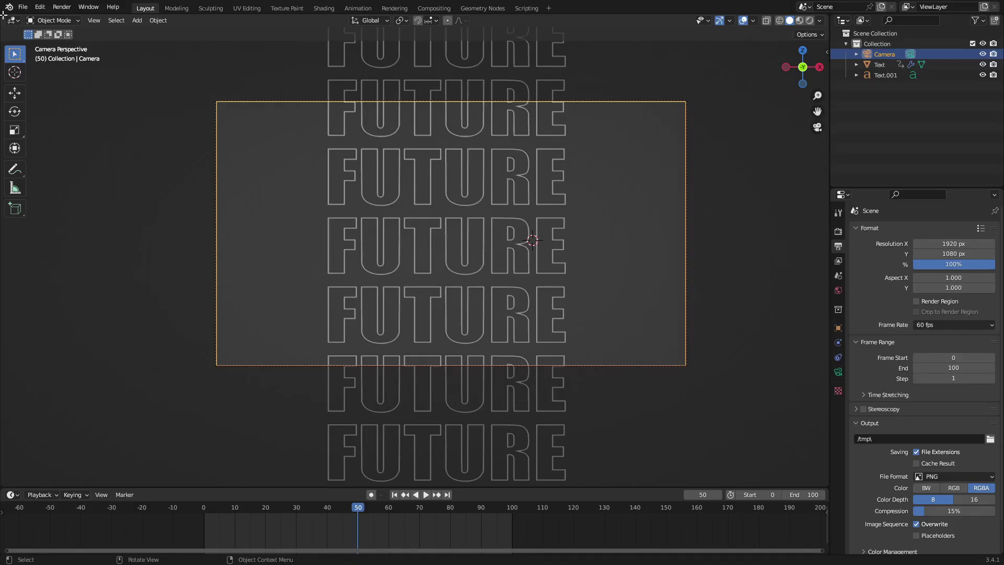
Split the 3D viewport vertically, switch the new area to the Graph Editor and hide its sidebar.
left_click_drag(3, 16, 447, 35)
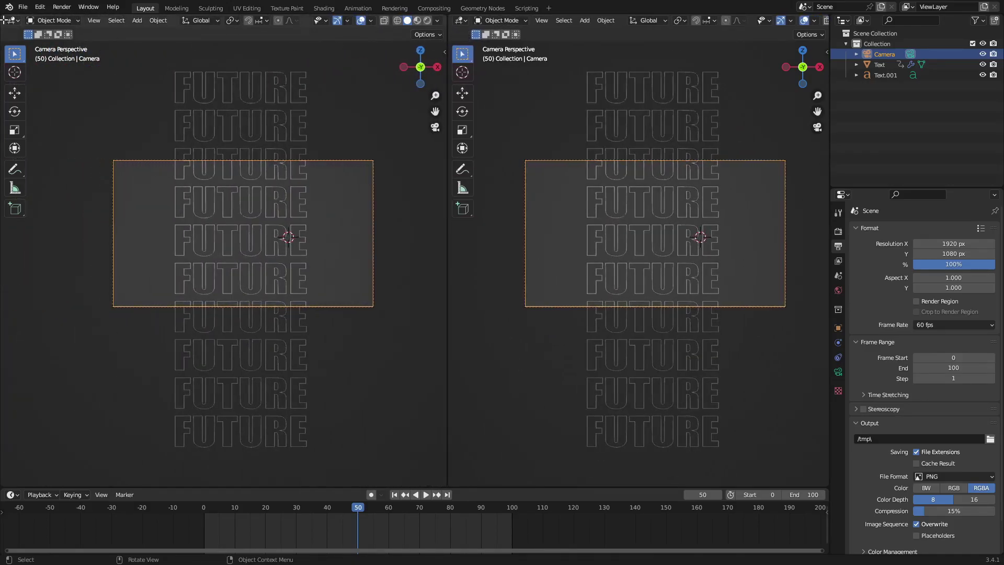
left_click(12, 21)
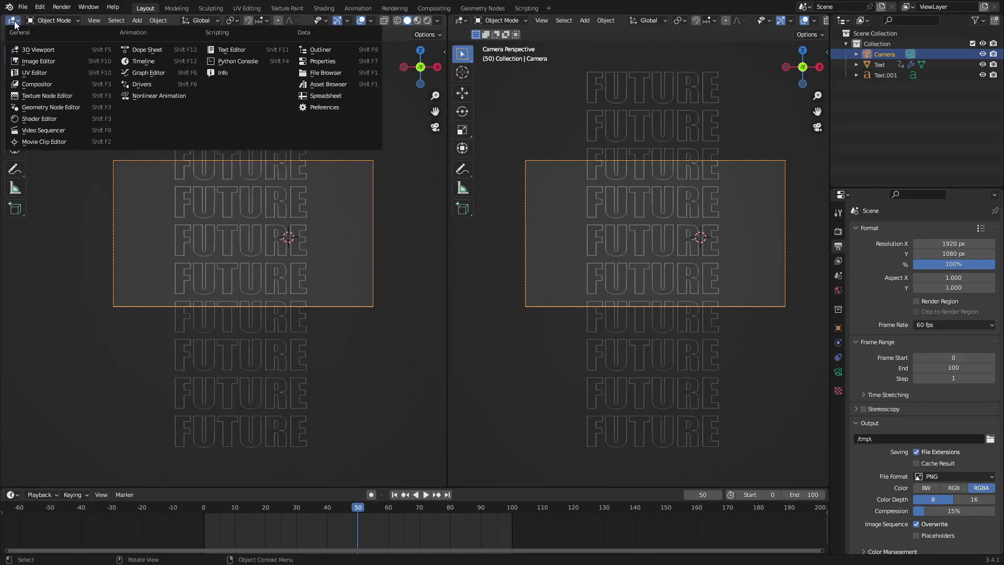
left_click(143, 75)
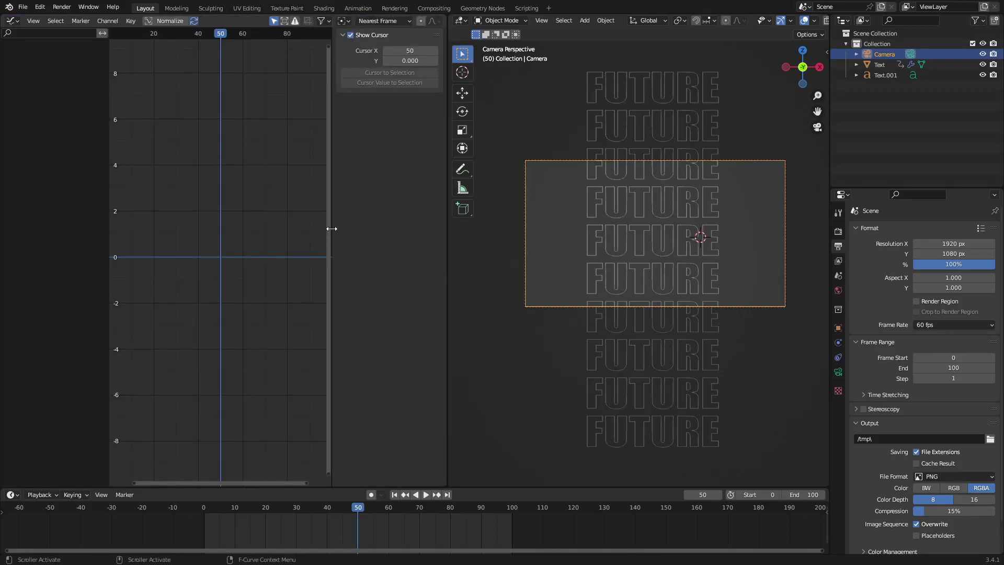
left_click_drag(332, 229, 561, 224)
scroll(302, 265, "down", 3)
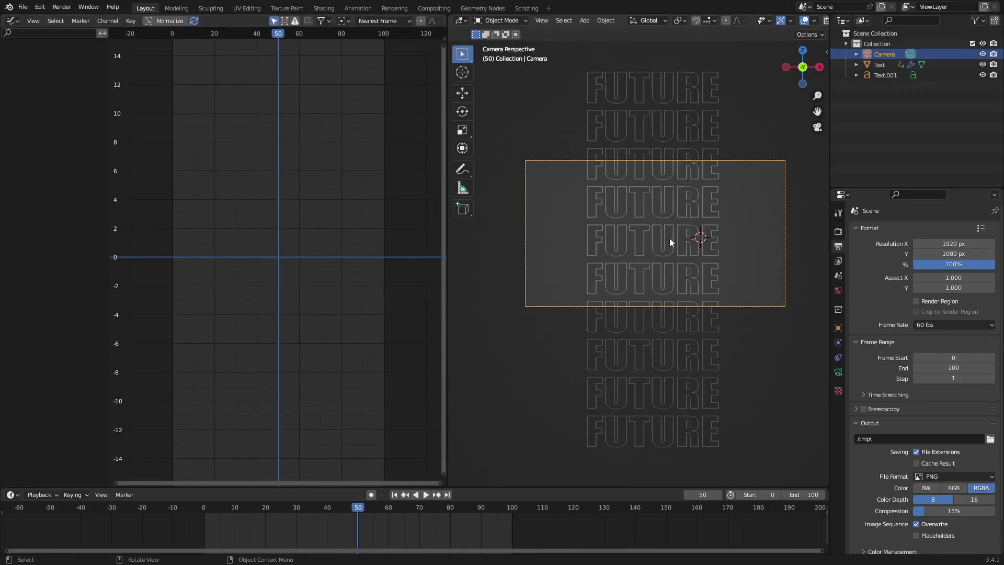
Set the interpolation mode of the FUTURE stack's location keyframes at frames 0 and 100 to Linear.
left_click(672, 225)
middle_click_drag(307, 228, 307, 267)
scroll(306, 267, "up", 3)
left_click(192, 204)
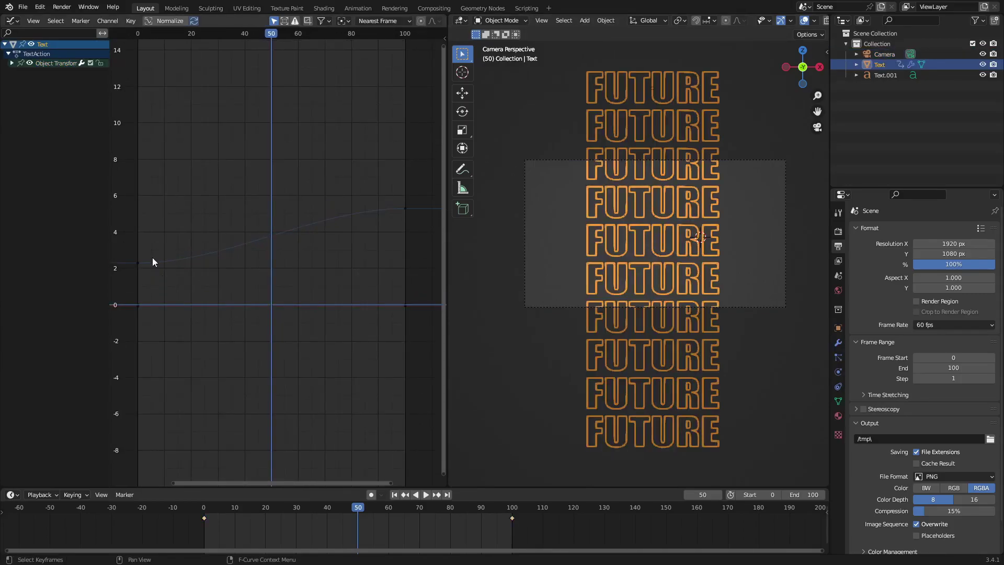
left_click(405, 209)
mouse_move(354, 232)
middle_mouse_down()
mouse_move(401, 225)
mouse_move(350, 228)
middle_mouse_up()
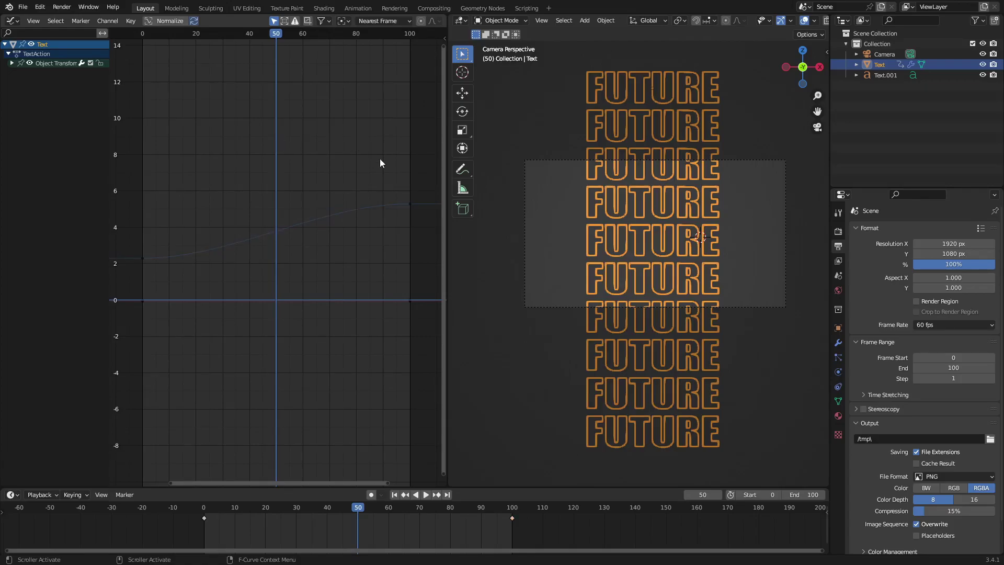
left_click_drag(422, 176, 128, 273)
scroll(274, 201, "down", 2)
left_click_drag(403, 179, 266, 240)
left_click_drag(143, 230, 304, 262)
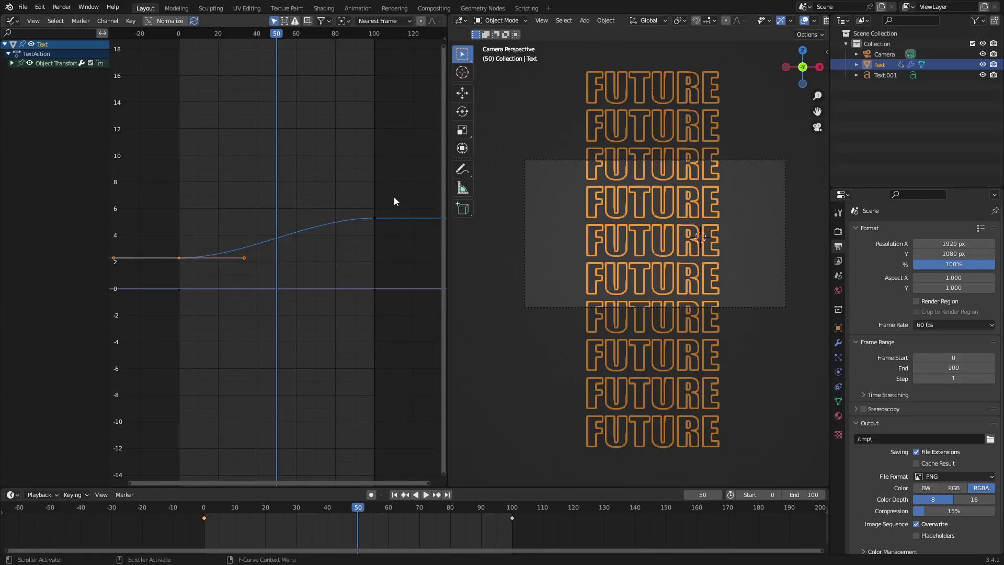
left_click_drag(399, 181, 152, 280)
right_click(255, 175)
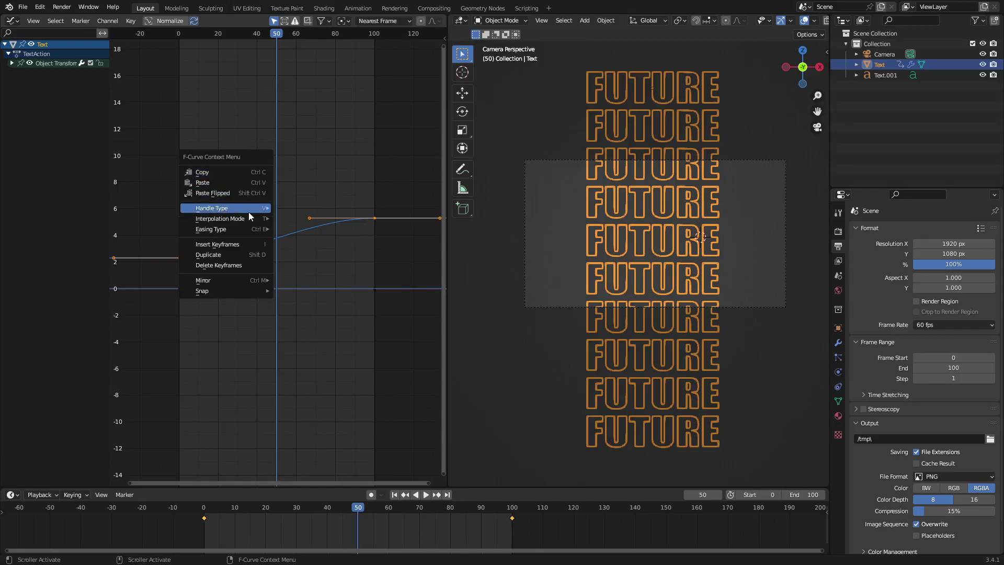
mouse_move(249, 217)
left_click(305, 247)
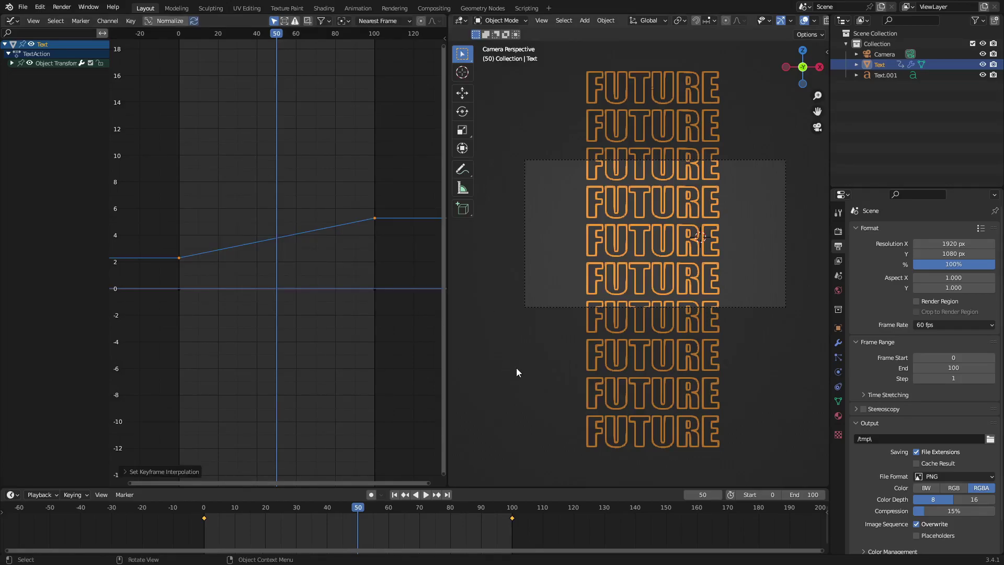
Play the animation from the first frame to check the linear scroll, and deselect the FUTURE stack.
scroll(516, 369, "up", 2)
left_click(394, 495)
left_click(426, 494)
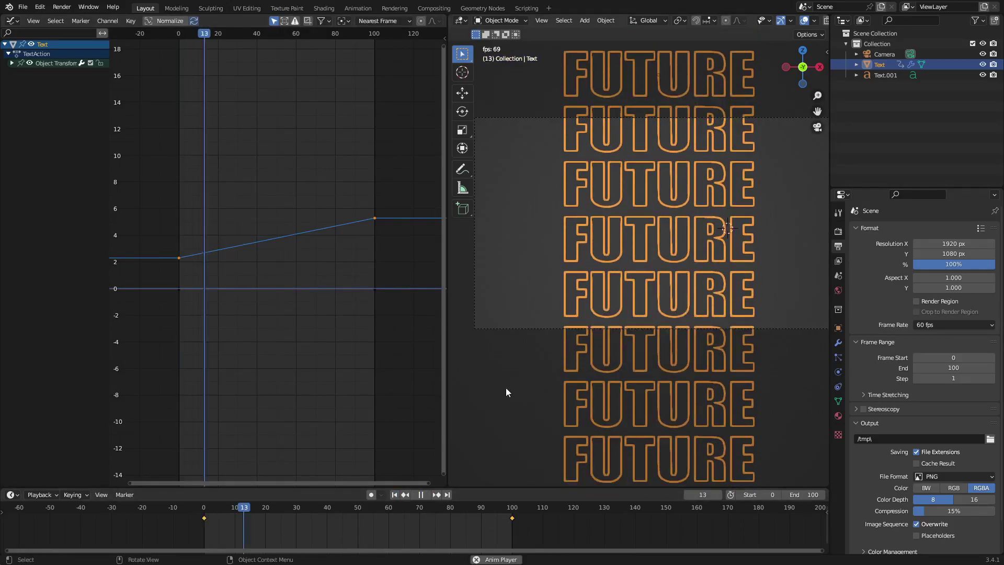
left_click(542, 369)
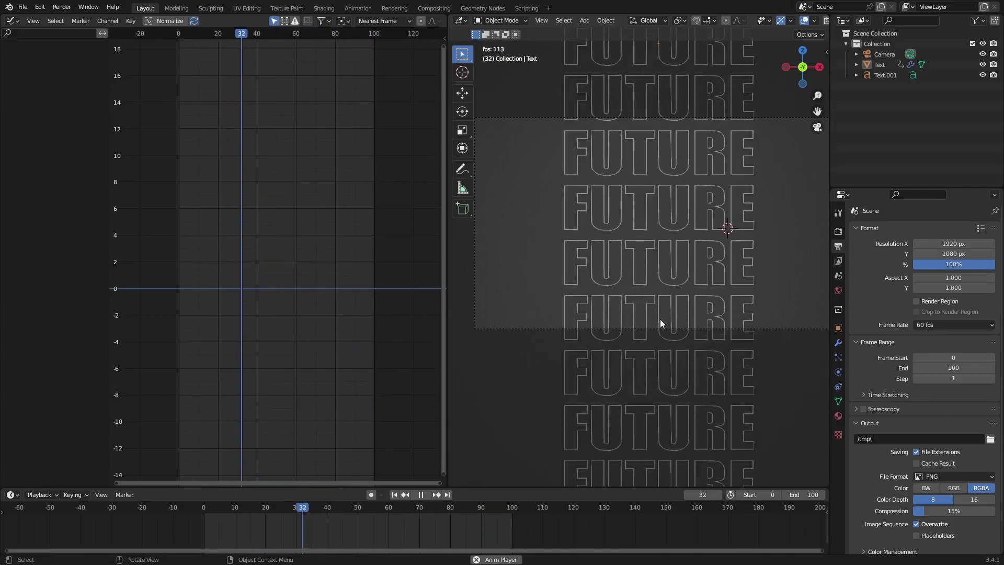
scroll(767, 325, "down", 2)
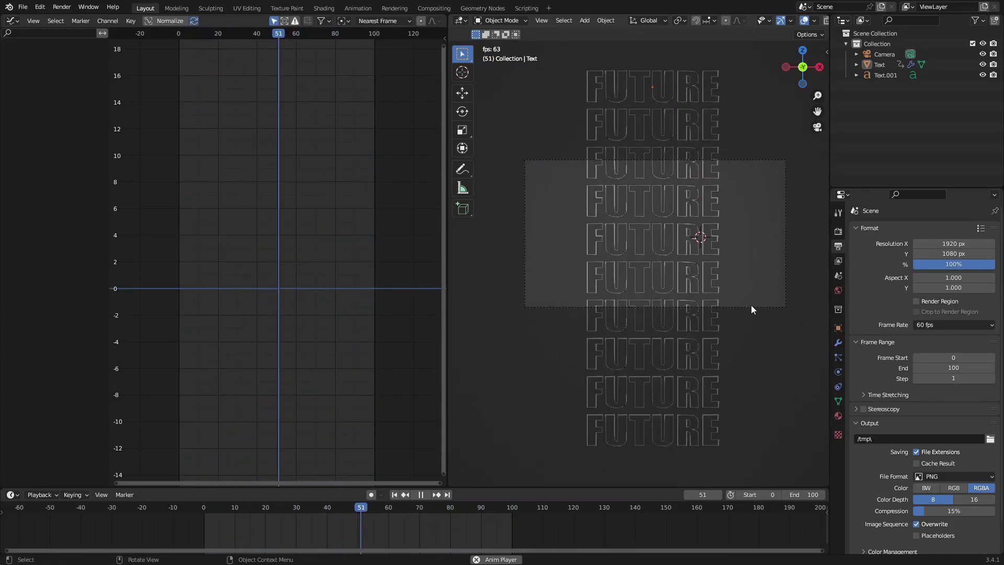
Set the camera's viewport passepartout to 1.000 and deselect the camera.
left_click(751, 305)
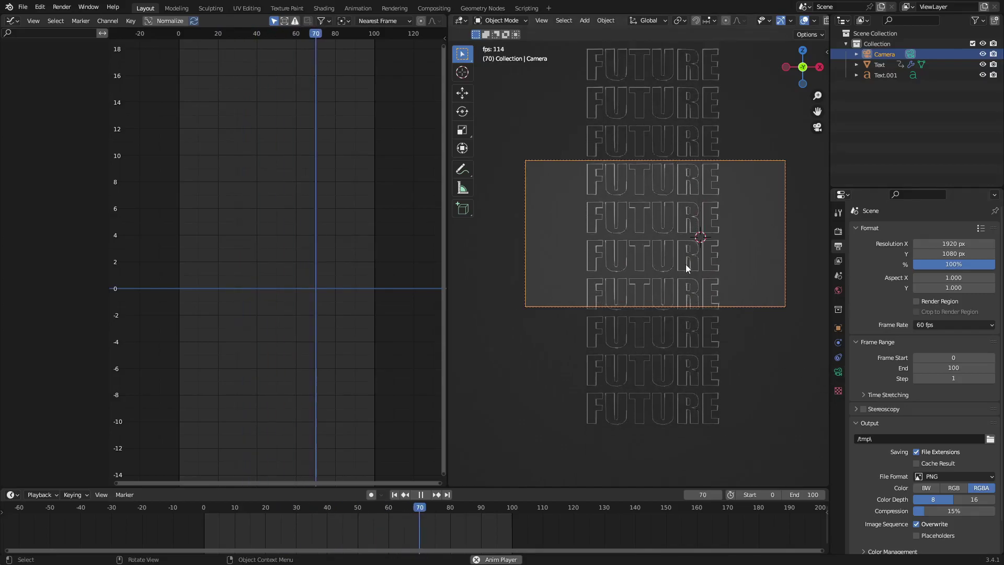
left_click(838, 372)
left_click(872, 377)
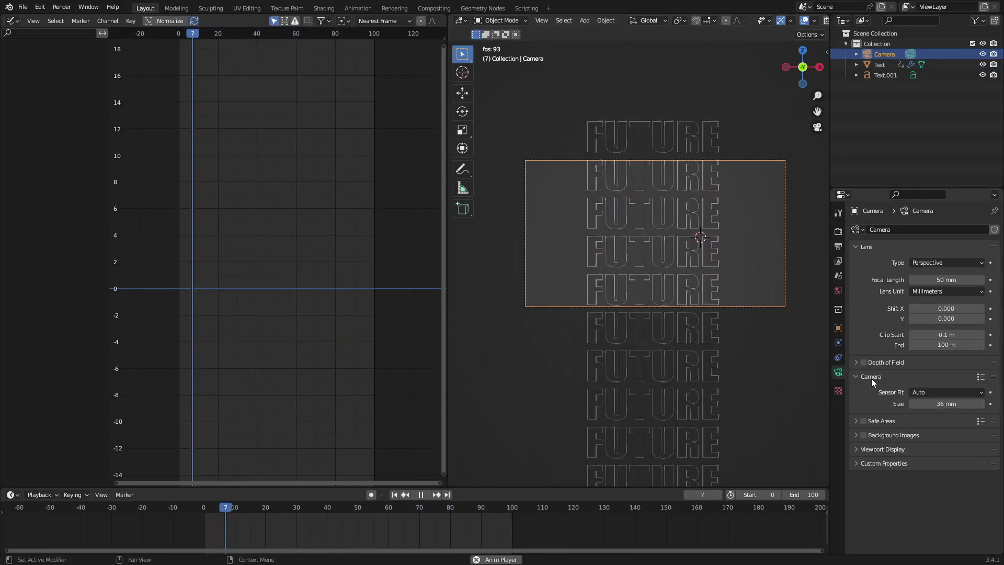
left_click(871, 378)
left_click(887, 419)
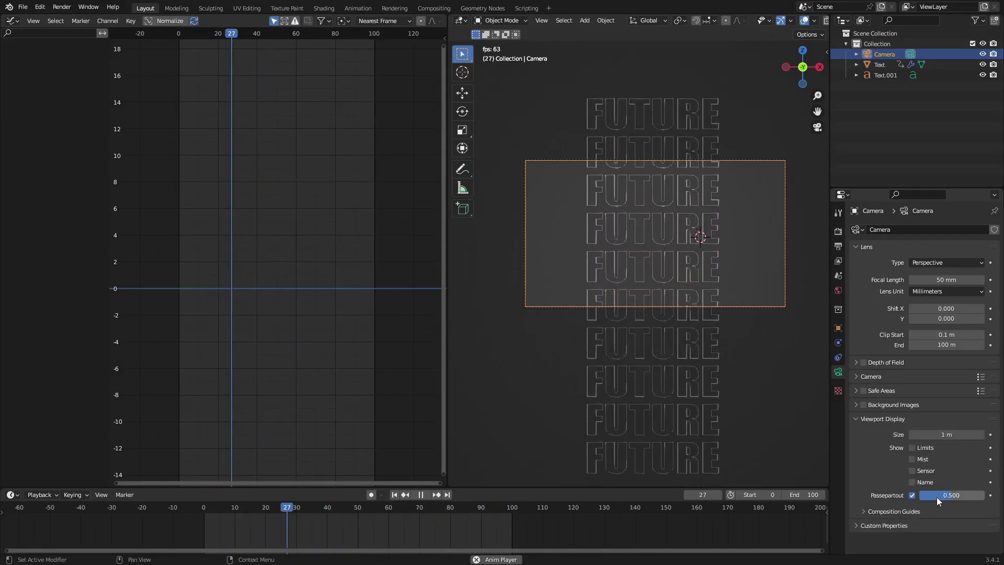
left_click_drag(937, 497, 978, 497)
left_click(740, 310)
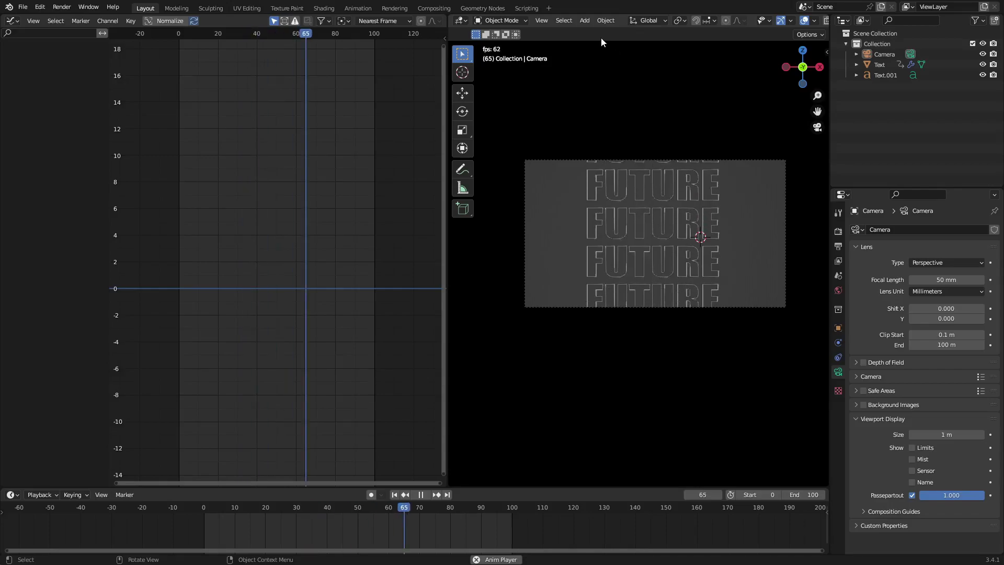
left_click(606, 20)
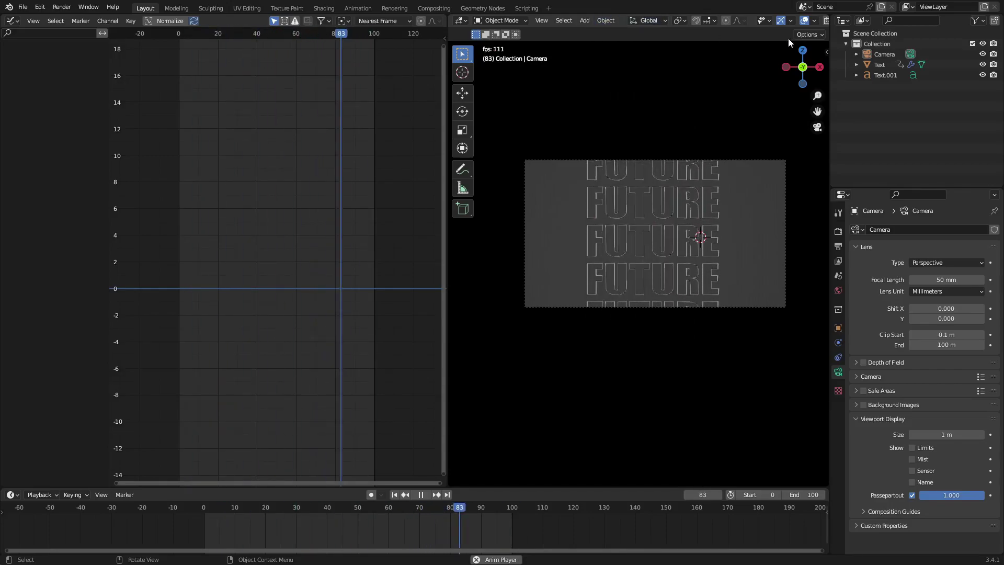
left_click(790, 20)
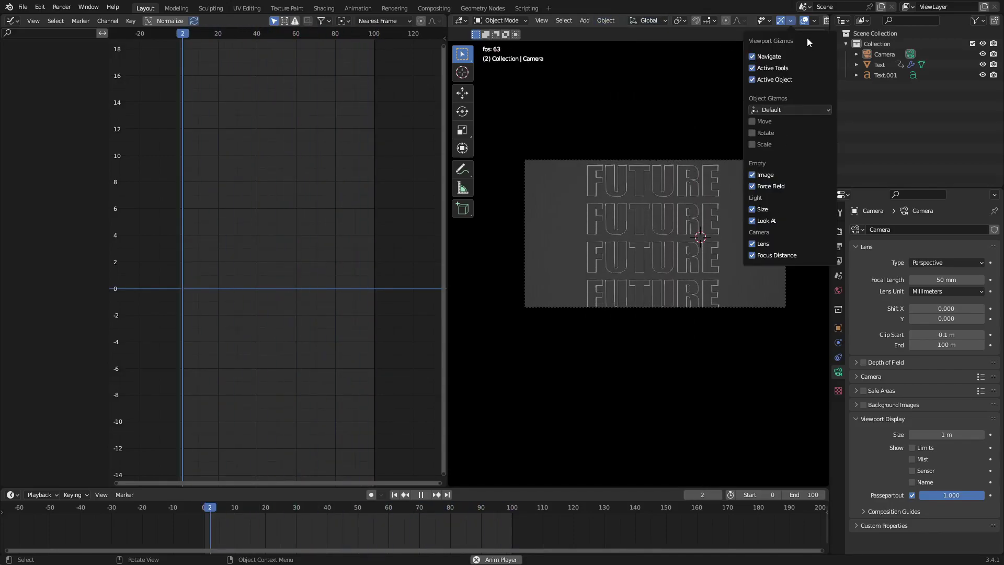
left_click(794, 21)
left_click(814, 20)
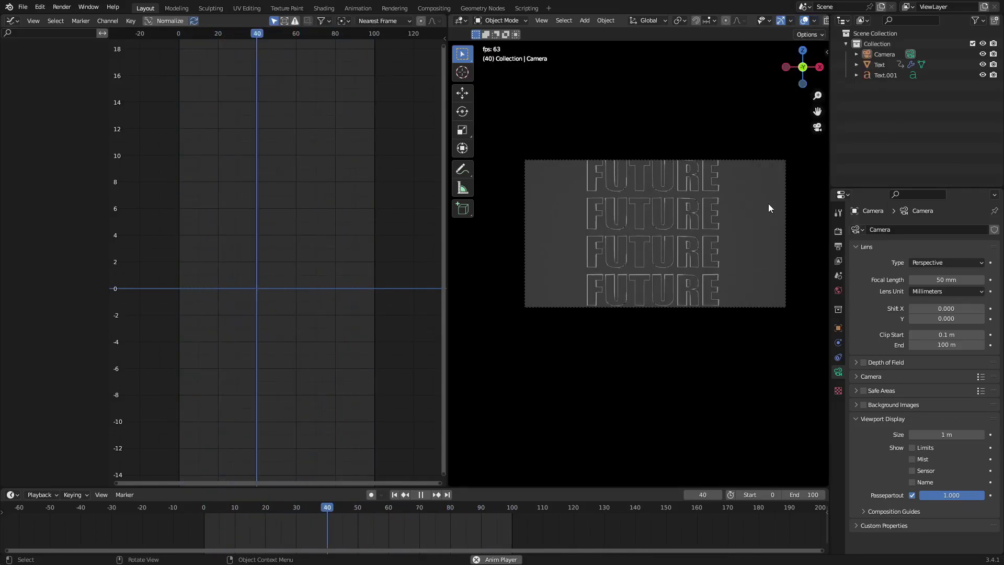
Select the FUTURE stack and set the animation's end frame to 200.
key("Home")
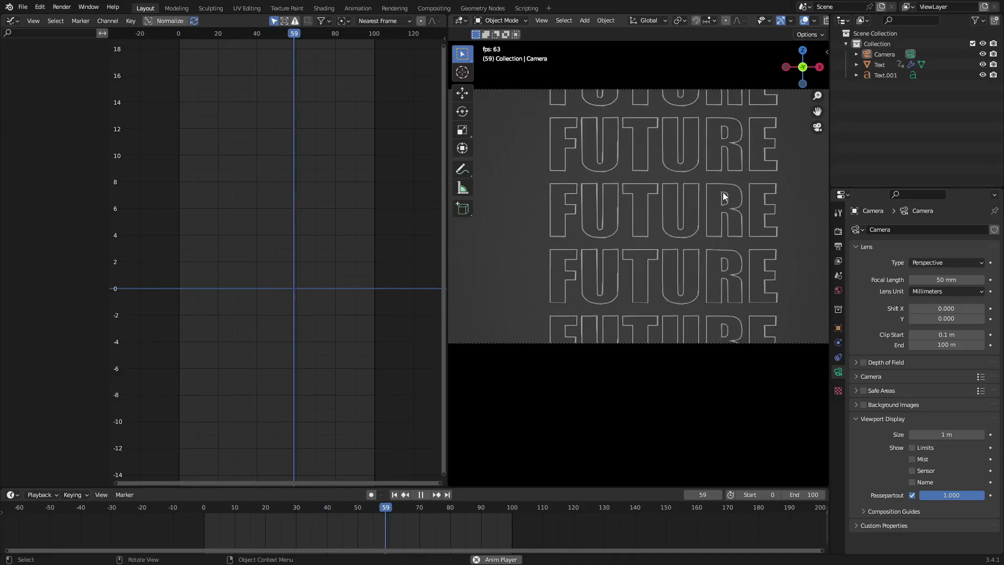
scroll(686, 235, "up", 2)
left_click(680, 275)
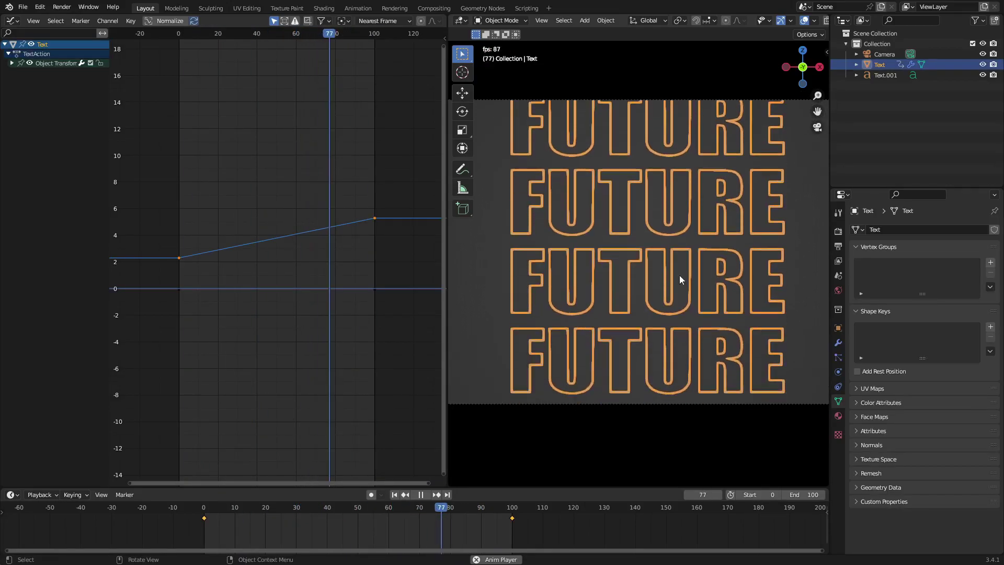
left_click(807, 495)
type("200")
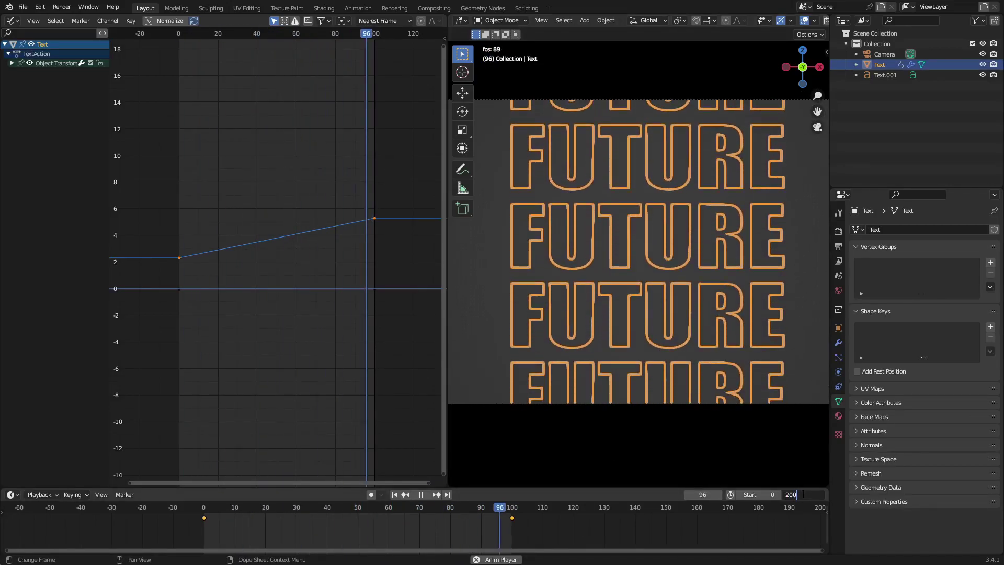
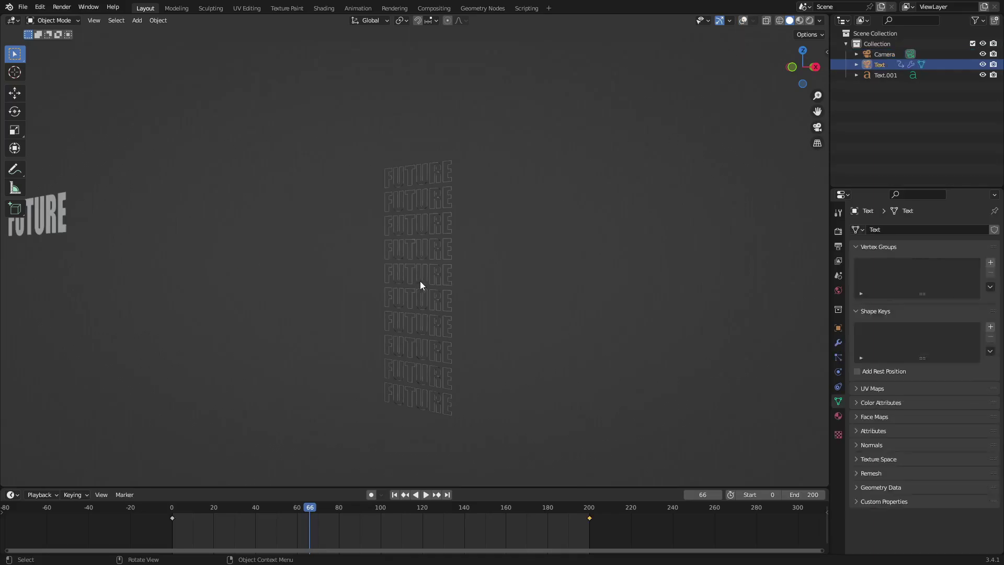
Turn the viewport overlays on and clear the solid FUTURE text's location so it sits at the world origin.
left_click(742, 22)
scroll(448, 259, "down", 2)
left_click(153, 232)
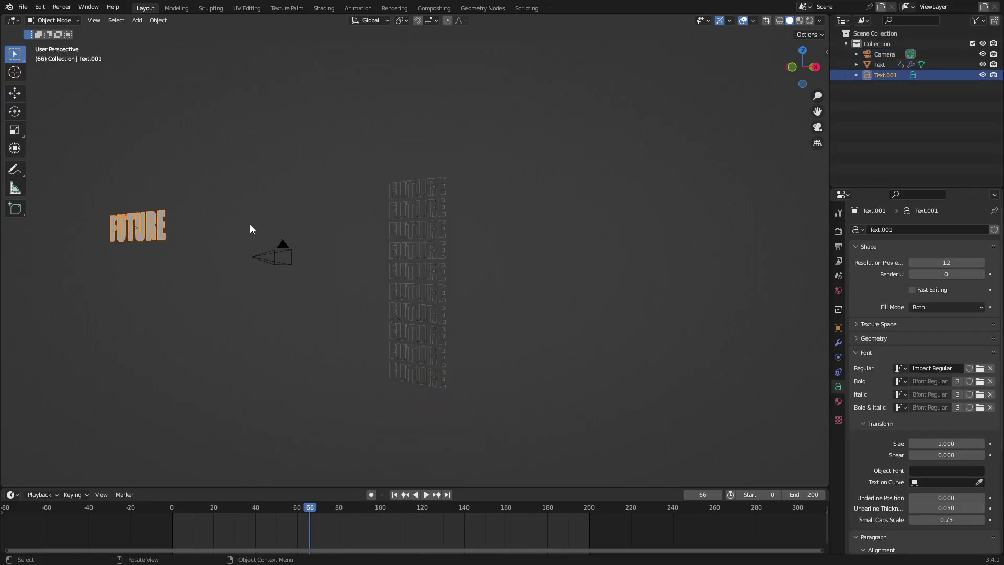
key("alt+g")
scroll(459, 299, "up", 6)
middle_click_drag(460, 293, 507, 293)
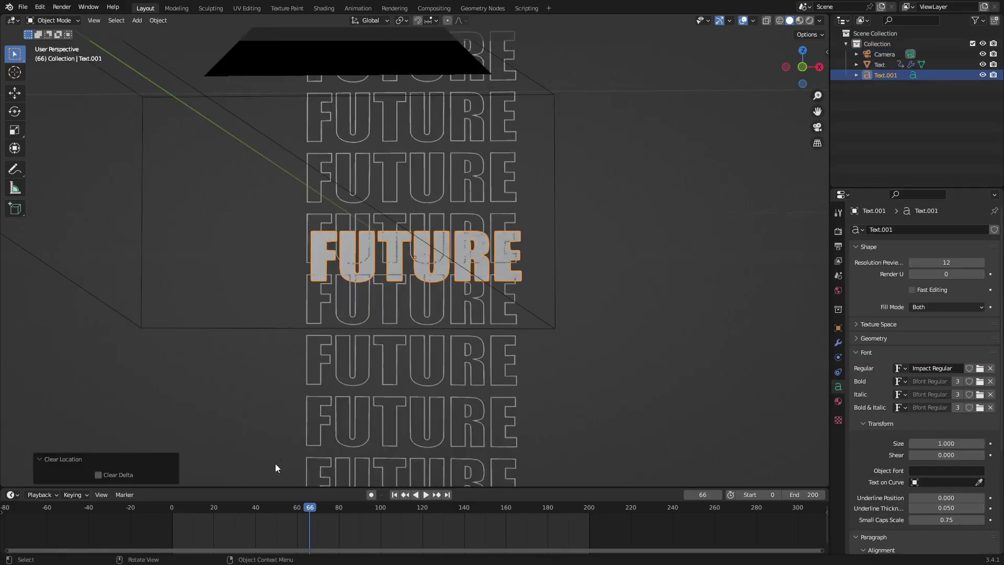
Scrub the timeline, try to clear the outlined FUTURE stack's location, and play the animation to compare it with the solid text.
scroll(275, 466, "up", 4)
left_click_drag(309, 509, 222, 507)
left_click(451, 350)
key("alt+g")
left_click(455, 284)
key("space")
left_click(402, 346)
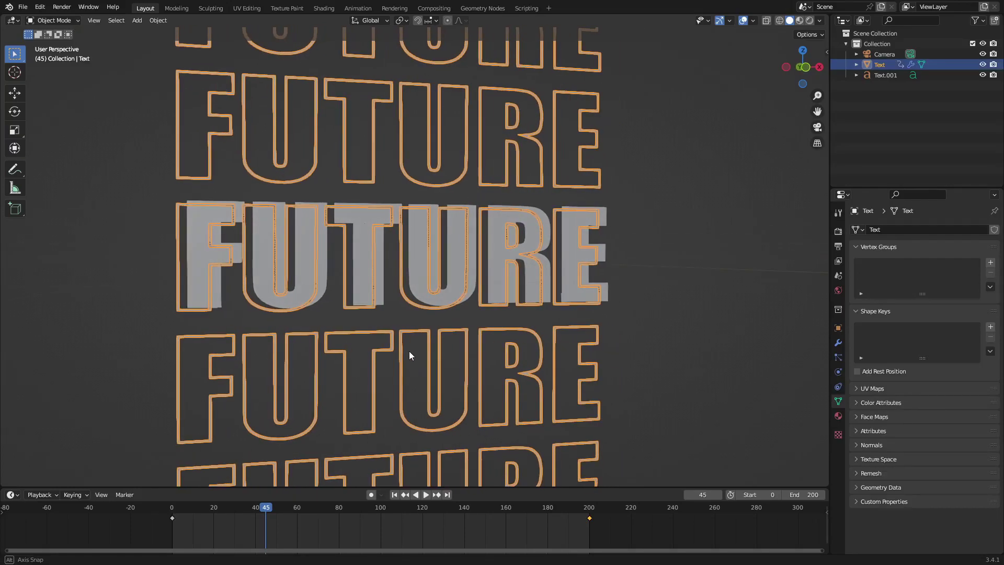
scroll(392, 362, "down", 6)
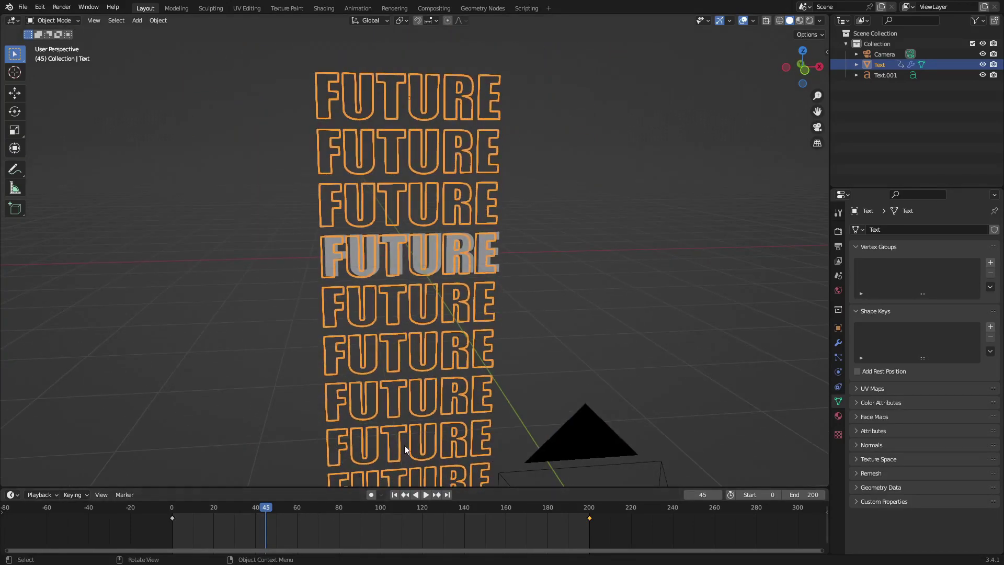
Return to frame 0, select the outlined FUTURE stack, clear its location, and insert a location keyframe.
left_click(393, 495)
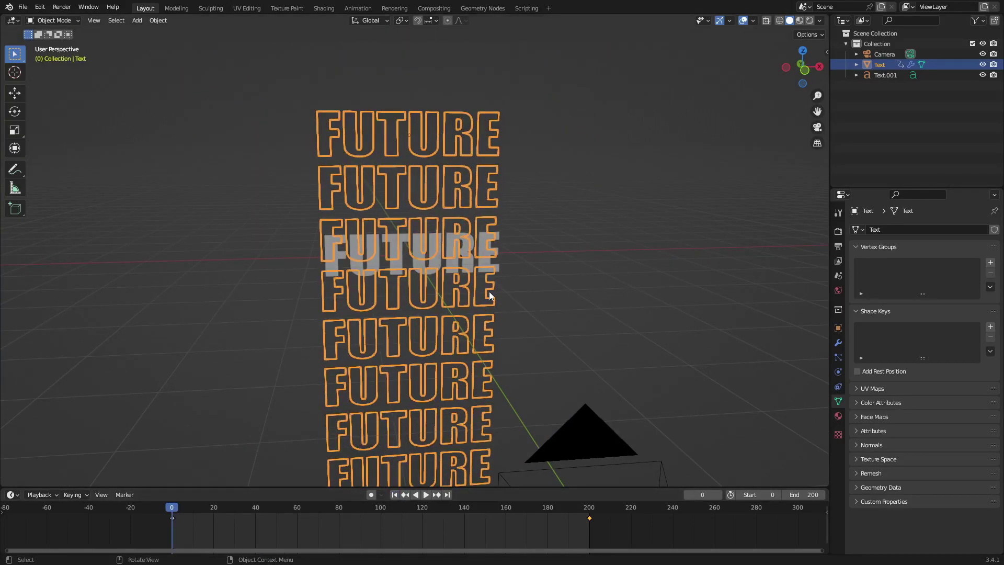
left_click(481, 265)
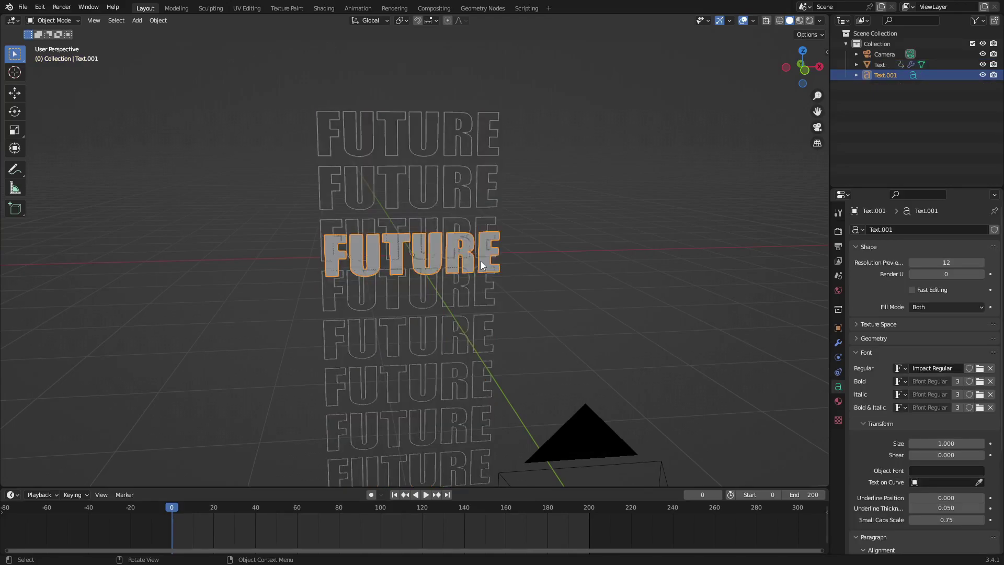
left_click(491, 265)
key("alt+g")
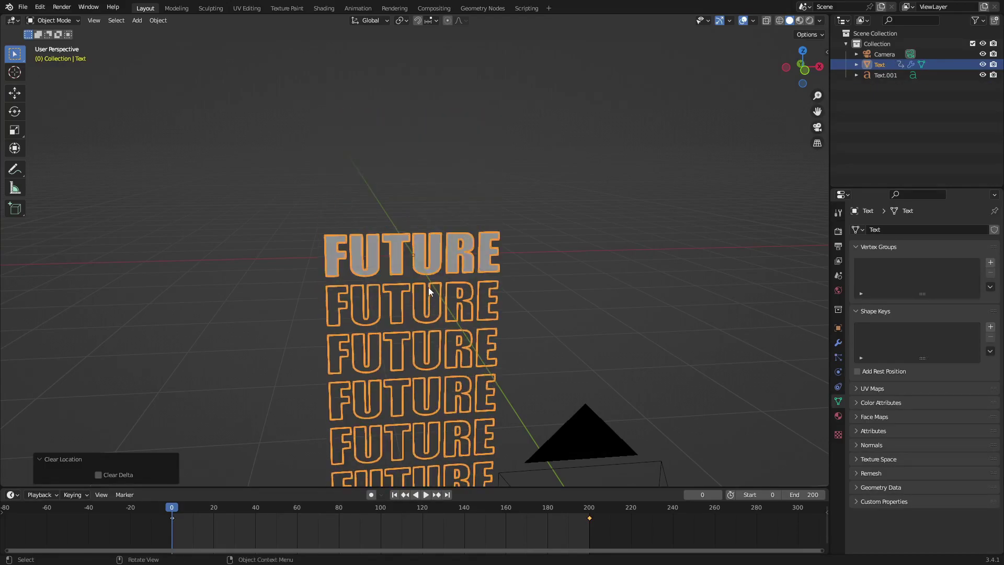
key("i")
left_click(495, 170)
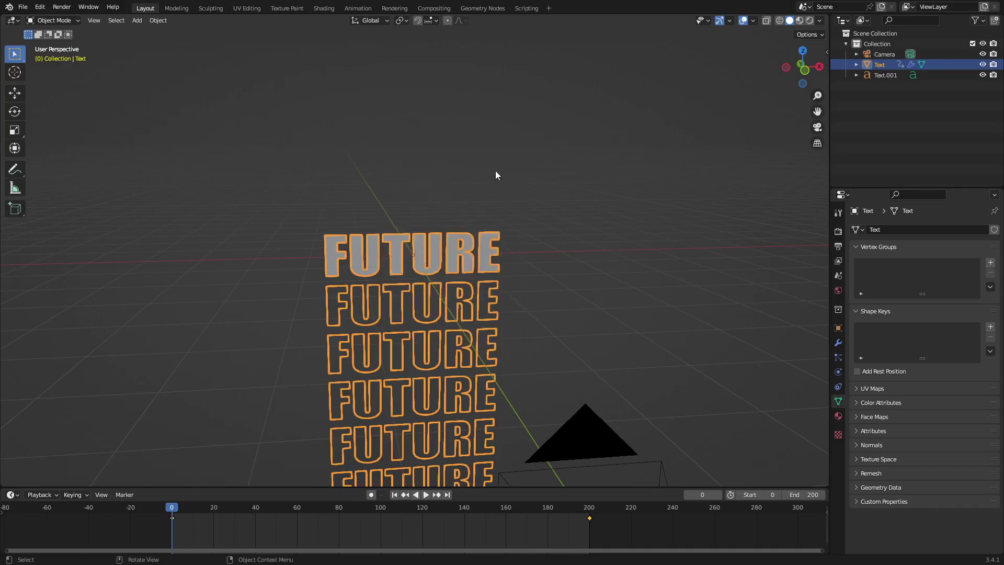
Check the end frame, return to frame 0 in camera view, and raise the outlined stack about 1.72 m along Z.
left_click(447, 495)
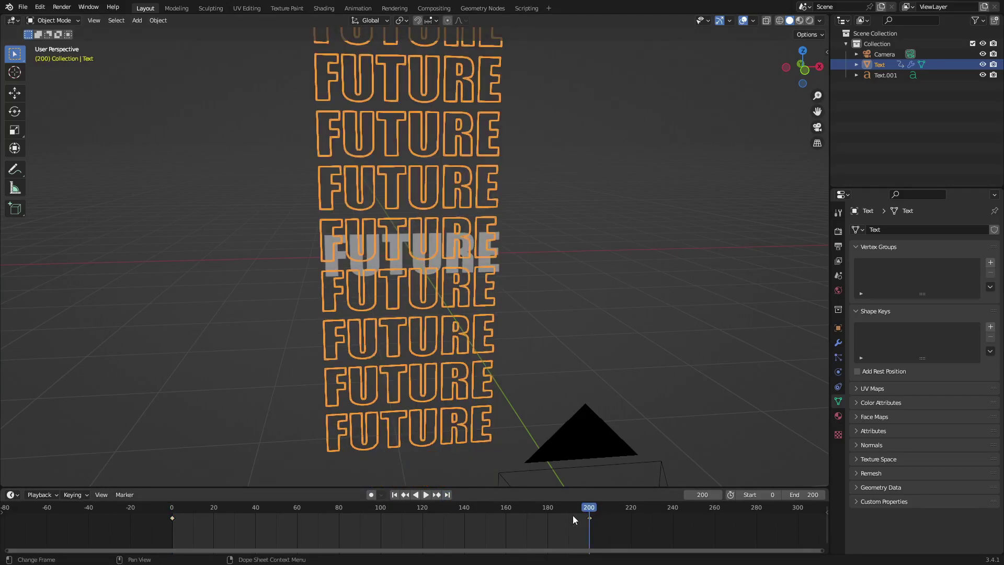
left_click(395, 494)
key("KP_0")
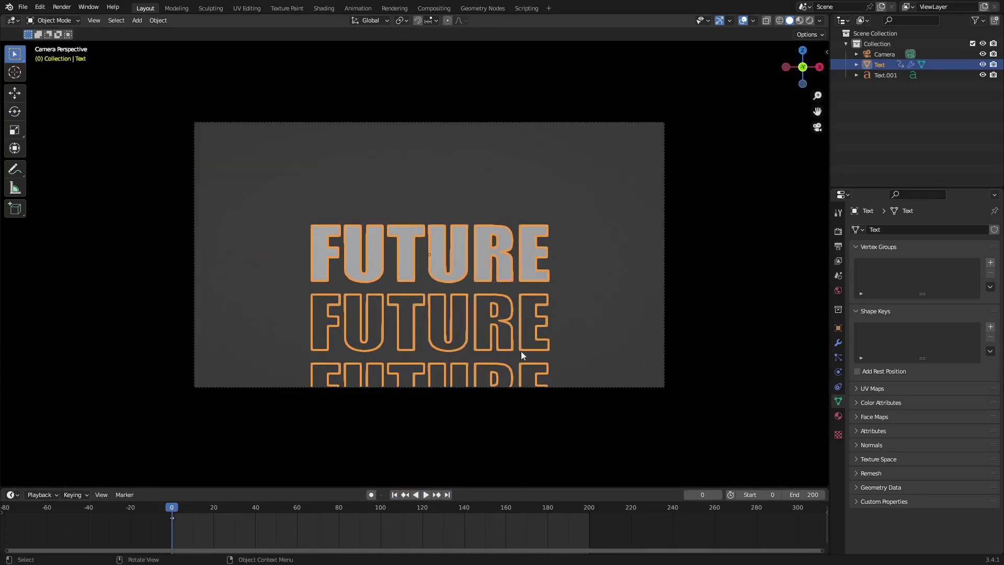
key("g")
key("z")
left_click(643, 152)
scroll(642, 152, "up", 4)
middle_click_drag(415, 128, 610, 343, "shift")
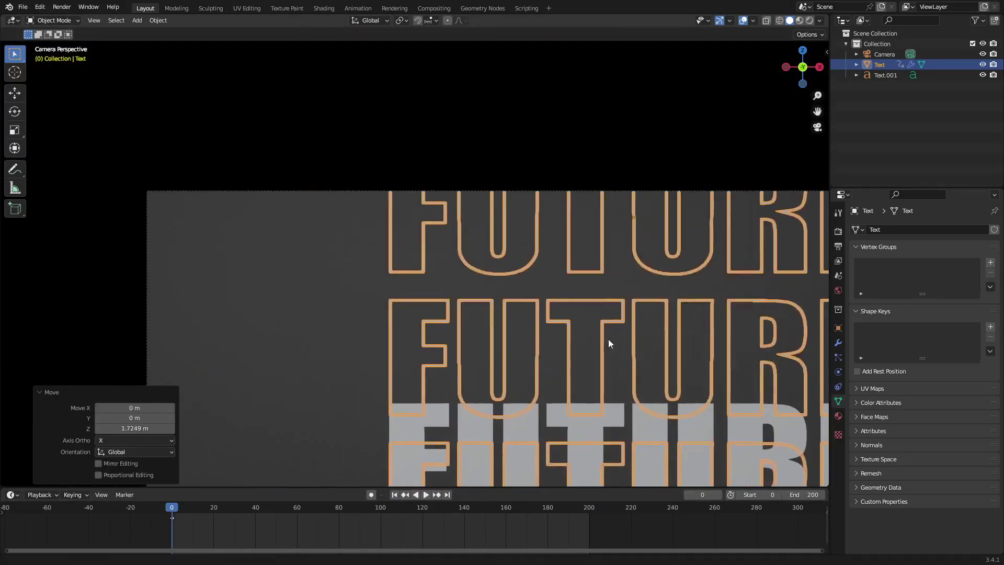
Nudge the outlined stack up until a row's lower edge meets the camera frame's upper border, and keyframe its location at frame 0.
scroll(424, 255, "up", 13)
middle_click_drag(507, 172, 516, 369, "shift")
key("g")
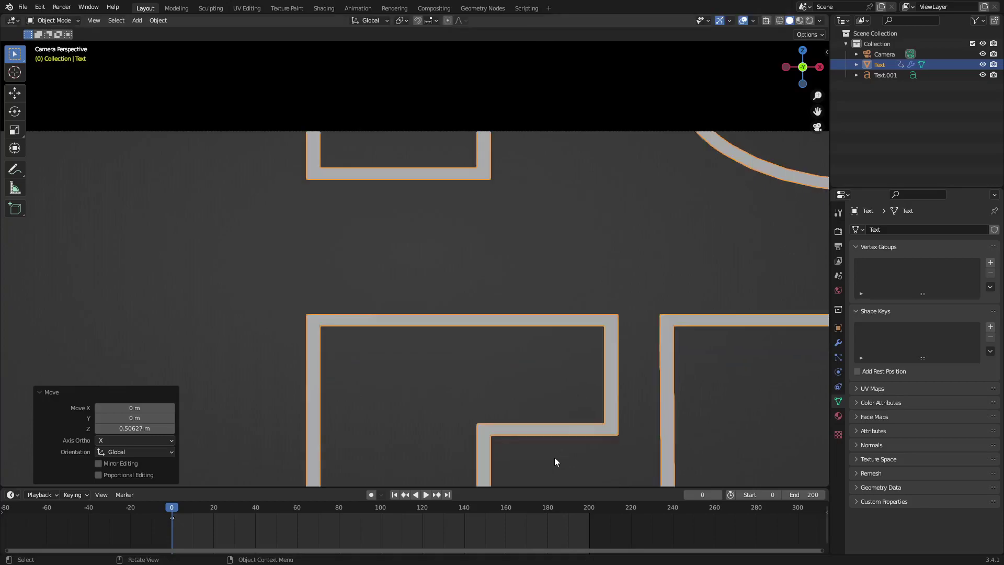
key("z")
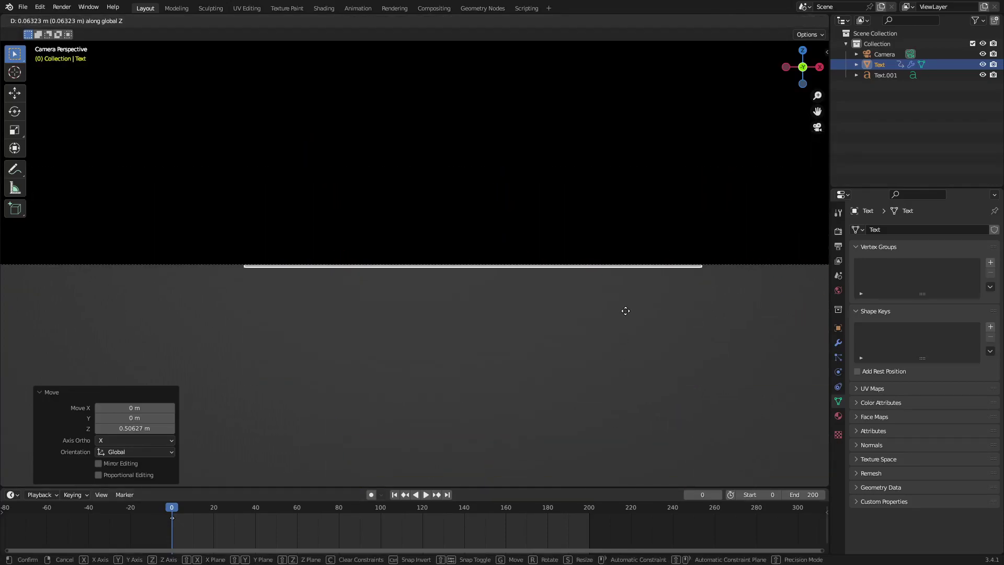
left_click(629, 281)
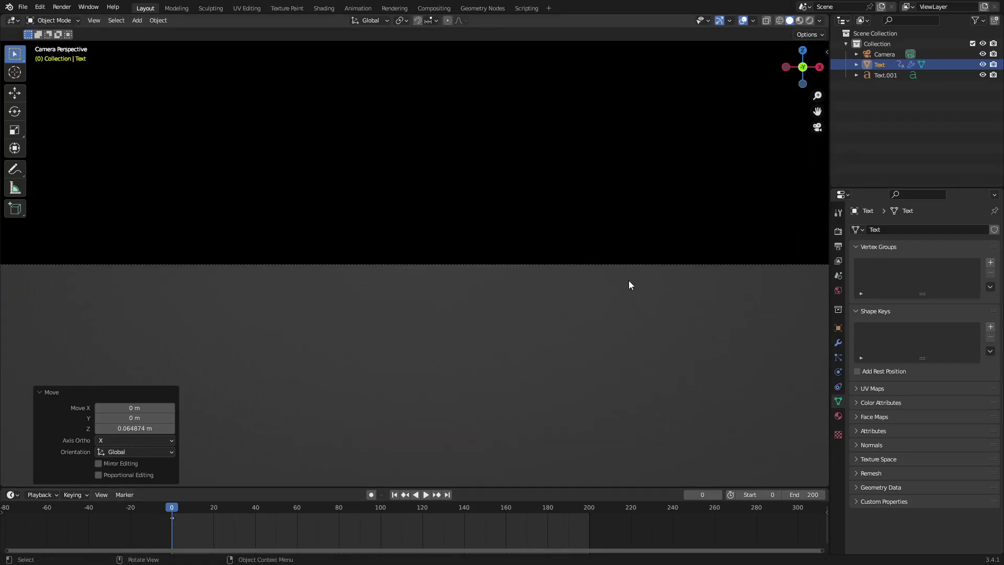
scroll(622, 275, "down", 15)
key("i")
left_click(616, 269)
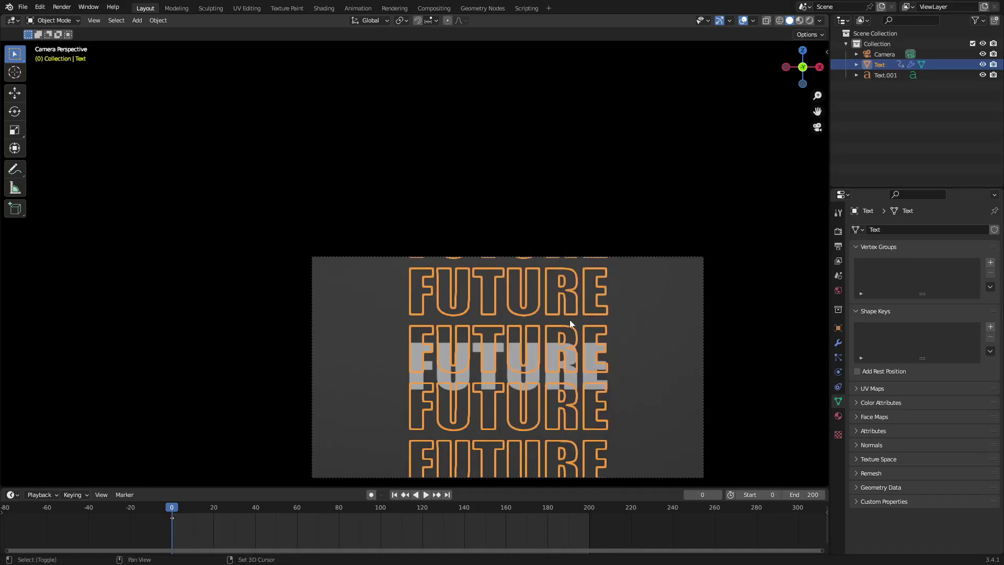
At frame 200, raise the outlined FUTURE stack about 1.65 m along Z and view it through the camera.
middle_click_drag(570, 320, 626, 211, "shift")
key("g")
key("z")
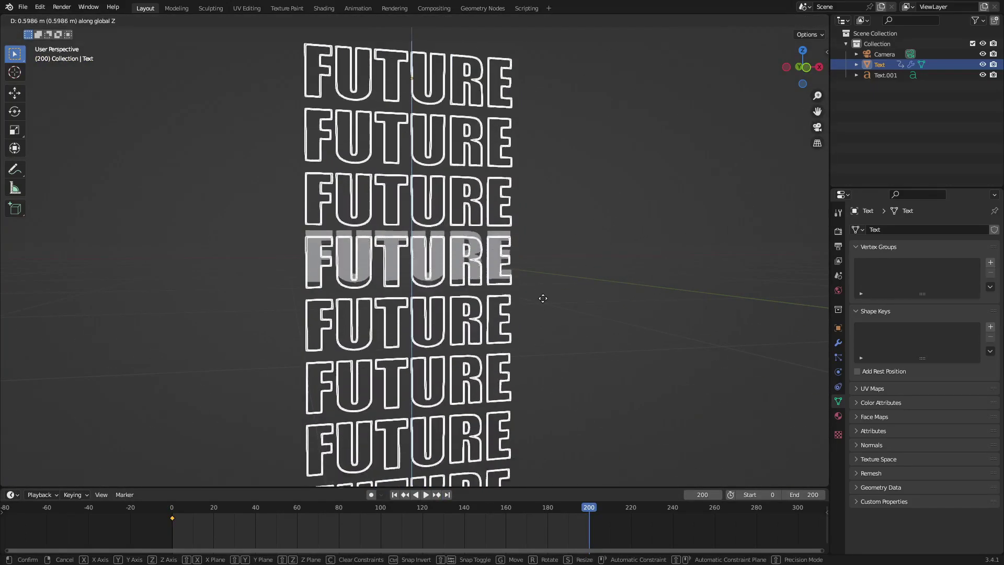
left_click(551, 239)
key("KP_0")
middle_click_drag(362, 131, 368, 331, "shift")
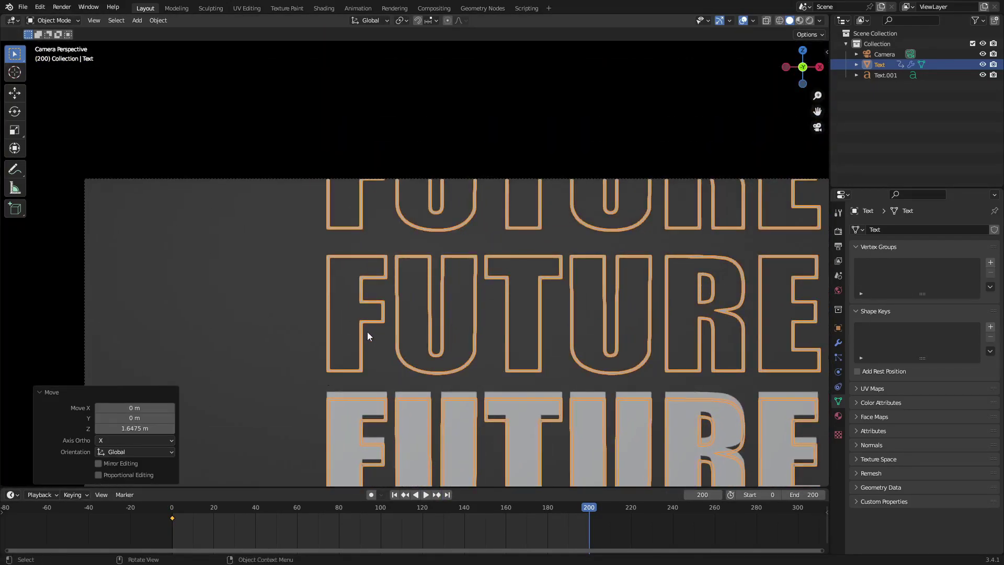
key("g")
key("z")
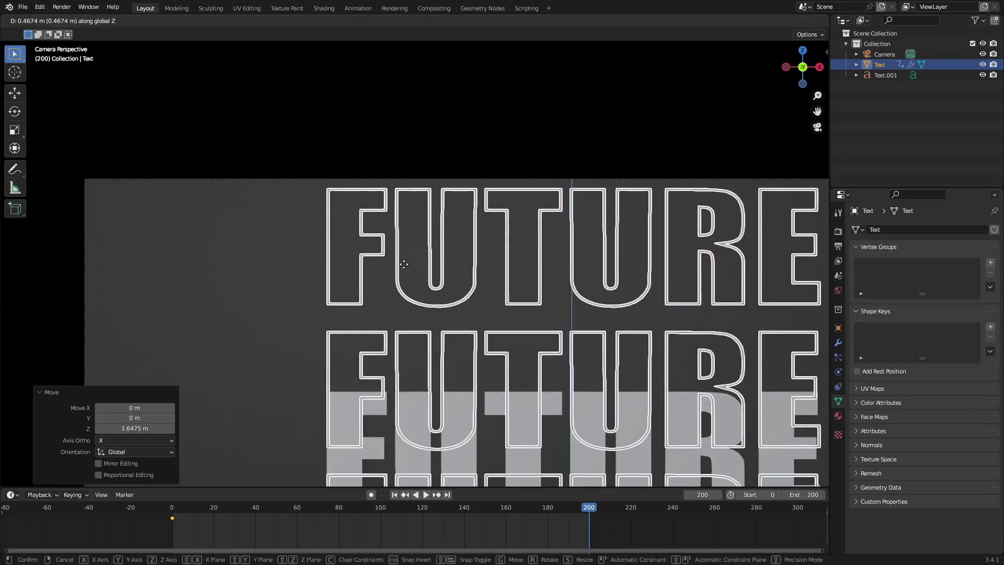
key("Escape")
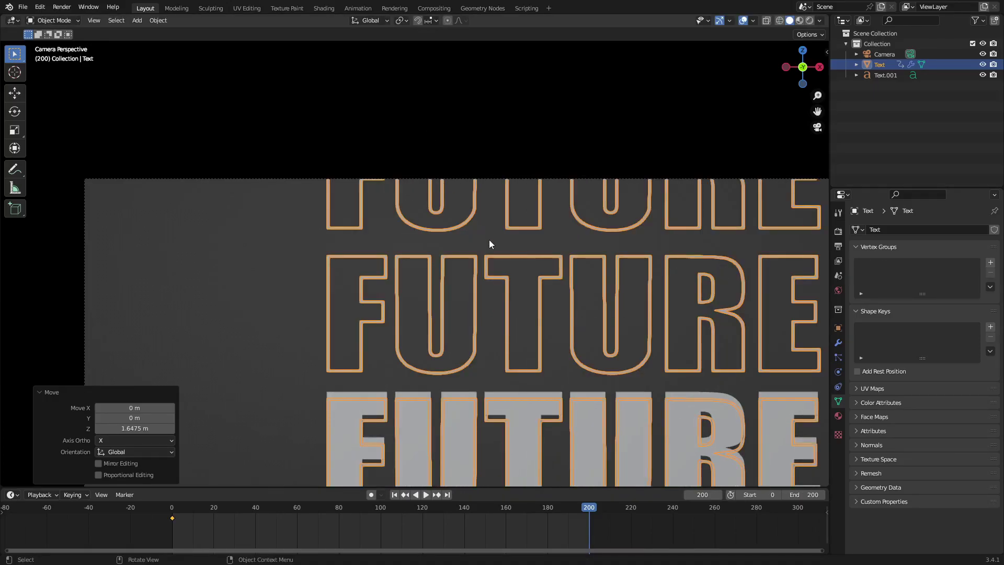
Raise the outlined stack about 1.33 m along Z at frame 200, bringing a row's lower edge near the camera frame's upper border.
key("g")
key("z")
left_click(517, 52)
middle_click_drag(361, 197, 433, 277, "shift")
scroll(450, 306, "up", 20)
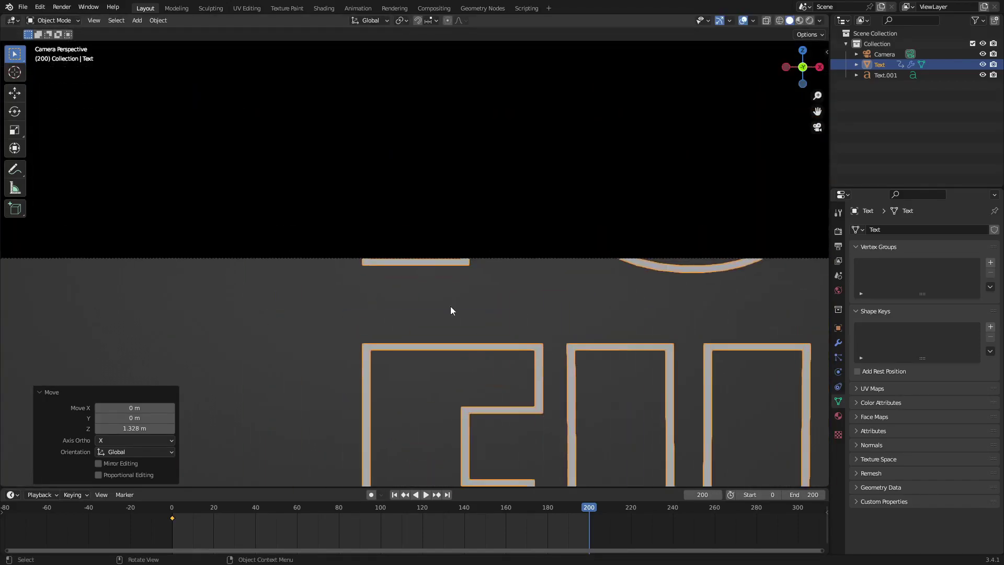
Fine-align the row's lower edge with the camera frame's upper border and keyframe the stack's location at frame 200.
key("g")
key("z")
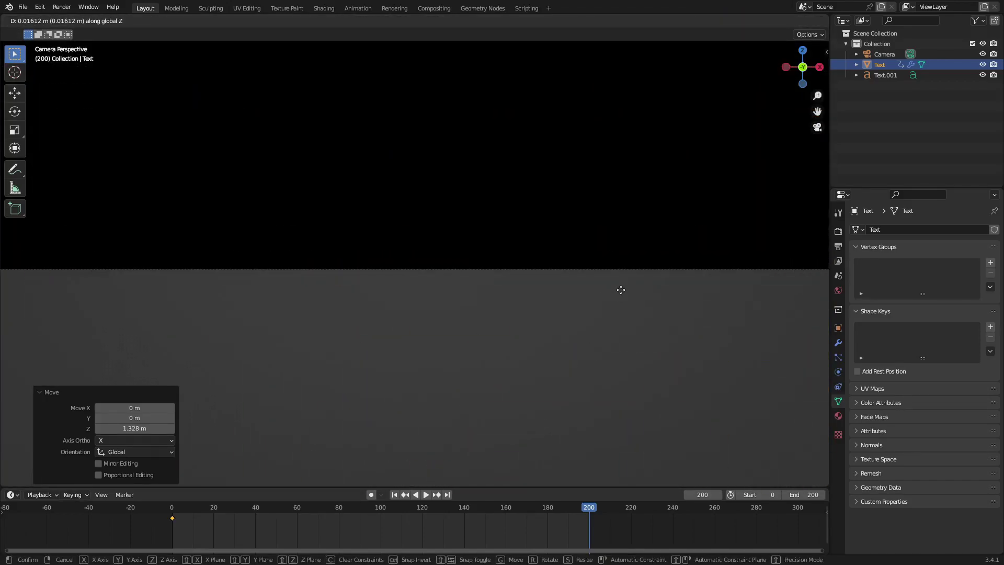
left_click(620, 273)
key("i")
left_click(617, 269)
Play the scrolling animation through the camera view and deselect the outlined stack.
scroll(570, 314, "down", 15)
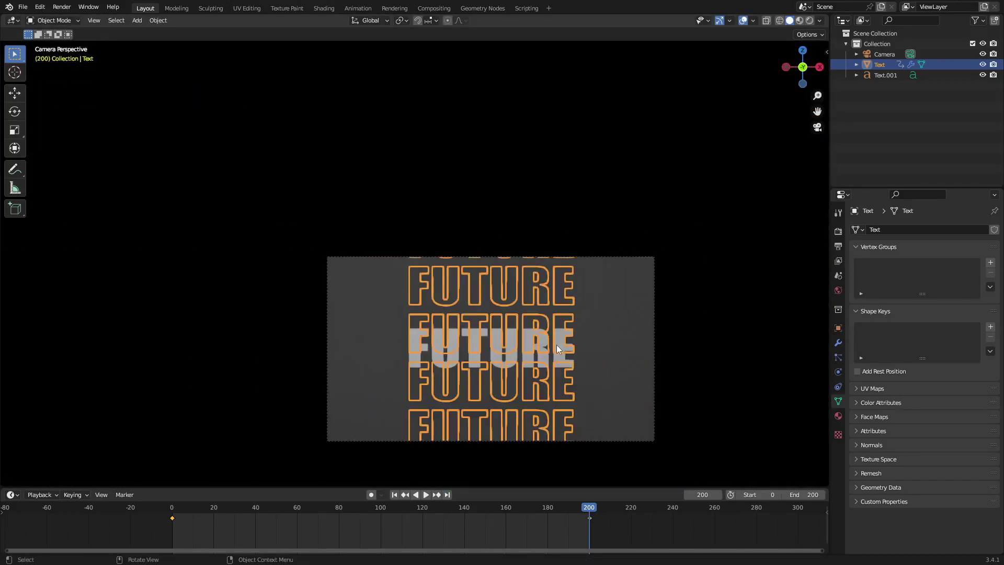
middle_click_drag(557, 345, 551, 268, "shift")
scroll(550, 268, "up", 2)
left_click(428, 494)
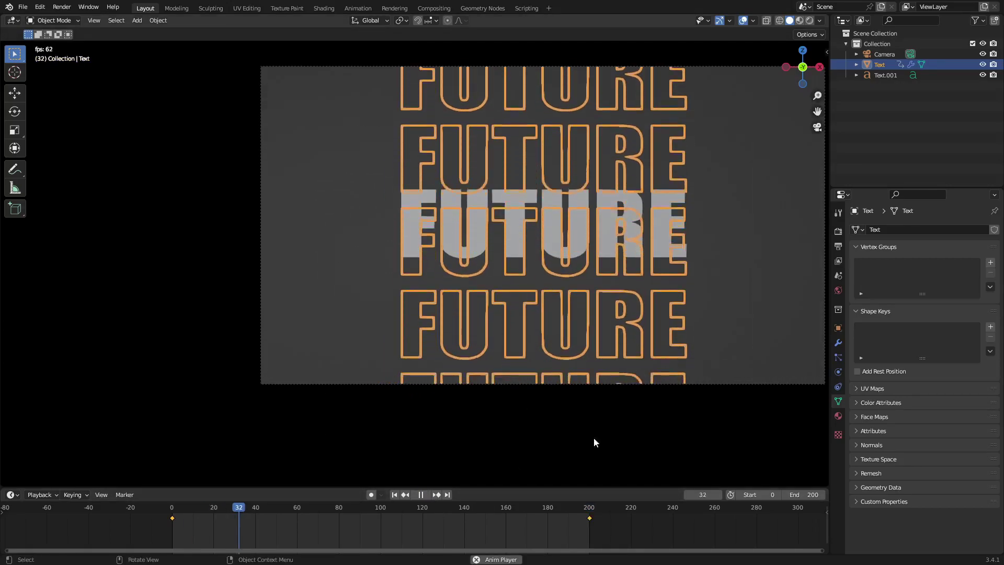
left_click(742, 321)
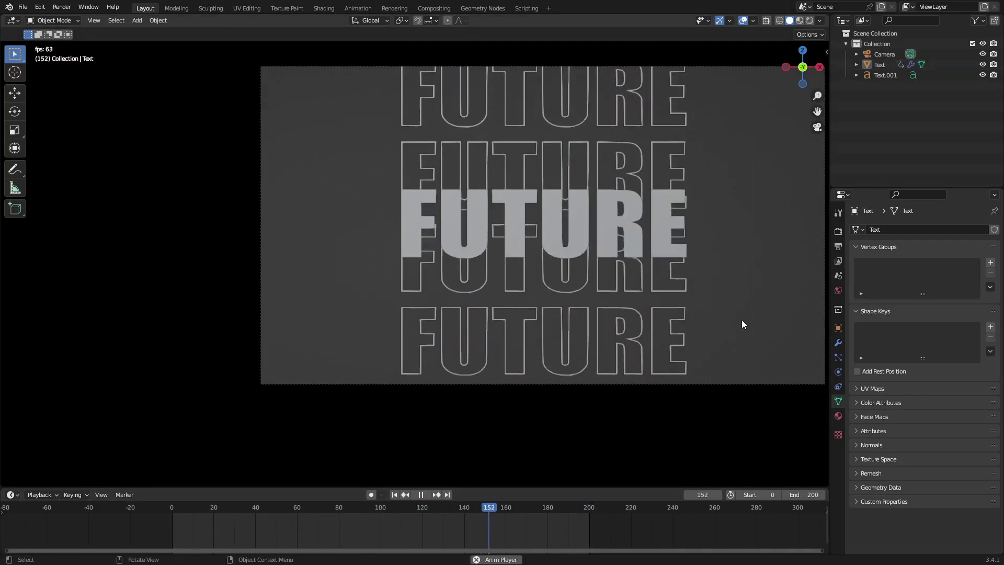
Select the solid FUTURE text, return to frame 0, and move it up about 0.30 m along Z over an outlined row.
left_click(572, 243)
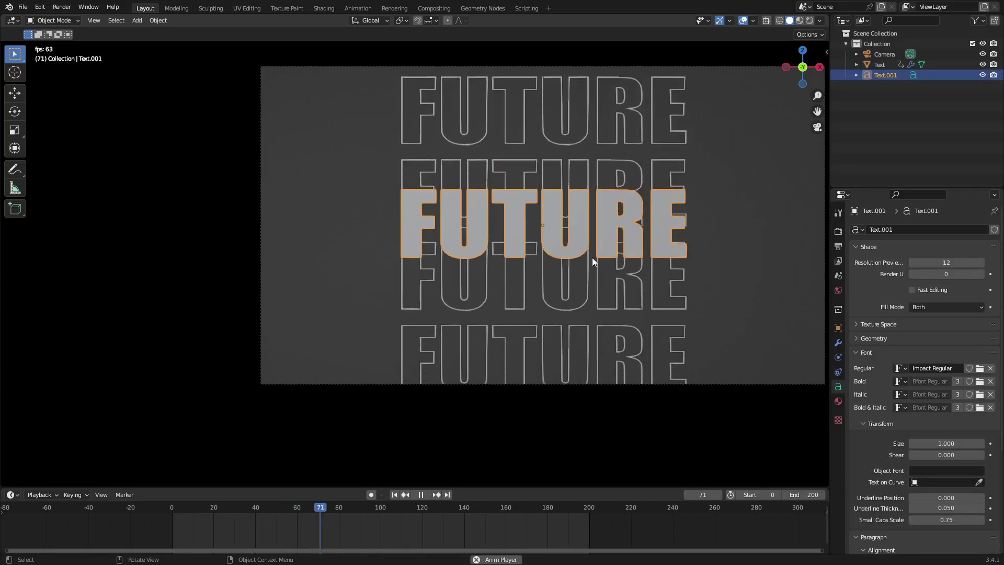
left_click(394, 495)
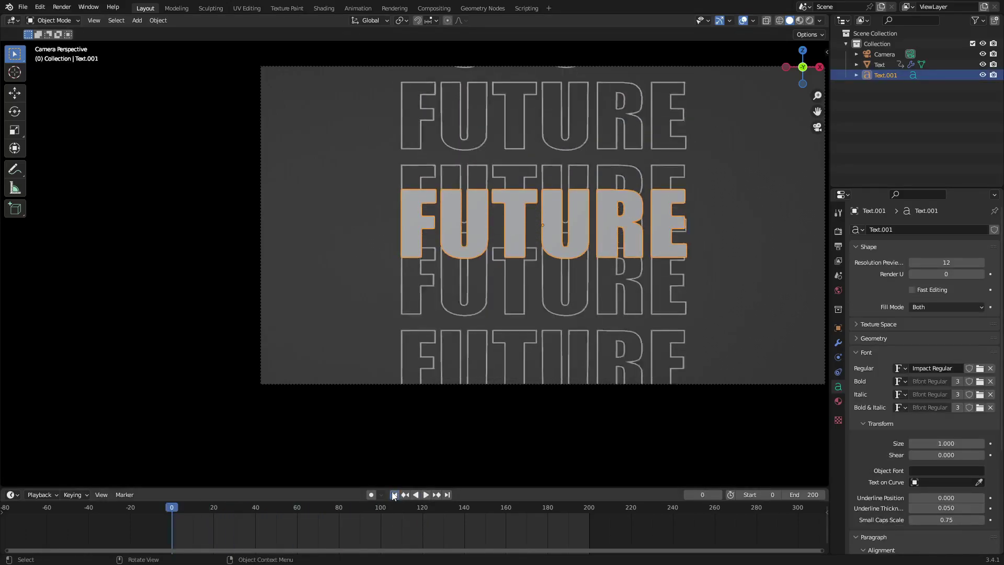
key("g")
key("z")
left_click(615, 240)
Fine-adjust the solid text by about -0.0006 m along Z so its upper edge matches the outlined letters.
scroll(413, 256, "up", 6)
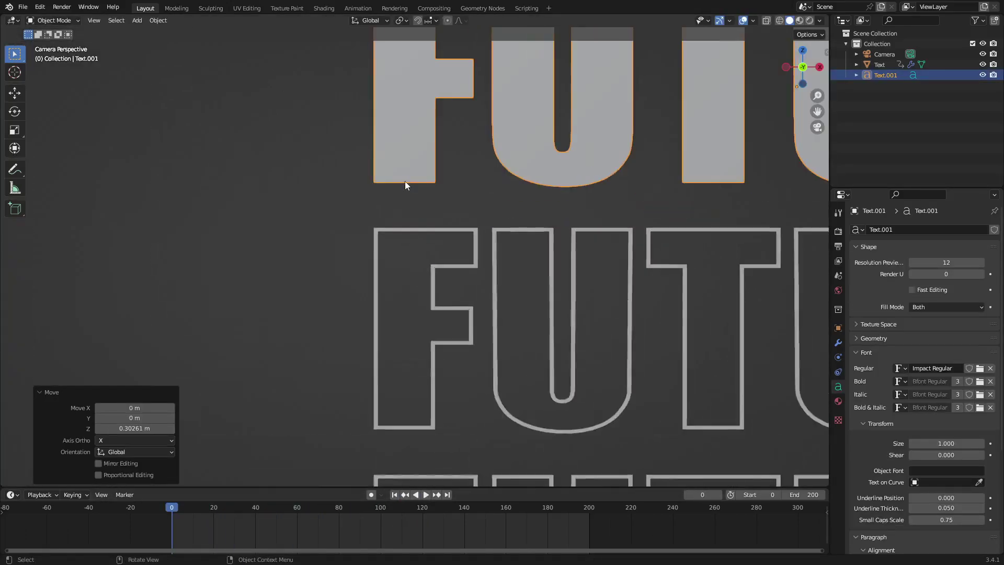
middle_click_drag(405, 181, 492, 357, "shift")
scroll(482, 196, "up", 5)
key("g")
key("z")
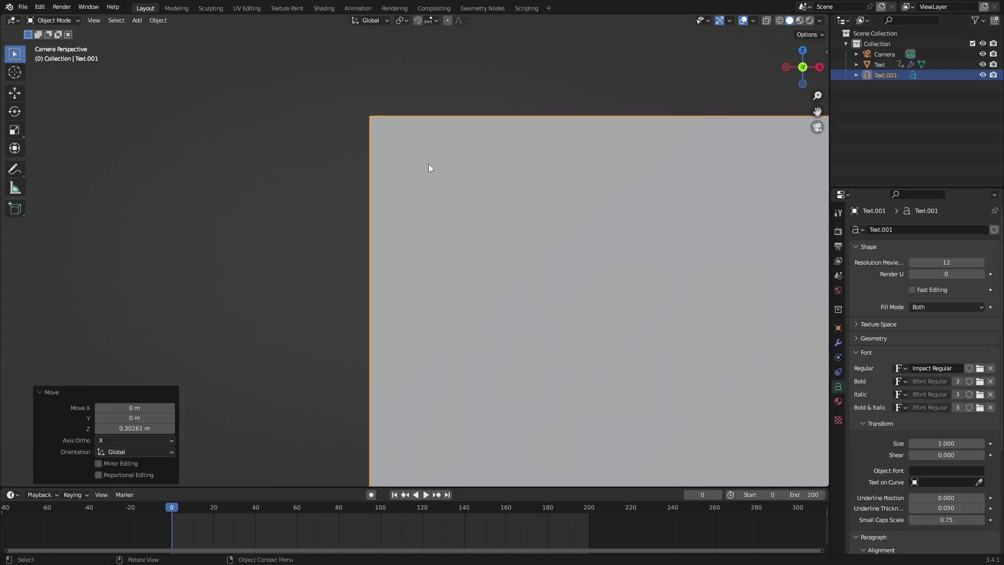
left_click(558, 199)
Move the solid FUTURE text about -0.008 m along Y so it sits just in front of the outlines.
scroll(559, 201, "down", 6)
middle_click_drag(555, 209, 512, 268)
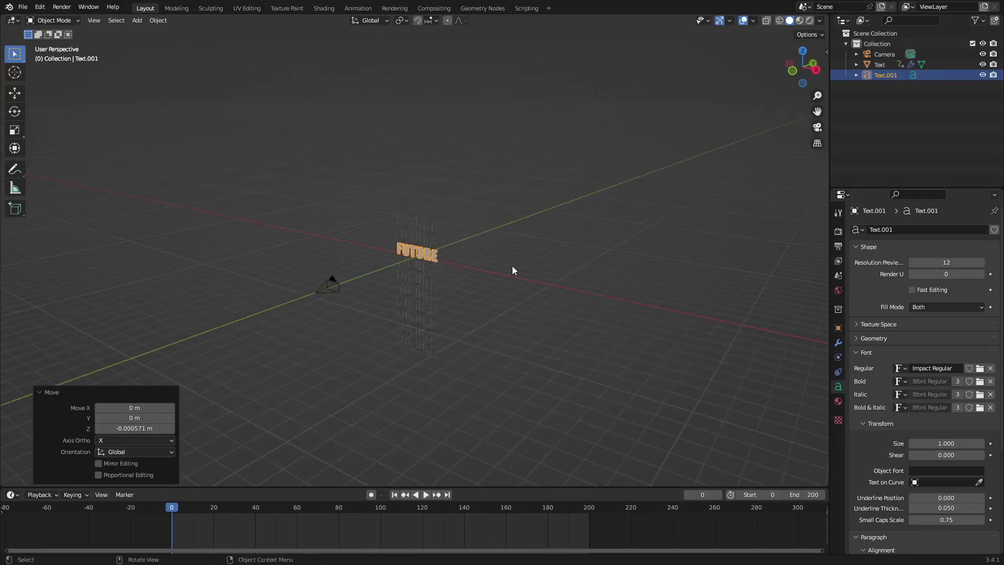
scroll(529, 275, "up", 10)
middle_click_drag(563, 289, 511, 276)
scroll(511, 276, "up", 4)
middle_click_drag(608, 209, 572, 242, "shift")
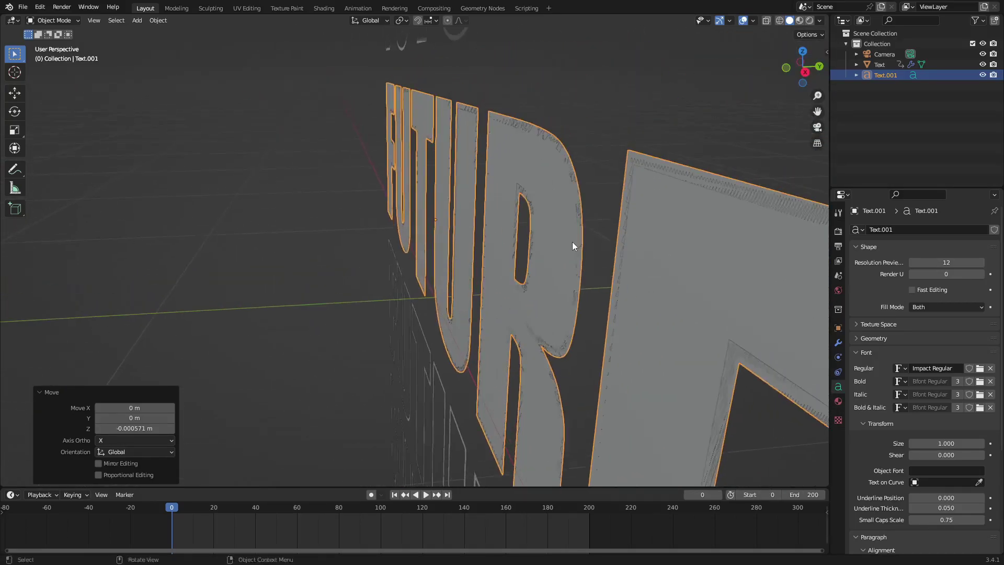
key("g")
key("y")
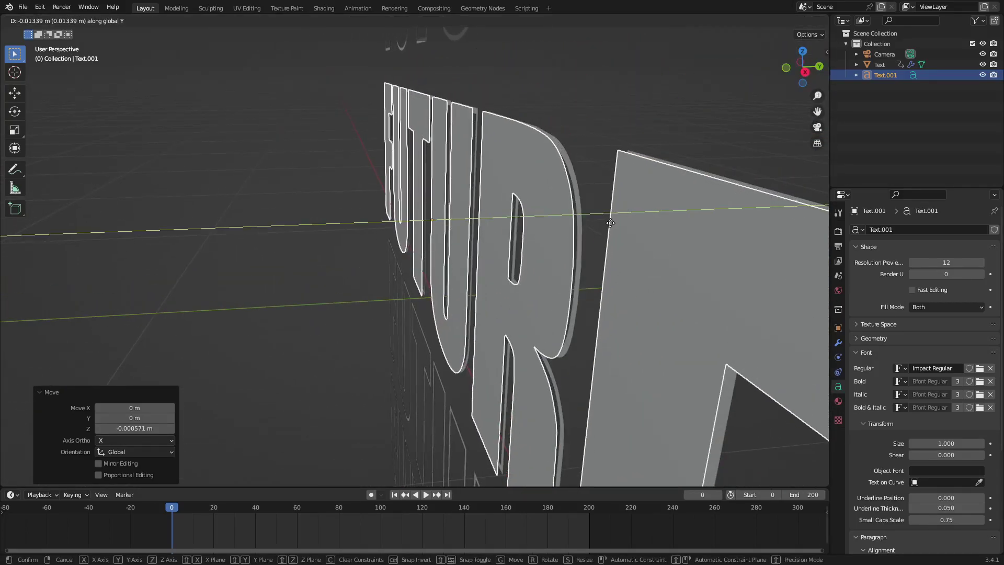
left_click(613, 226)
Select the camera, set its lens type to Orthographic, and inspect the text alignment through the camera.
middle_click_drag(613, 226, 515, 236)
scroll(471, 241, "down", 10)
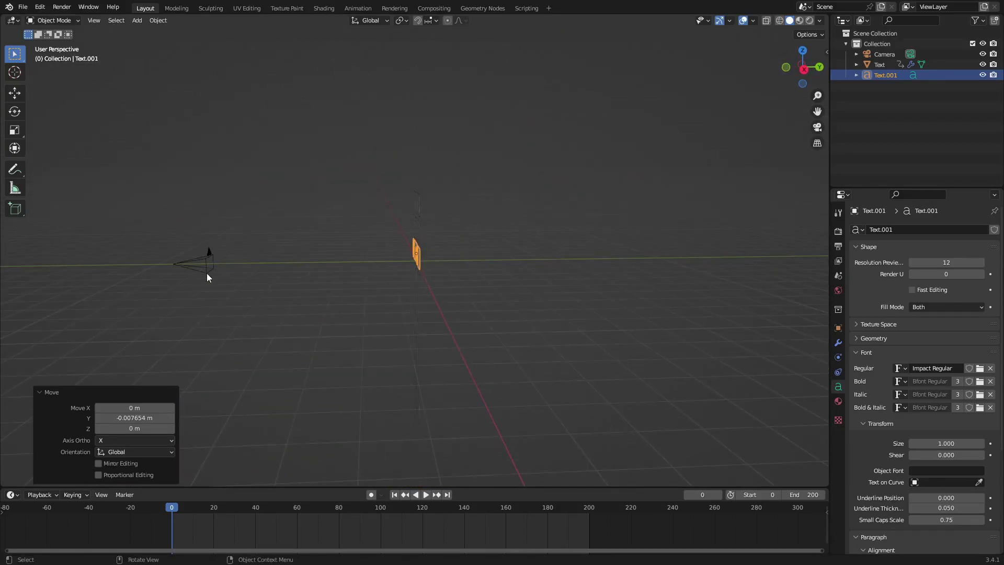
left_click(208, 272)
left_click(943, 261)
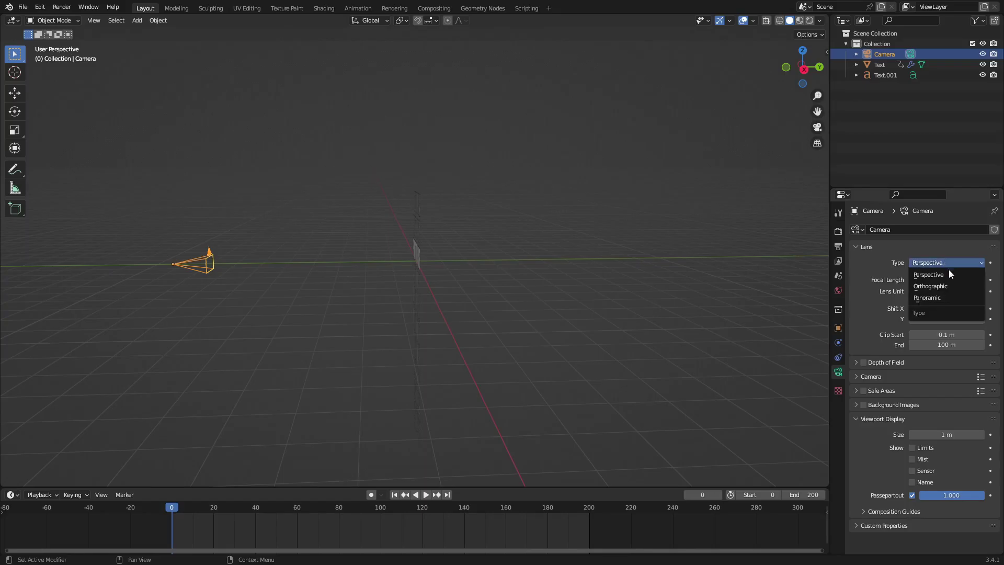
left_click(956, 284)
middle_click_drag(429, 252, 506, 249)
scroll(506, 252, "up", 4)
key("KP_0")
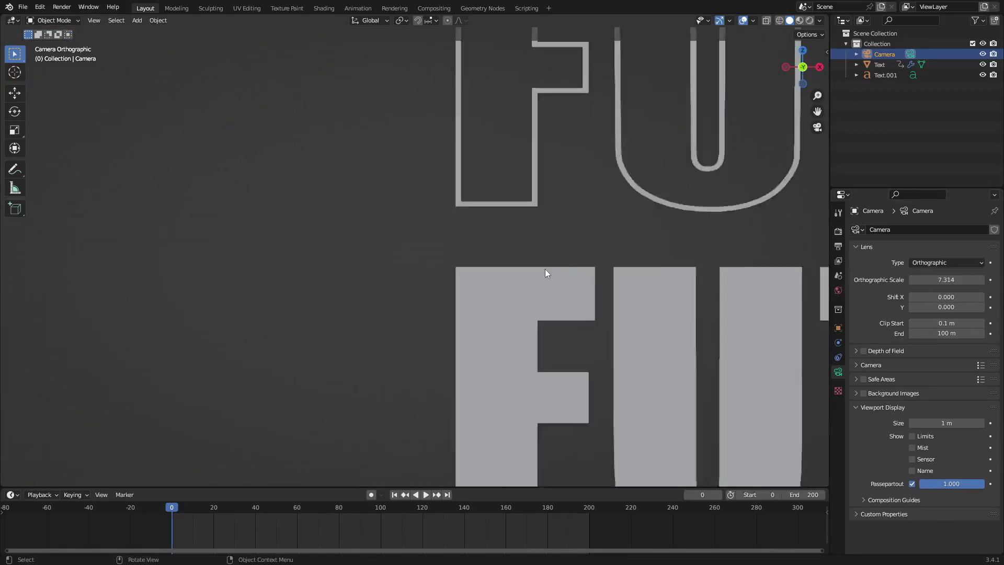
scroll(545, 272, "down", 12)
scroll(539, 296, "up", 4)
Parent the solid FUTURE text to the outlined FUTURE stack using the Object option.
middle_click_drag(546, 294, 369, 229, "shift")
left_click(384, 246)
left_click(475, 362, "shift")
middle_click_drag(475, 362, 495, 325)
key("ctrl+p")
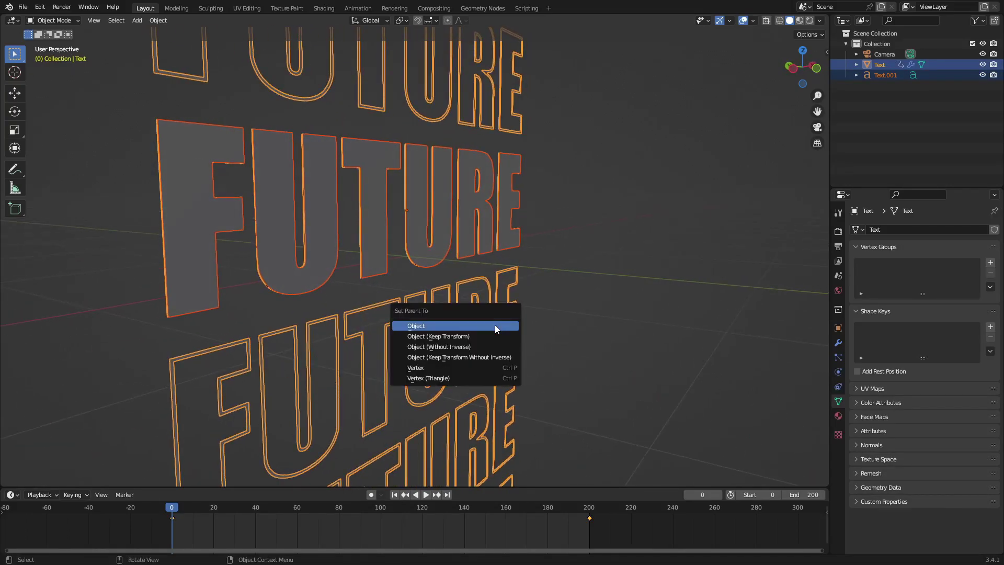
left_click(495, 324)
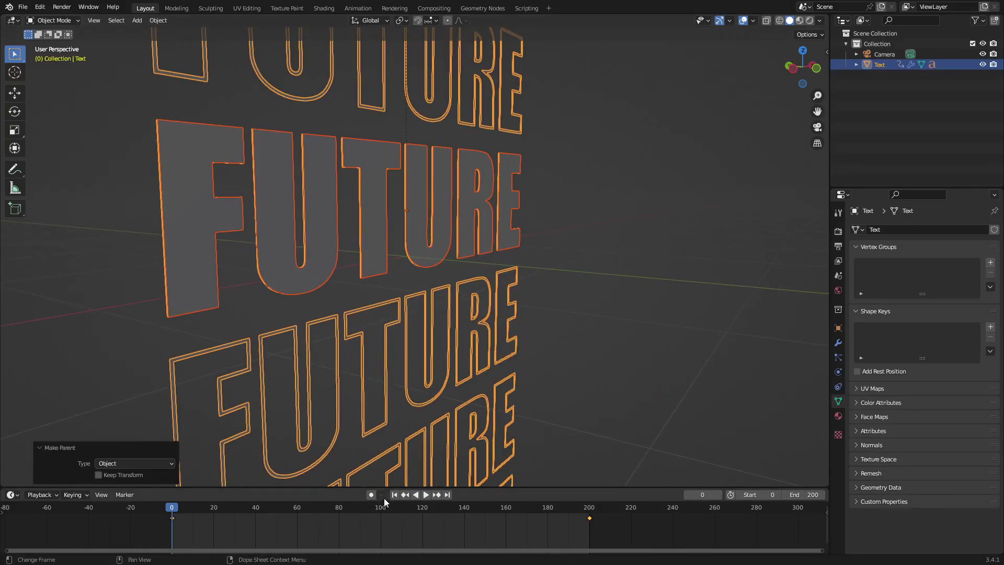
Deselect everything, play the animation through the camera to check the parented text, and stop playback.
left_click(482, 428)
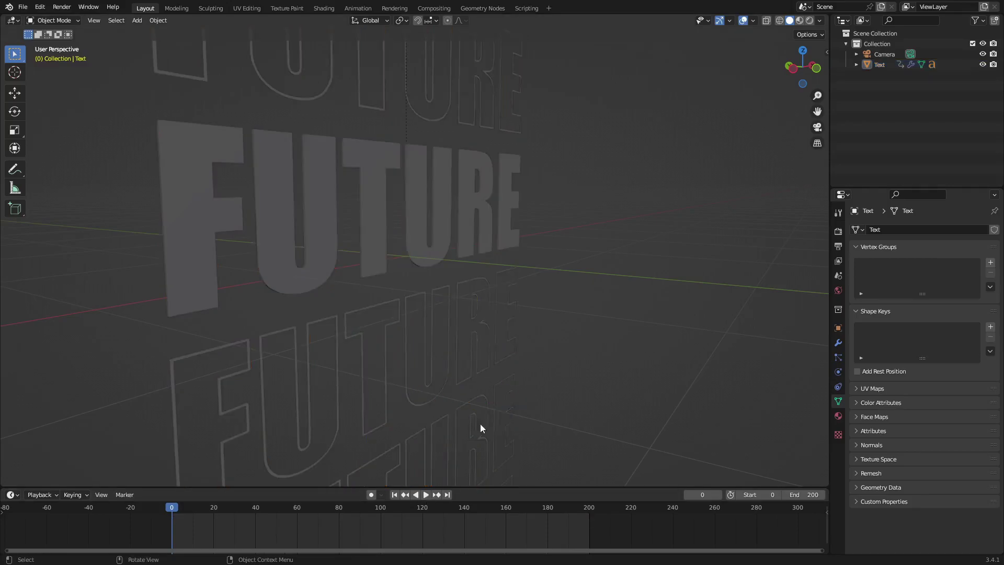
left_click(426, 495)
key("KP_0")
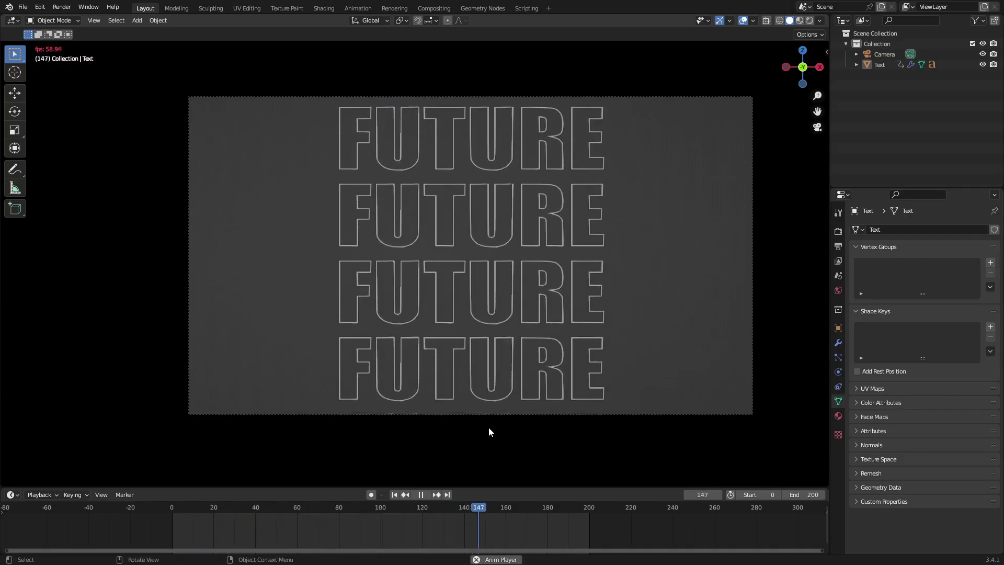
left_click(420, 495)
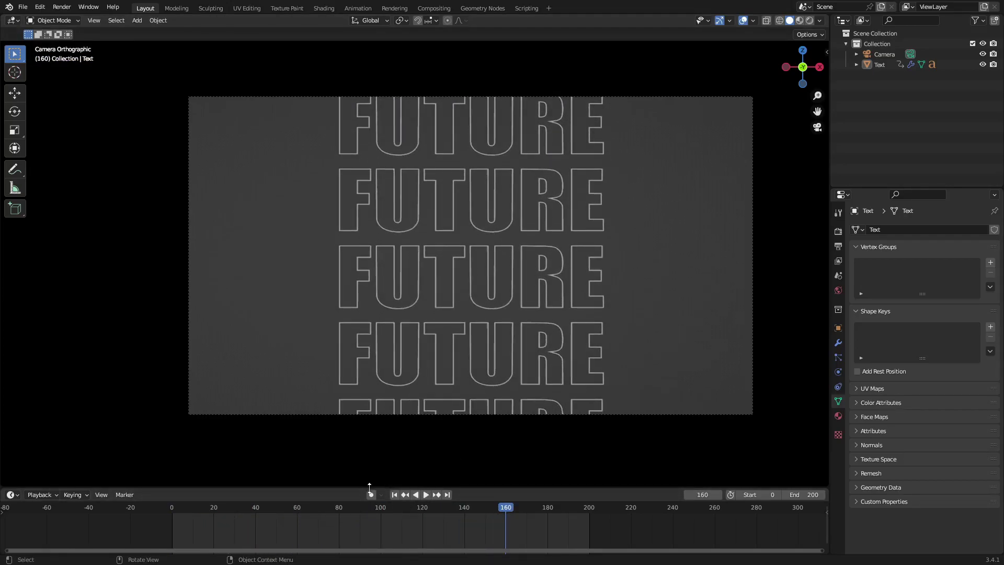
Scrub and play the animation while viewing the solid FUTURE text and the outlined stack from an angled perspective.
left_click_drag(285, 509, 305, 501)
key("space")
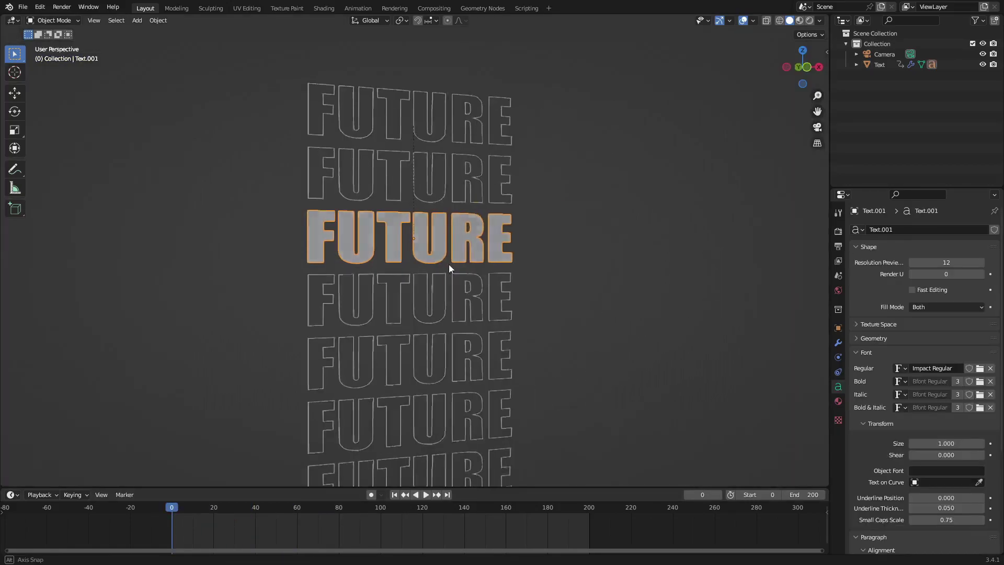
middle_click_drag(449, 264, 479, 270)
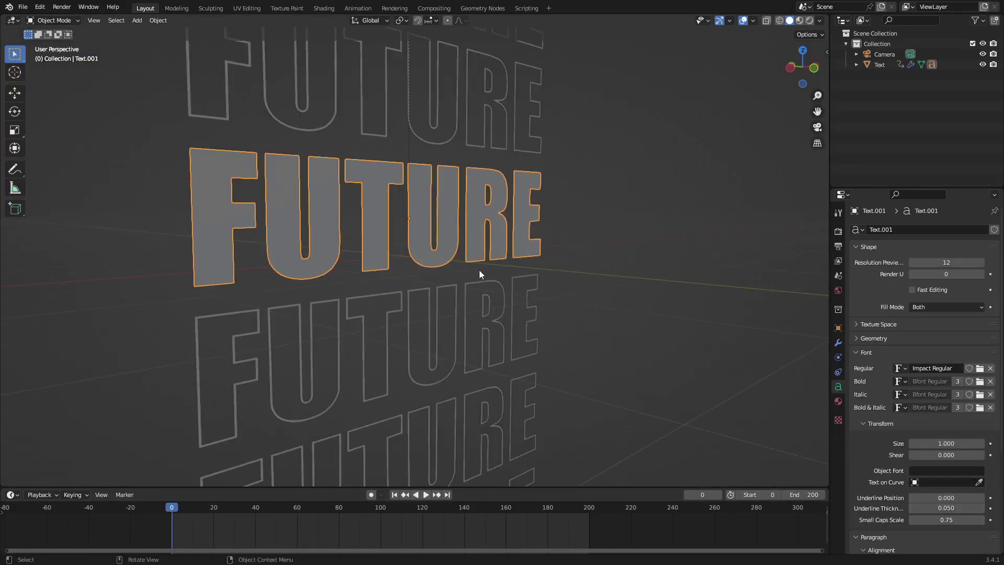
left_click(427, 495)
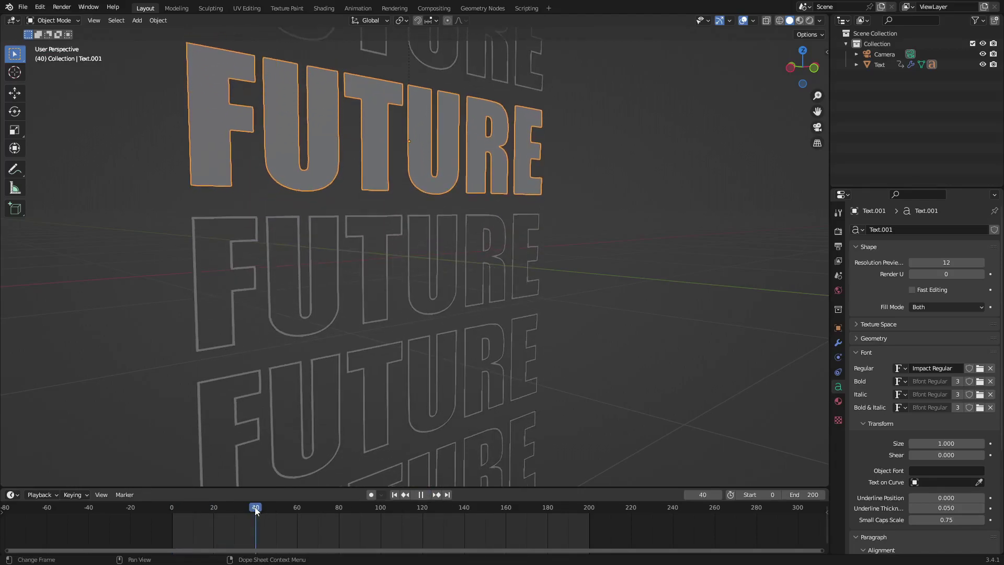
Insert a Scale keyframe on the solid FUTURE text at frame 40, viewed through the camera.
key("KP_0")
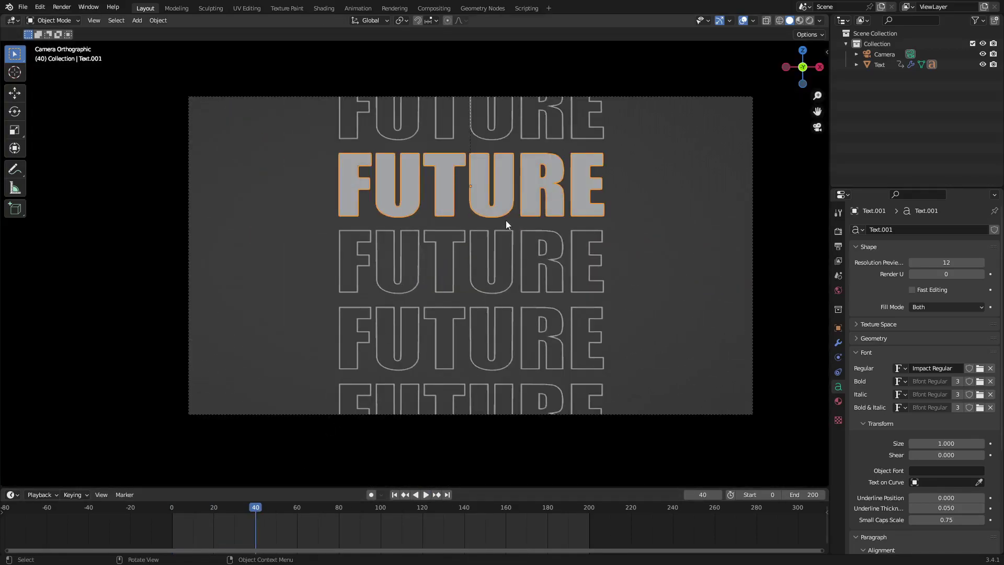
key("i")
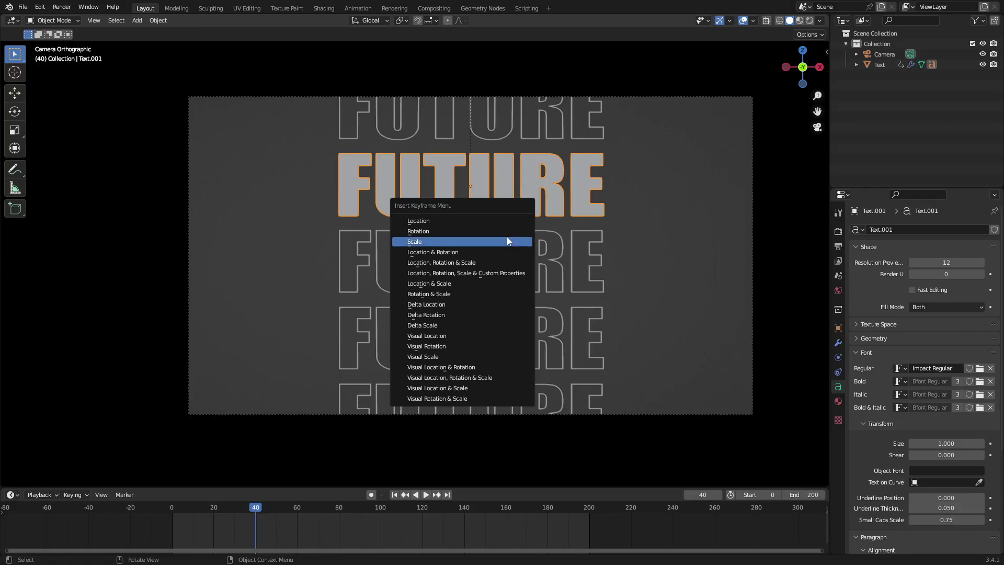
left_click(506, 241)
scroll(247, 513, "up", 3)
scroll(447, 246, "up", 4)
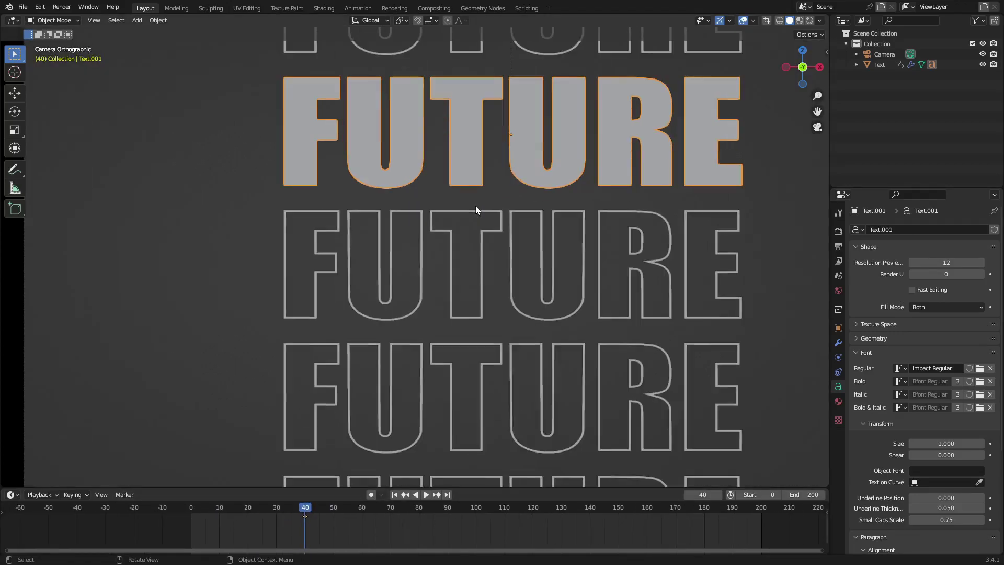
mouse_move(338, 534)
middle_mouse_down()
mouse_move(328, 552)
mouse_move(317, 549)
middle_mouse_up()
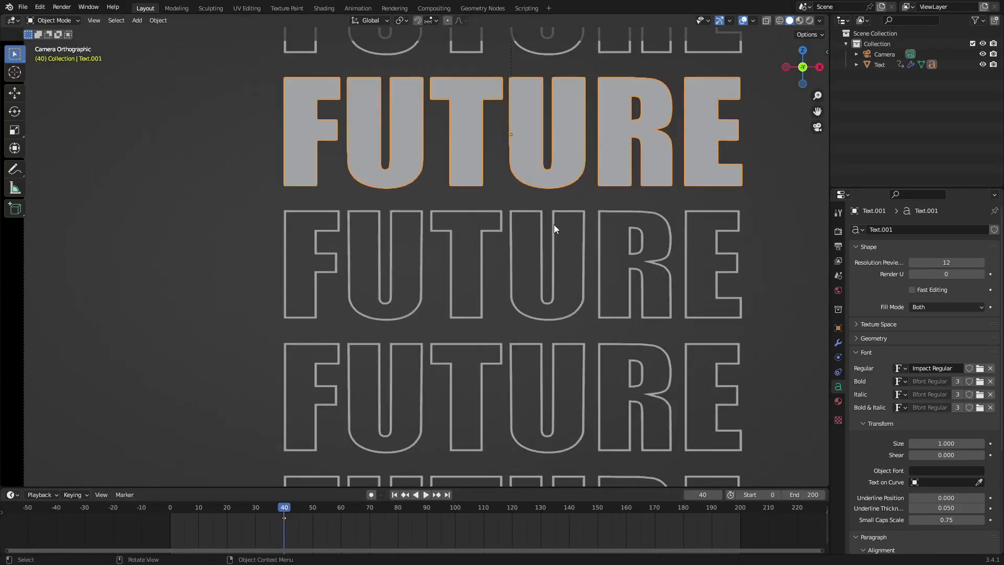
key("i")
left_click(485, 214)
Advance to frame 41, scale the solid FUTURE text to 0, and insert a Scale keyframe there.
key("Right")
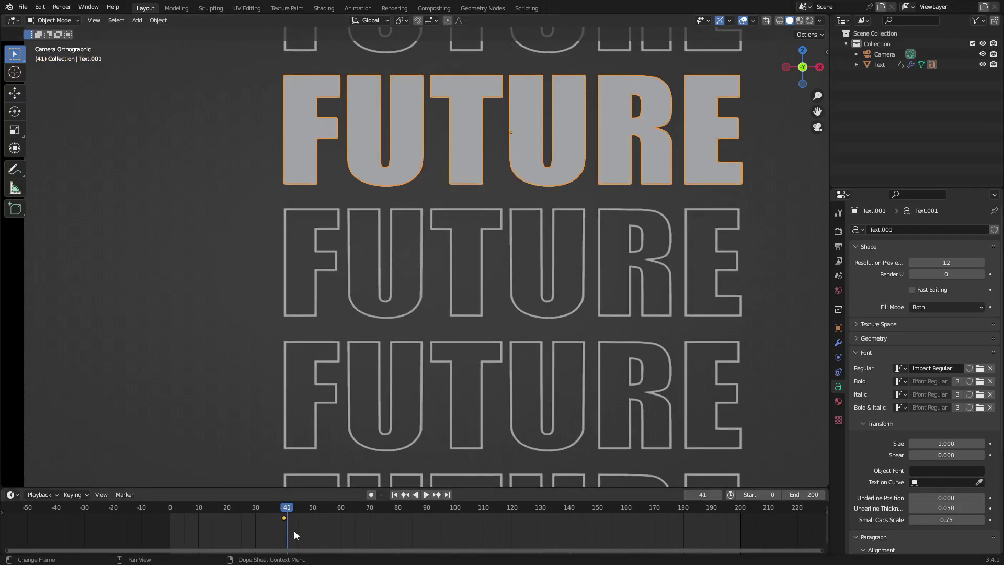
type("s")
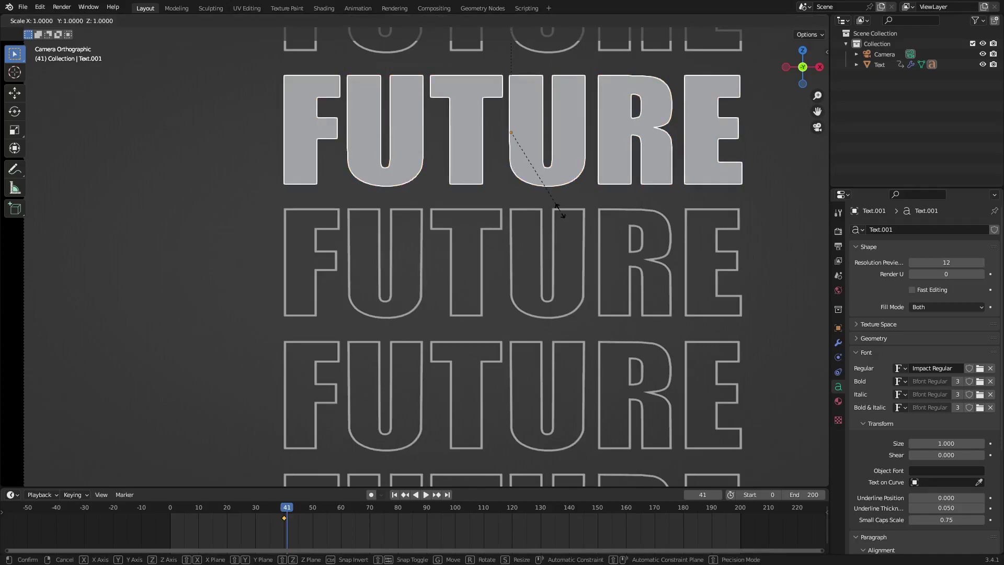
type("0")
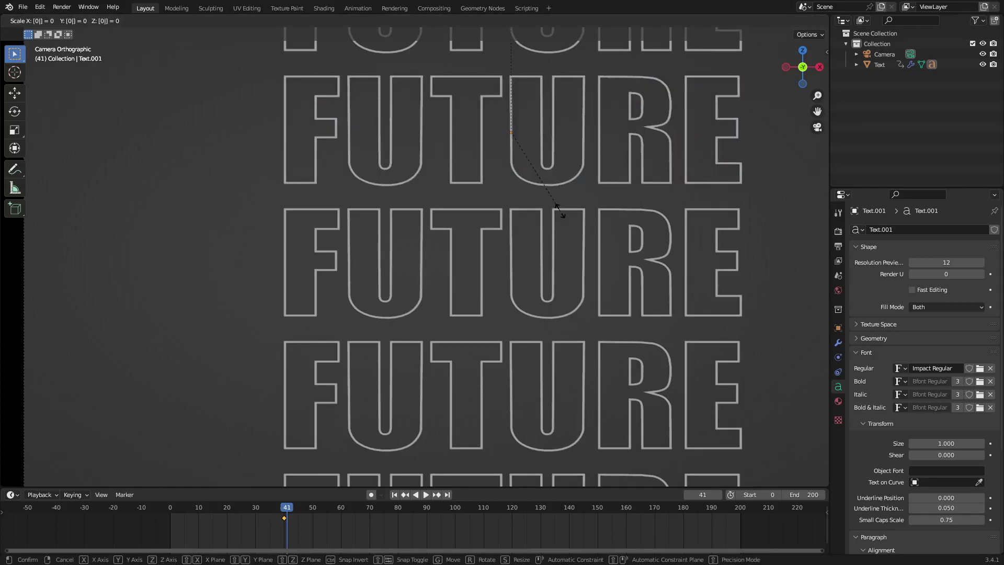
key("Return")
key("i")
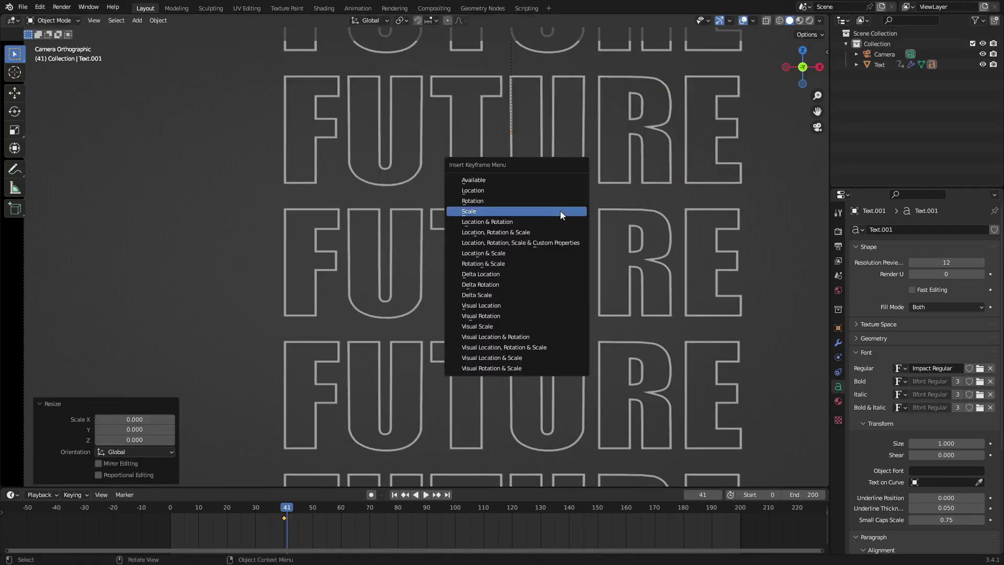
left_click(508, 211)
Play the animation twice from frame 26 to check how the solid text vanishes after frame 40.
left_click(243, 509)
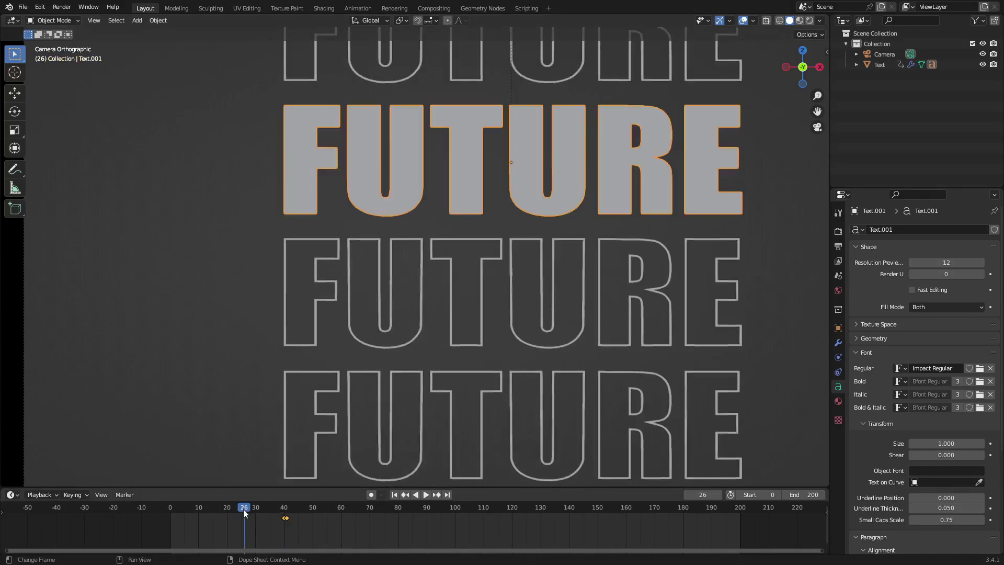
key("space")
key("space")
left_click(243, 510)
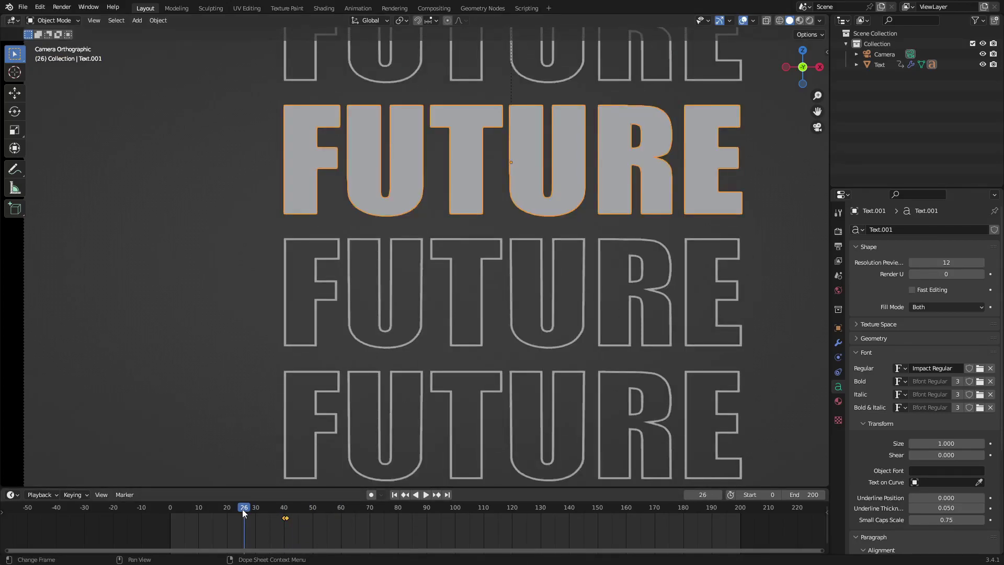
key("space")
key("space")
scroll(308, 522, "down", 3)
scroll(395, 351, "down", 3)
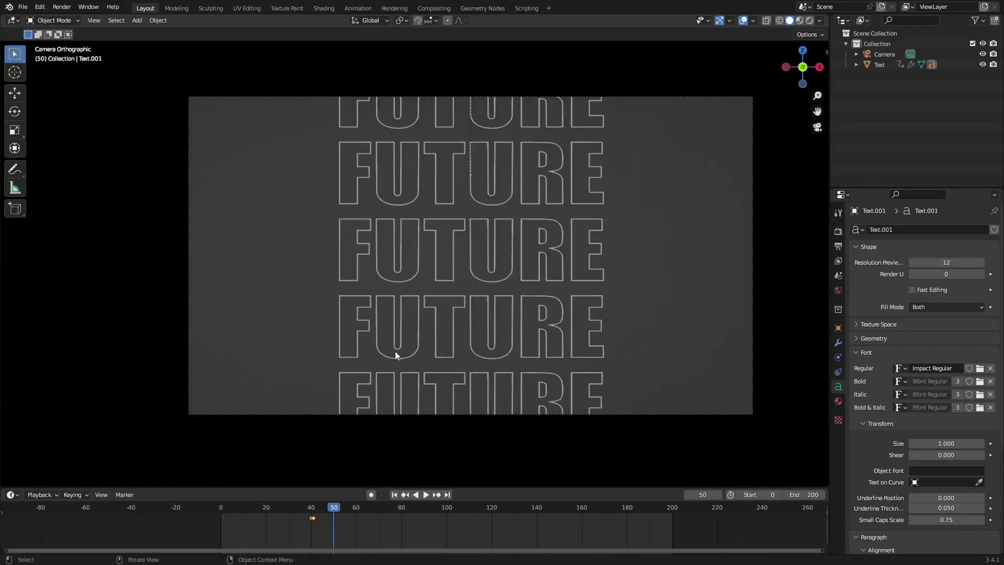
scroll(395, 350, "up", 2)
scroll(296, 522, "up", 11)
middle_click_drag(296, 522, 452, 527, "shift")
scroll(333, 531, "up", 4)
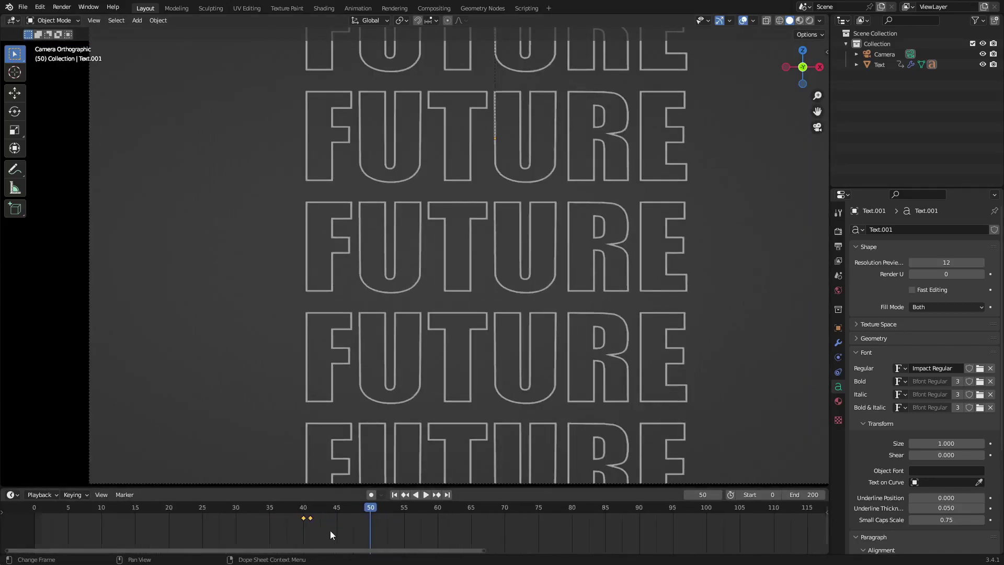
key("shift+d")
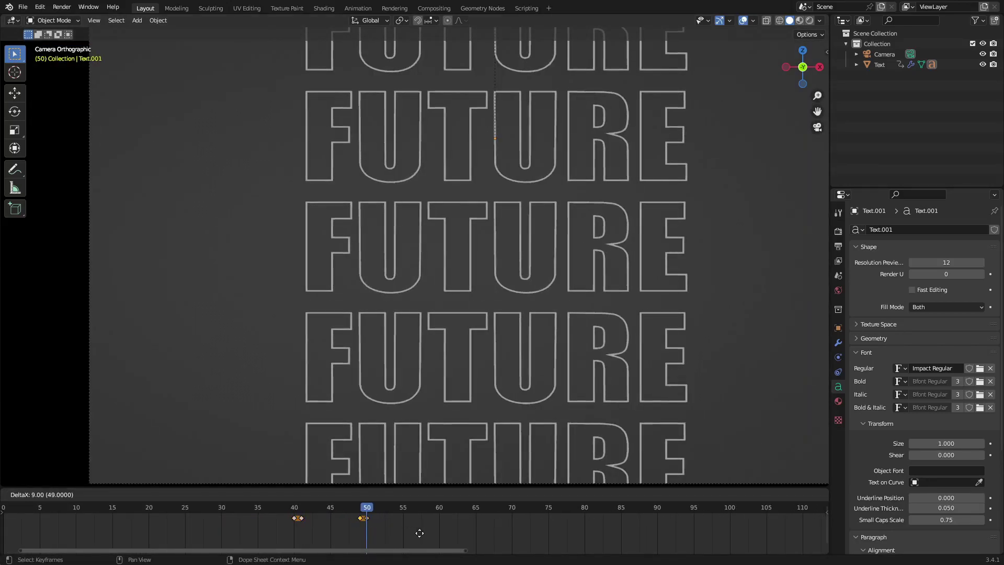
left_click(410, 533)
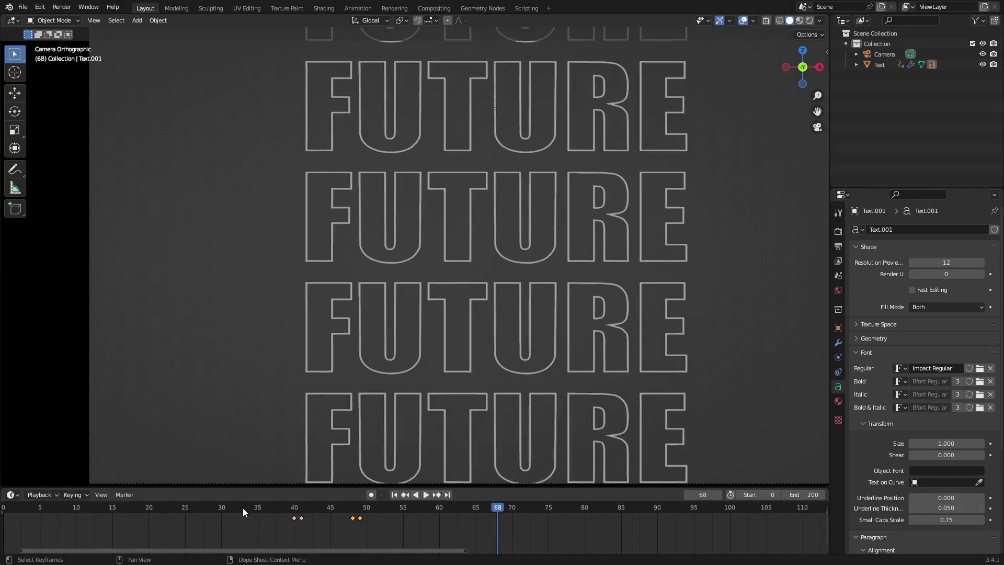
left_click(309, 505)
key("Delete")
Duplicate the full-size Scale keyframe from frame 40 to frame 42.
left_click_drag(377, 520, 302, 509)
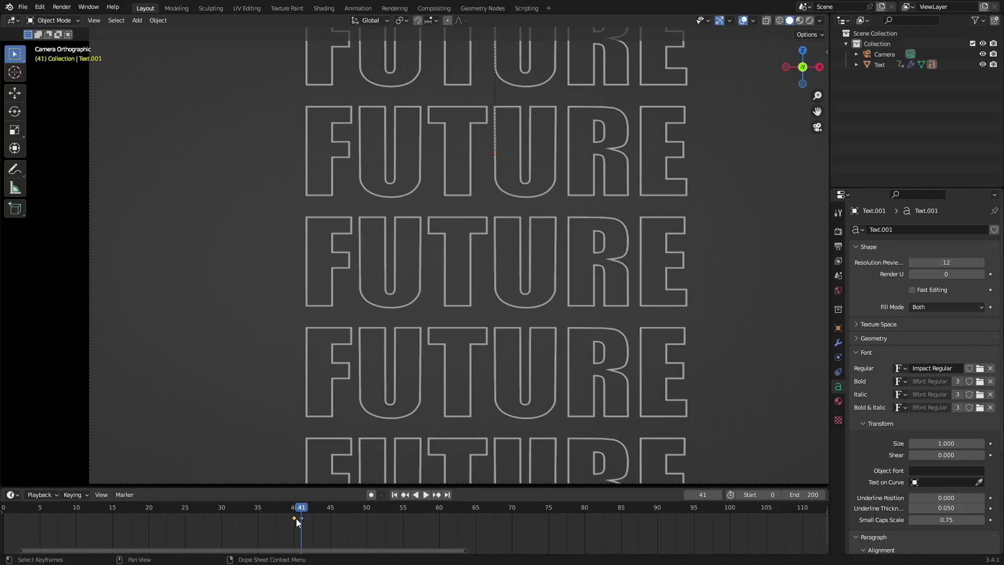
left_click(294, 511)
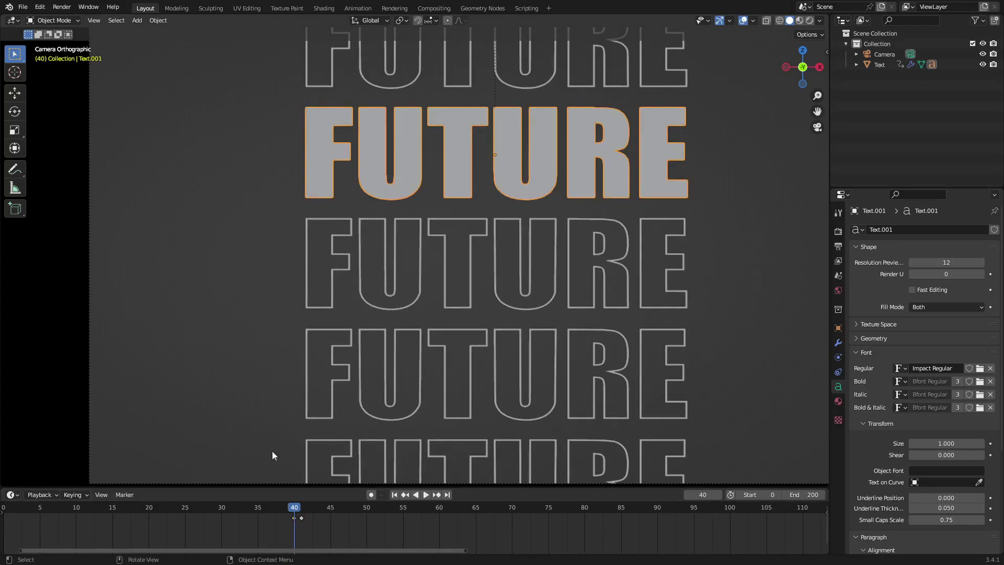
left_click_drag(294, 519, 294, 518)
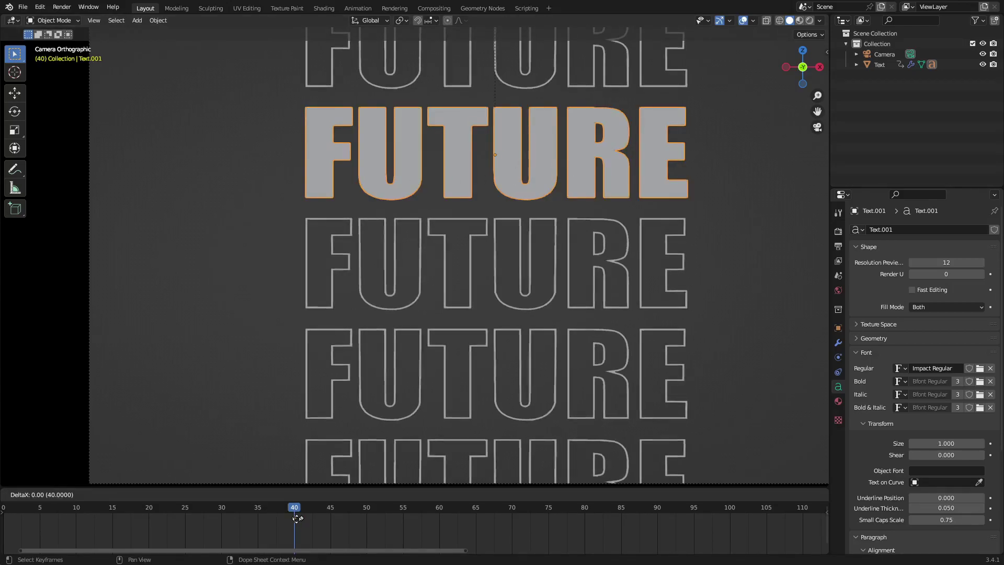
left_click(299, 519)
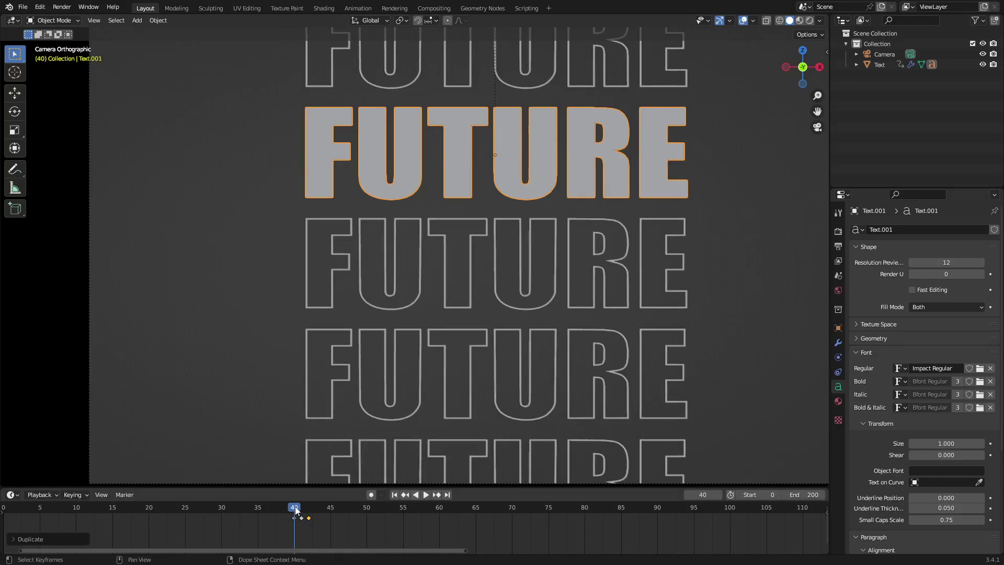
Check the solid text's visibility at frames 41 and 42, and play the animation to review the flicker.
middle_click_drag(295, 510, 334, 526, "ctrl")
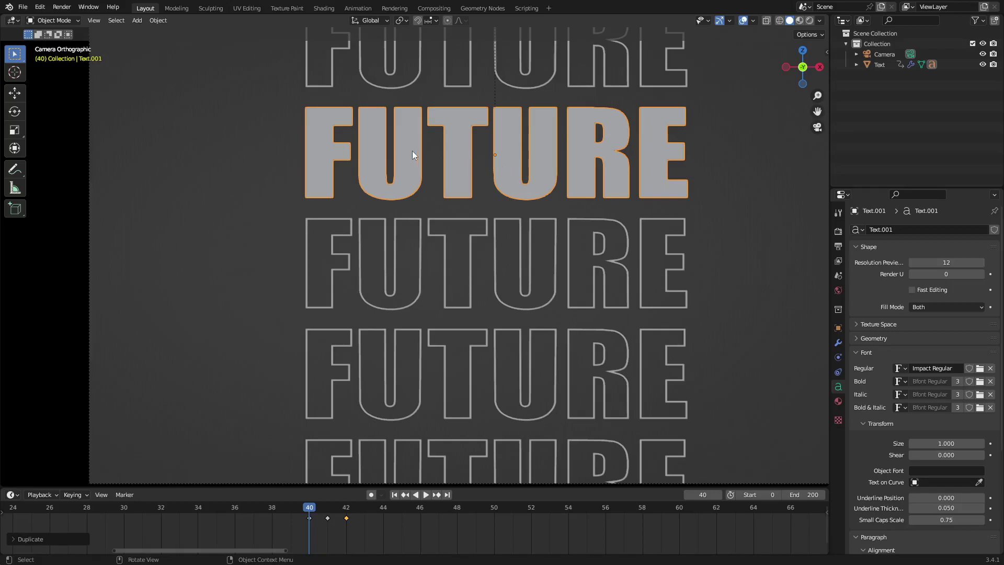
left_click(327, 506)
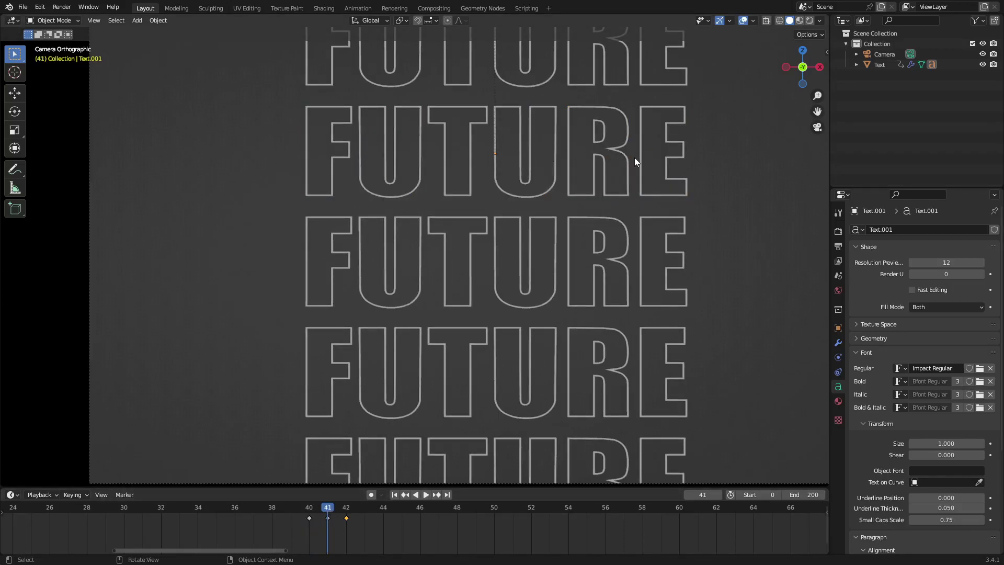
left_click(339, 505)
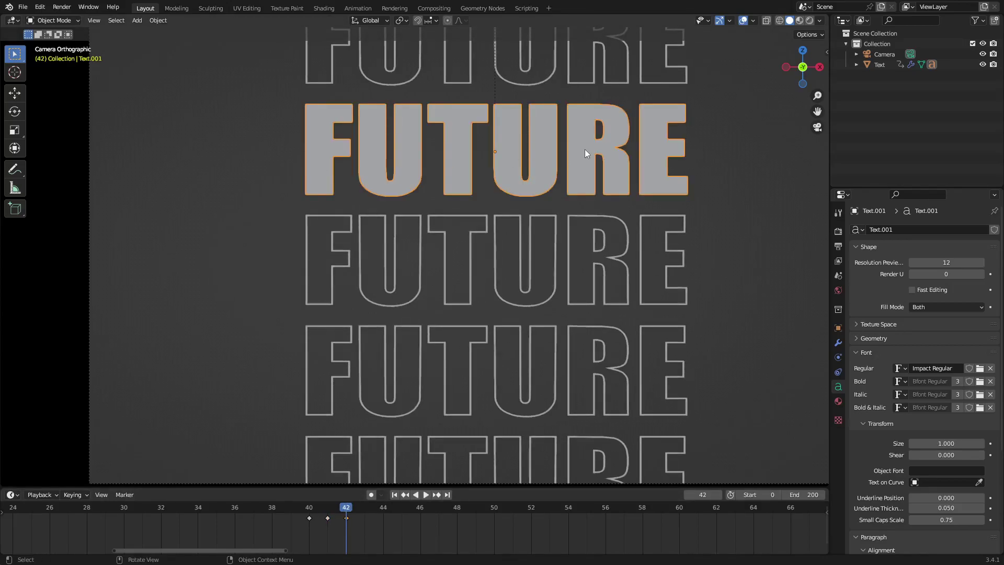
scroll(353, 526, "down", 3)
key("space")
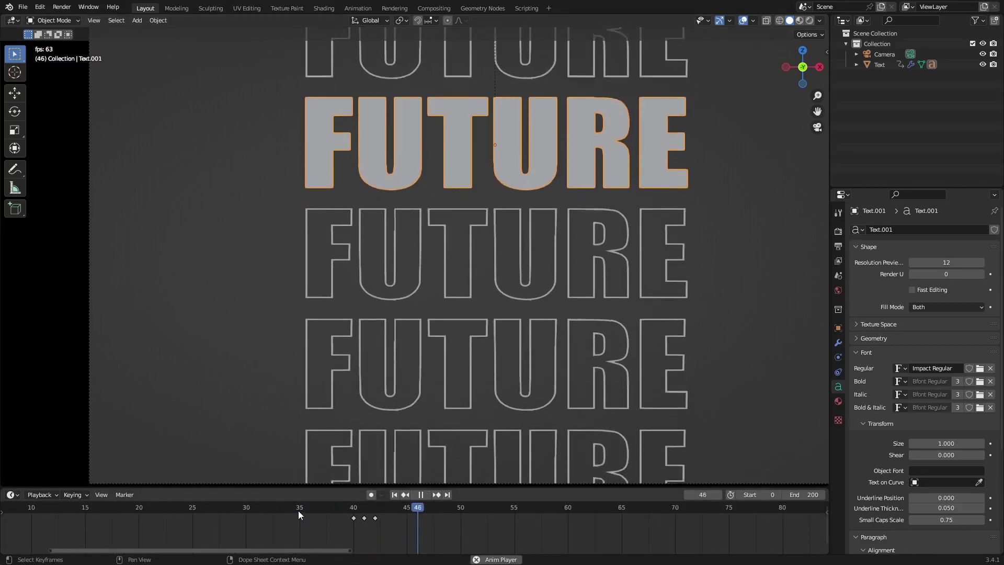
left_click(298, 511)
Move the Scale keyframe at frame 42 to frame 50 to lengthen the time the solid text stays hidden.
scroll(384, 525, "down", 4)
middle_click_drag(413, 524, 333, 503)
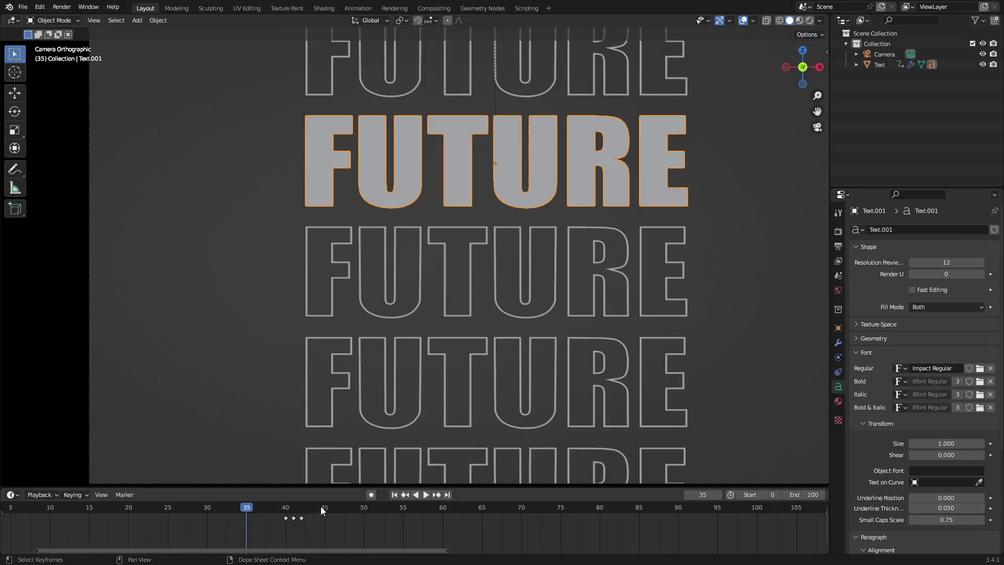
scroll(303, 520, "up", 3)
left_click(328, 520)
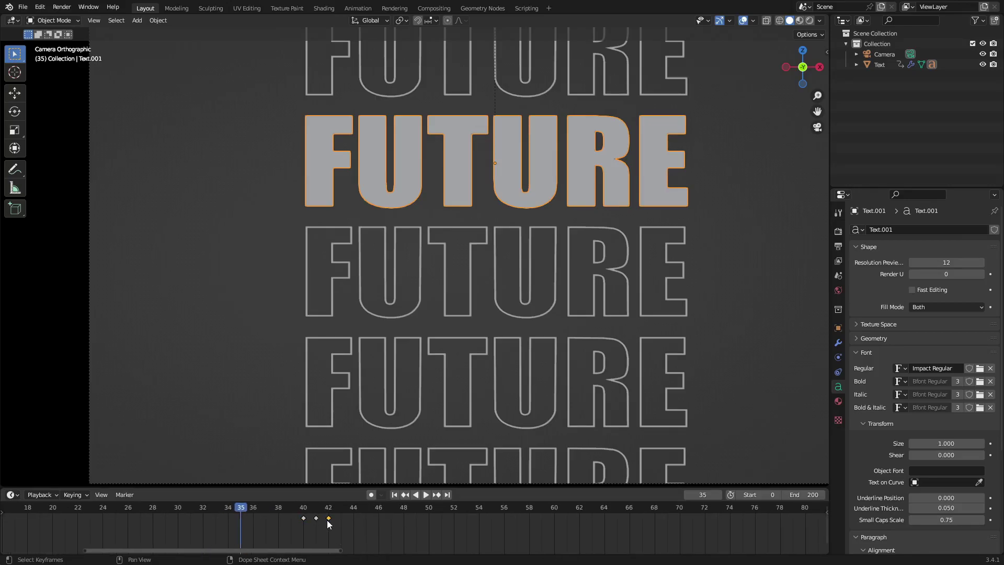
key("g")
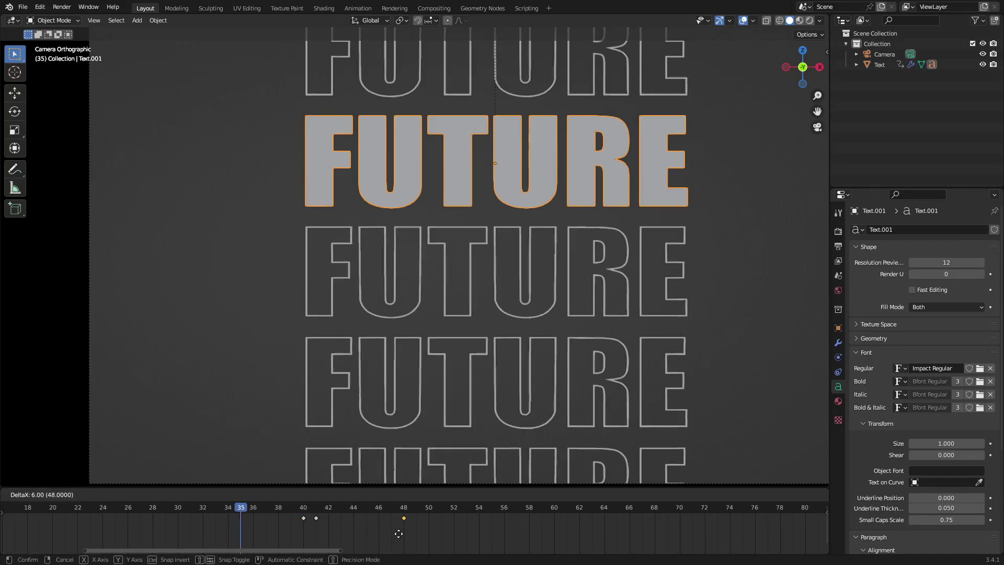
left_click(427, 532)
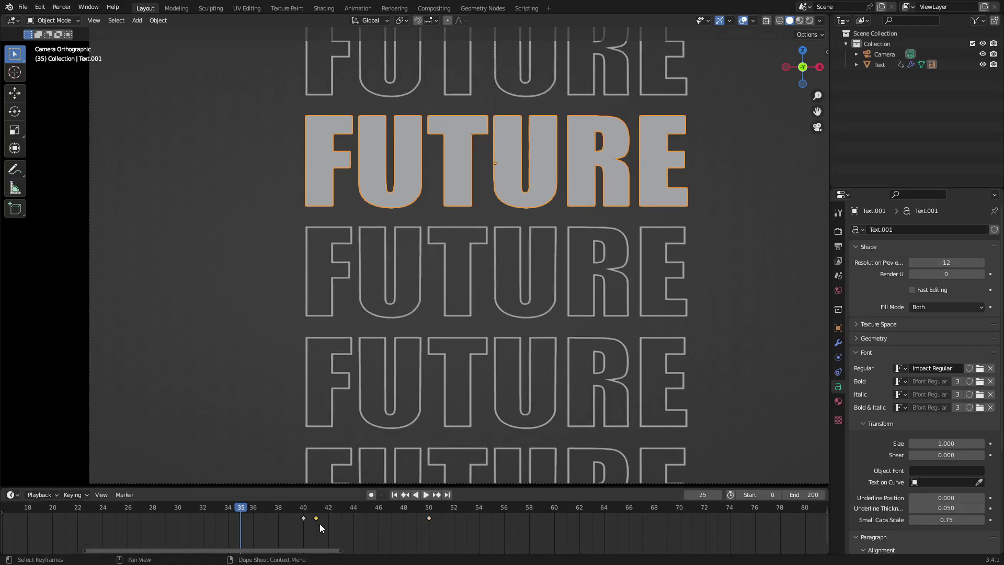
Duplicate the zero-scale keyframe from frame 41 to frame 49 and play the animation to check the blink.
left_click(317, 509)
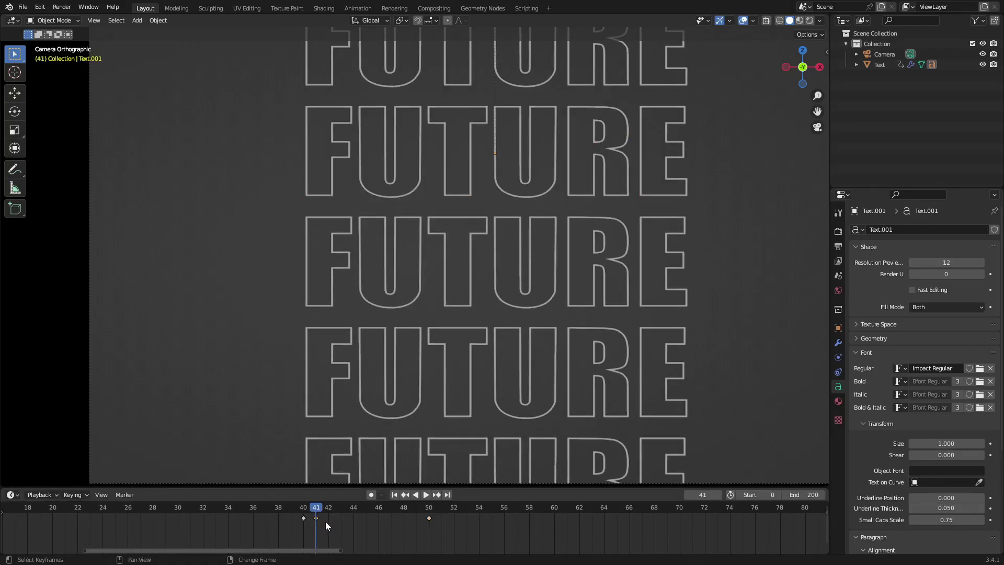
key("shift+d")
left_click(426, 519)
left_click(272, 510)
key("space")
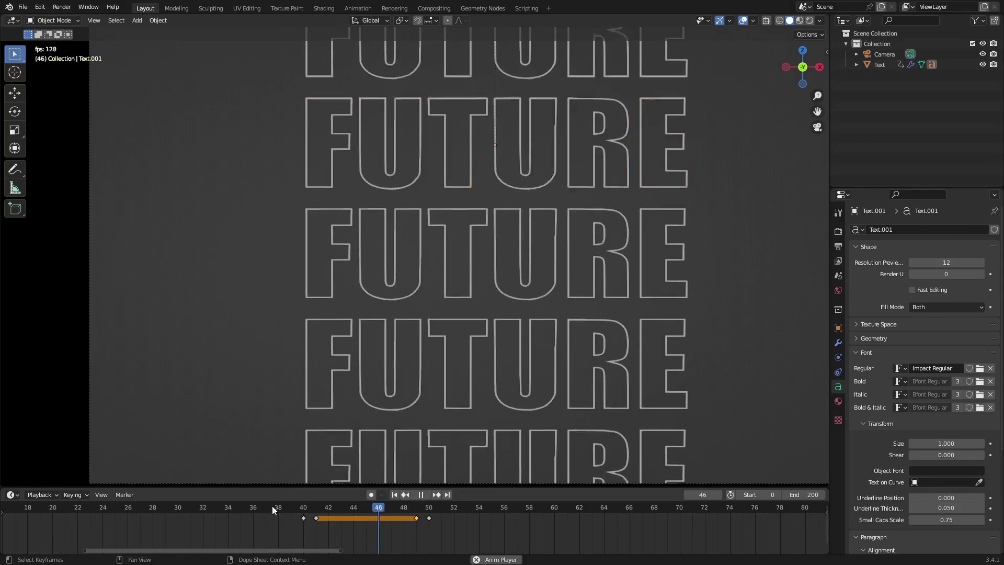
key("space")
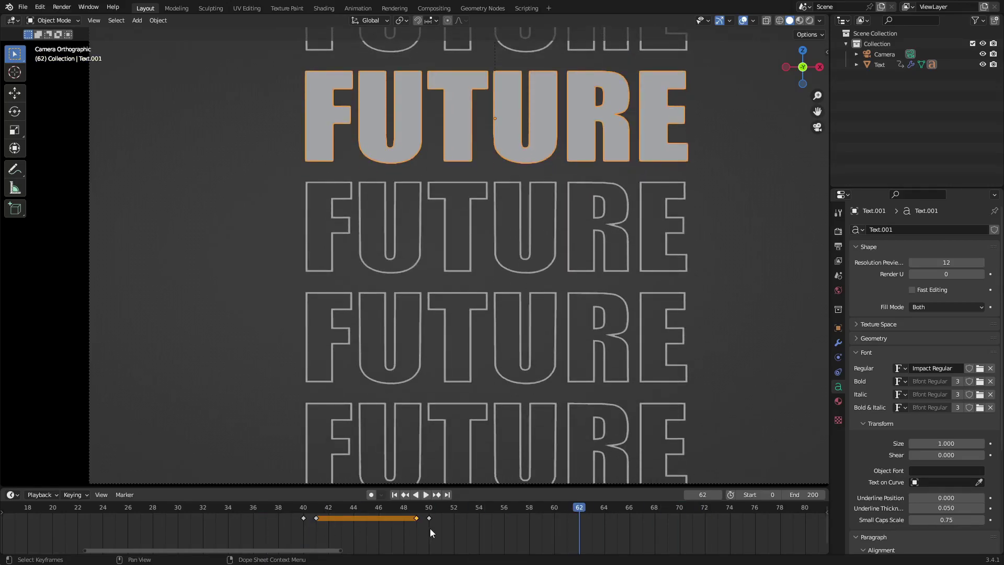
Duplicate the solid text's four Scale keyframes so that the copied blink starts at frame 50.
scroll(438, 526, "down", 2)
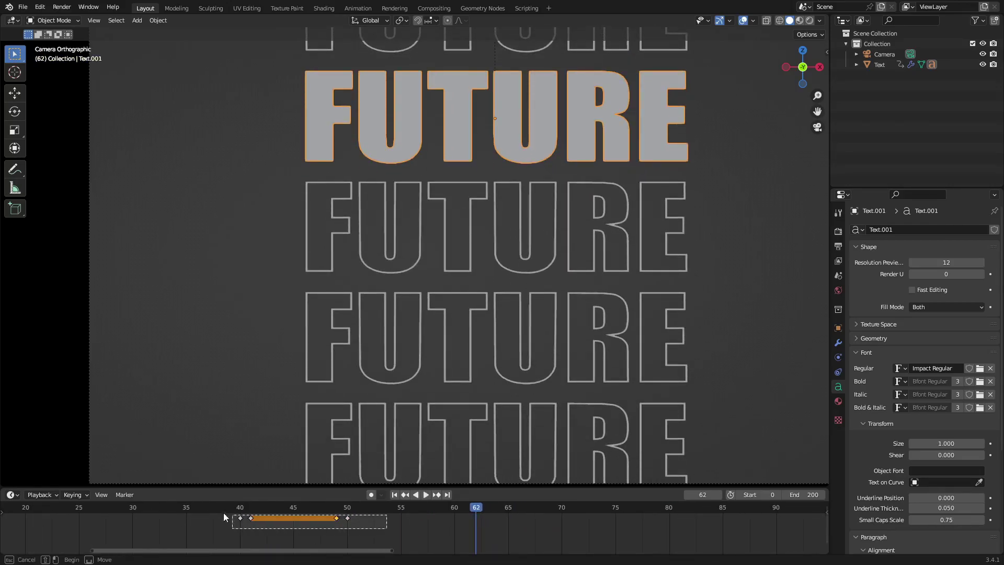
mouse_move(224, 513)
left_mouse_down()
mouse_move(372, 536)
mouse_move(231, 513)
left_mouse_up()
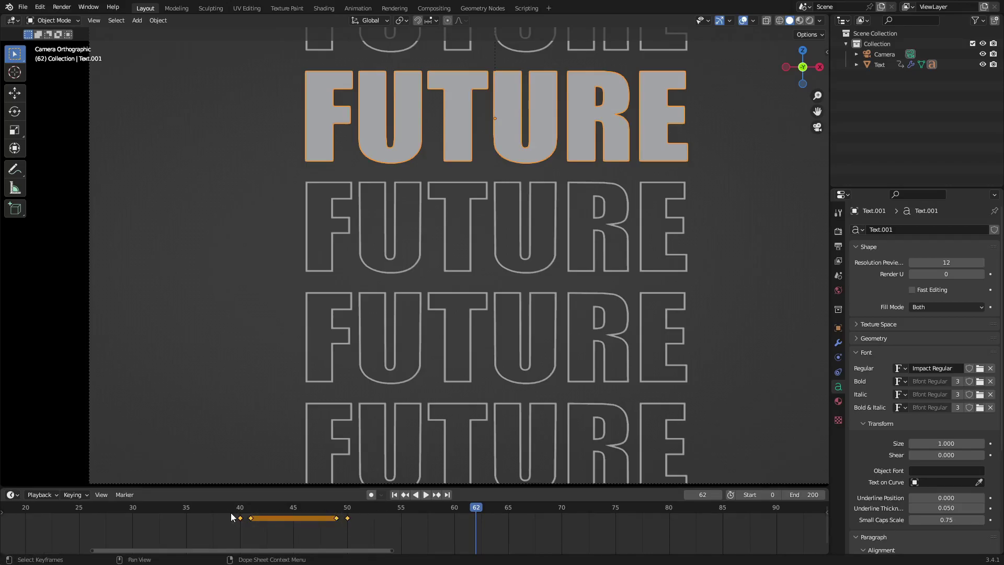
key("shift+d")
left_click(323, 510)
key("g")
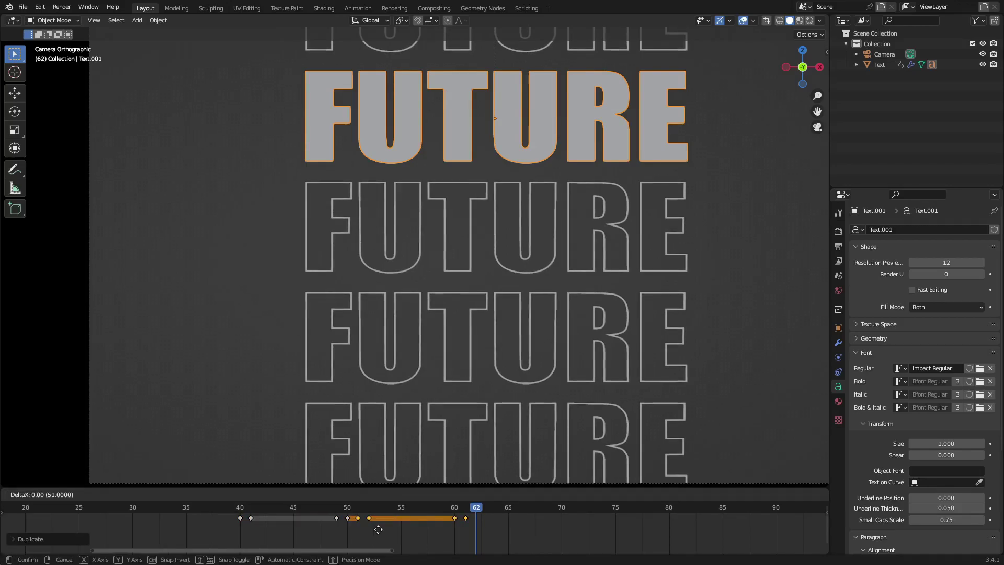
left_click(369, 529)
Play the animation from before frame 40 to review the repeated blink.
left_click(293, 505)
key("space")
left_click(213, 508)
left_click_drag(214, 509, 206, 508)
key("space")
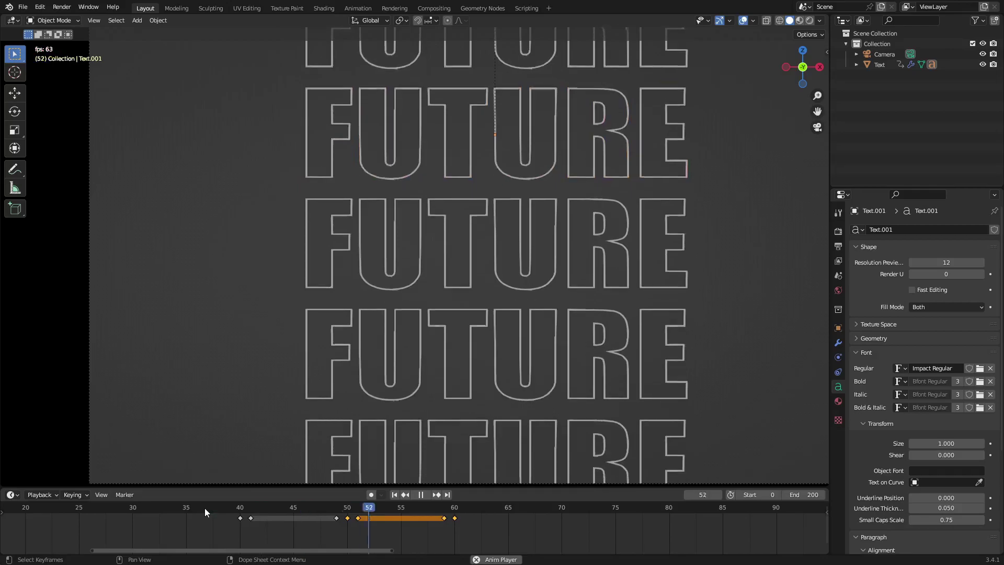
key("Escape")
key("ctrl+z")
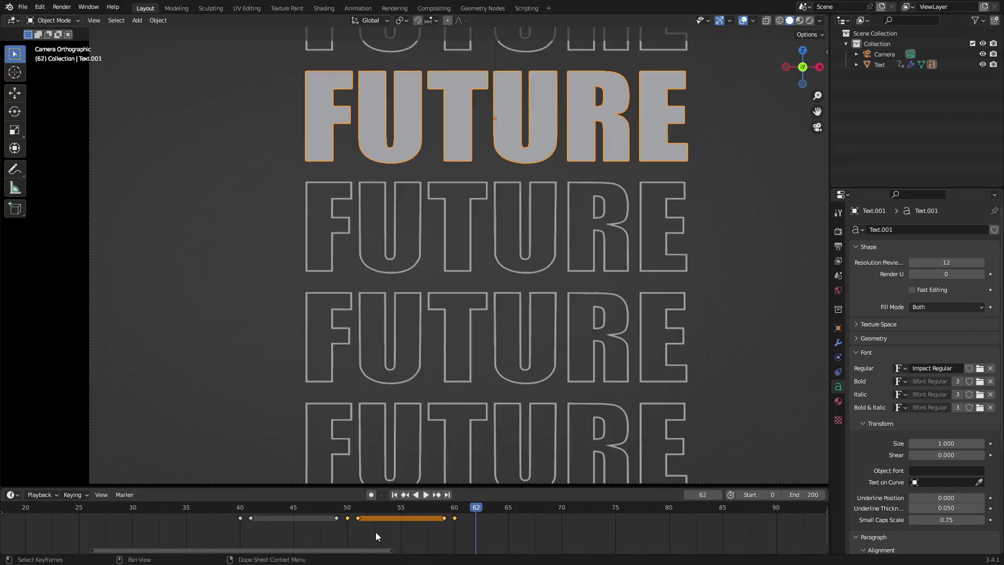
Move the copied blink's keyframes to start at frame 52 and play the animation from frame 40.
key("g")
left_click(393, 535)
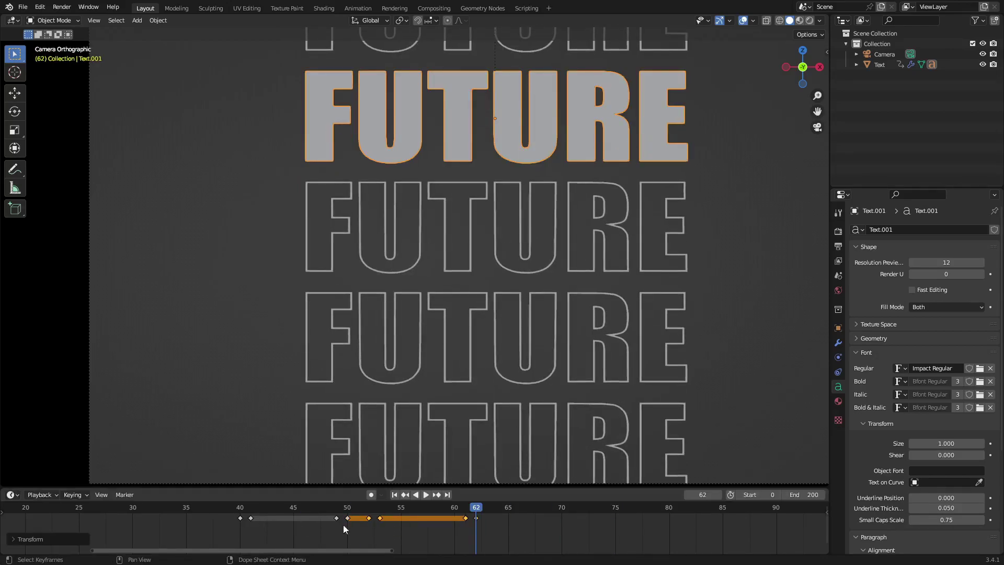
left_click(240, 508)
key("space")
scroll(197, 507, "down", 3)
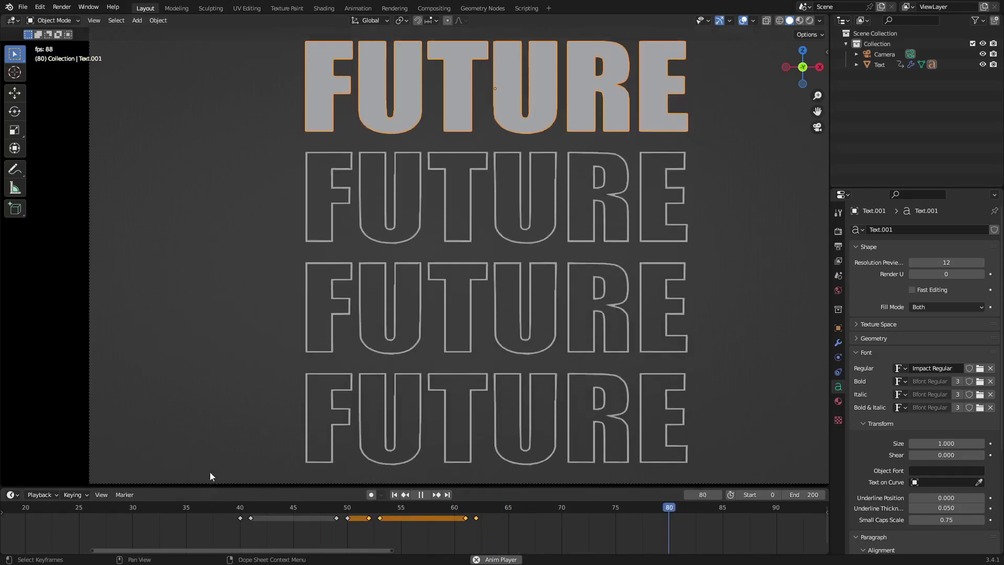
Try duplicating both blinks' keyframes with the copy starting at frame 109, and review the playback in the camera view.
key("KP_0")
key("space")
key("Home")
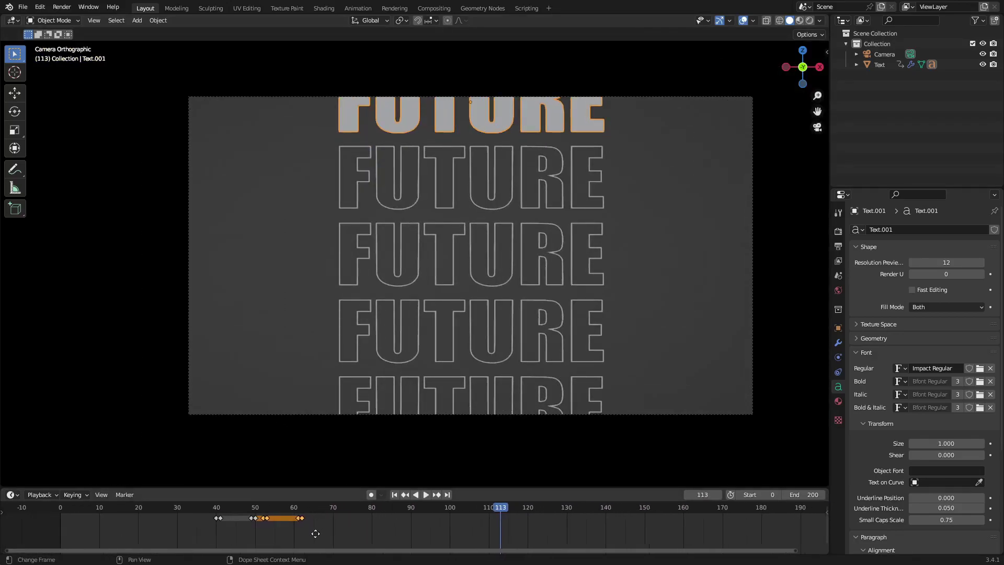
left_click_drag(314, 534, 171, 520)
key("shift+d")
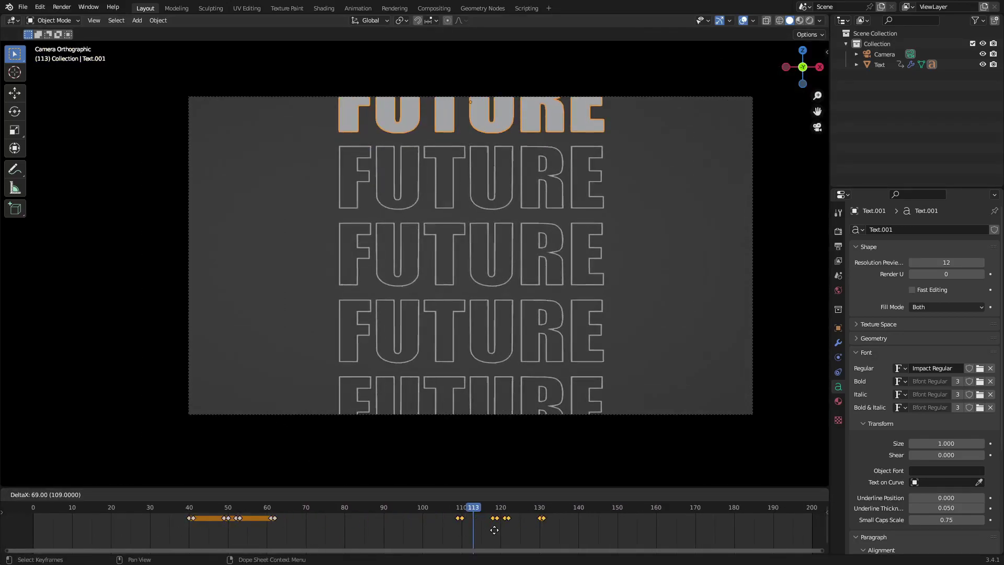
left_click(494, 531)
left_click(162, 504)
key("space")
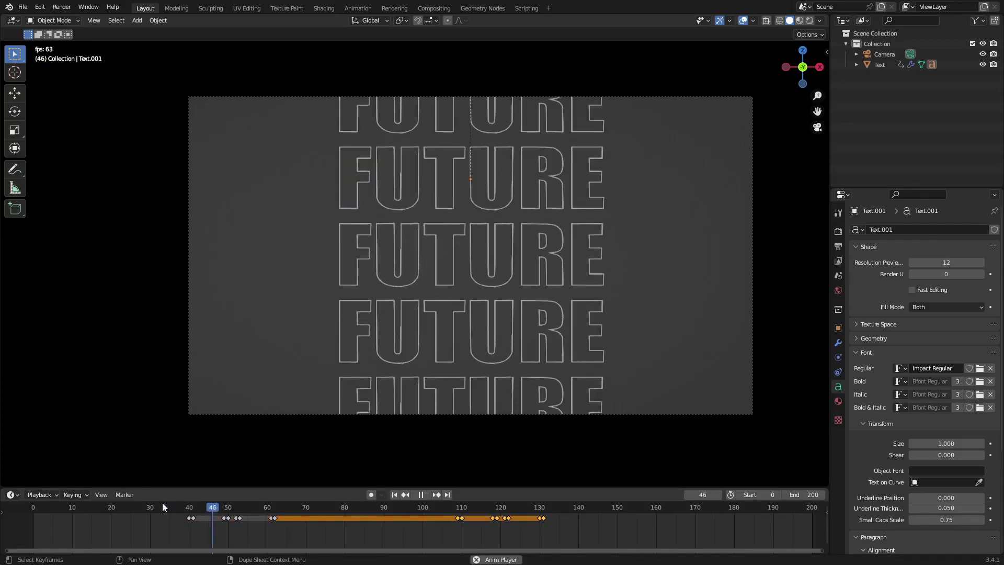
left_click(188, 370)
key("space")
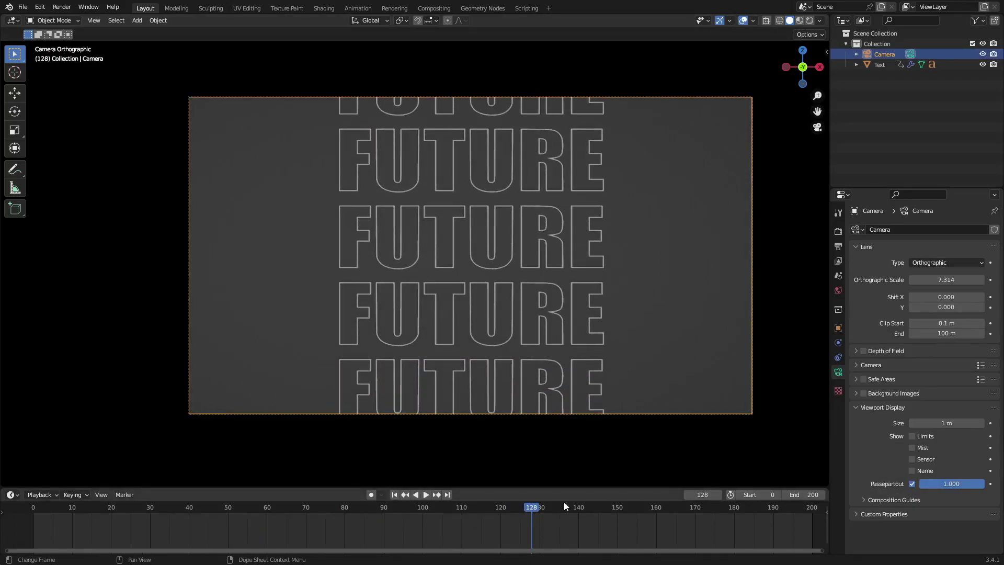
Try moving the duplicated pair of blinks to start at frame 82, and play the animation to check the timing.
left_click(487, 273)
middle_click_drag(415, 466, 458, 116)
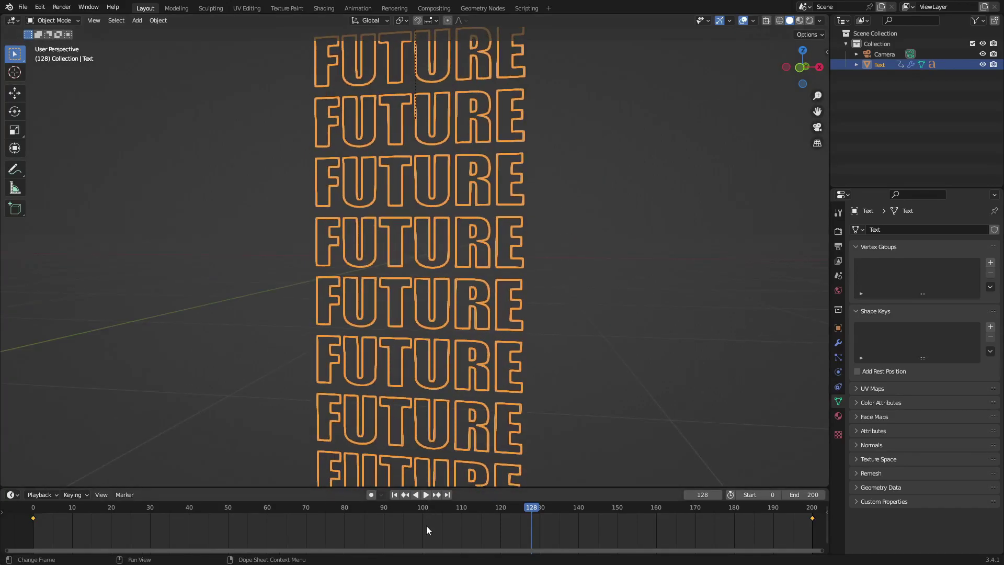
left_click(423, 507)
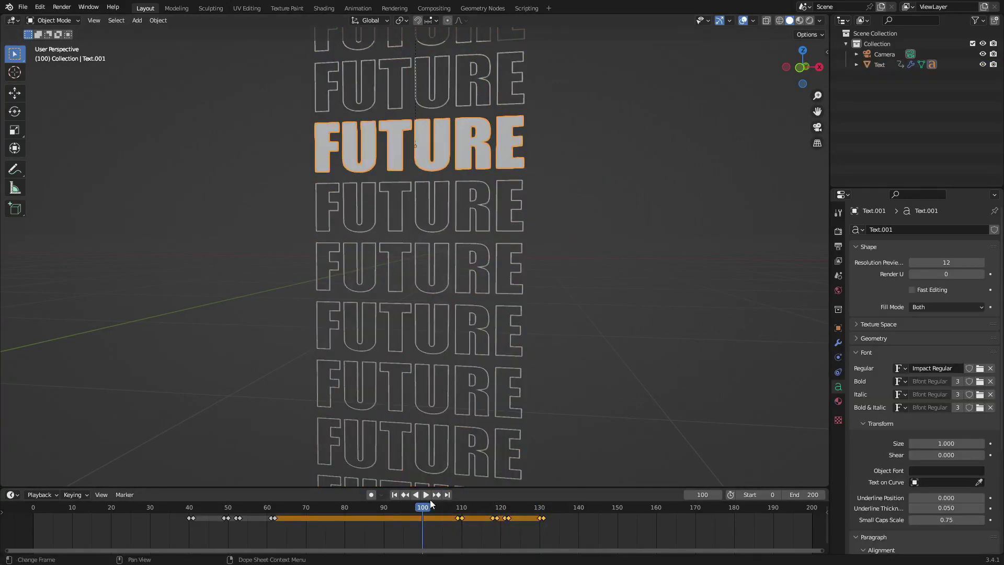
key("g")
left_click(427, 523)
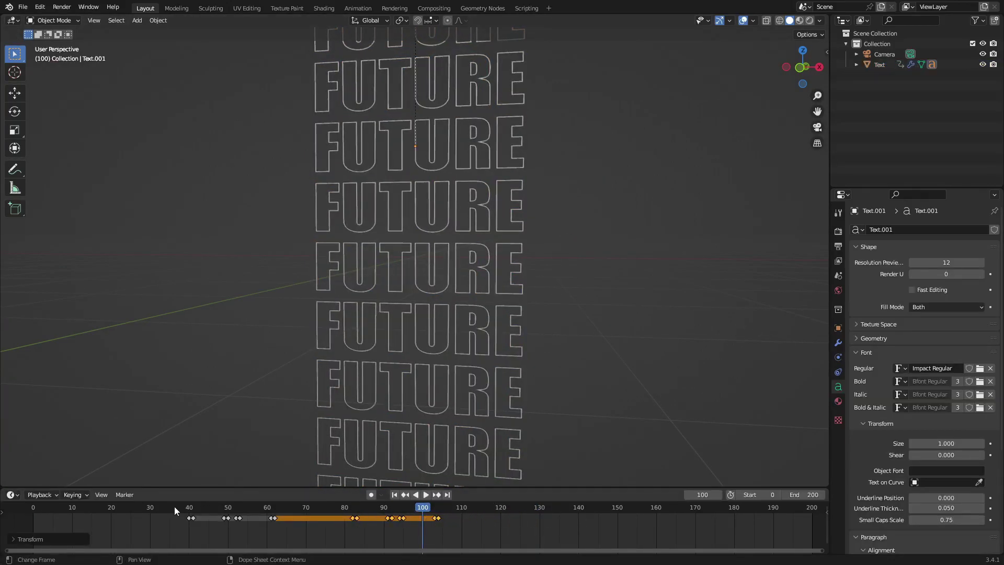
left_click(175, 507)
key("space")
left_click(169, 410)
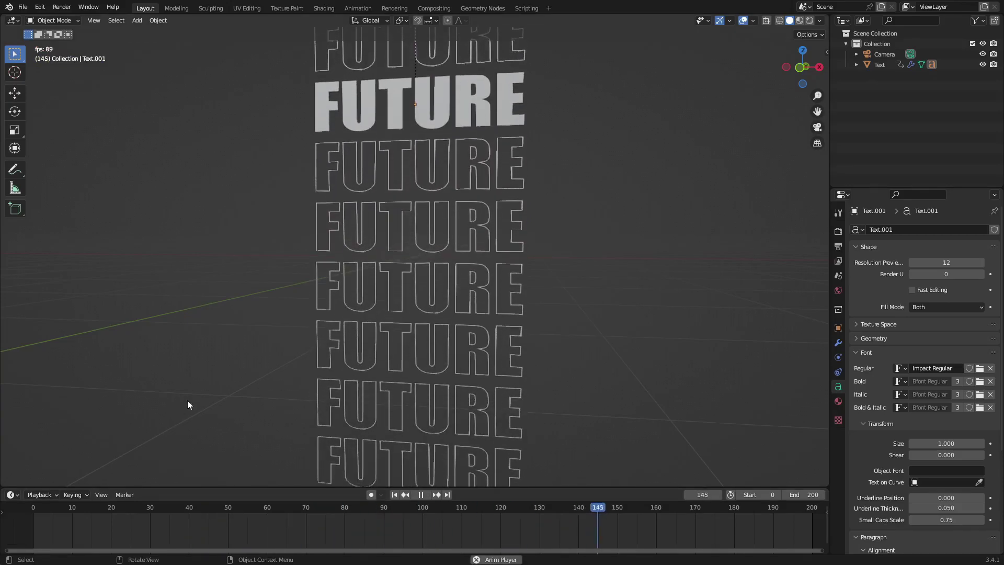
key("KP_0")
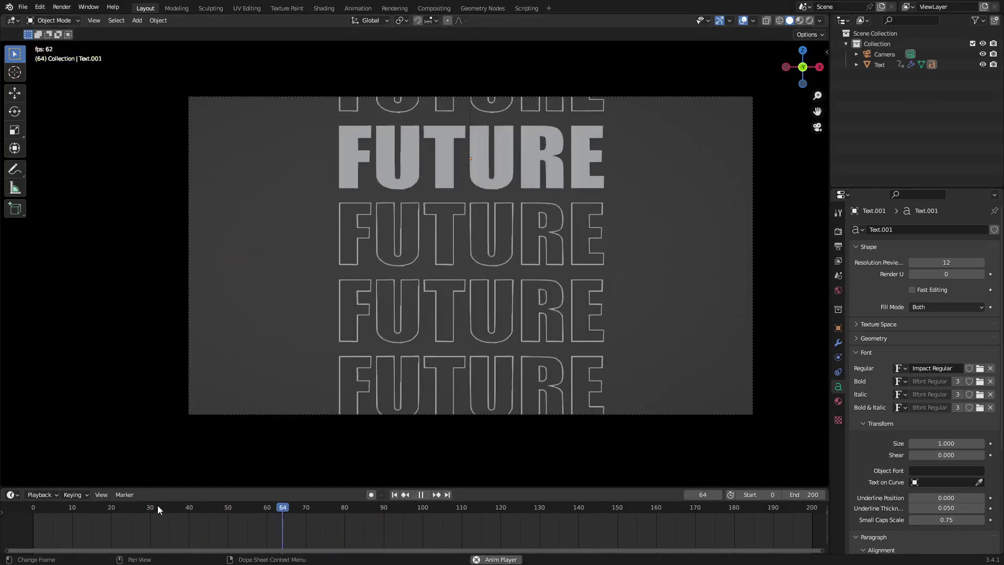
key("space")
Go to frame 50 and select the solid FUTURE text.
middle_click_drag(409, 298, 397, 377)
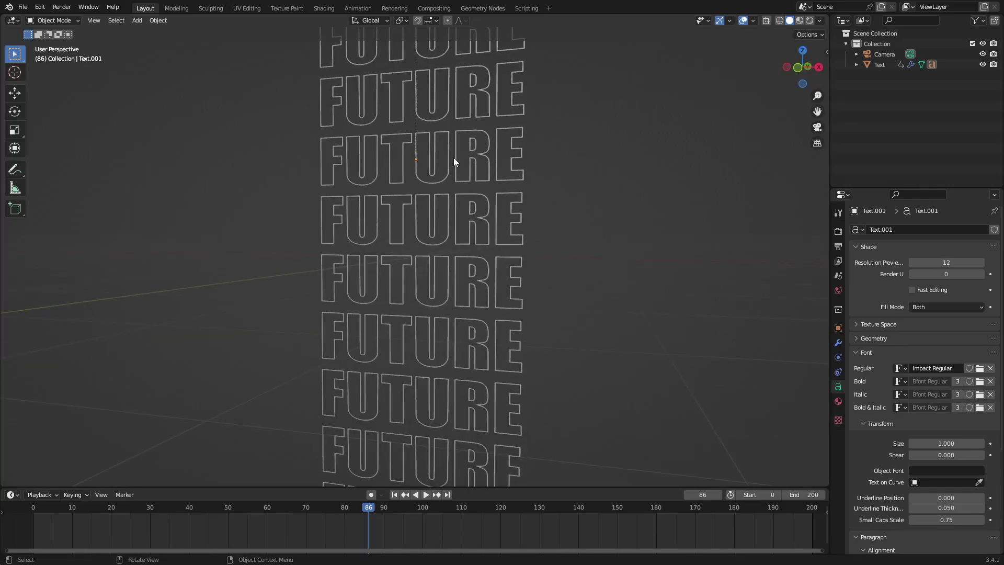
left_click(454, 158)
left_click_drag(380, 510, 263, 510)
left_click(229, 510)
key("space")
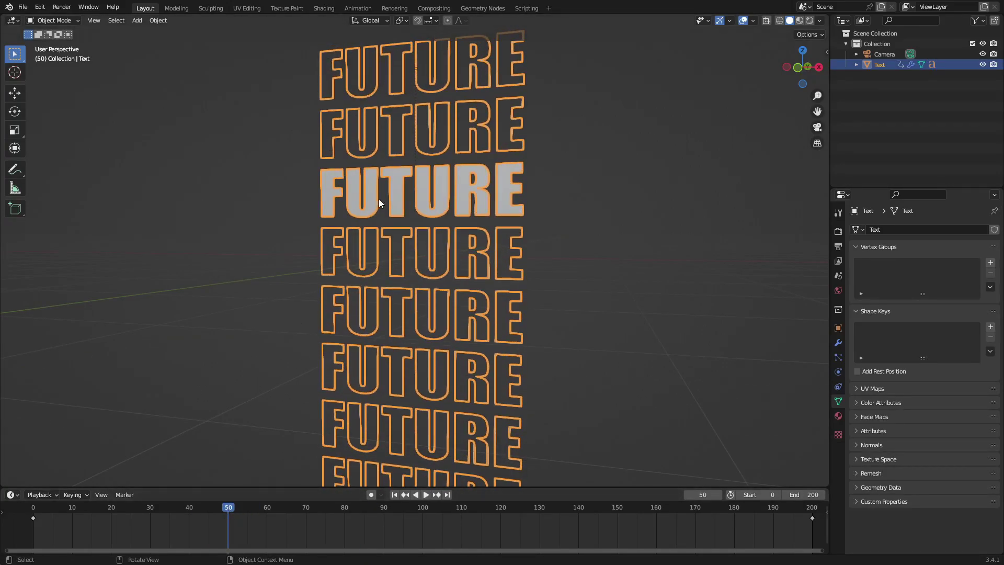
left_click(396, 192)
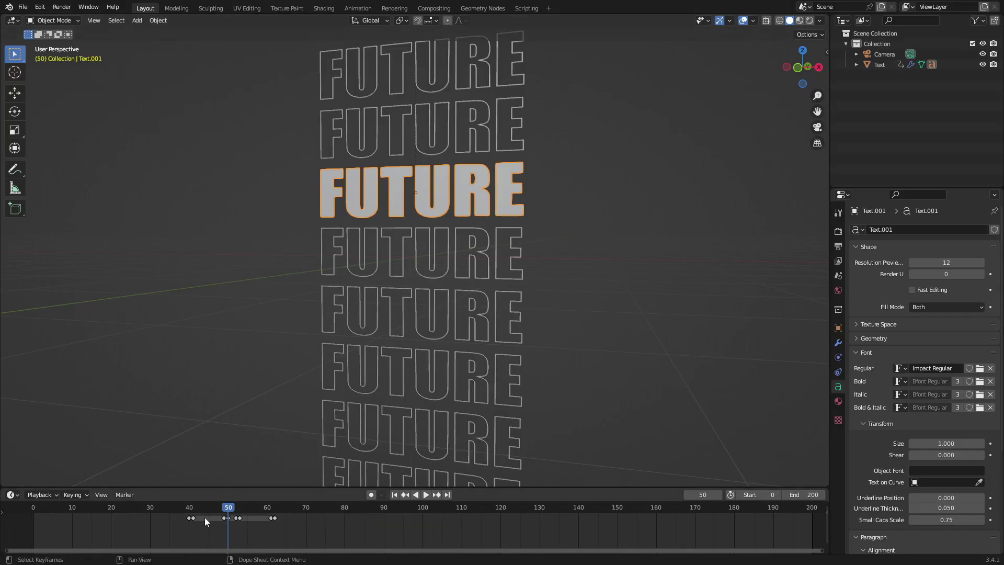
Examine the first blink closely by playing from frame 39 and scrubbing through to frame 49.
scroll(205, 517, "up", 3)
middle_click_drag(217, 550, 278, 542)
scroll(261, 536, "up", 4)
left_click(177, 508)
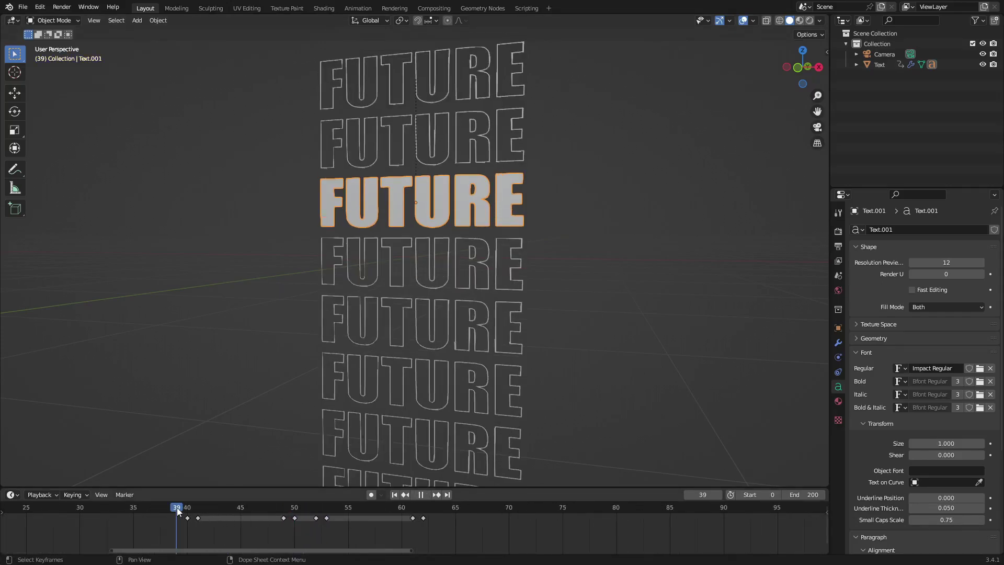
key("space")
left_click(221, 509)
left_click_drag(221, 507, 281, 515)
Move the second blink's Scale keyframes so that they start at frame 59.
left_click_drag(451, 512, 301, 524)
key("g")
left_click(198, 535)
key("shift+d")
left_click(367, 527)
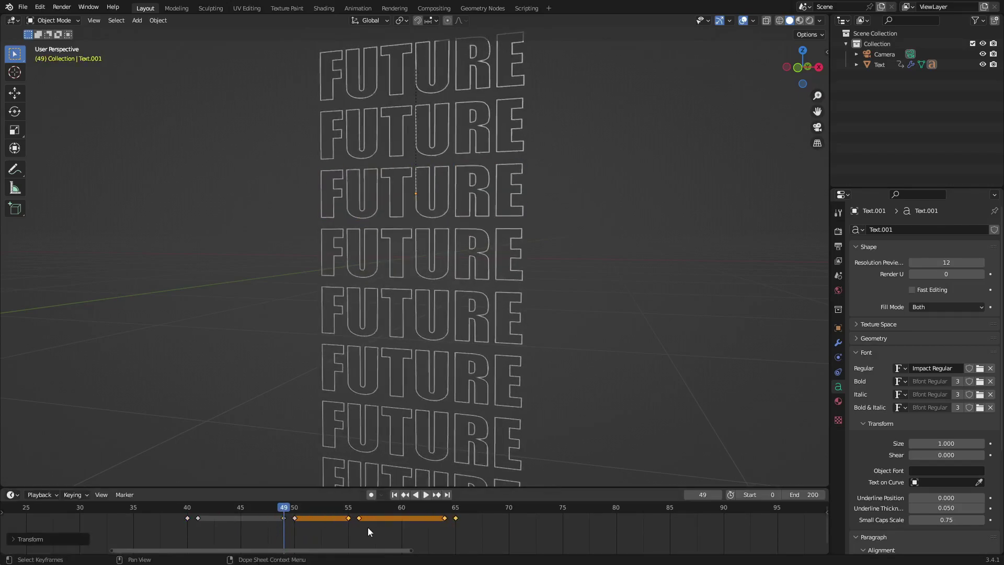
key("g")
left_click(410, 525)
Play the animation to review both blinks, and shift the second blink's keyframes to start at frame 60.
left_click(155, 509)
key("space")
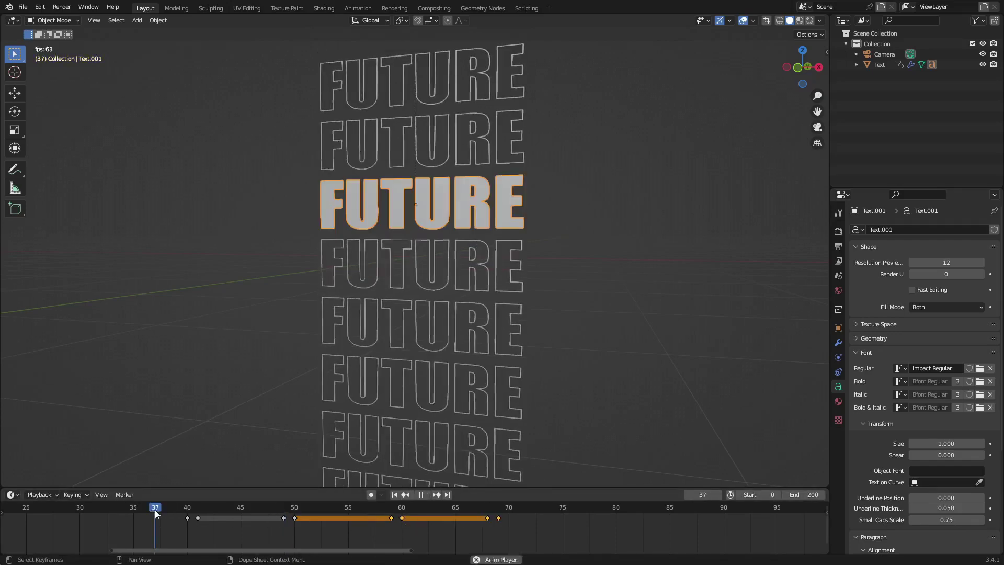
key("space")
left_click(138, 509)
key("space")
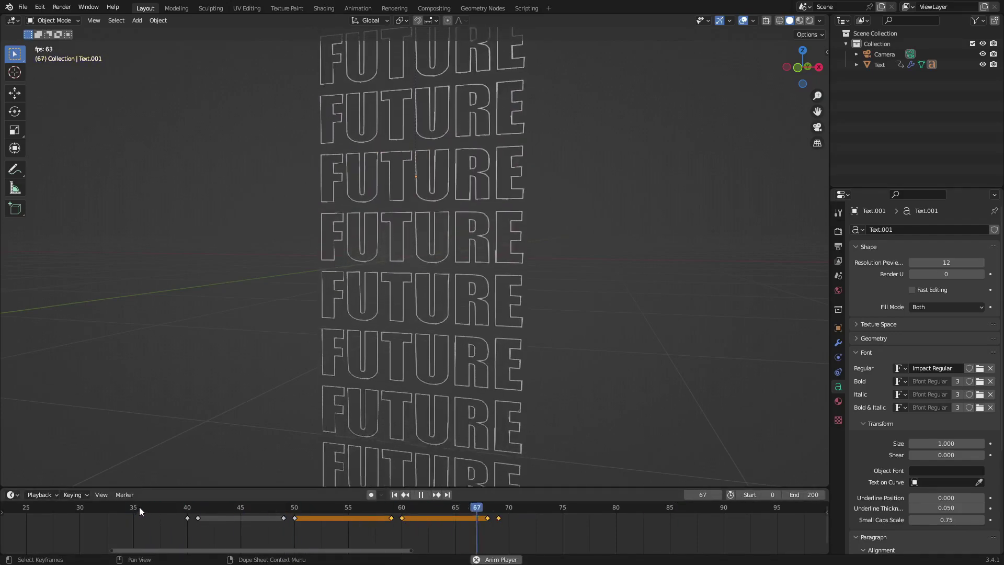
key("space")
scroll(398, 529, "down", 1)
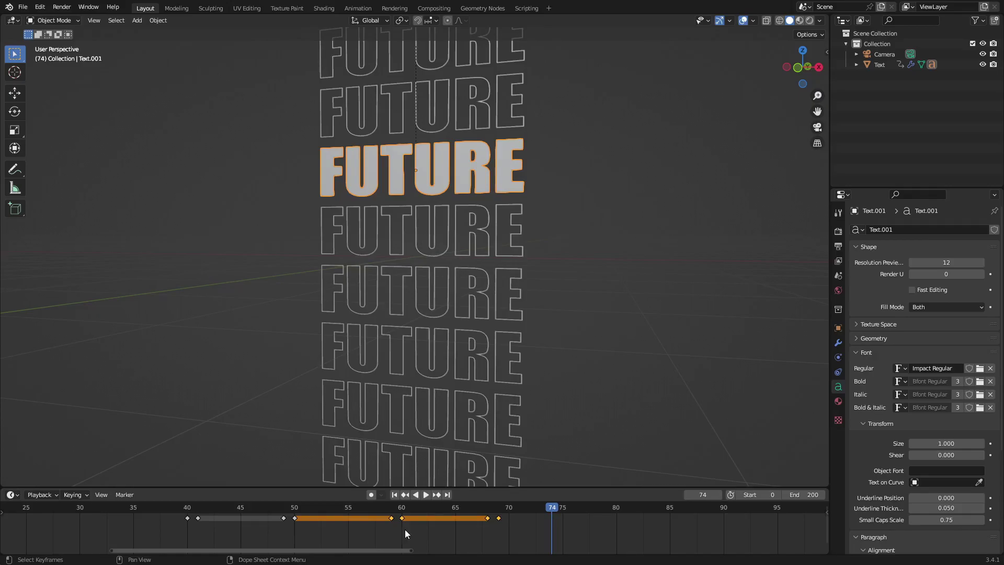
key("g")
left_click(415, 529)
Duplicate both blinks' keyframes with the copy starting at frame 79, and play the animation in the camera view.
scroll(415, 530, "down", 5)
left_click_drag(520, 531, 255, 514)
key("shift+d")
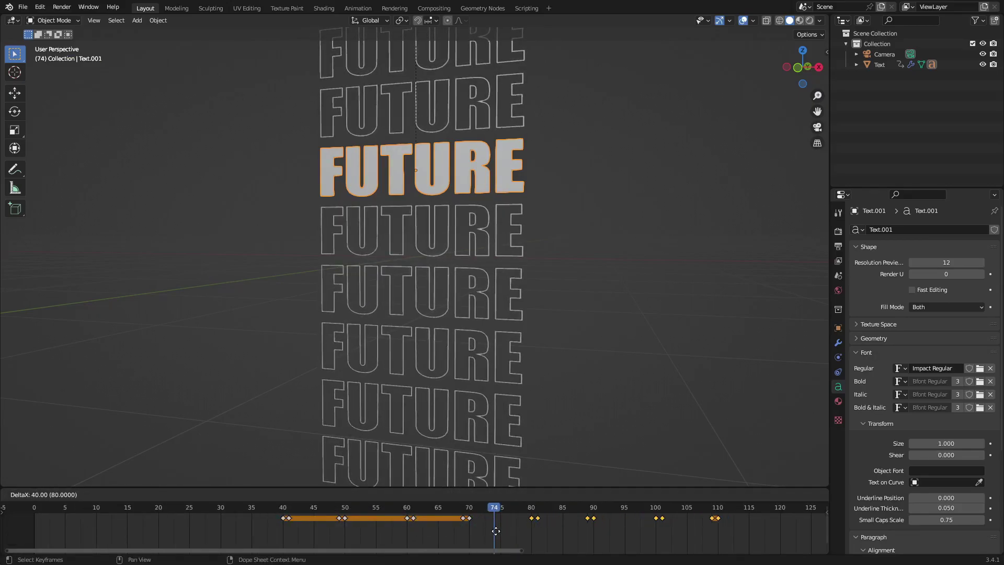
left_click(489, 532)
left_click(234, 509)
key("space")
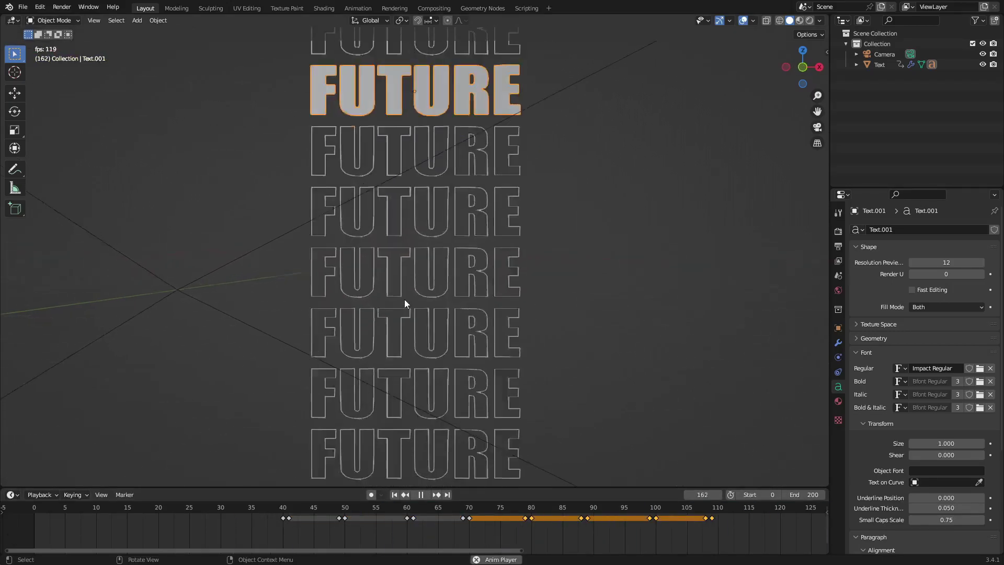
key("KP_0")
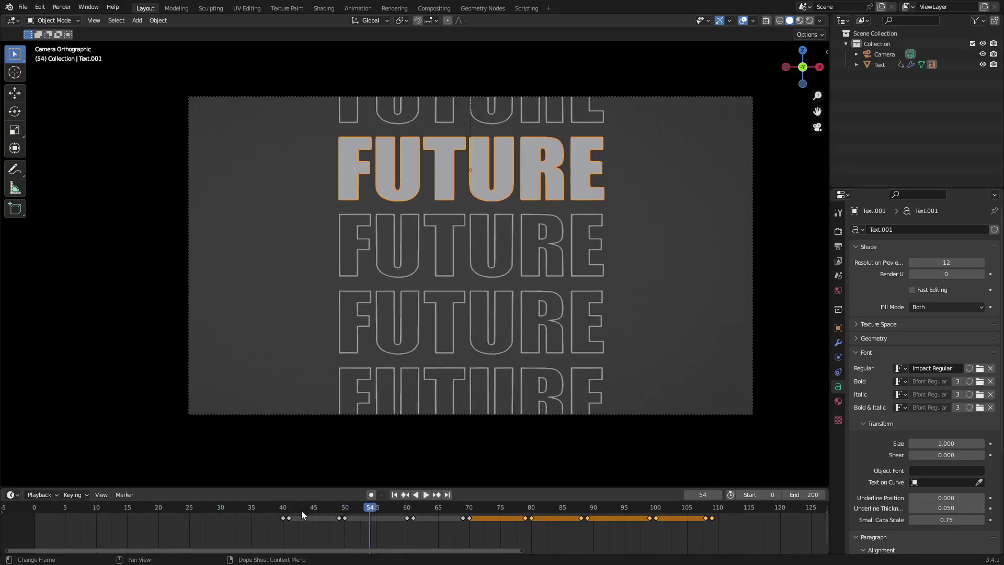
Move all of the solid text's Scale keyframes so that the blinking sequence starts at frame 0.
left_click_drag(298, 509, 97, 498)
left_click_drag(342, 523, 272, 518)
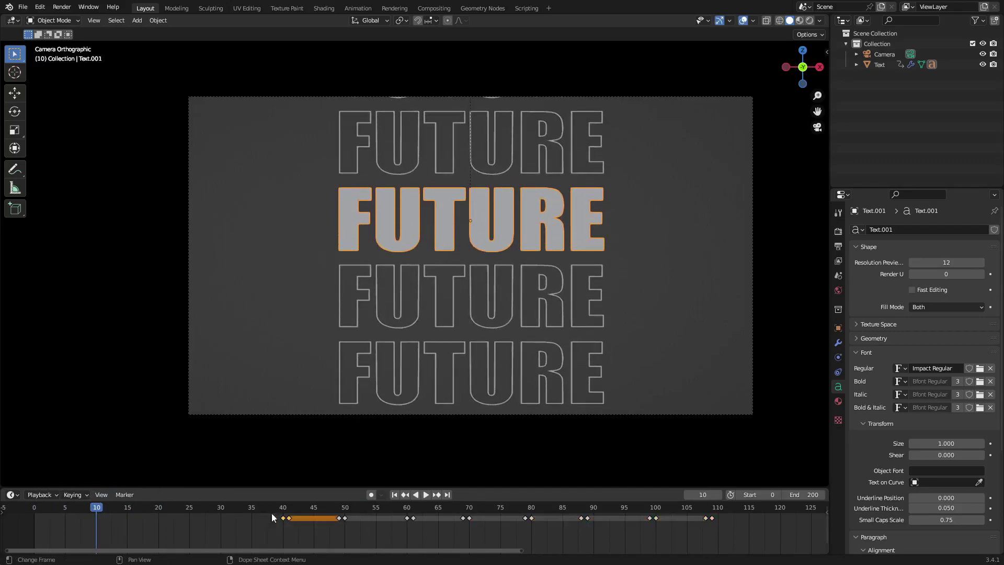
scroll(654, 522, "down", 3)
middle_click_drag(655, 522, 523, 537)
left_click_drag(525, 528, 171, 507)
middle_click_drag(217, 526, 261, 528)
key("g")
left_click(93, 525)
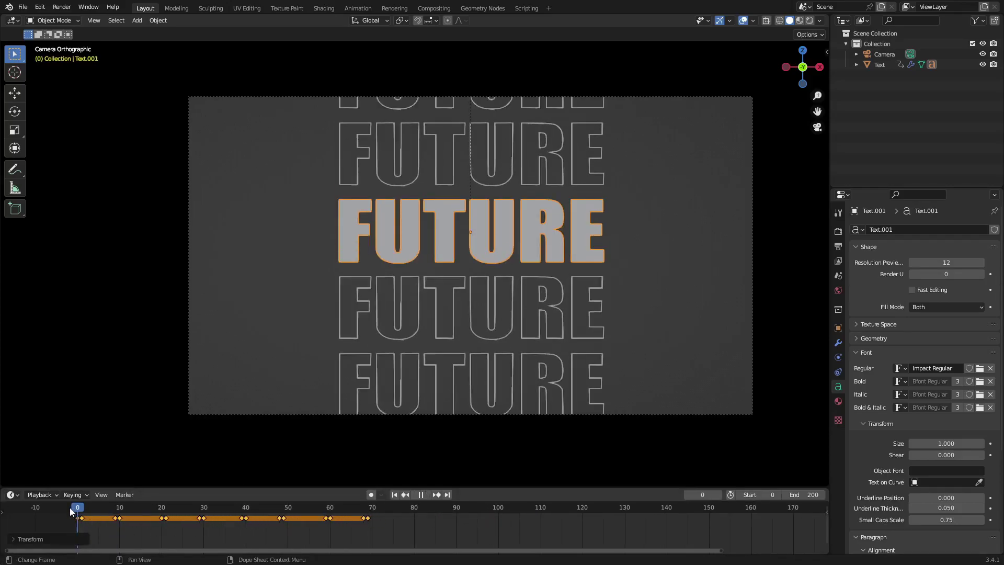
Play the animation from frame 0 in the camera view to review the shifted blinking sequence.
key("space")
left_click(77, 391)
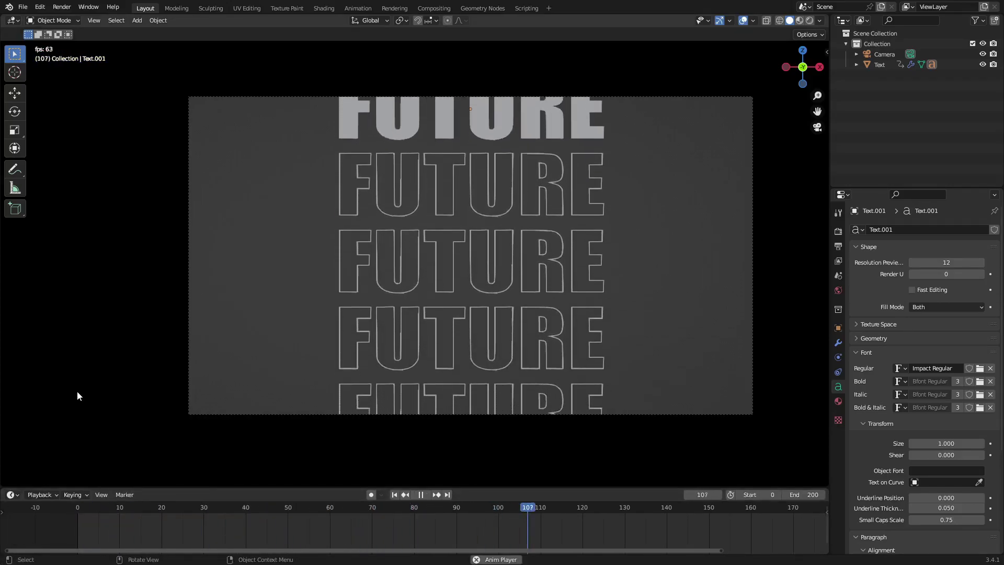
scroll(78, 392, "down", 4)
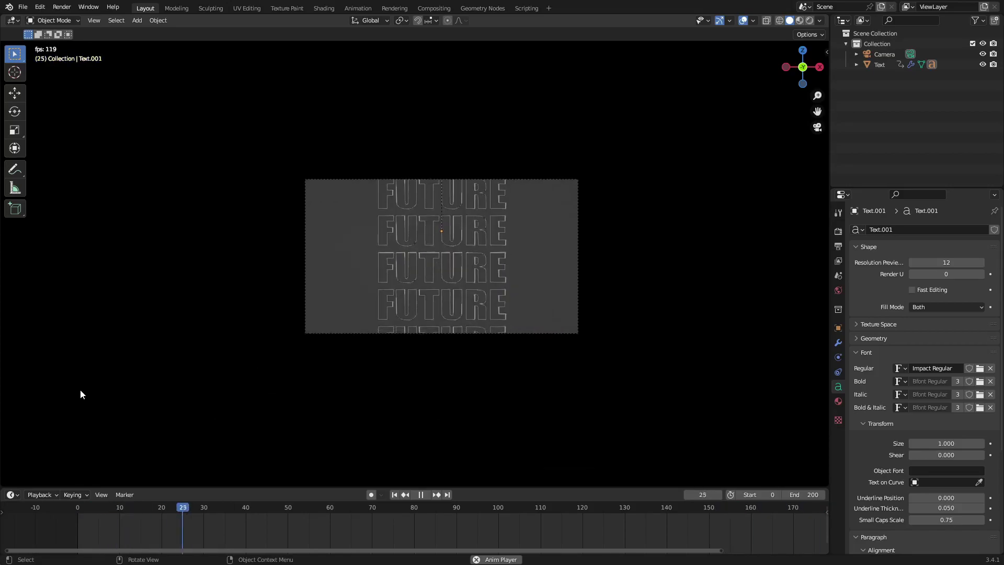
scroll(238, 374, "up", 2)
scroll(240, 375, "up", 2)
left_click(585, 277)
left_click(667, 266)
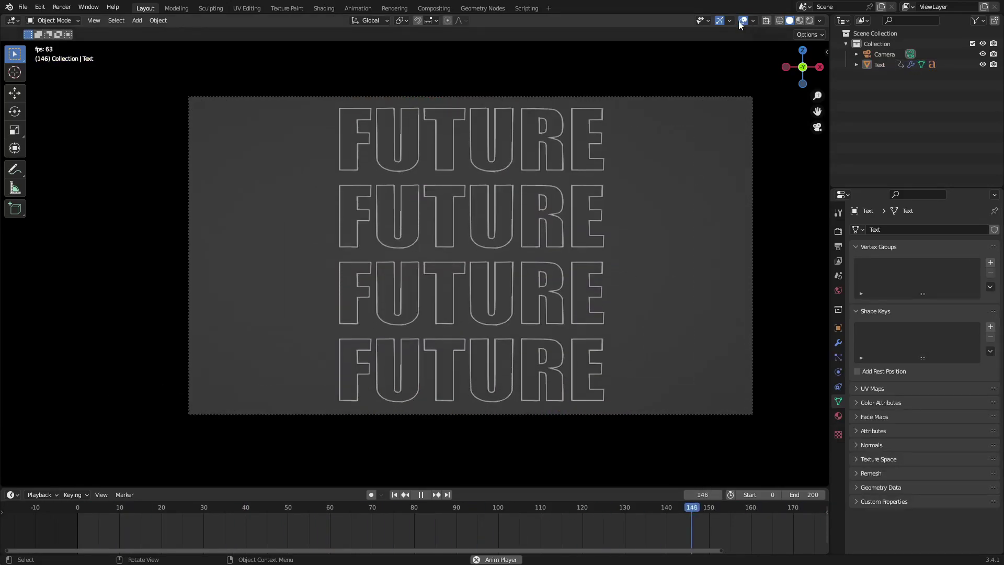
Hide the viewport overlays, stop the playback and return to frame 0.
left_click(744, 20)
scroll(743, 255, "down", 2)
scroll(742, 260, "up", 1)
key("space")
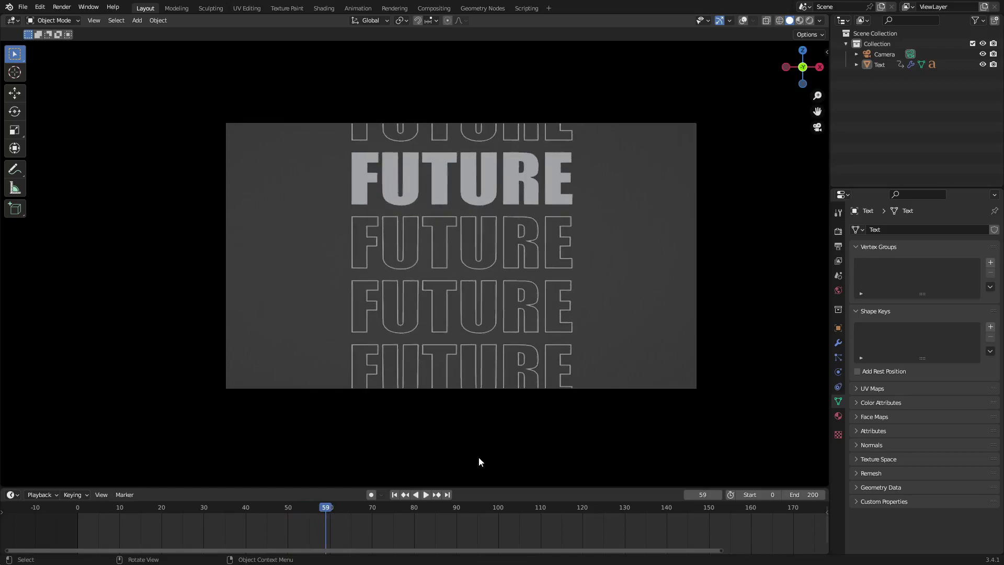
left_click_drag(325, 513, 76, 513)
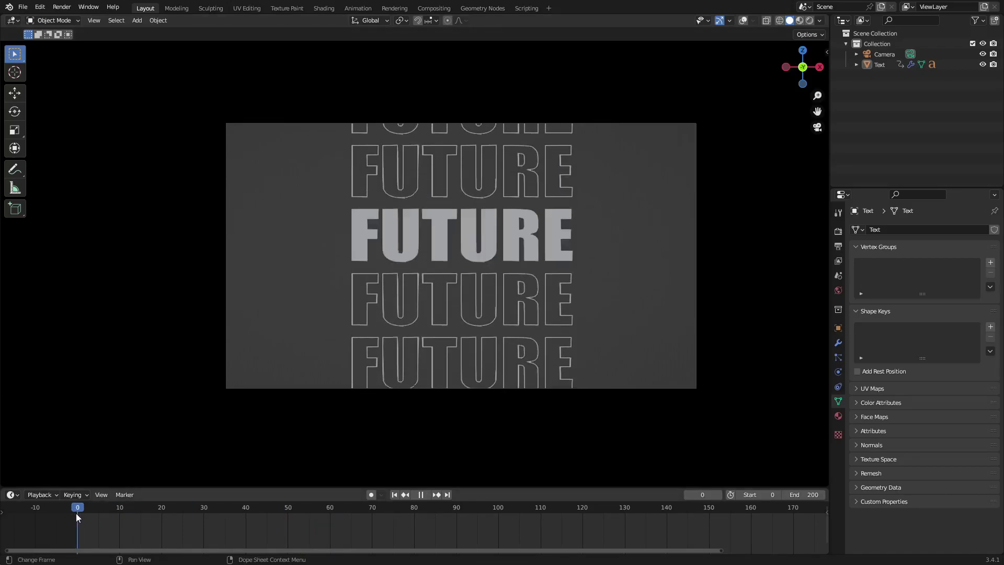
Move all of the solid FUTURE text's Scale keyframes one frame earlier and play the animation in the camera view.
left_click(438, 231)
left_click_drag(301, 530, 60, 512)
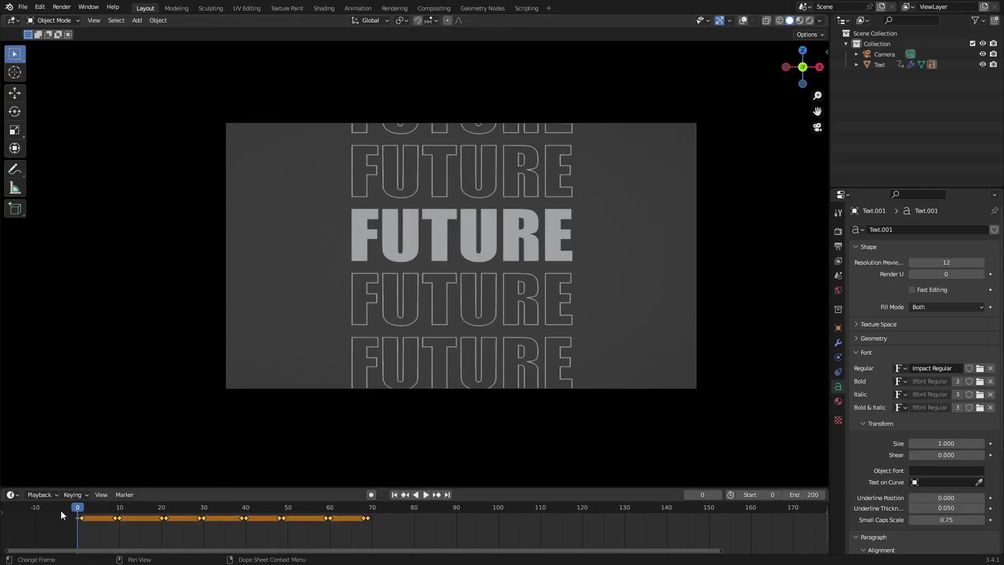
key("g")
left_click(97, 526)
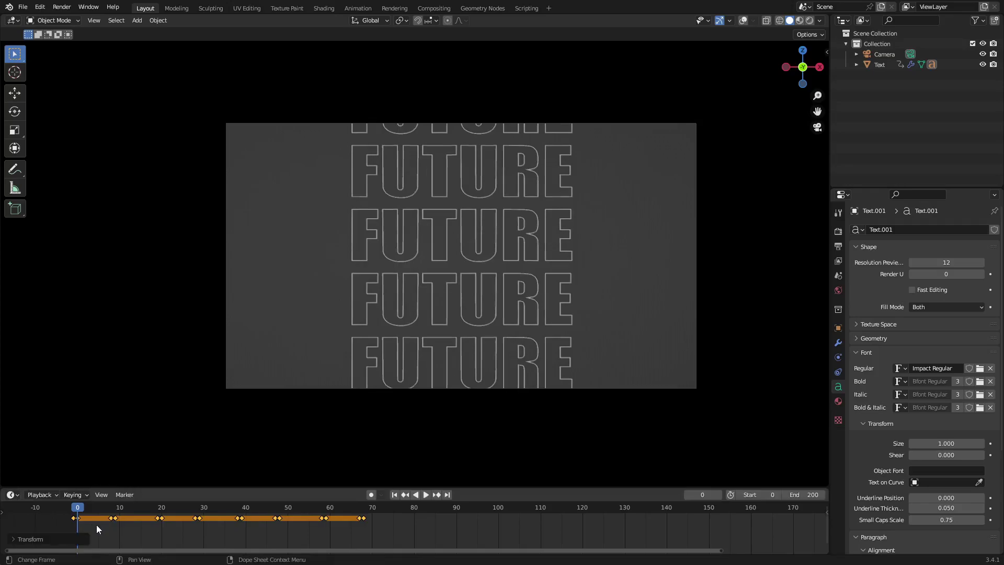
left_click(426, 494)
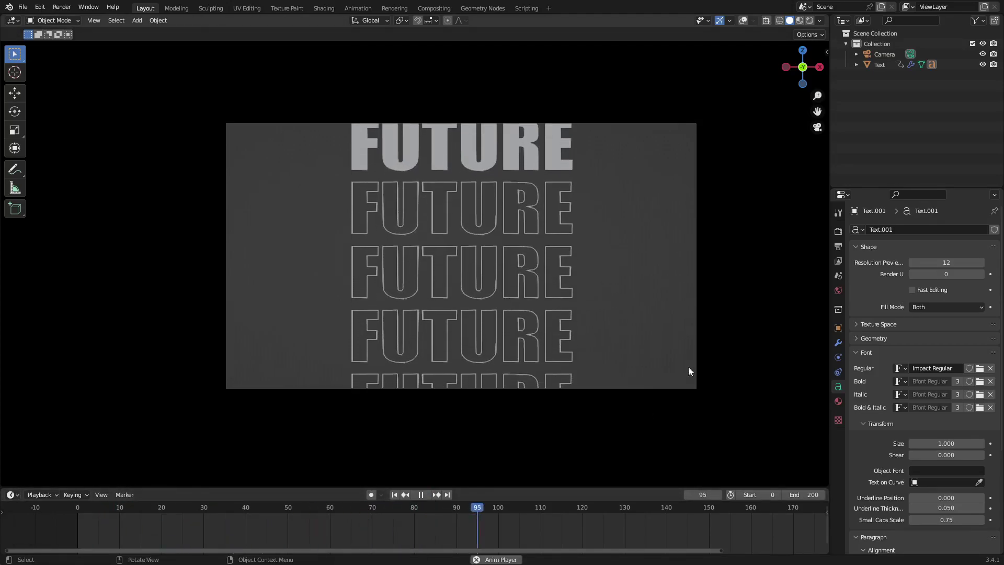
Select the camera, stop the playback and turn the viewport overlays back on in an angled view outside the camera.
left_click(878, 43)
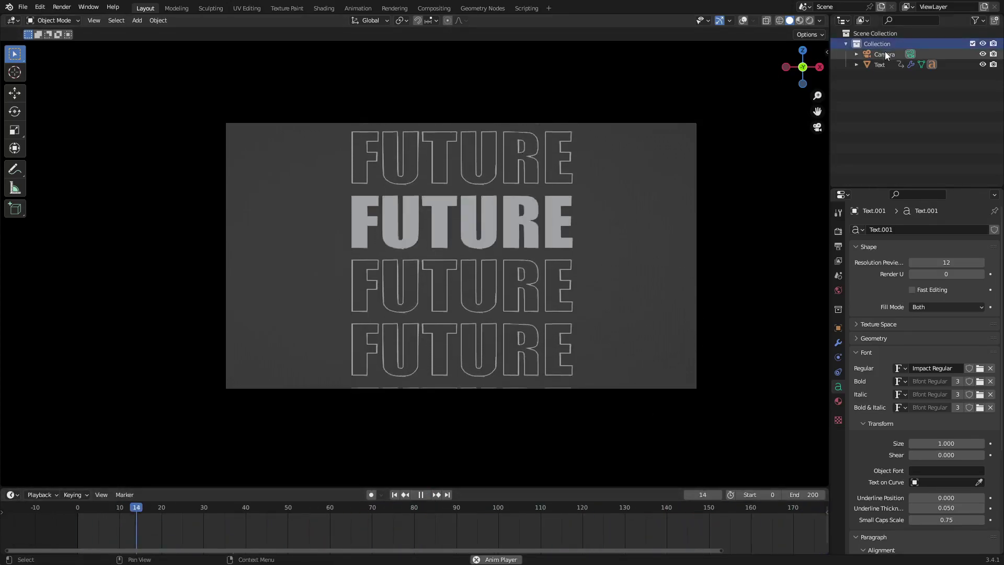
left_click(885, 54)
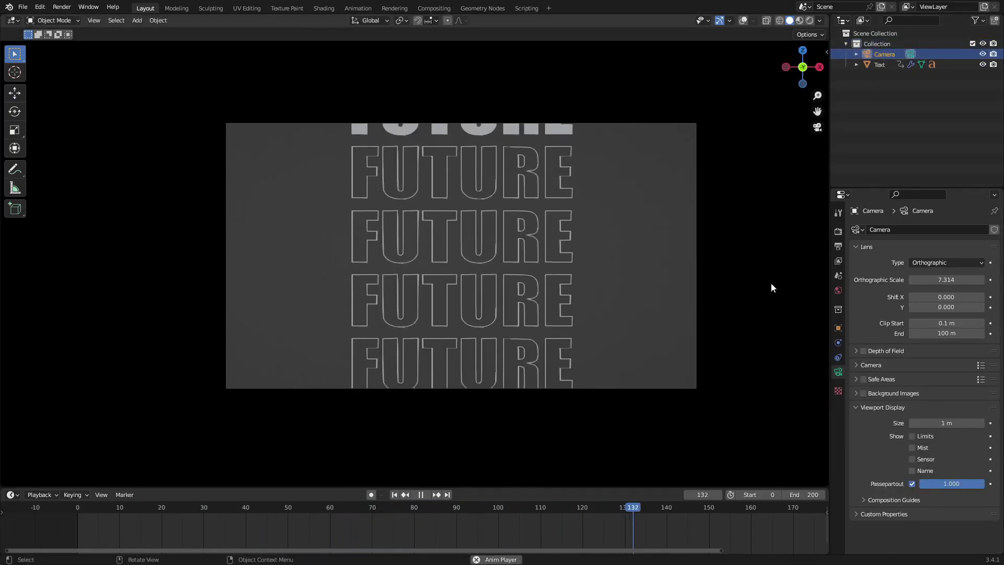
key("space")
middle_click_drag(573, 290, 507, 306)
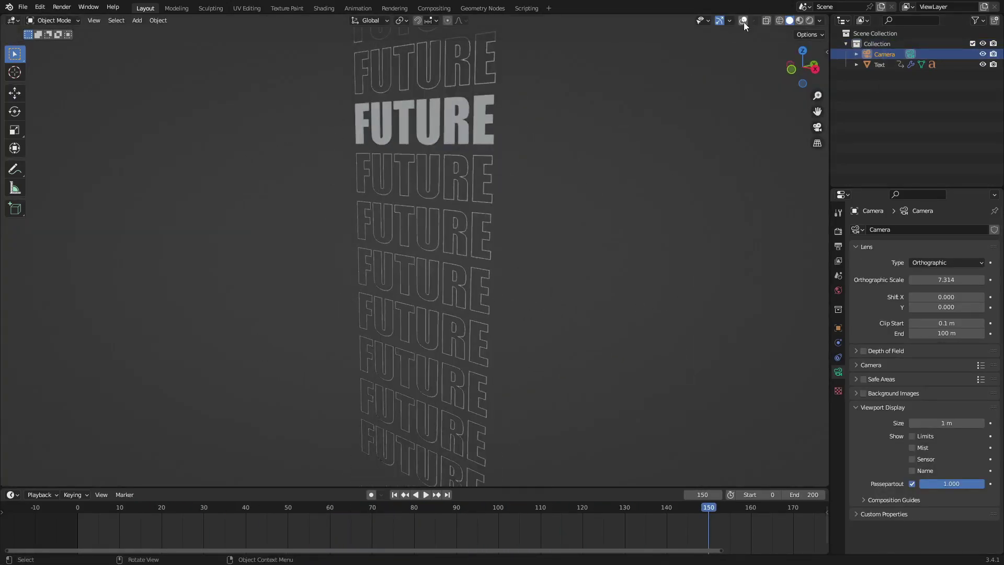
left_click(744, 21)
scroll(478, 265, "down", 3)
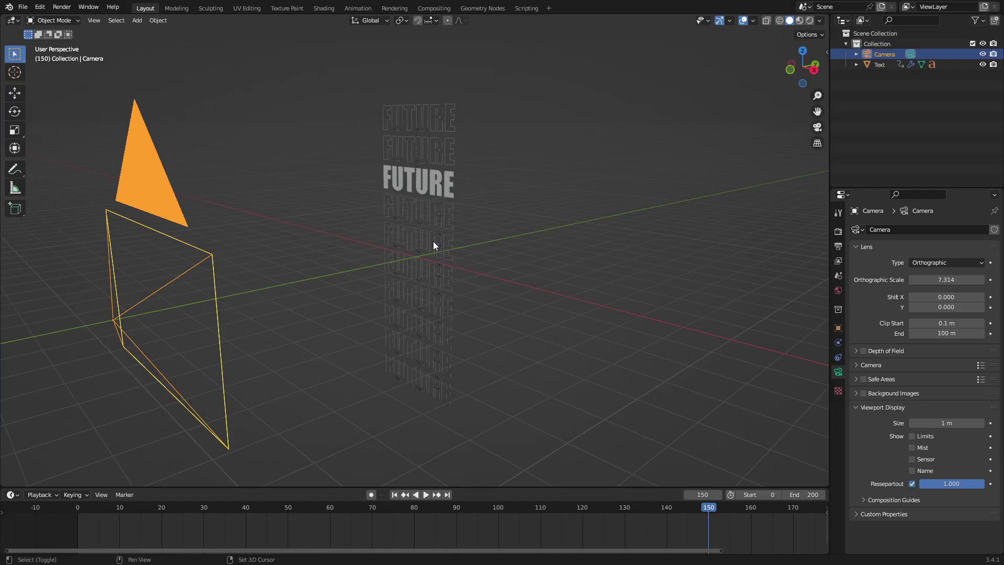
Add a Plain Axes empty and clear its location so it sits at the world origin.
key("shift+a")
mouse_move(422, 302)
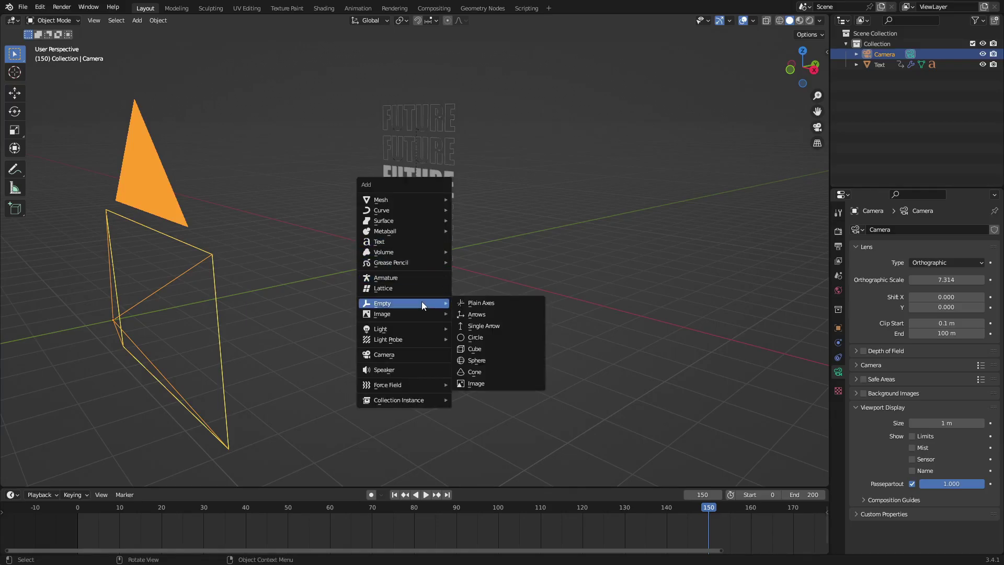
left_click(486, 303)
scroll(487, 297, "up", 5)
middle_click_drag(483, 283, 501, 306)
key("alt+g")
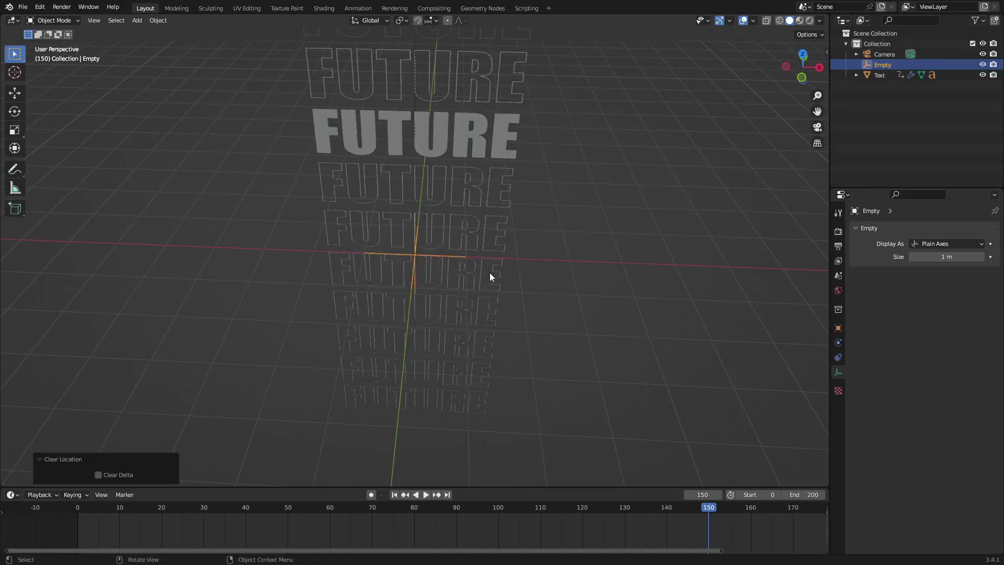
Snap the 3D cursor to the world origin.
left_click(158, 20)
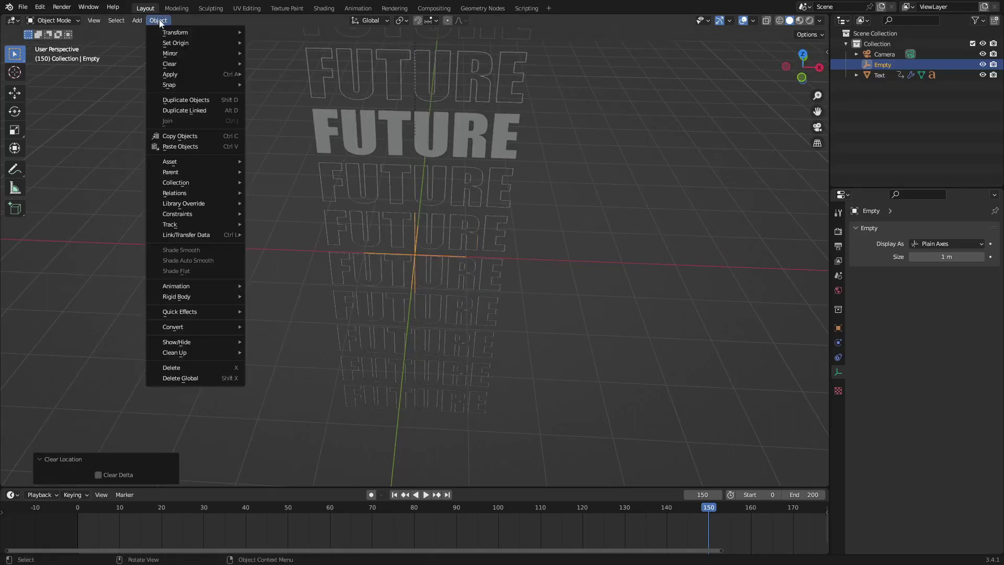
left_click(753, 21)
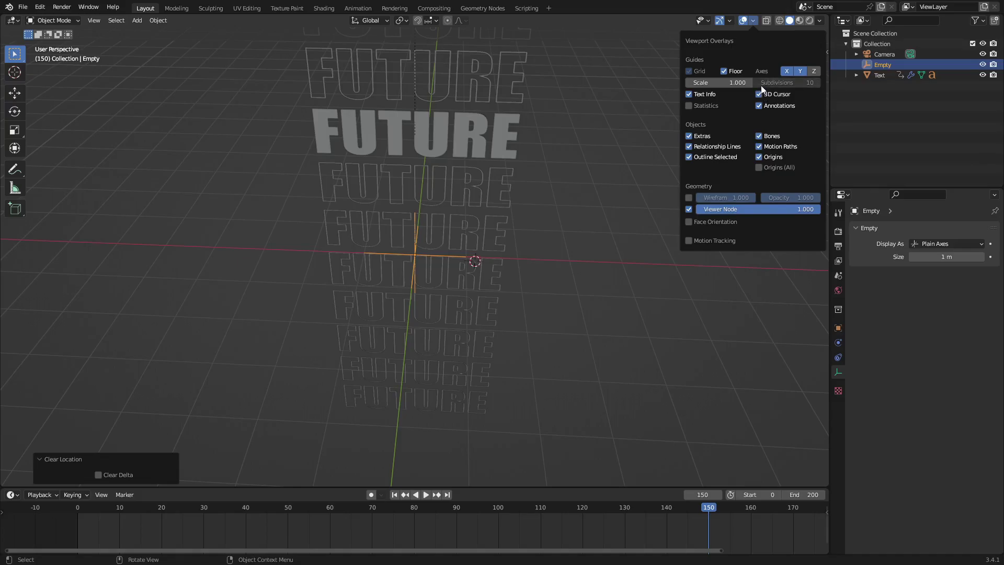
scroll(486, 271, "up", 3)
middle_click_drag(485, 270, 512, 258)
left_click(159, 21)
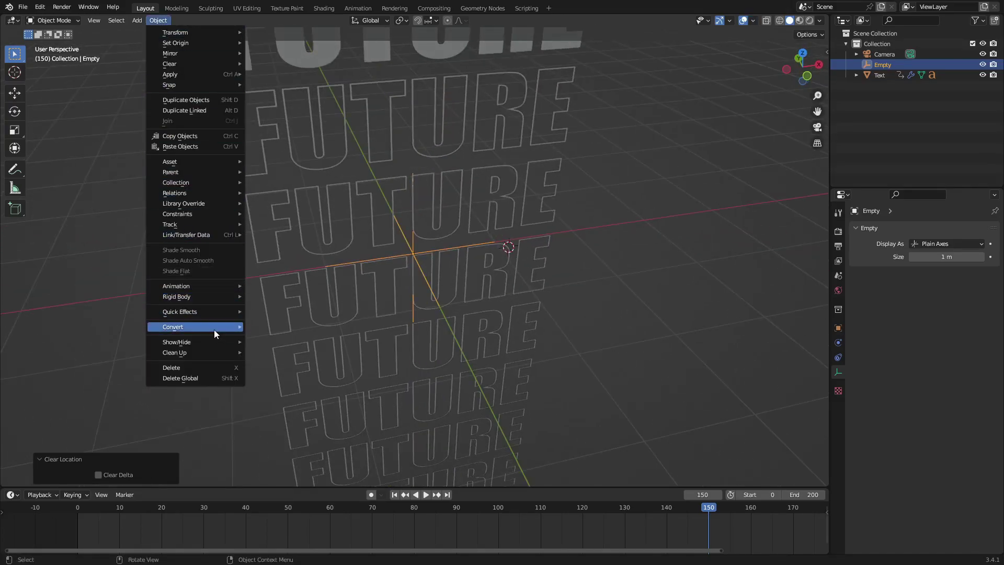
mouse_move(90, 21)
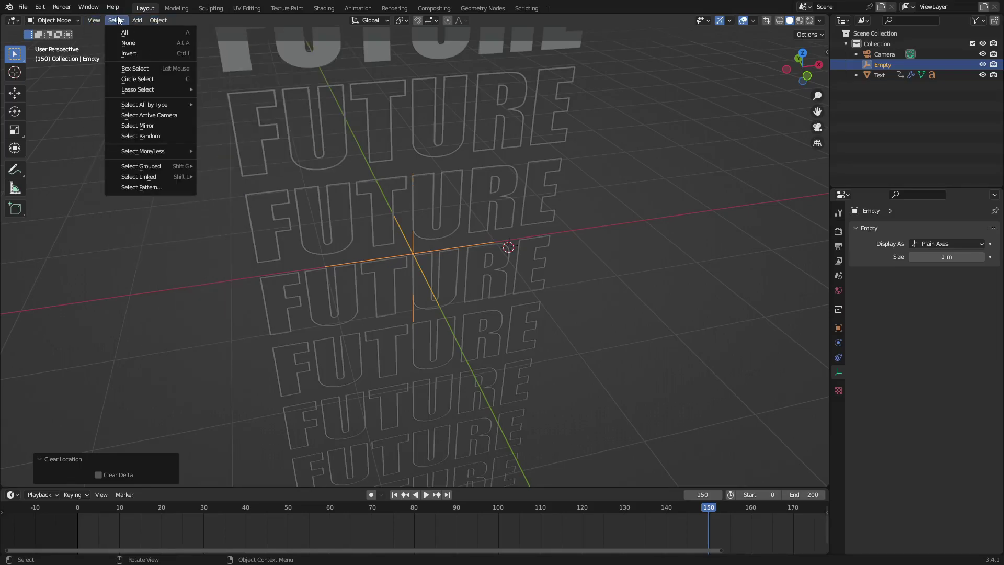
mouse_move(159, 20)
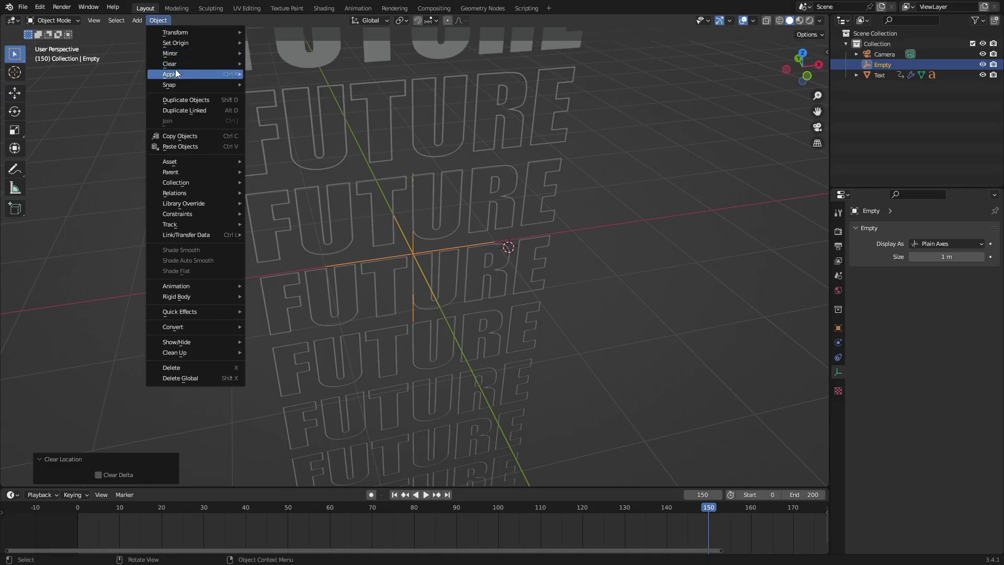
mouse_move(178, 85)
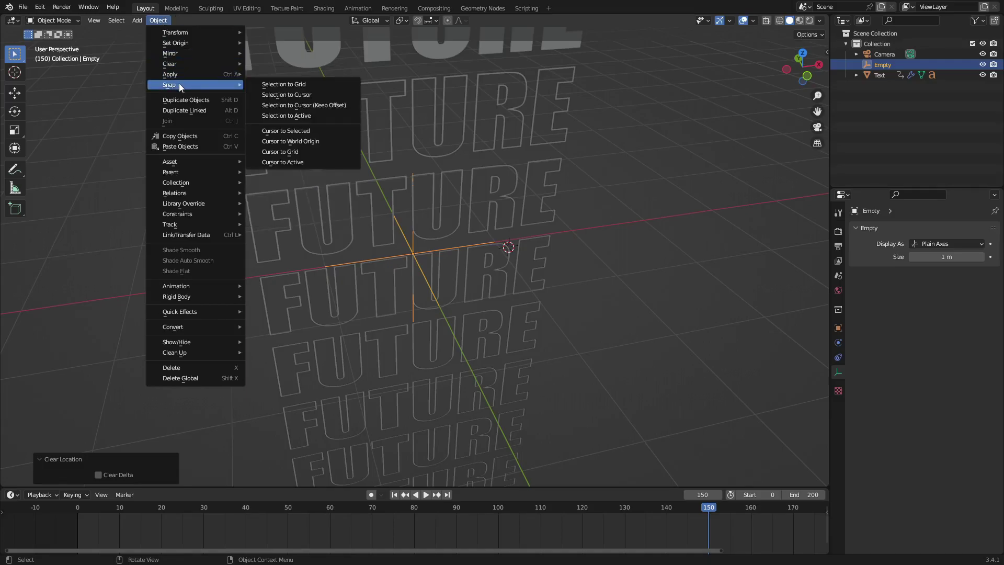
left_click(322, 141)
Scale the empty up a little at the world origin.
middle_click_drag(440, 268, 445, 245)
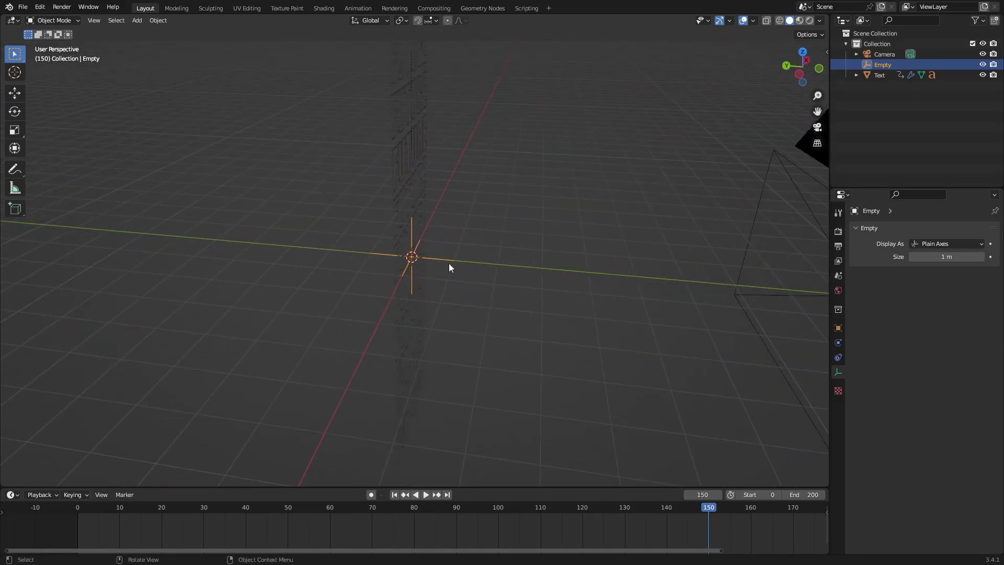
key("s")
left_click(465, 266)
left_click(467, 266)
scroll(680, 296, "down", 2)
Parent the camera to the empty with the Object option, and select the empty alone.
left_click(721, 271)
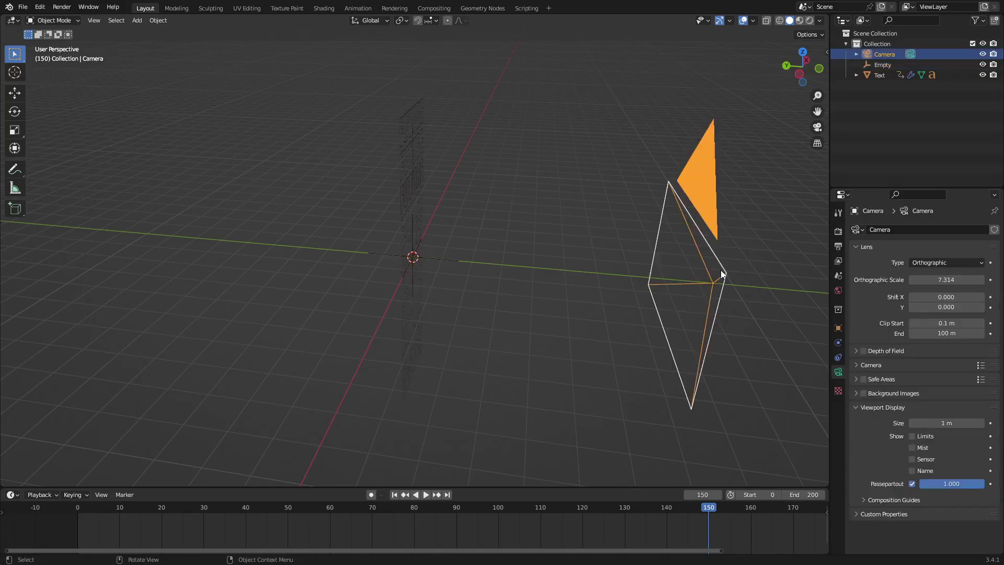
left_click(452, 260, "shift")
key("ctrl+p")
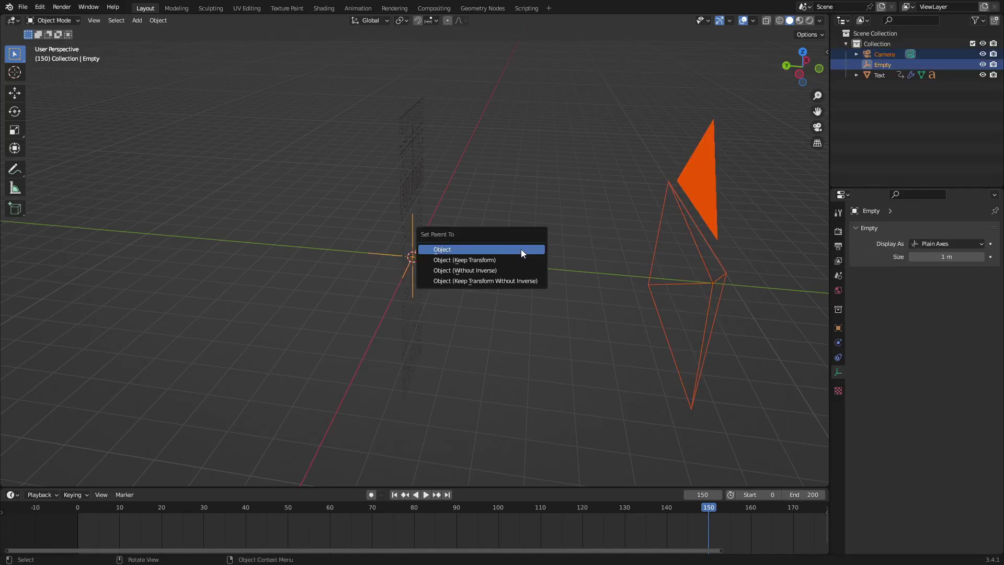
left_click(521, 249)
left_click(466, 260)
key("r")
key("r")
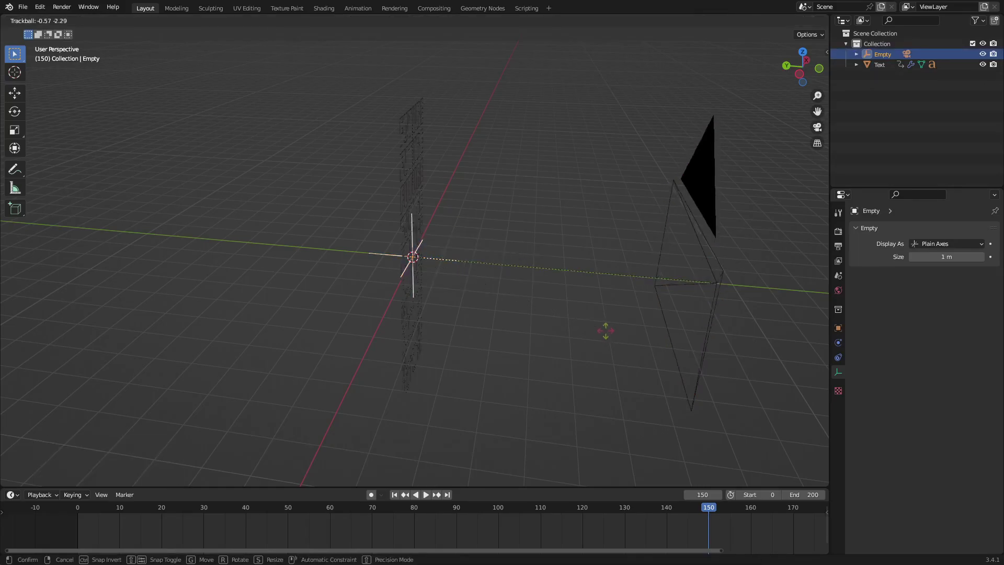
right_click(563, 321)
In the camera view, trackball-rotate the empty by about -39.5° and 25.2°, and rotate it about 16° around global Y.
key("KP_0")
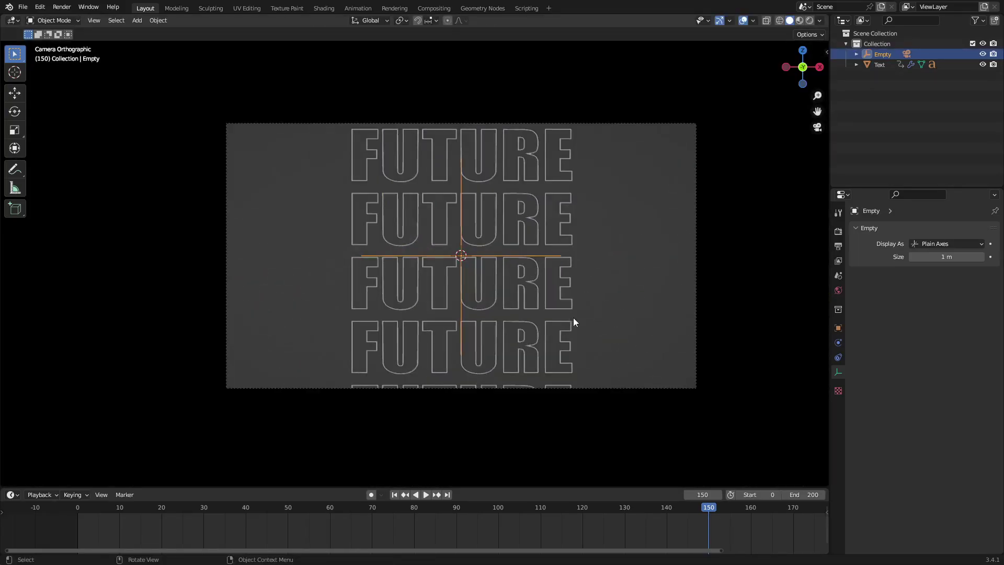
key("r")
key("r")
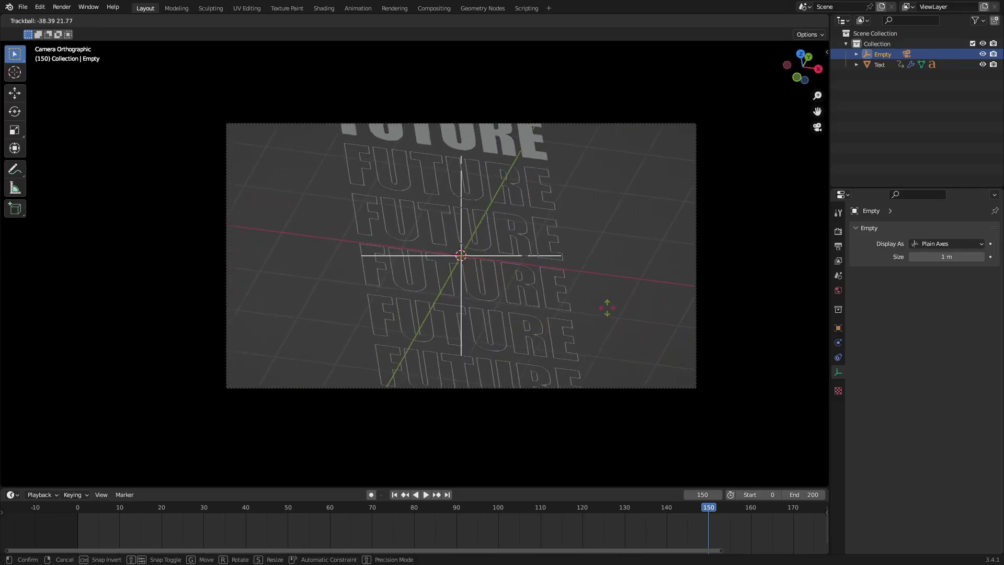
left_click(610, 303)
key("r")
key("y")
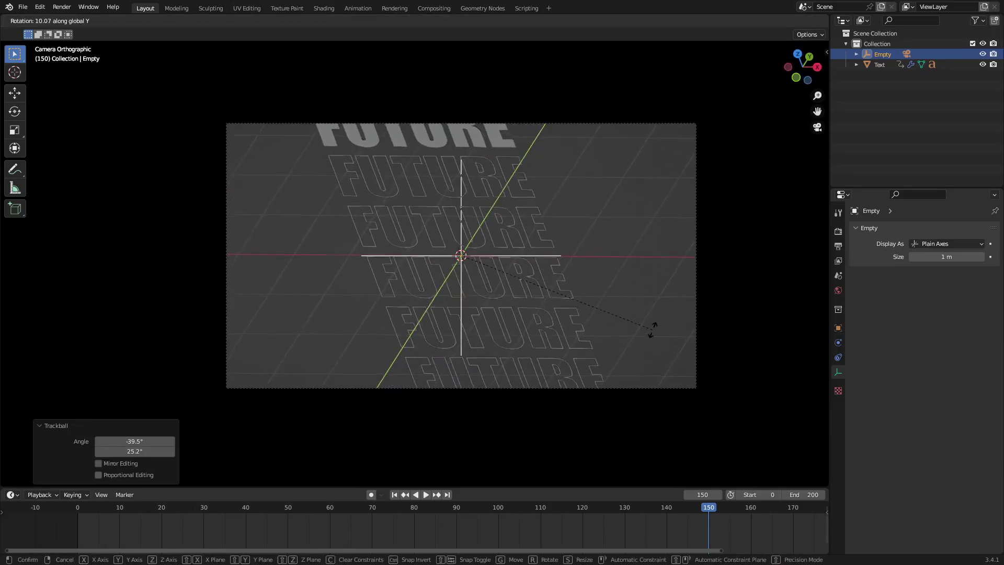
left_click(656, 357)
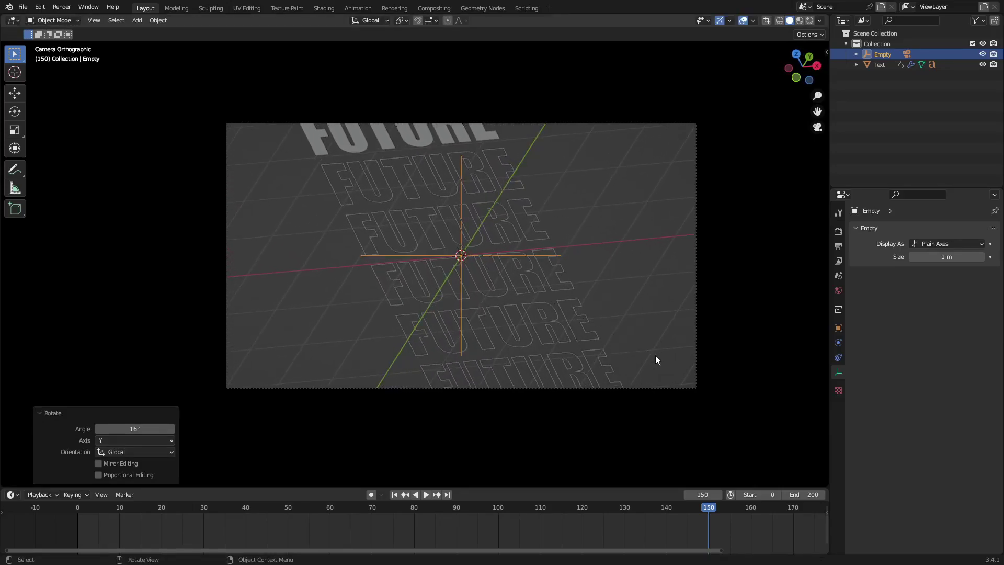
Return to frame 0, hide the overlays and play the animation to review the scrolling text from the tilted camera.
left_click(405, 495)
left_click(593, 355)
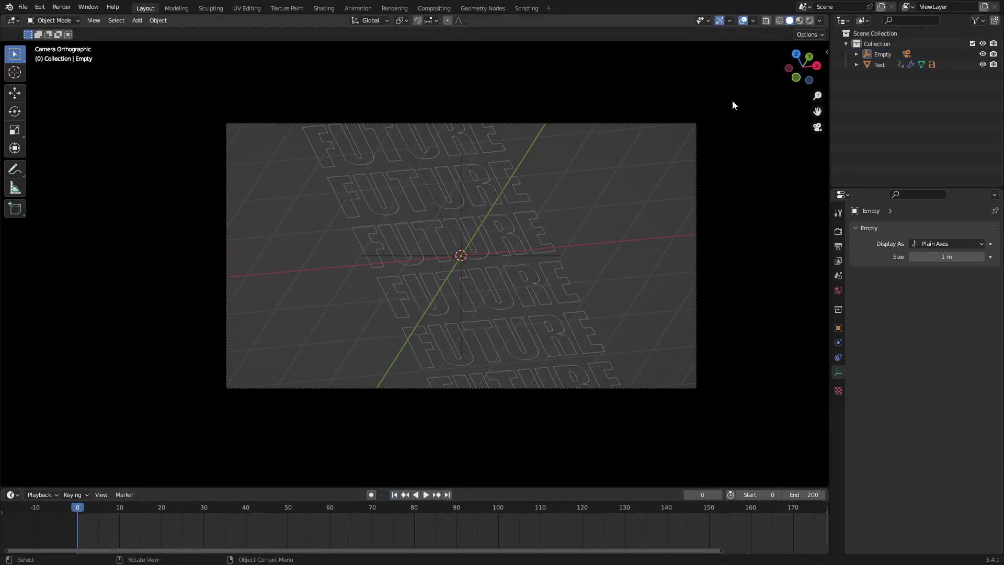
left_click(741, 23)
scroll(611, 223, "up", 3)
scroll(633, 235, "down", 2)
key("space")
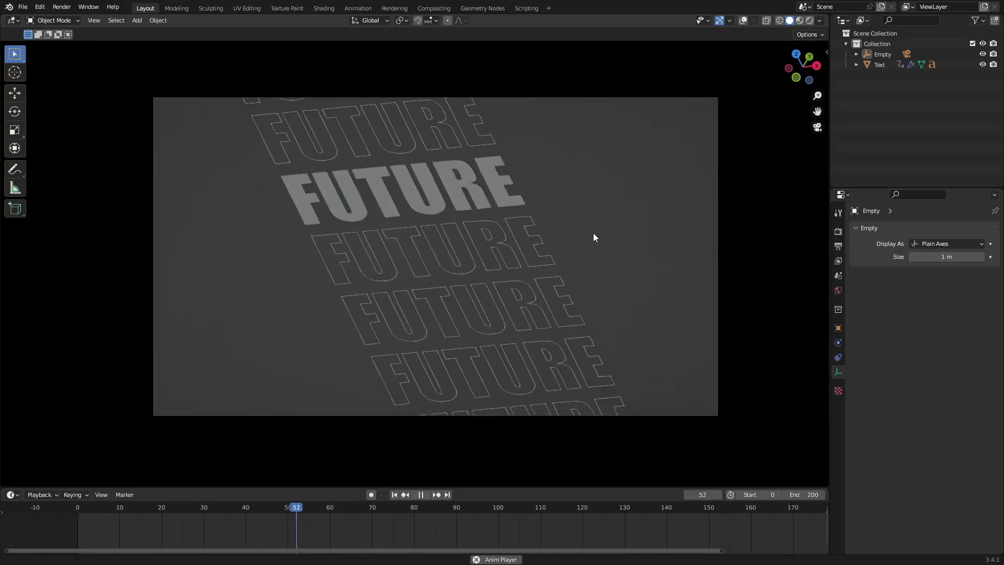
middle_click_drag(593, 233, 577, 234, "shift")
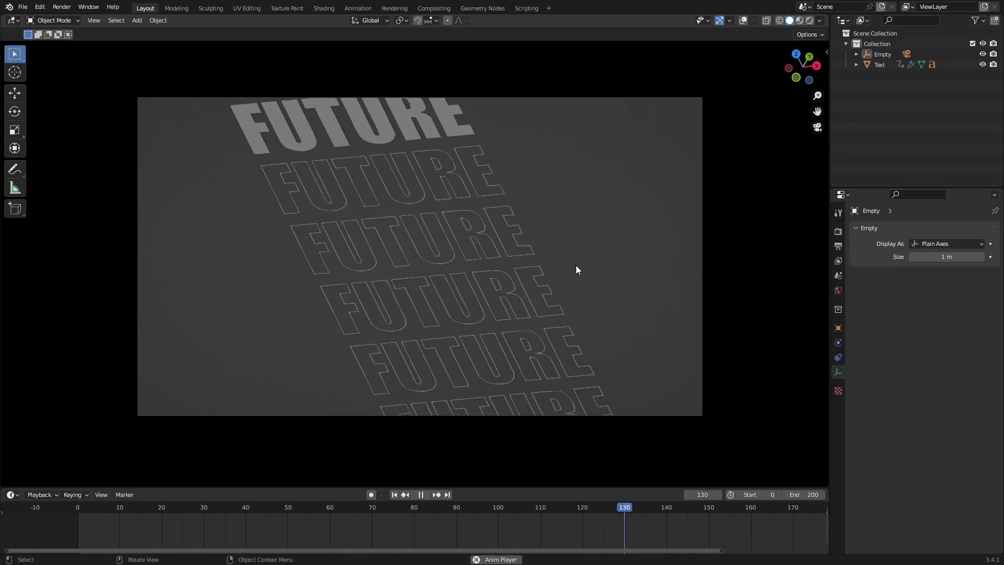
key("space")
Go to frame 71 and set the World background color to black.
left_click_drag(424, 515, 379, 511)
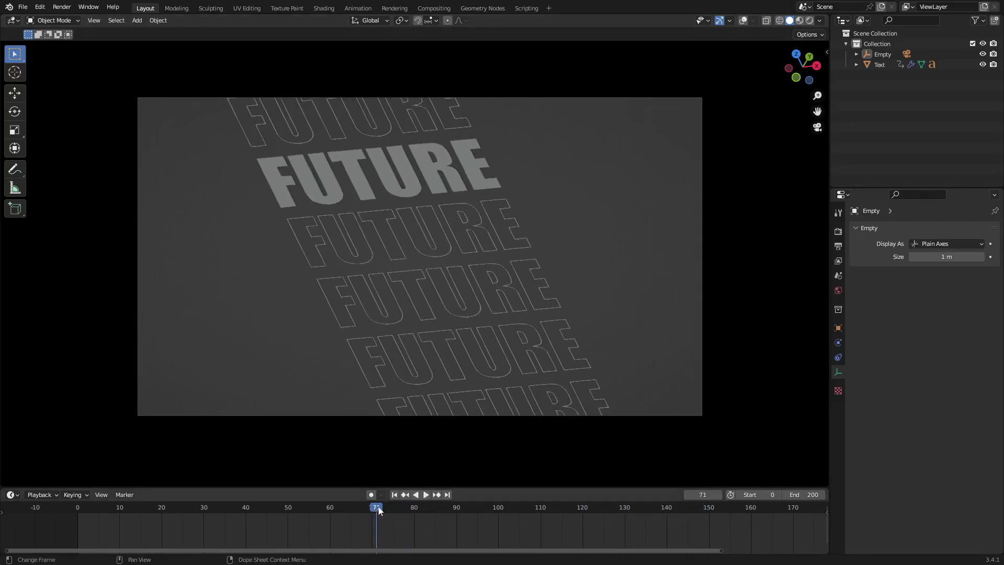
left_click(838, 290)
left_click(962, 300)
left_click_drag(978, 184, 977, 225)
left_click(951, 300)
Show the overlays, assign the existing Material to the outlined FUTURE text and rename it white.
left_click(480, 257)
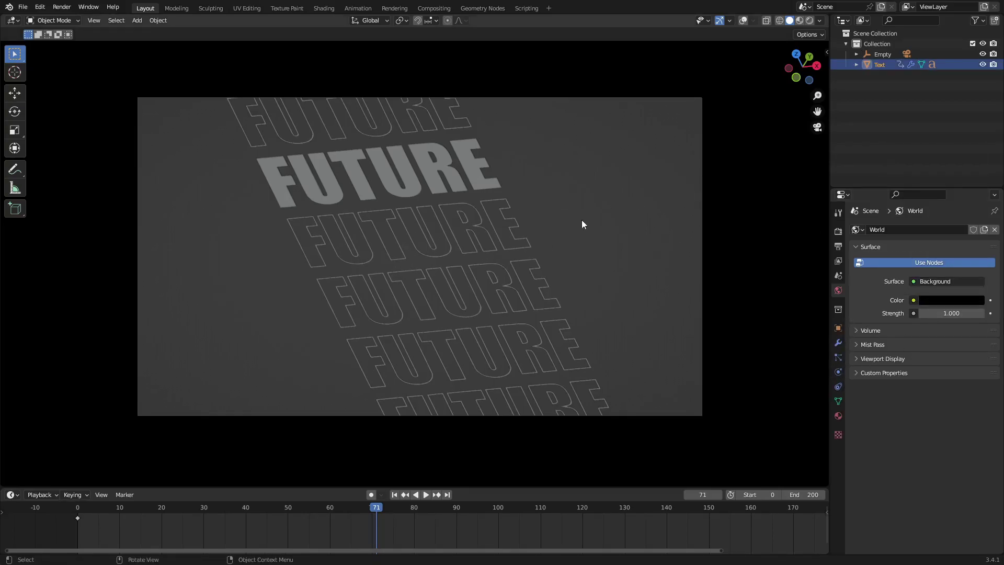
left_click(747, 22)
left_click(838, 415)
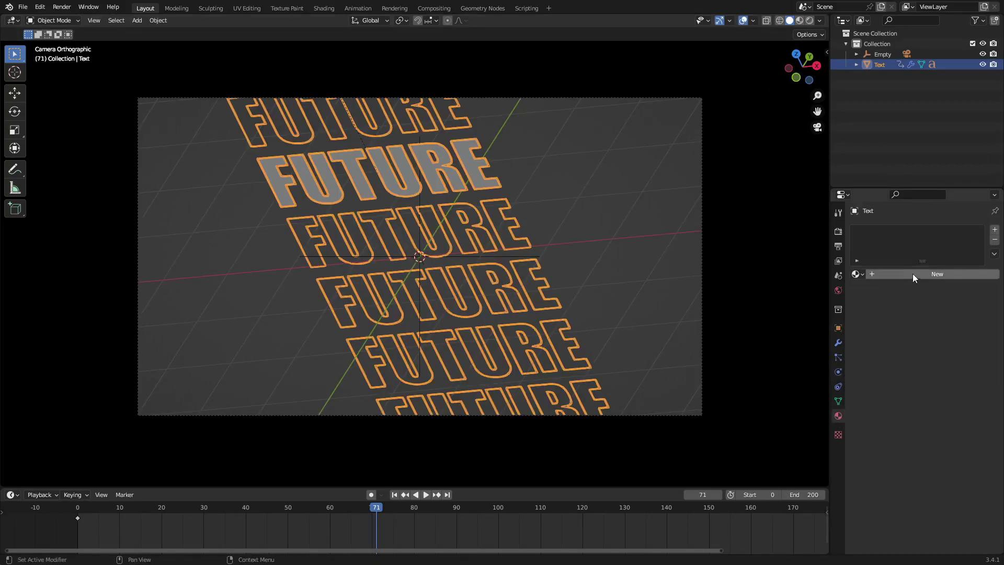
left_click(857, 274)
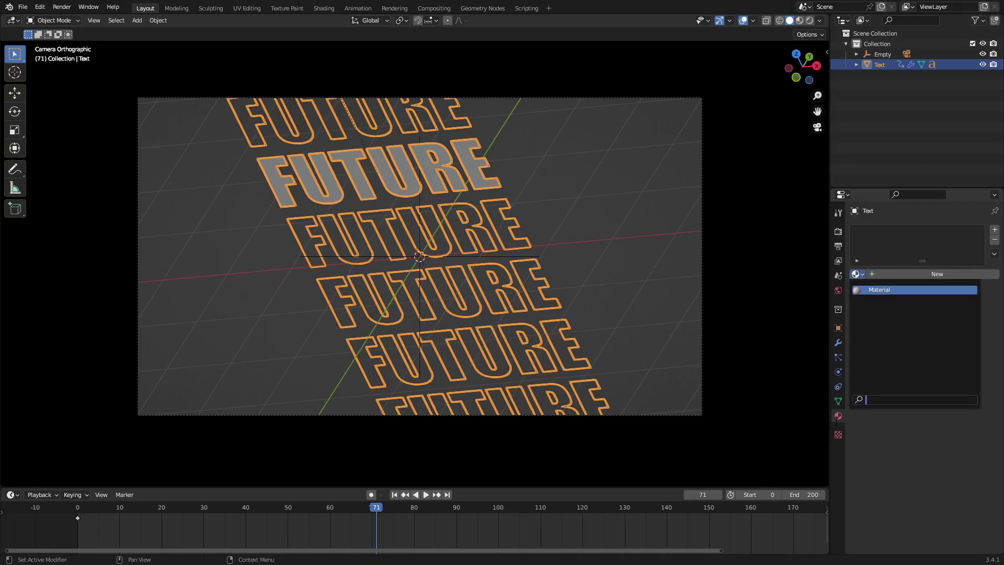
left_click(886, 289)
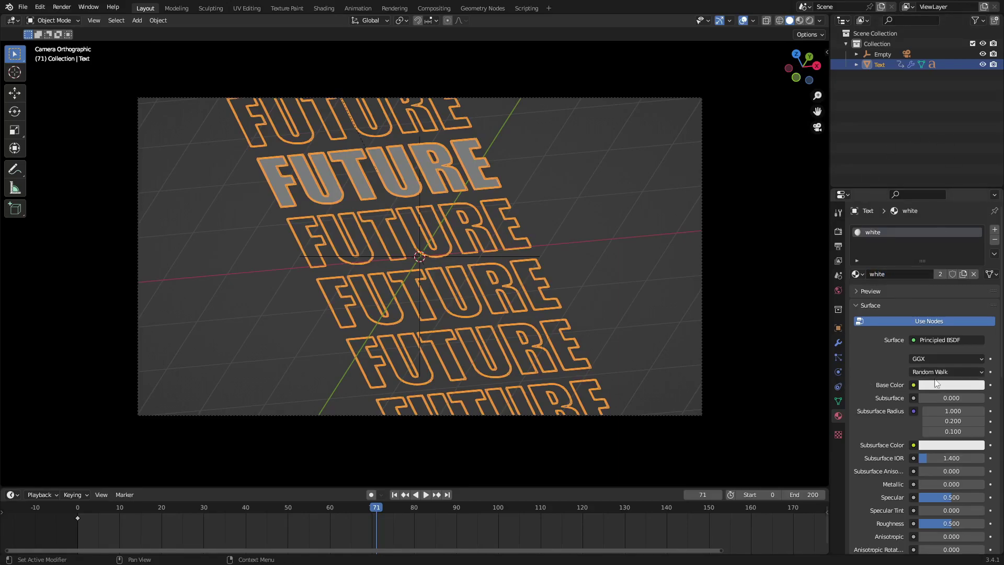
Change the white material's surface to Emission and preview the camera view in Rendered shading with the overlays hidden.
left_click(945, 340)
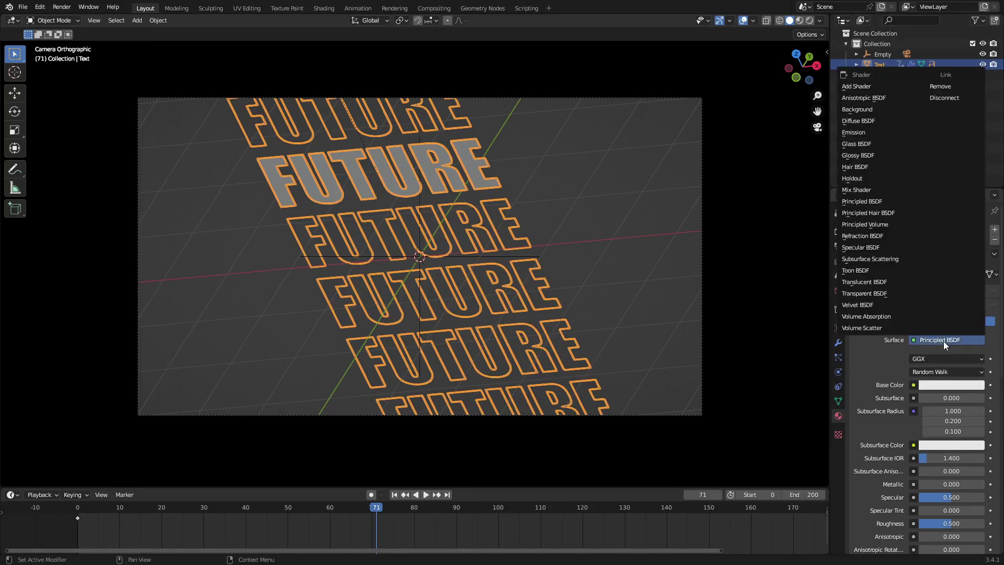
left_click(887, 131)
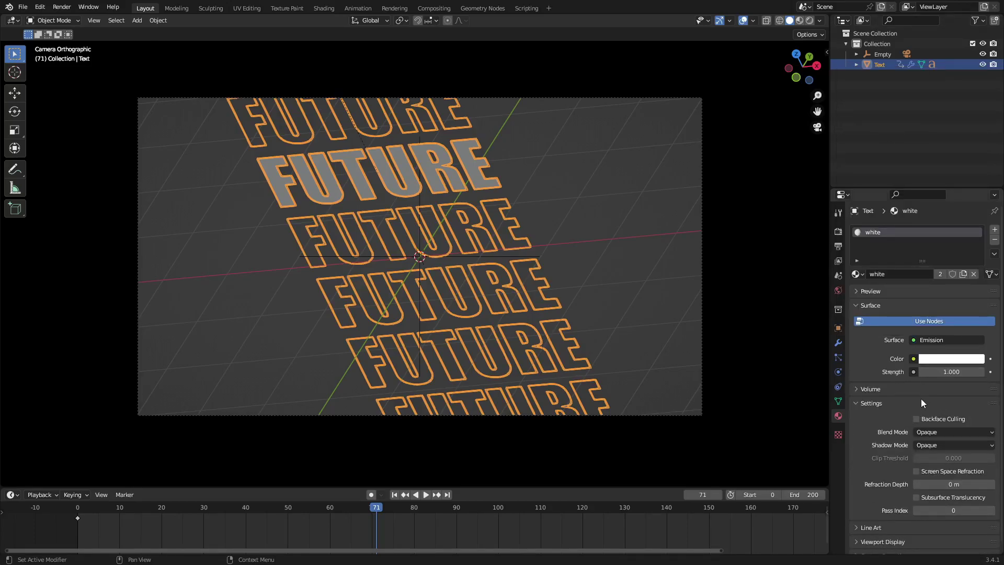
left_click(808, 22)
left_click(743, 233)
scroll(743, 233, "up", 1)
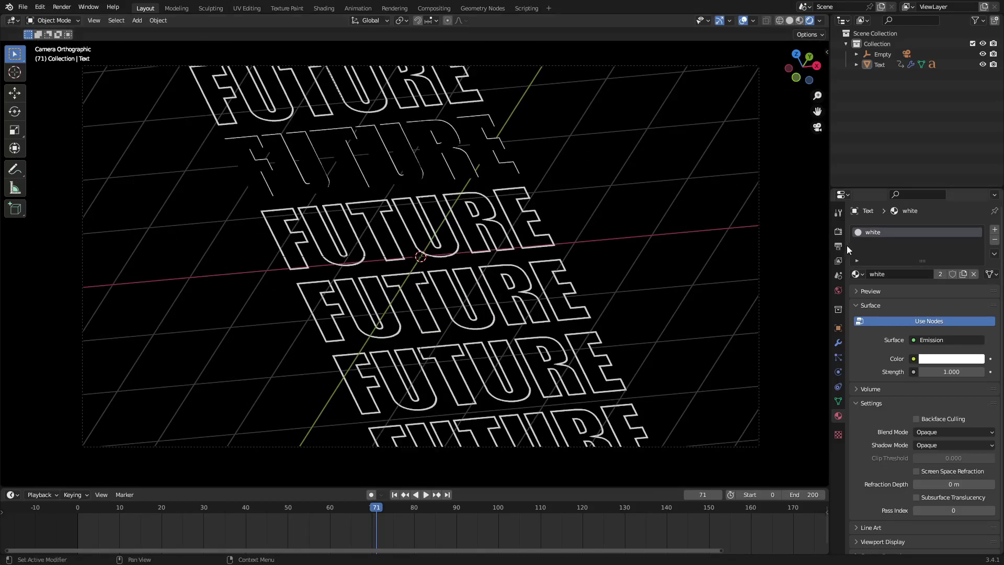
left_click(742, 21)
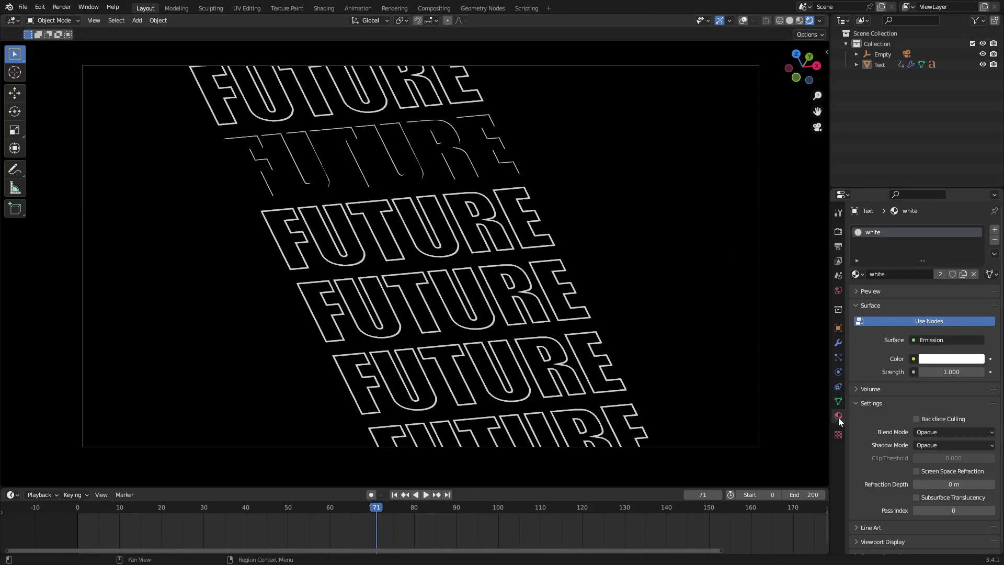
Set the scene's color management view transform to Standard in the render settings.
left_click(839, 231)
left_click(873, 516)
scroll(895, 512, "down", 3)
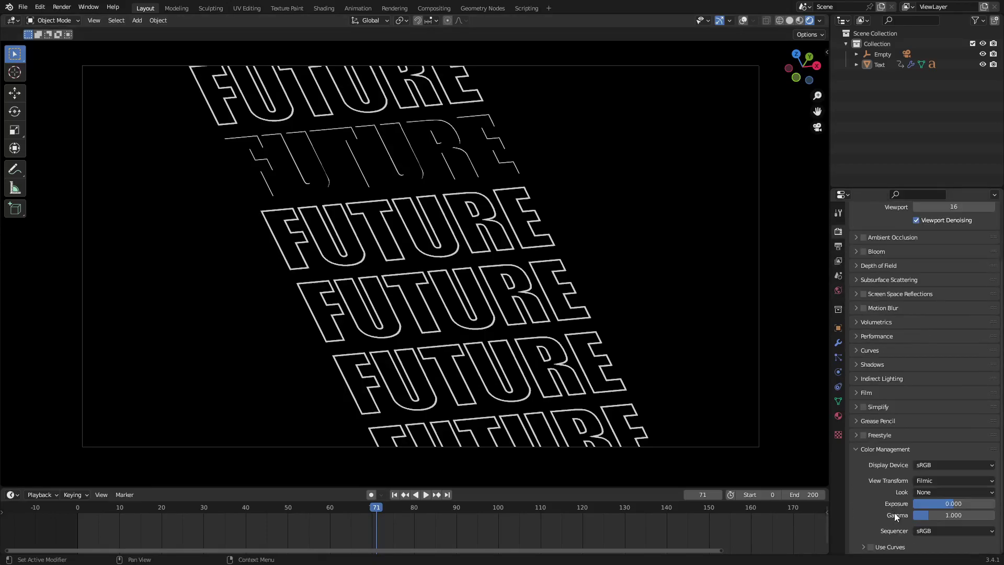
left_click(939, 482)
left_click(943, 494)
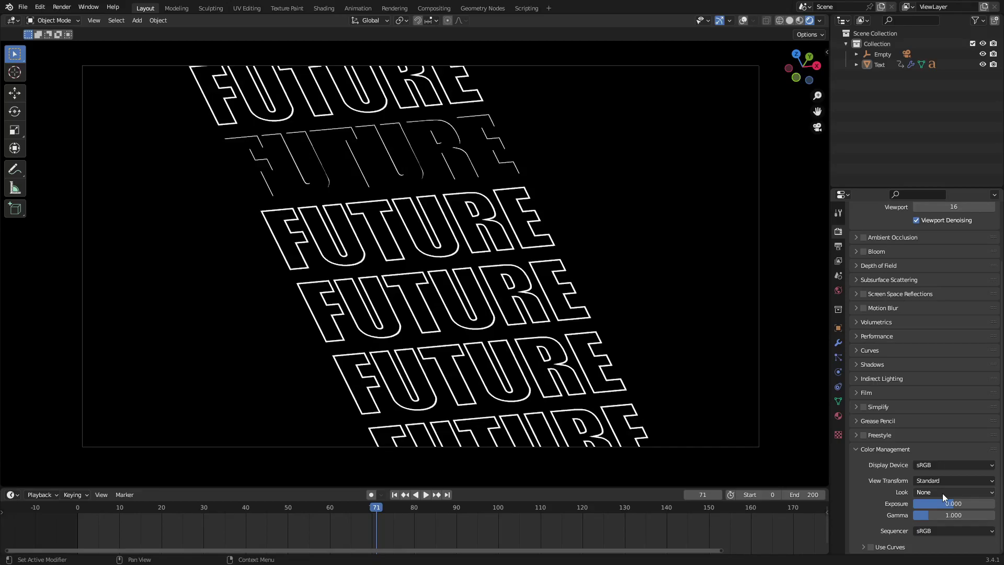
Give the solid FUTURE text a new Emission material colored yellow, with hue about 0.107 and saturation 0.943.
left_click(839, 417)
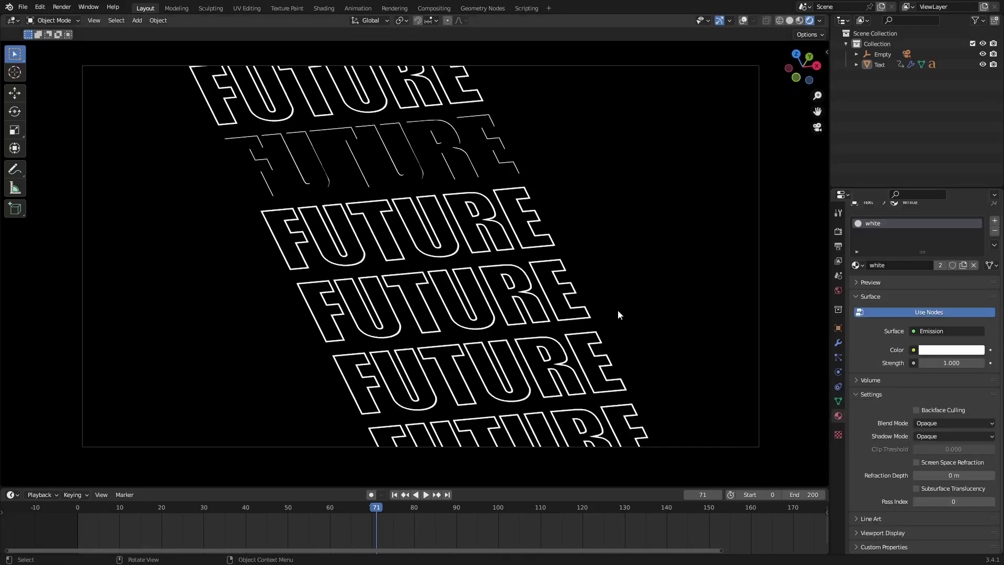
left_click(456, 155)
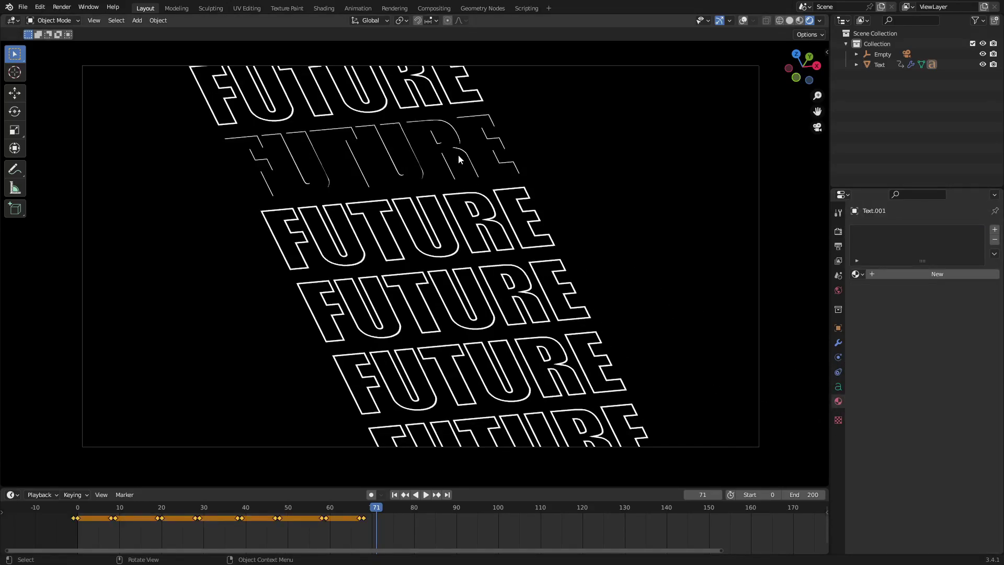
left_click(915, 277)
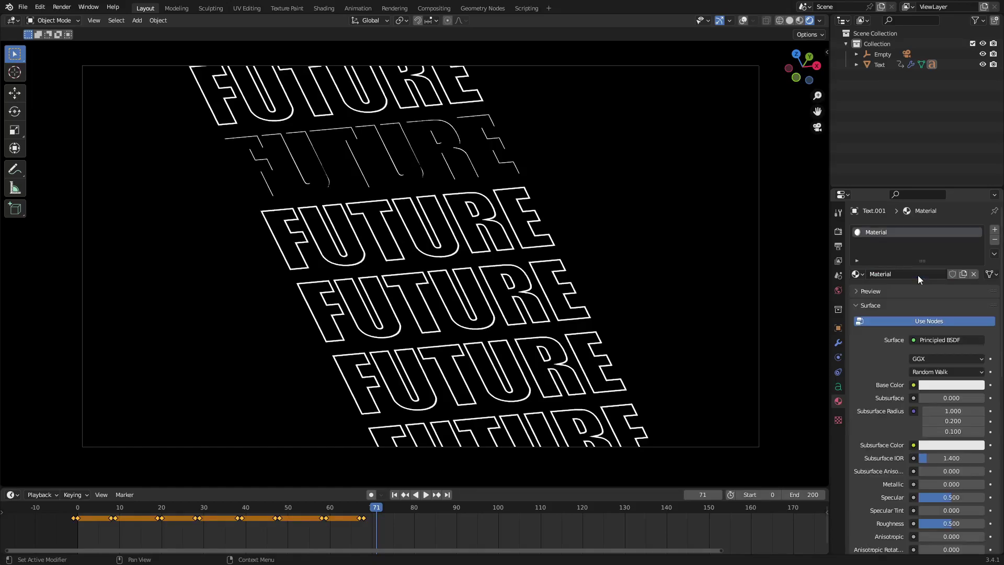
left_click(941, 341)
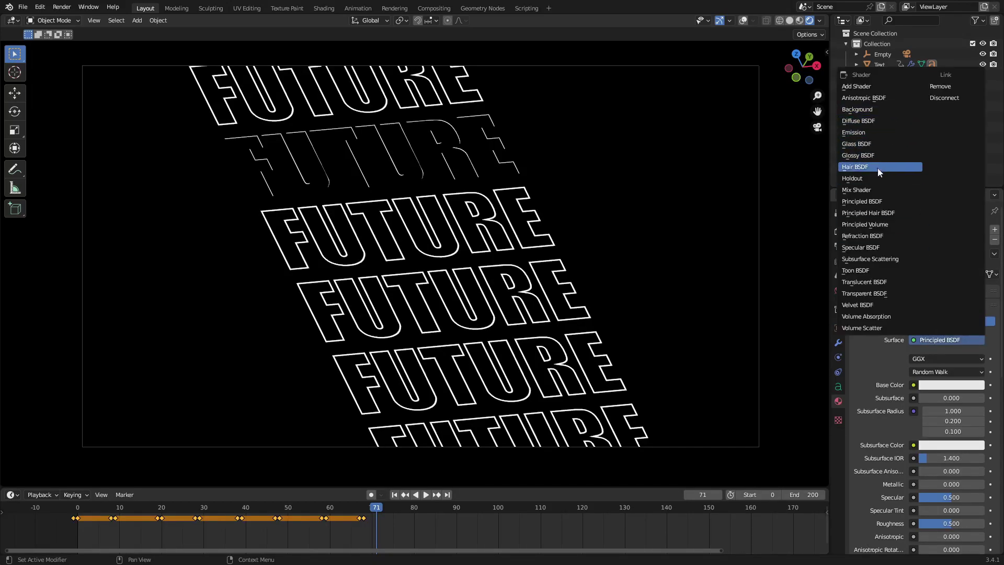
left_click(870, 133)
left_click(951, 360)
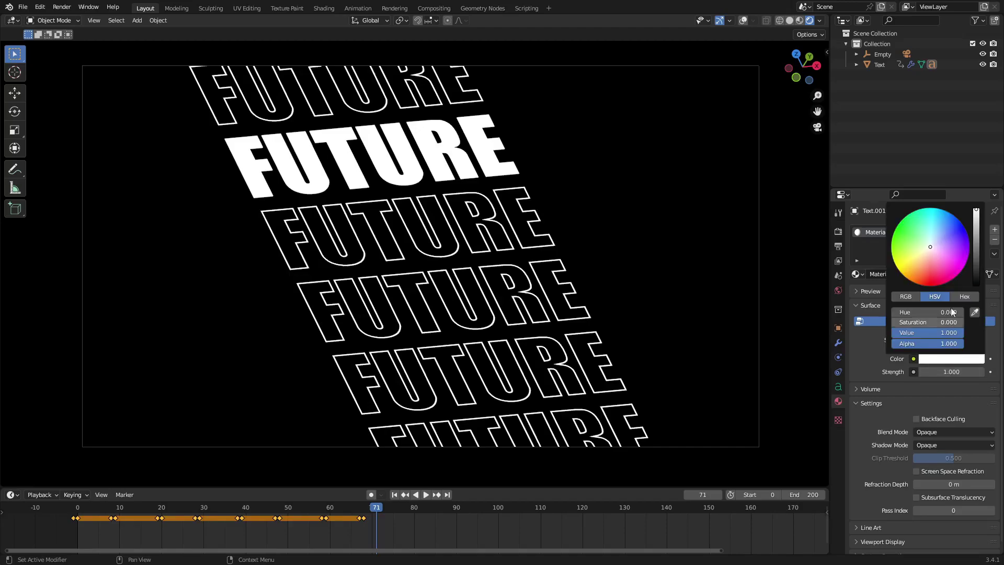
left_click_drag(919, 260, 910, 266)
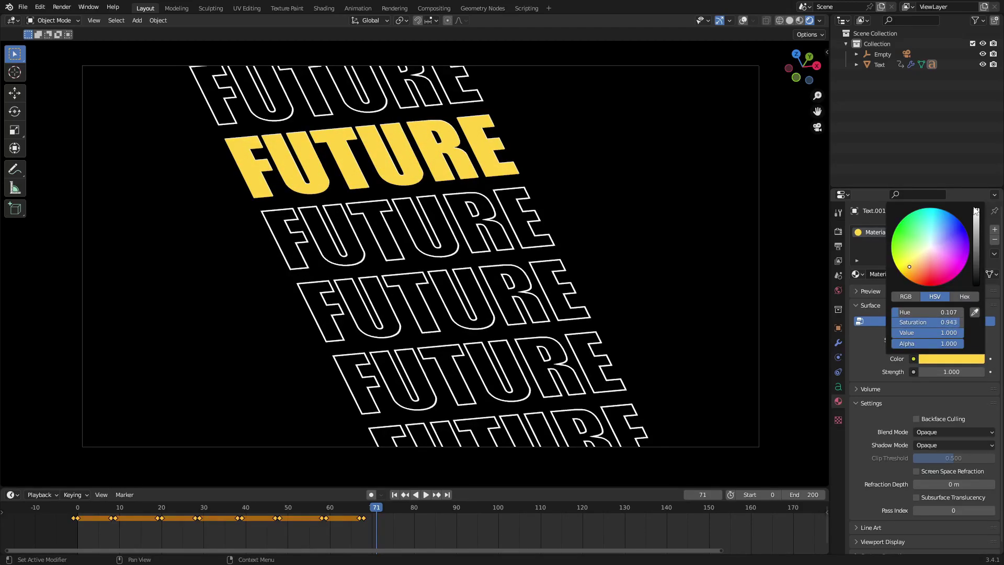
Show the overlays and move the solid FUTURE text about 0.007 m along global Y relative to its outline.
scroll(502, 170, "up", 2)
middle_click_drag(309, 137, 481, 319, "shift")
scroll(419, 253, "up", 7)
scroll(481, 319, "up", 6)
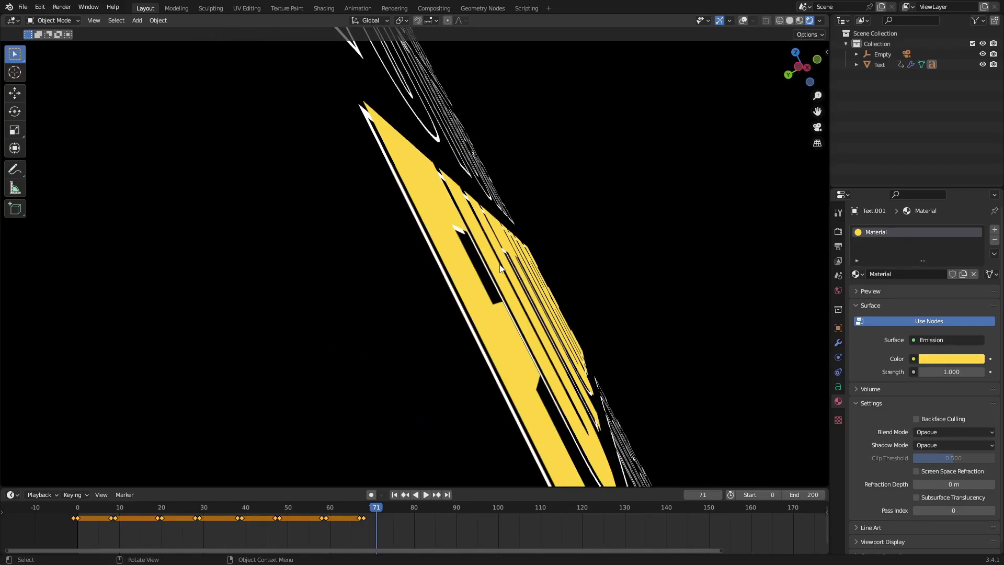
left_click(743, 20)
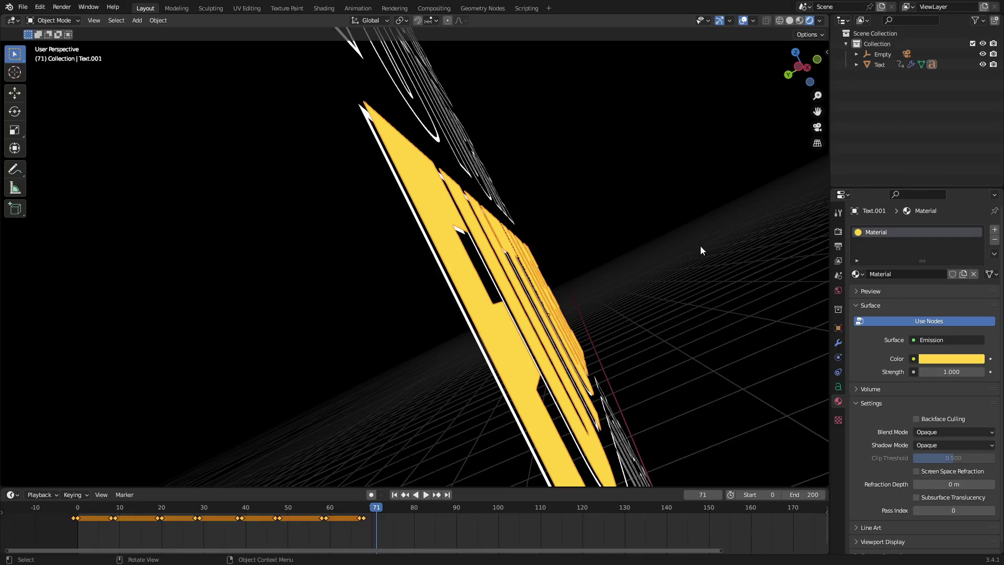
key("g")
key("y")
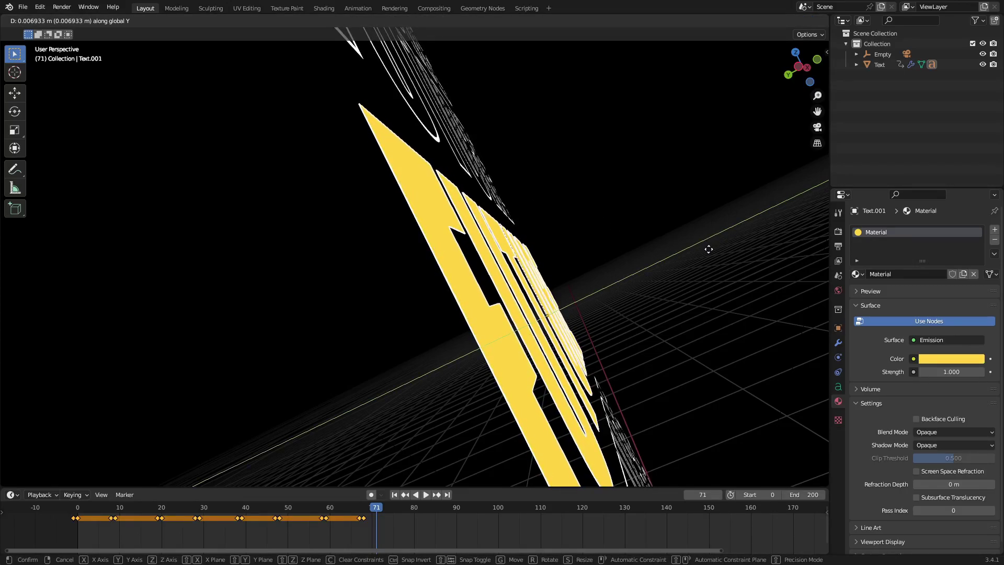
left_click(707, 259)
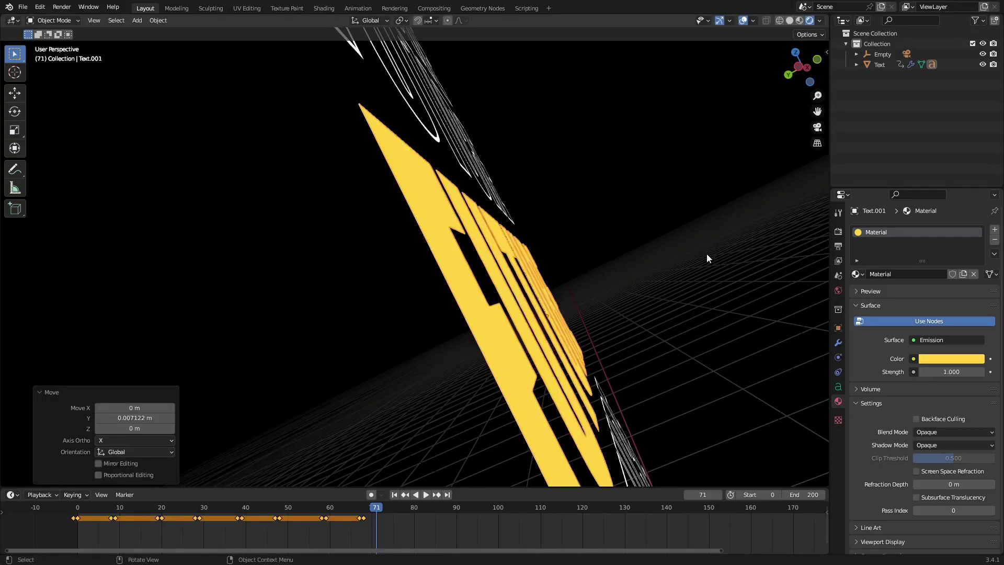
left_click(707, 254)
middle_click_drag(707, 254, 652, 254)
scroll(652, 254, "down", 6)
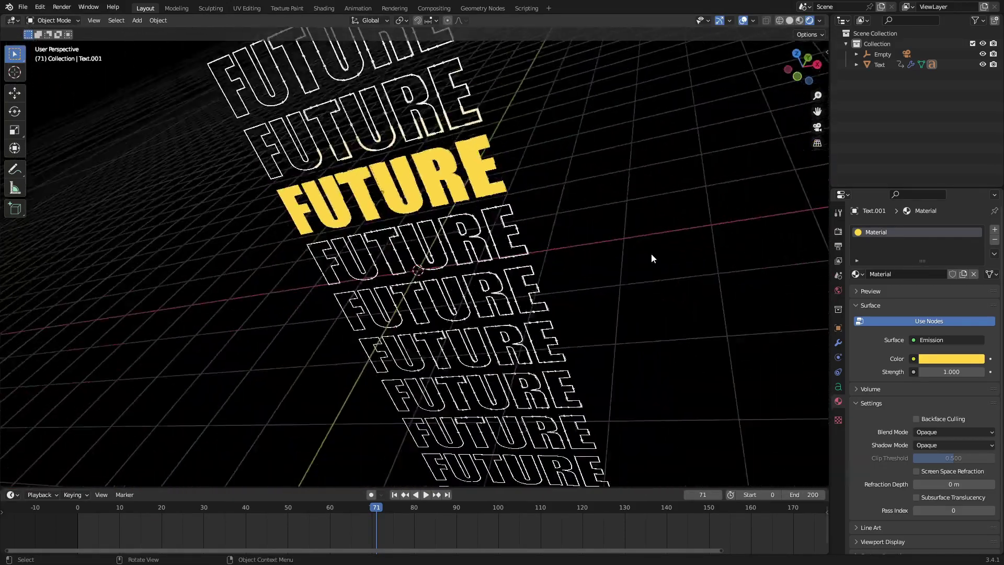
Check the solid text against its outline from the camera and side, and nudge it about 0.0005 m further along Y.
key("KP_0")
scroll(563, 286, "up", 10)
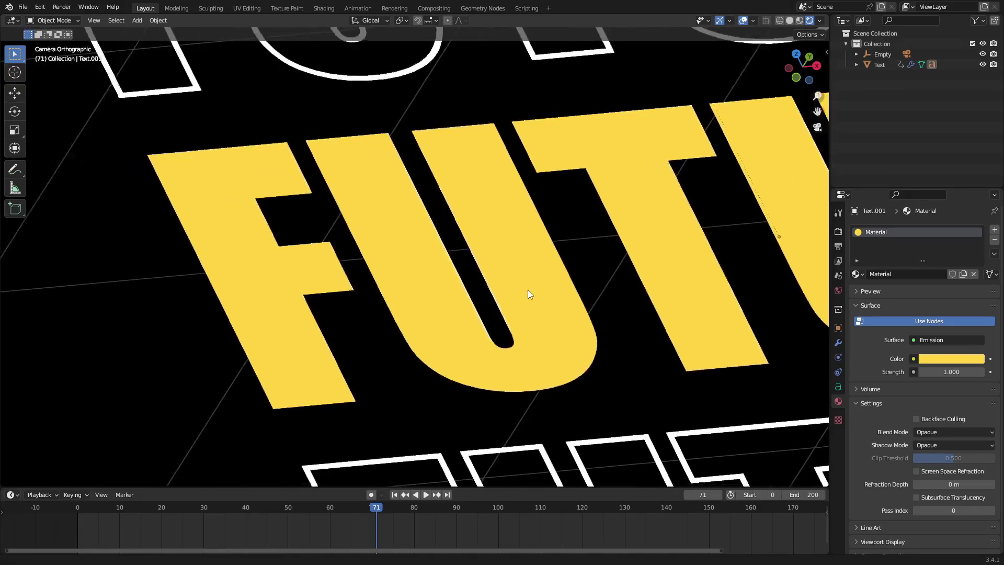
middle_click_drag(433, 309, 519, 300)
key("KP_3")
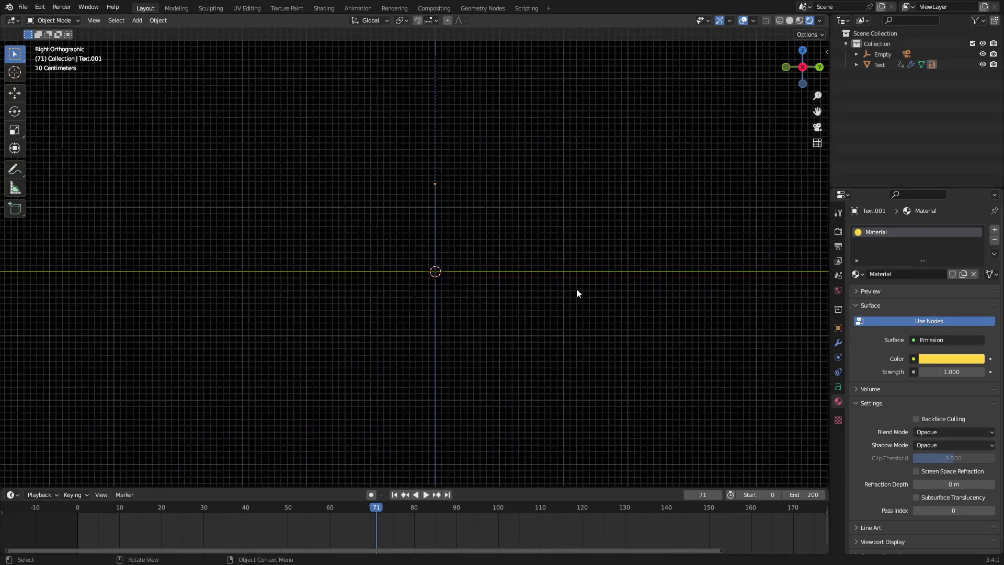
scroll(577, 288, "up", 6)
scroll(425, 283, "up", 8)
middle_click_drag(425, 283, 569, 339, "shift")
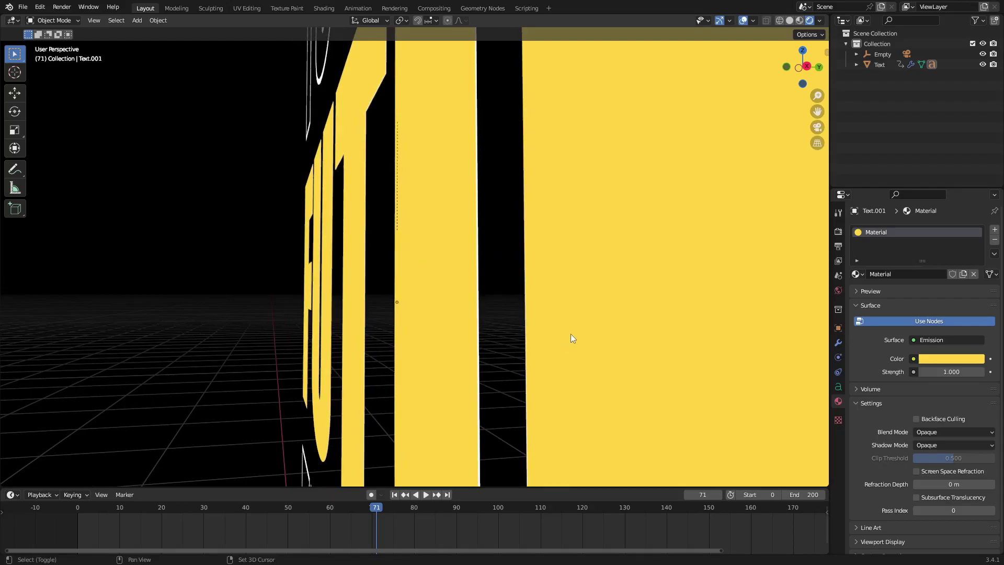
right_click(599, 247)
middle_click_drag(404, 264, 453, 285)
scroll(494, 262, "down", 3)
left_click(453, 284)
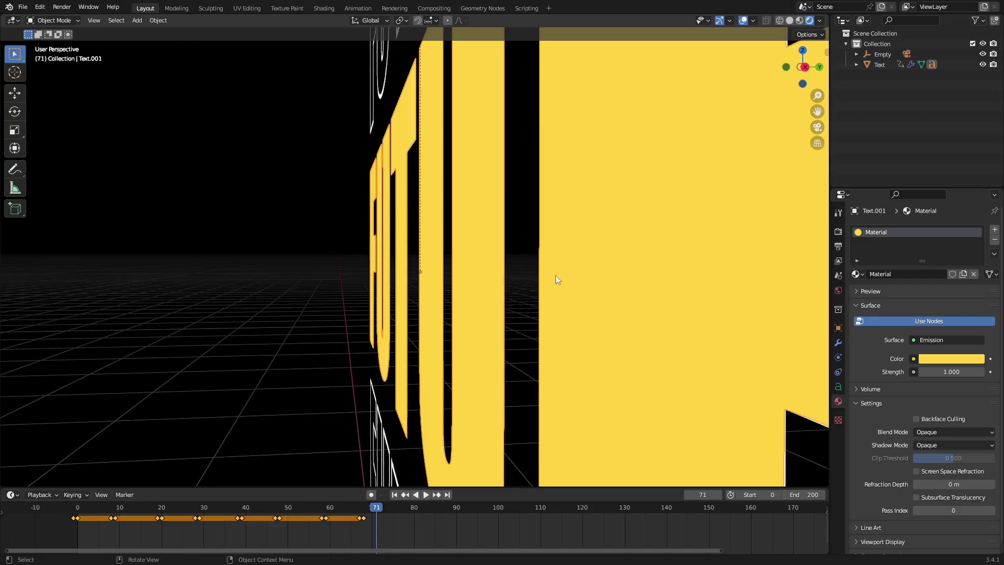
key("g")
key("y")
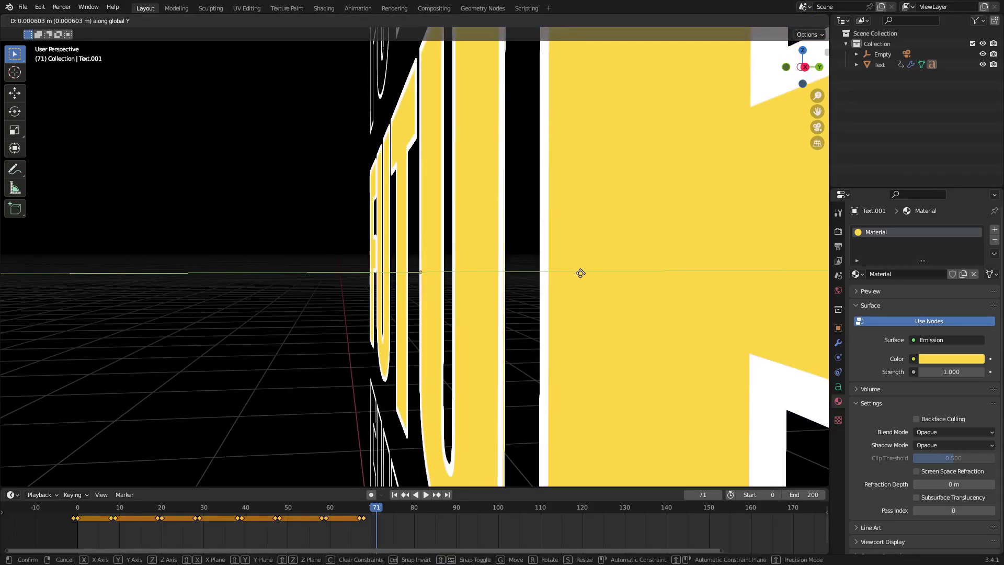
left_click(580, 274)
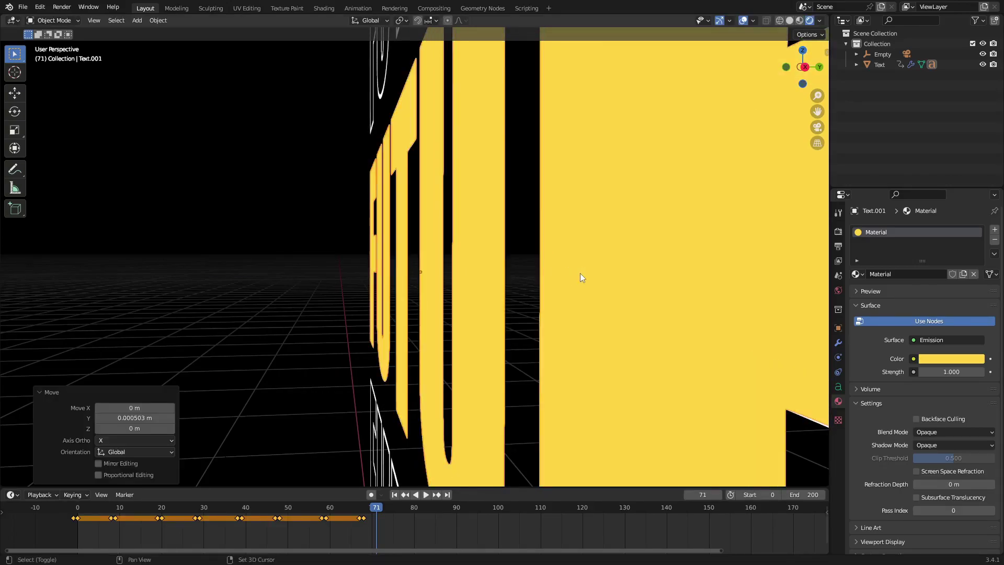
Go to frame 128 in the camera view, render a still image, inspect the text edges and close the render.
middle_click_drag(580, 273, 639, 304)
scroll(610, 298, "down", 5)
left_click(611, 300)
key("KP_0")
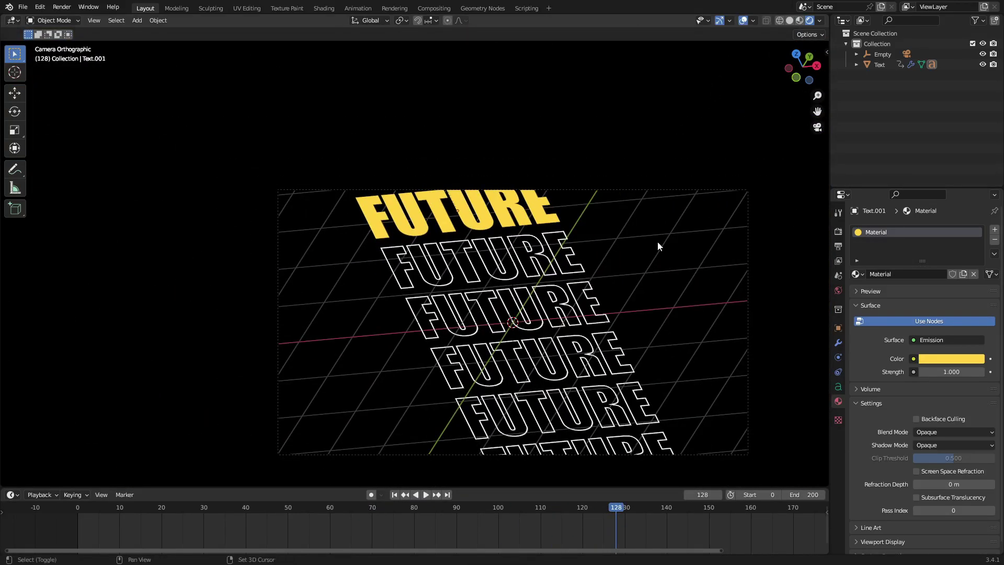
middle_click_drag(658, 243, 589, 183, "shift")
scroll(312, 168, "up", 2)
left_click(62, 7)
left_click(78, 26)
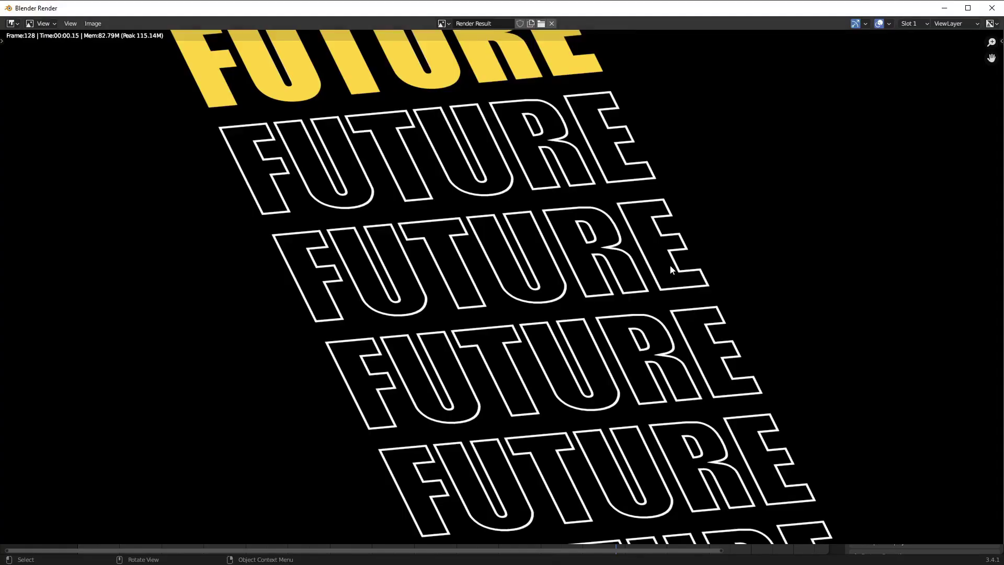
scroll(672, 263, "down", 4)
scroll(672, 263, "up", 4)
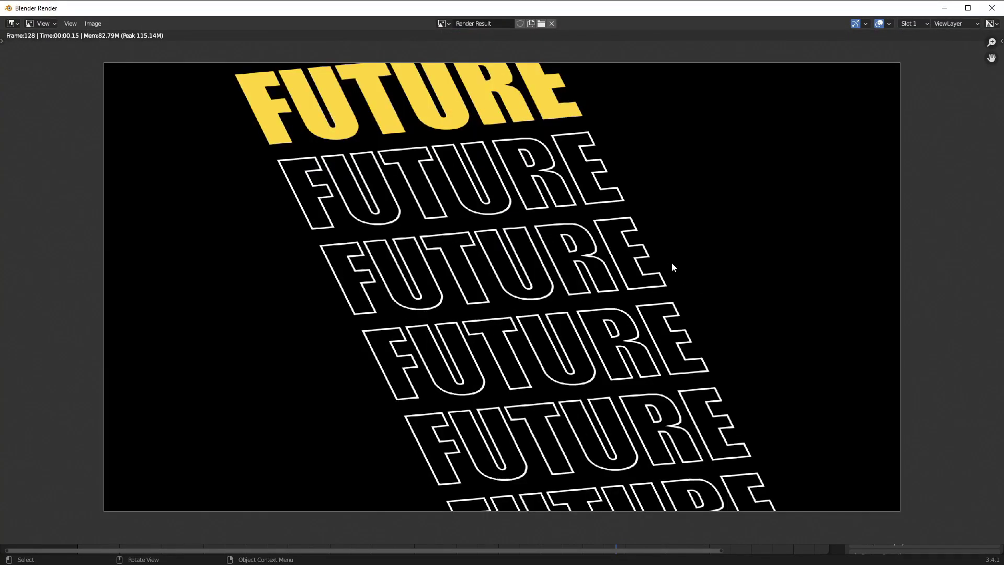
left_click(993, 8)
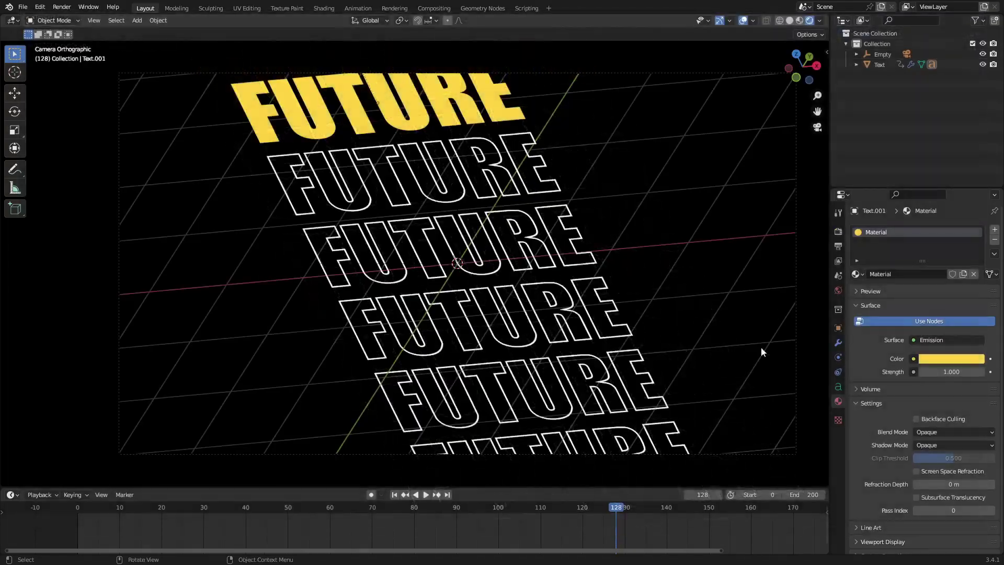
Set the solid text's emission color to red, hue about 0.993 and saturation 0.999, and hide the overlays.
left_click(936, 359)
mouse_move(945, 221)
left_mouse_down()
mouse_move(905, 248)
mouse_move(957, 275)
mouse_move(944, 283)
left_mouse_up()
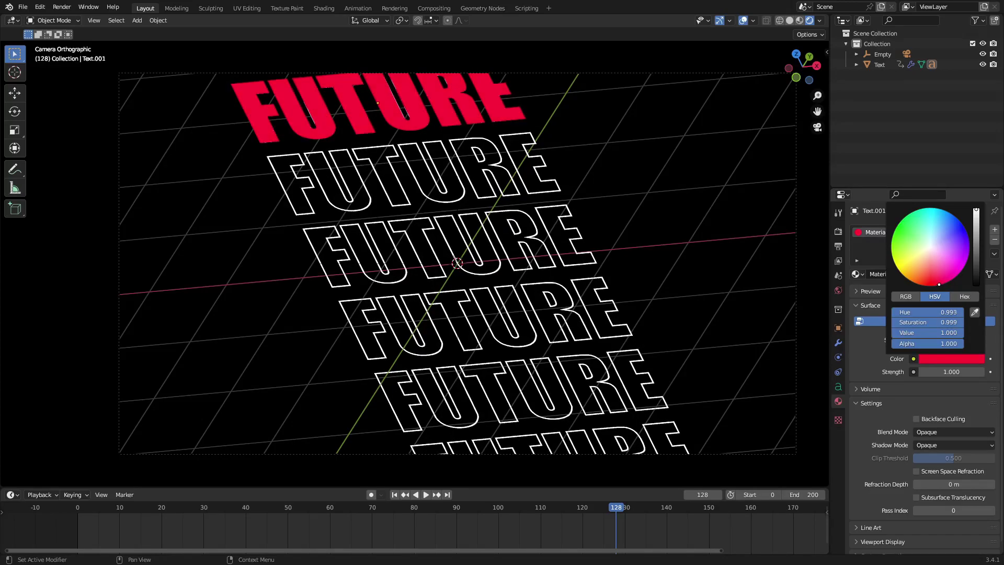
scroll(799, 319, "down", 1)
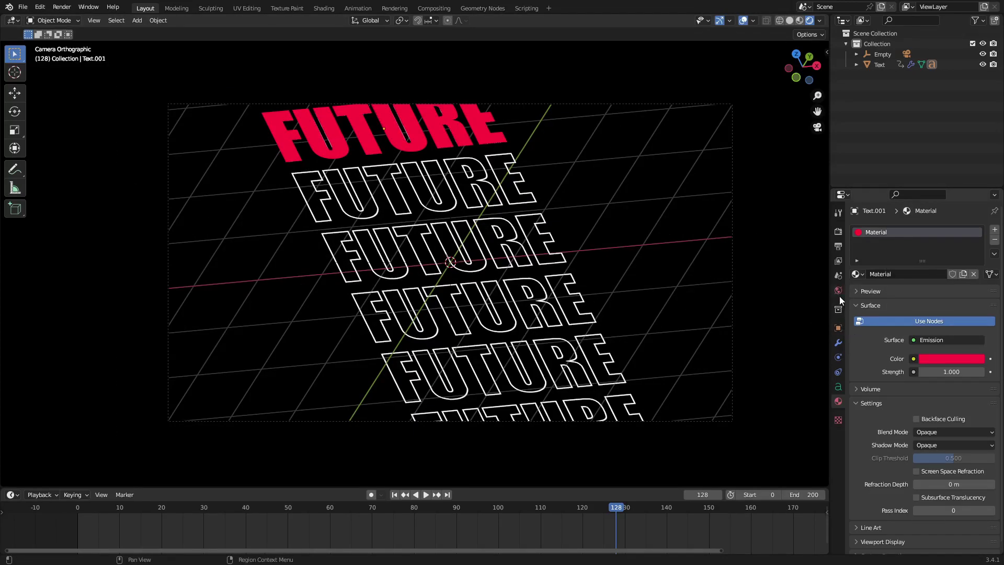
left_click(744, 19)
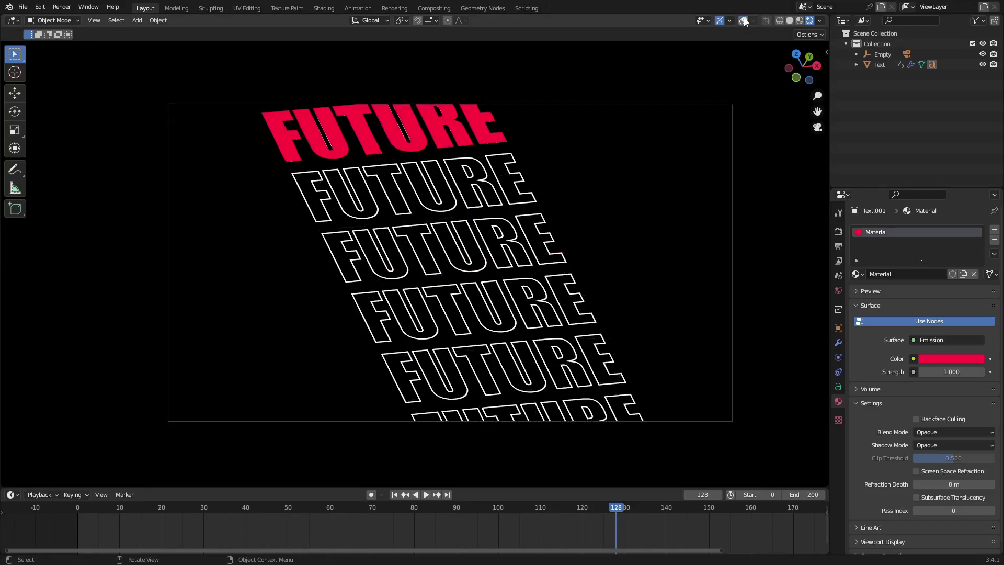
scroll(666, 235, "down", 4)
scroll(593, 291, "up", 2)
scroll(591, 291, "up", 2)
Swap the materials: assign the red Material to the outlined text and white to the solid text.
left_click(550, 307)
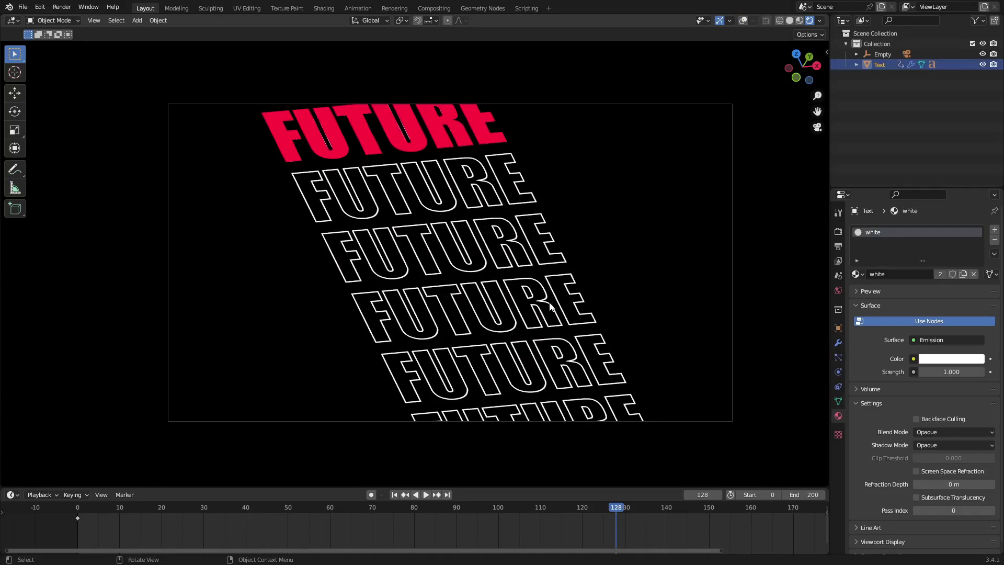
left_click(857, 274)
left_click(871, 286)
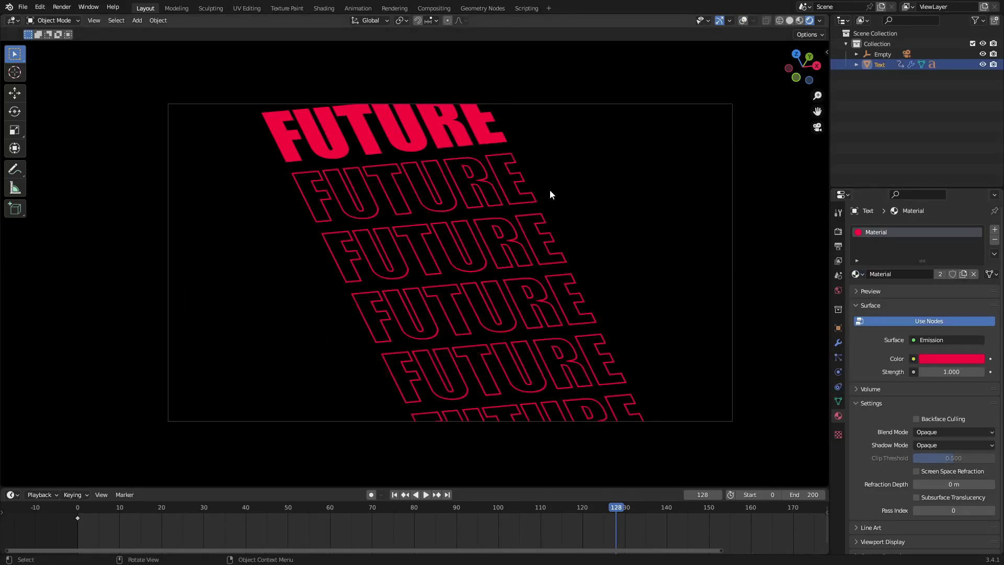
left_click(443, 130)
left_click(858, 274)
left_click(869, 299)
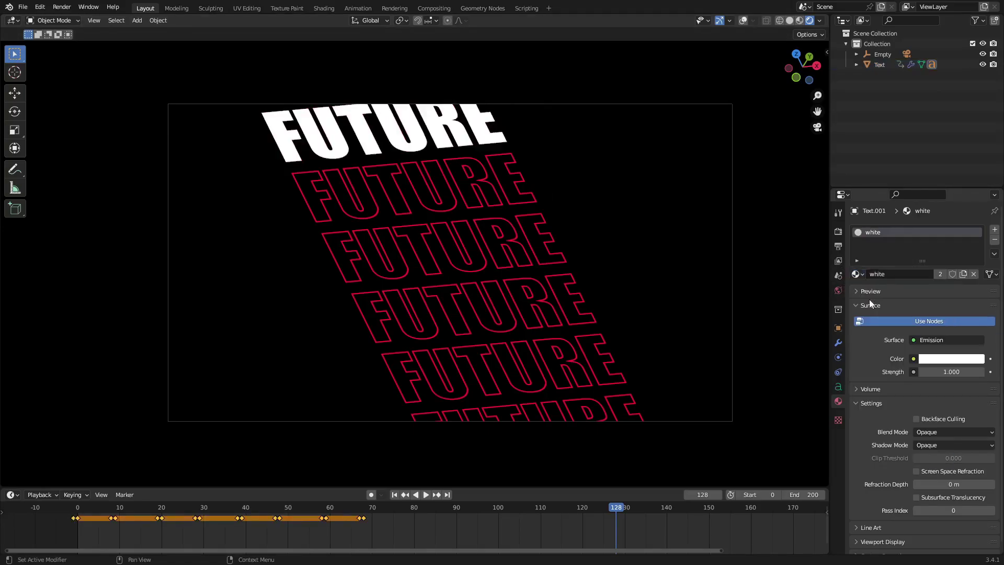
Return to frame 0 and play the animation to review the white solid text over the red outlines.
scroll(751, 293, "down", 4)
scroll(651, 340, "up", 3)
left_click(651, 344)
left_click(394, 494)
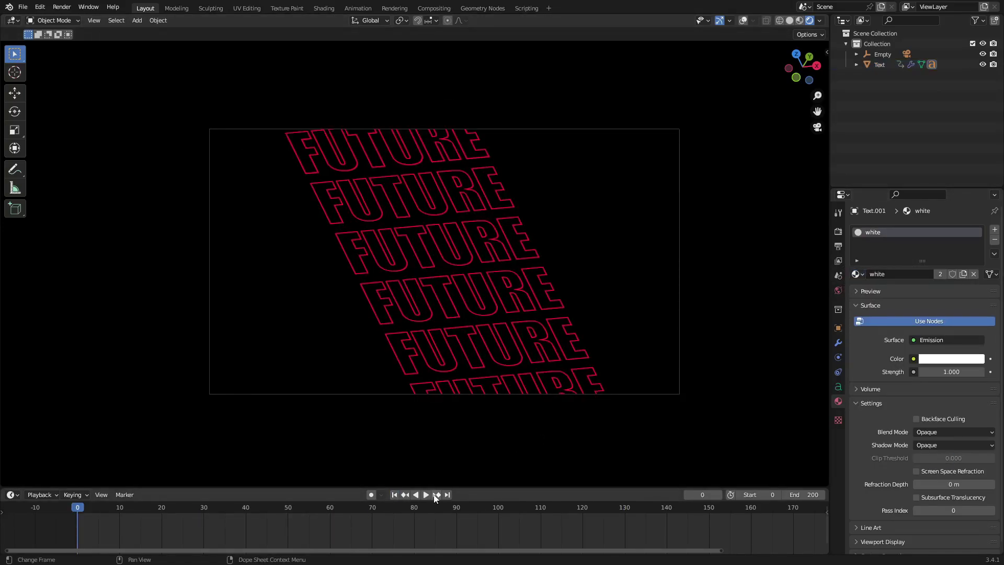
left_click(426, 495)
scroll(718, 328, "up", 2)
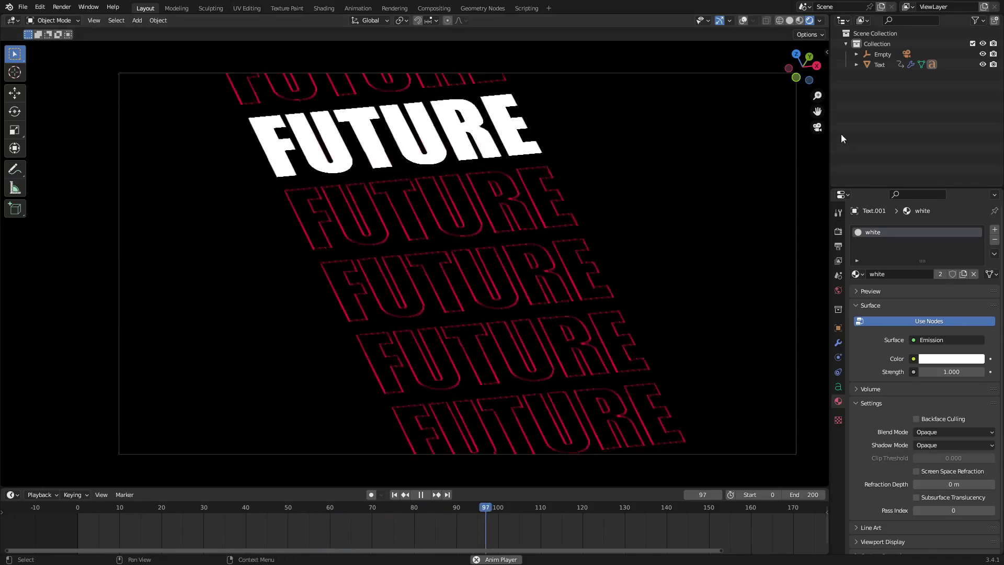
Turn off Viewport Denoising and enable Bloom in the Eevee render settings.
left_click(839, 231)
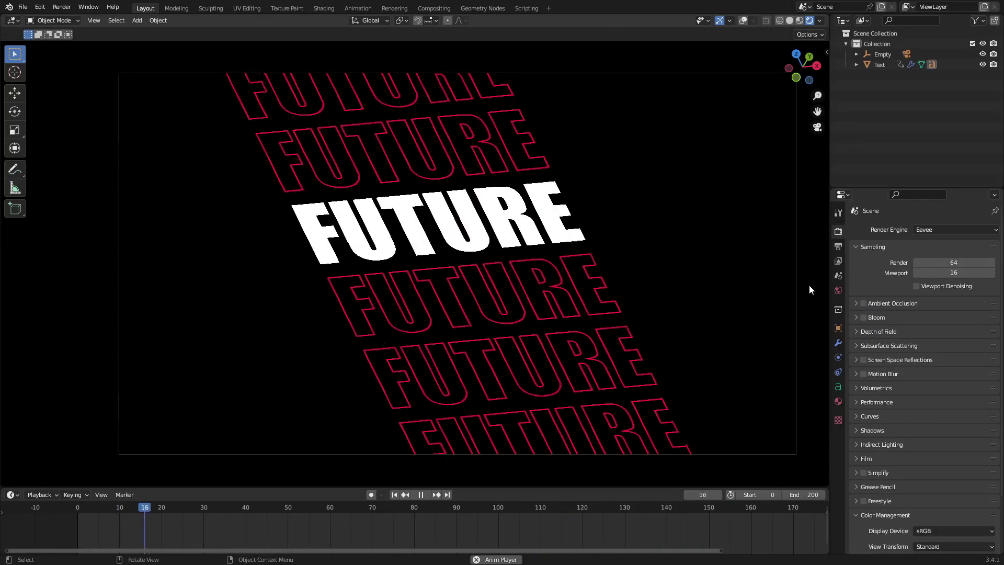
scroll(808, 285, "down", 1)
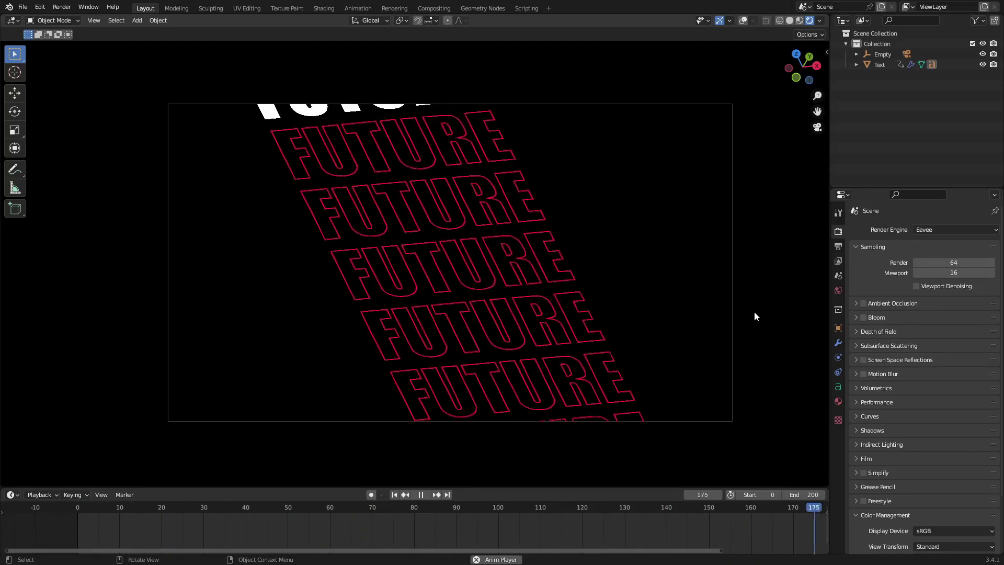
left_click(864, 317)
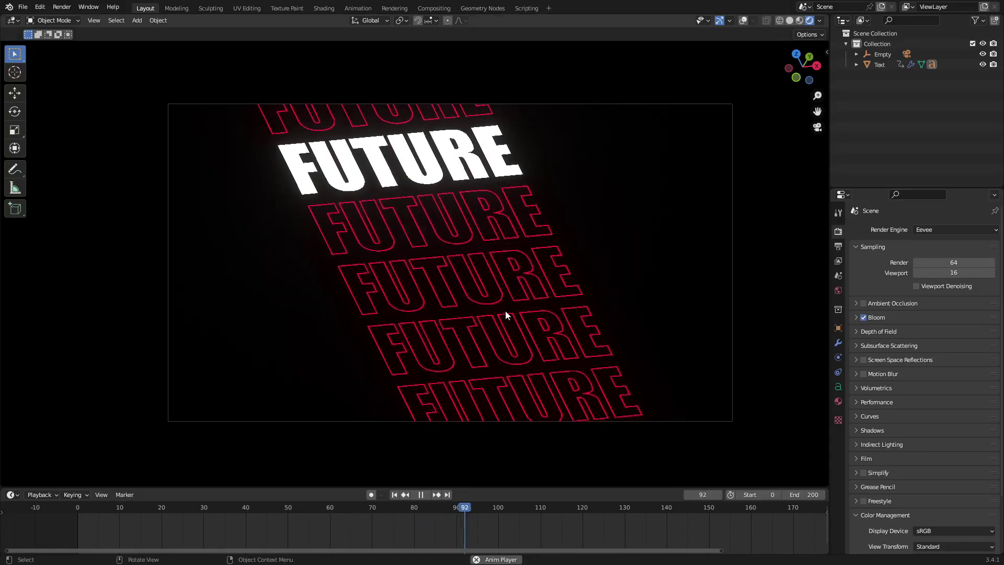
Set the outlined text's emission strength to 2.3 and its color to red, hue about 0.997 and saturation 0.989.
left_click(506, 311)
scroll(524, 321, "up", 2)
left_click(839, 416)
left_click_drag(966, 372, 974, 372)
left_click(966, 360)
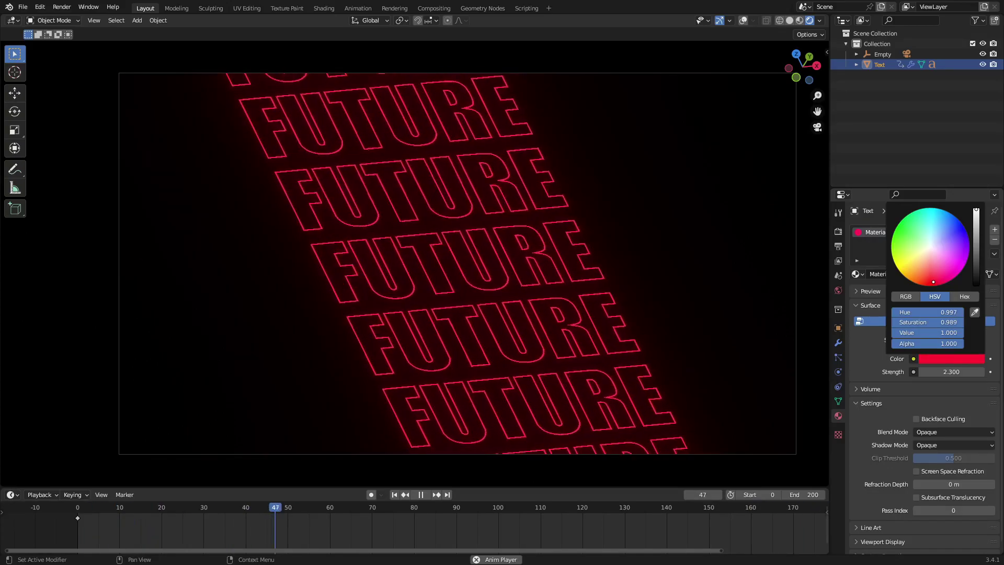
left_click(801, 313)
scroll(780, 327, "down", 3)
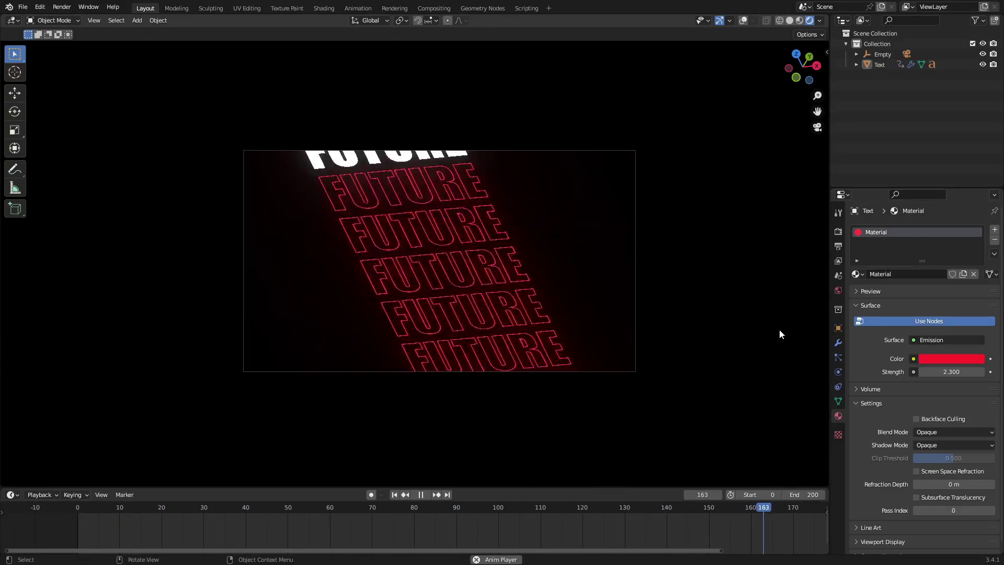
scroll(780, 328, "up", 4)
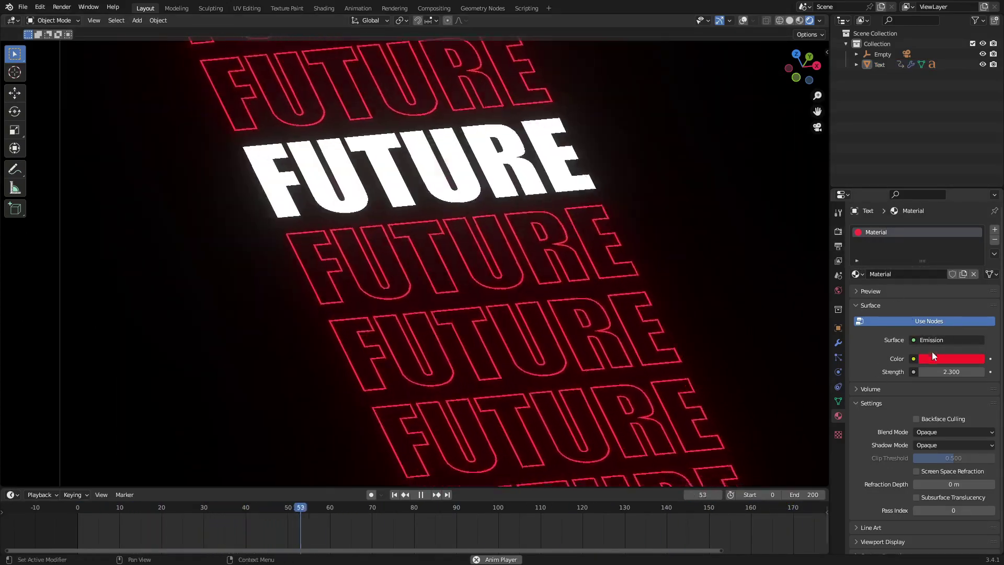
Raise the outlined text's emission strength to 7.1 and change its color to orange, hue about 0.036 and saturation 0.905.
left_click_drag(942, 372, 967, 372)
scroll(690, 322, "down", 2)
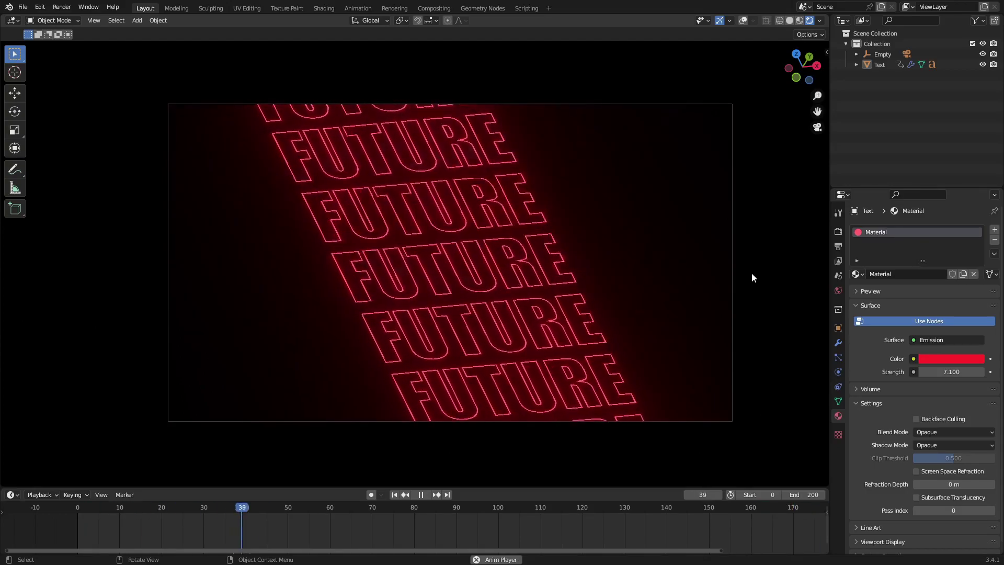
left_click(503, 313)
left_click(947, 358)
left_click_drag(912, 251, 900, 243)
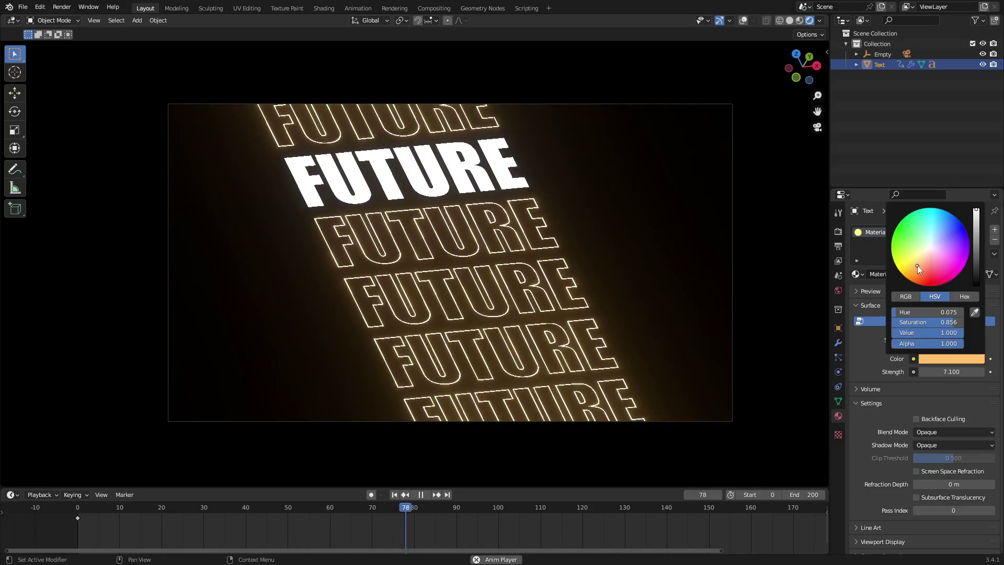
left_click_drag(949, 231, 929, 267)
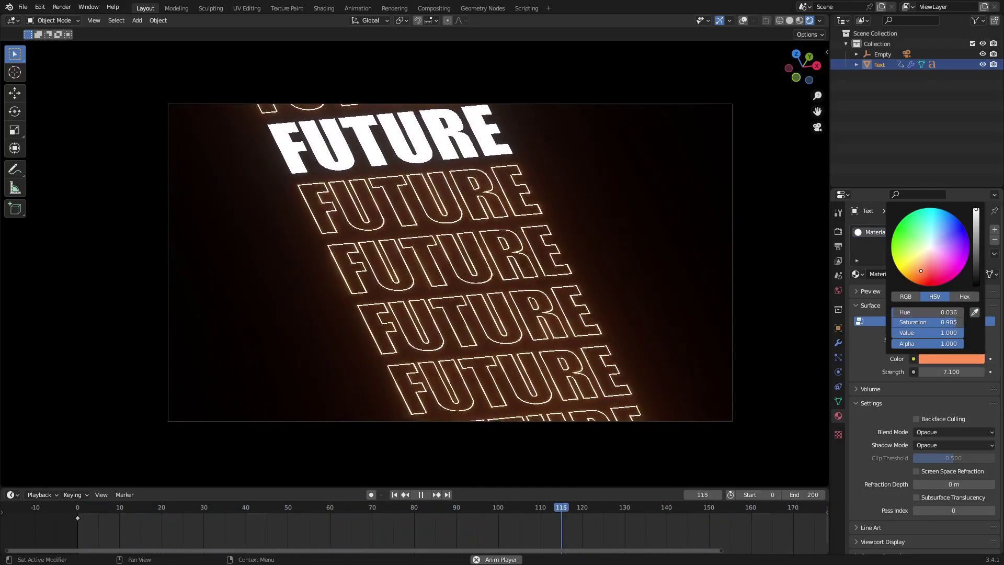